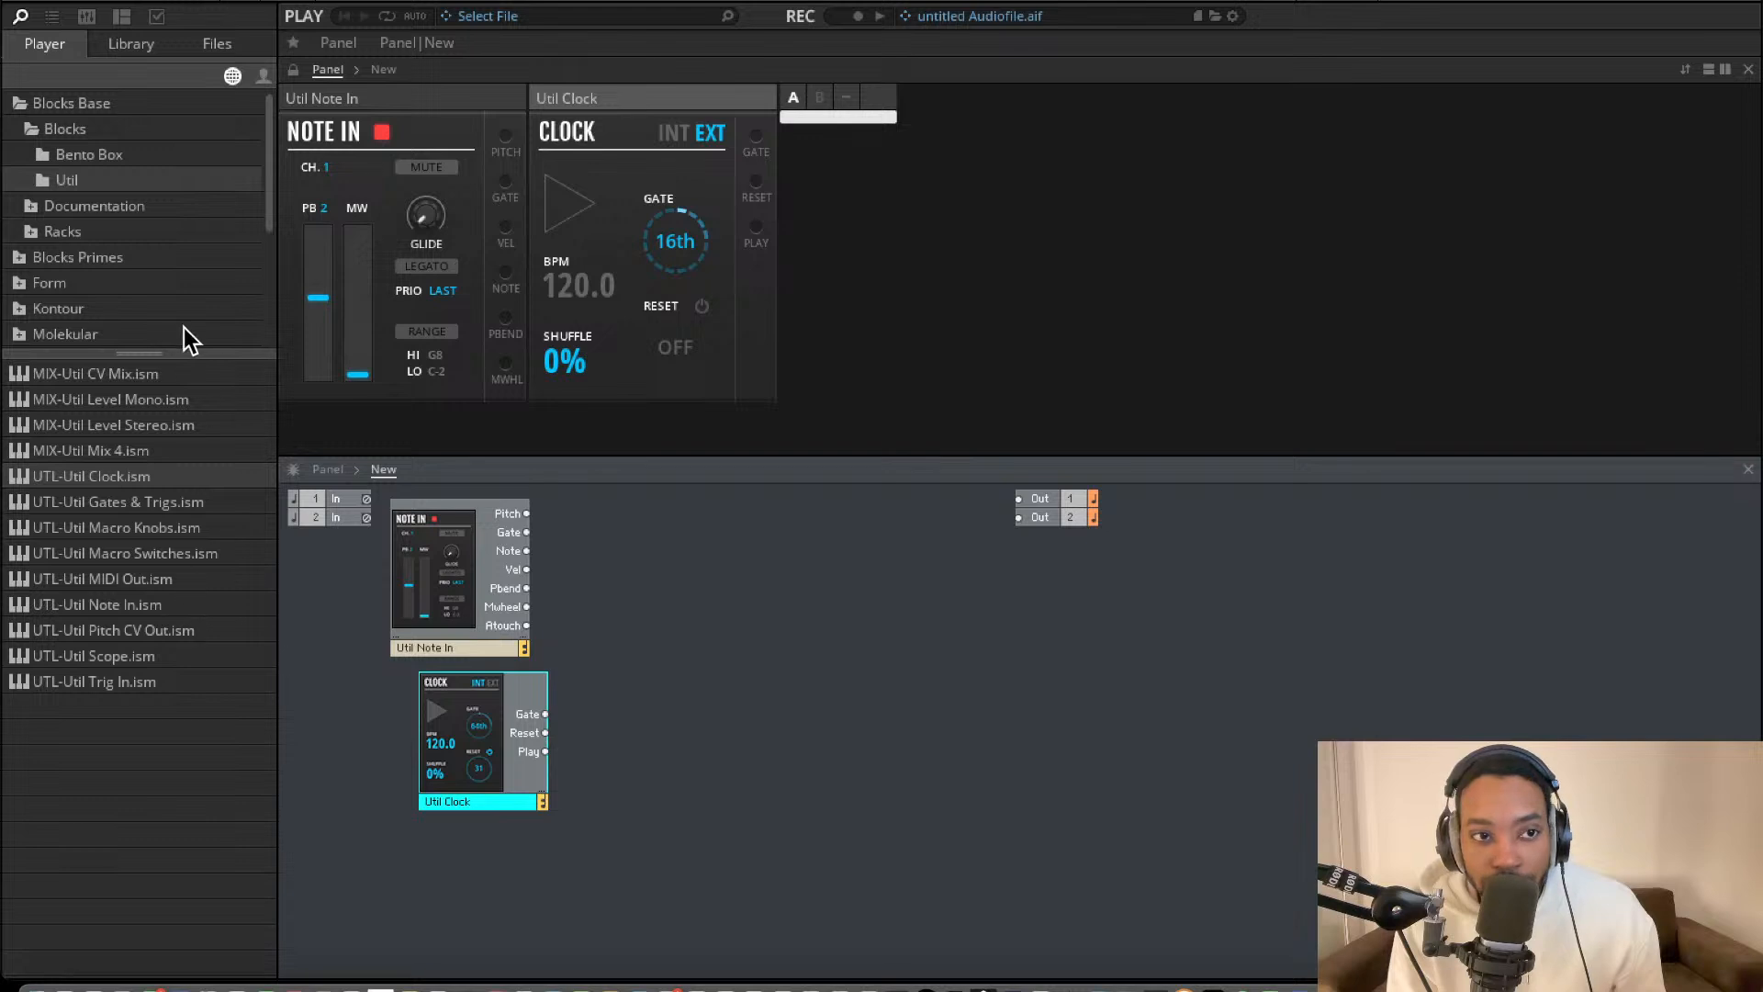
Add a Bento 8 Steps sequencer from the Bento Box blocks and place it beside the Util Clock.
click(101, 158)
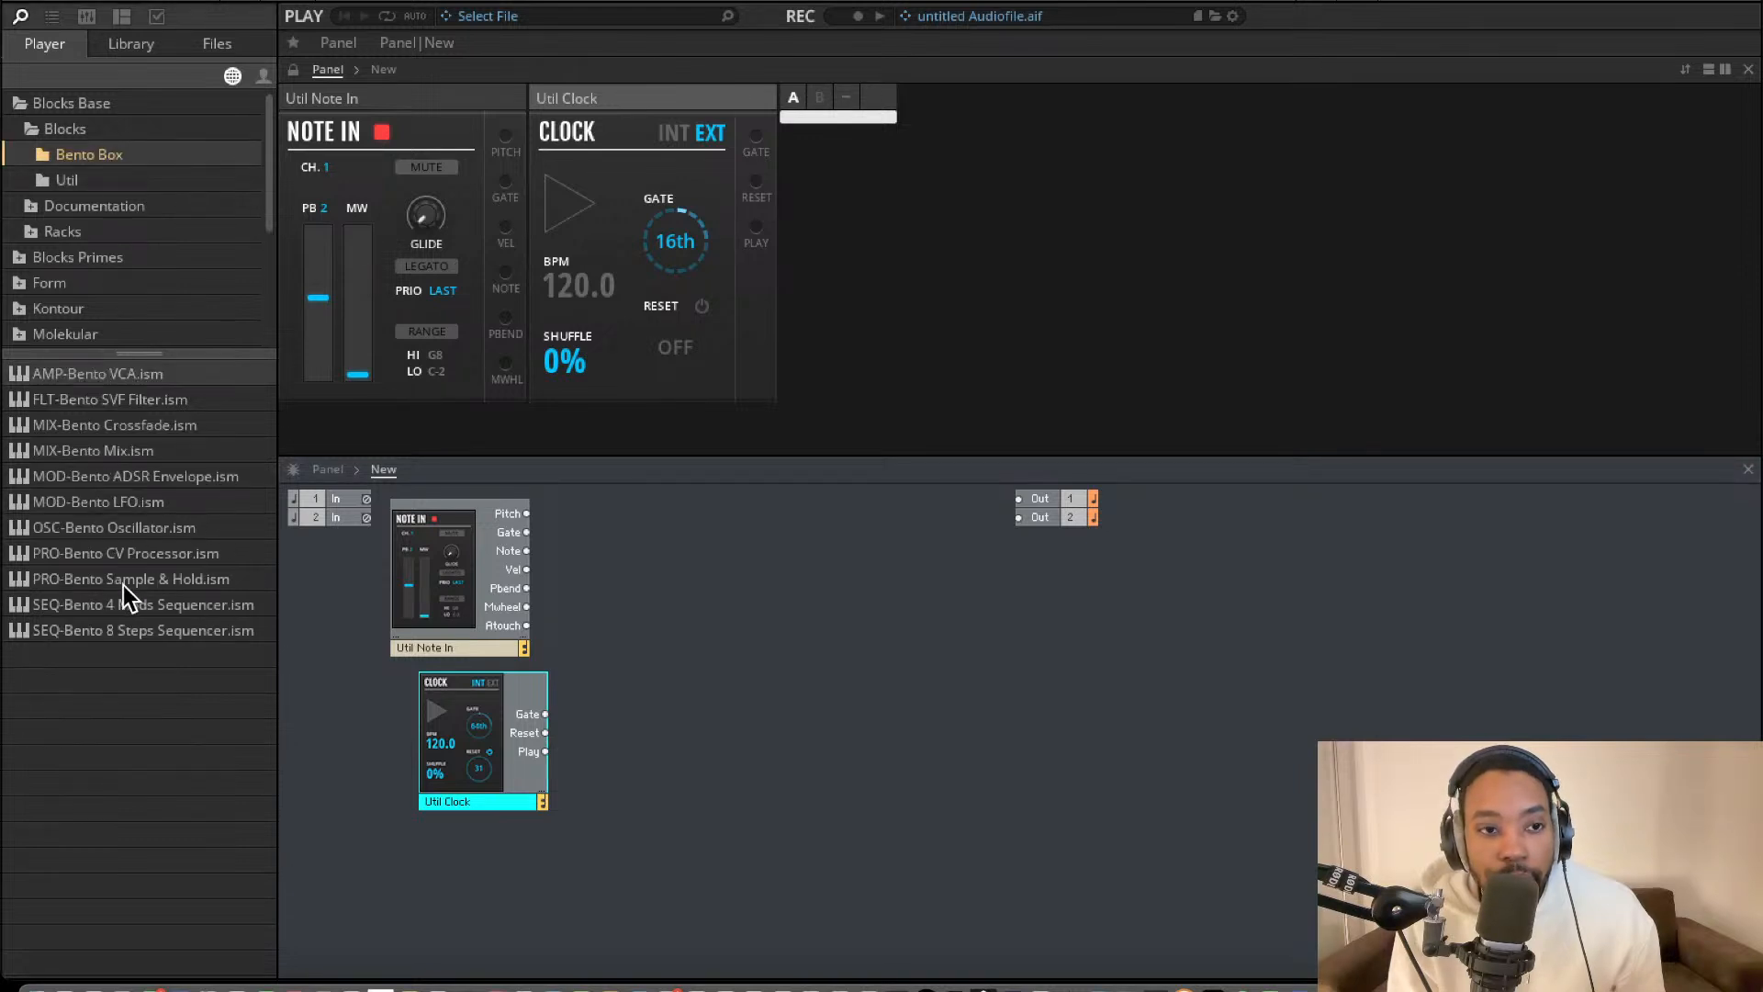
drag(119, 627, 546, 863)
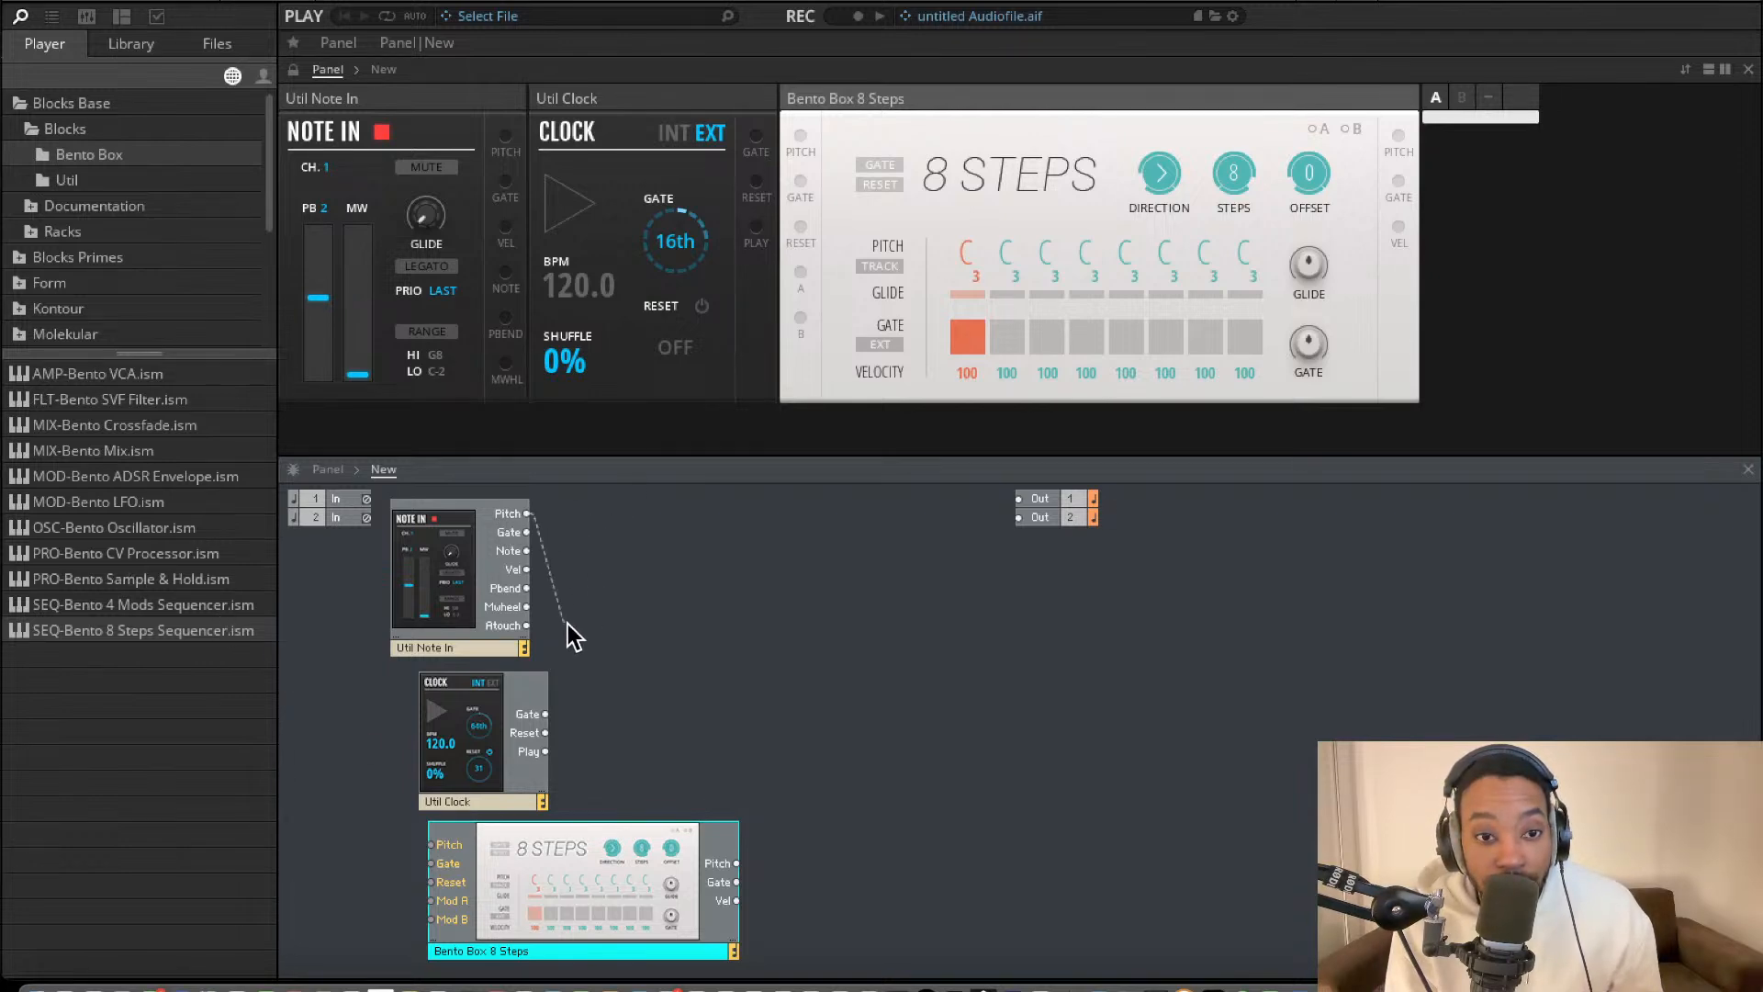
drag(554, 636, 555, 636)
drag(629, 852, 764, 764)
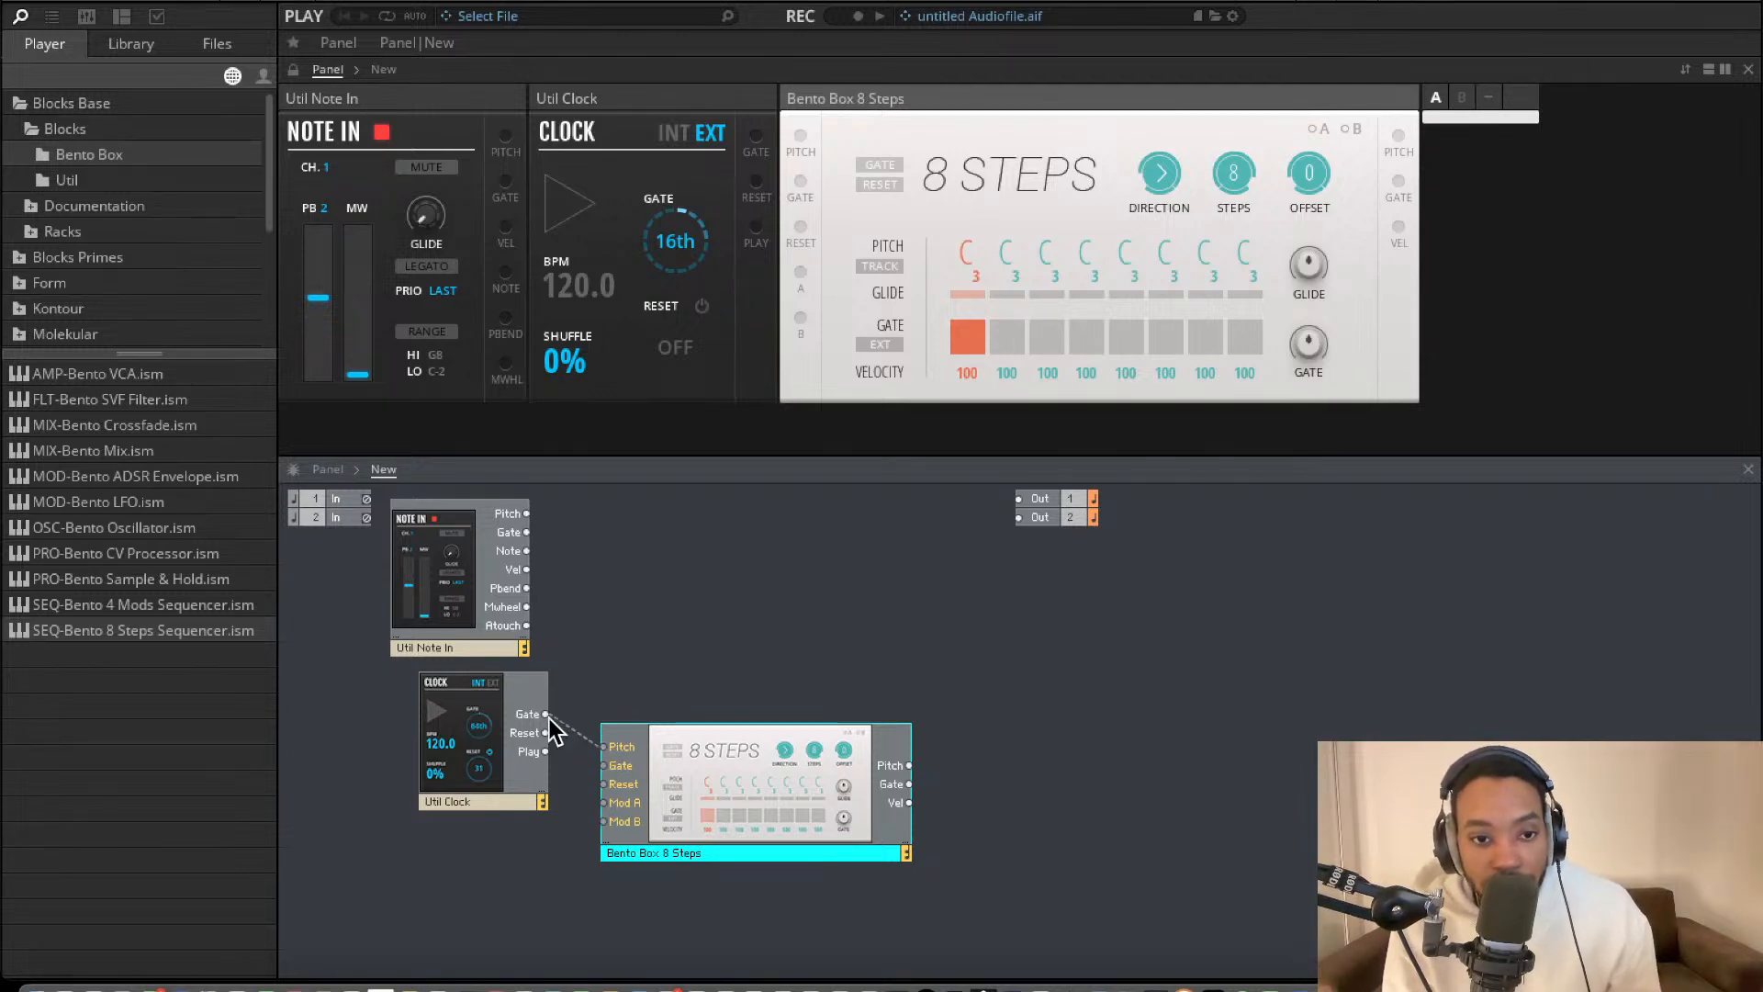
Wire the Util Clock's Gate output to the 8 Steps Gate input and the Note In's Pitch output to its Pitch input.
drag(555, 732, 603, 765)
click(564, 667)
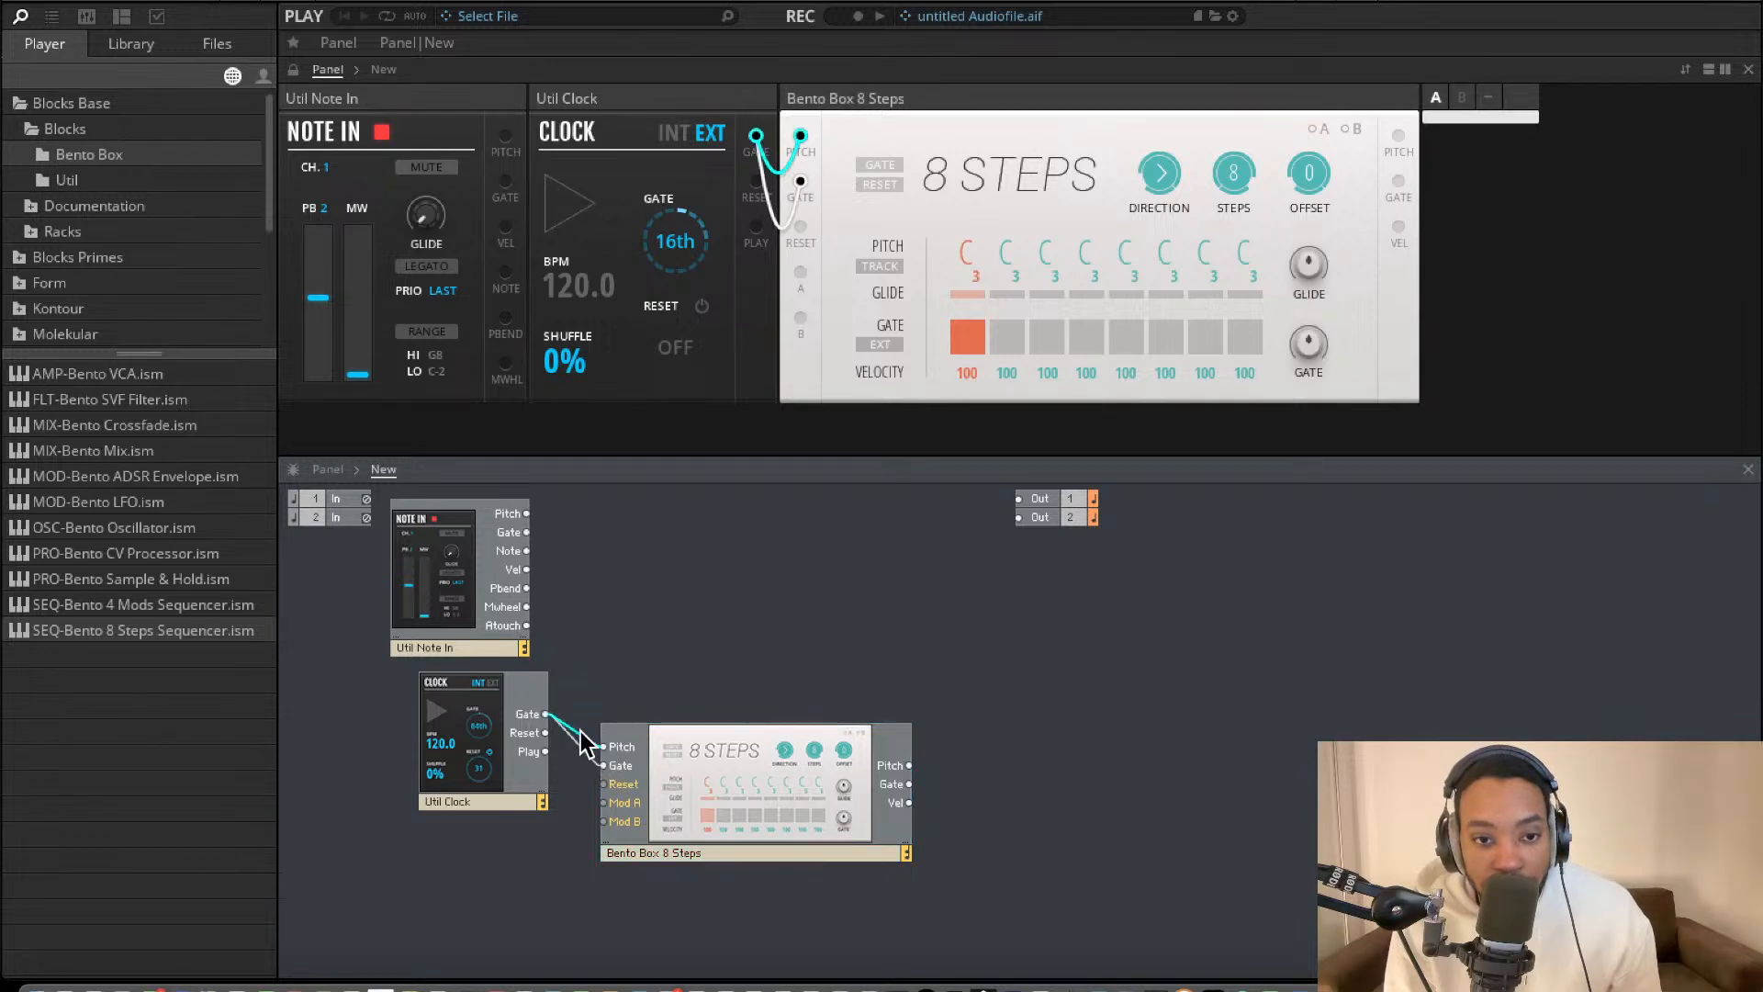
drag(603, 746, 527, 514)
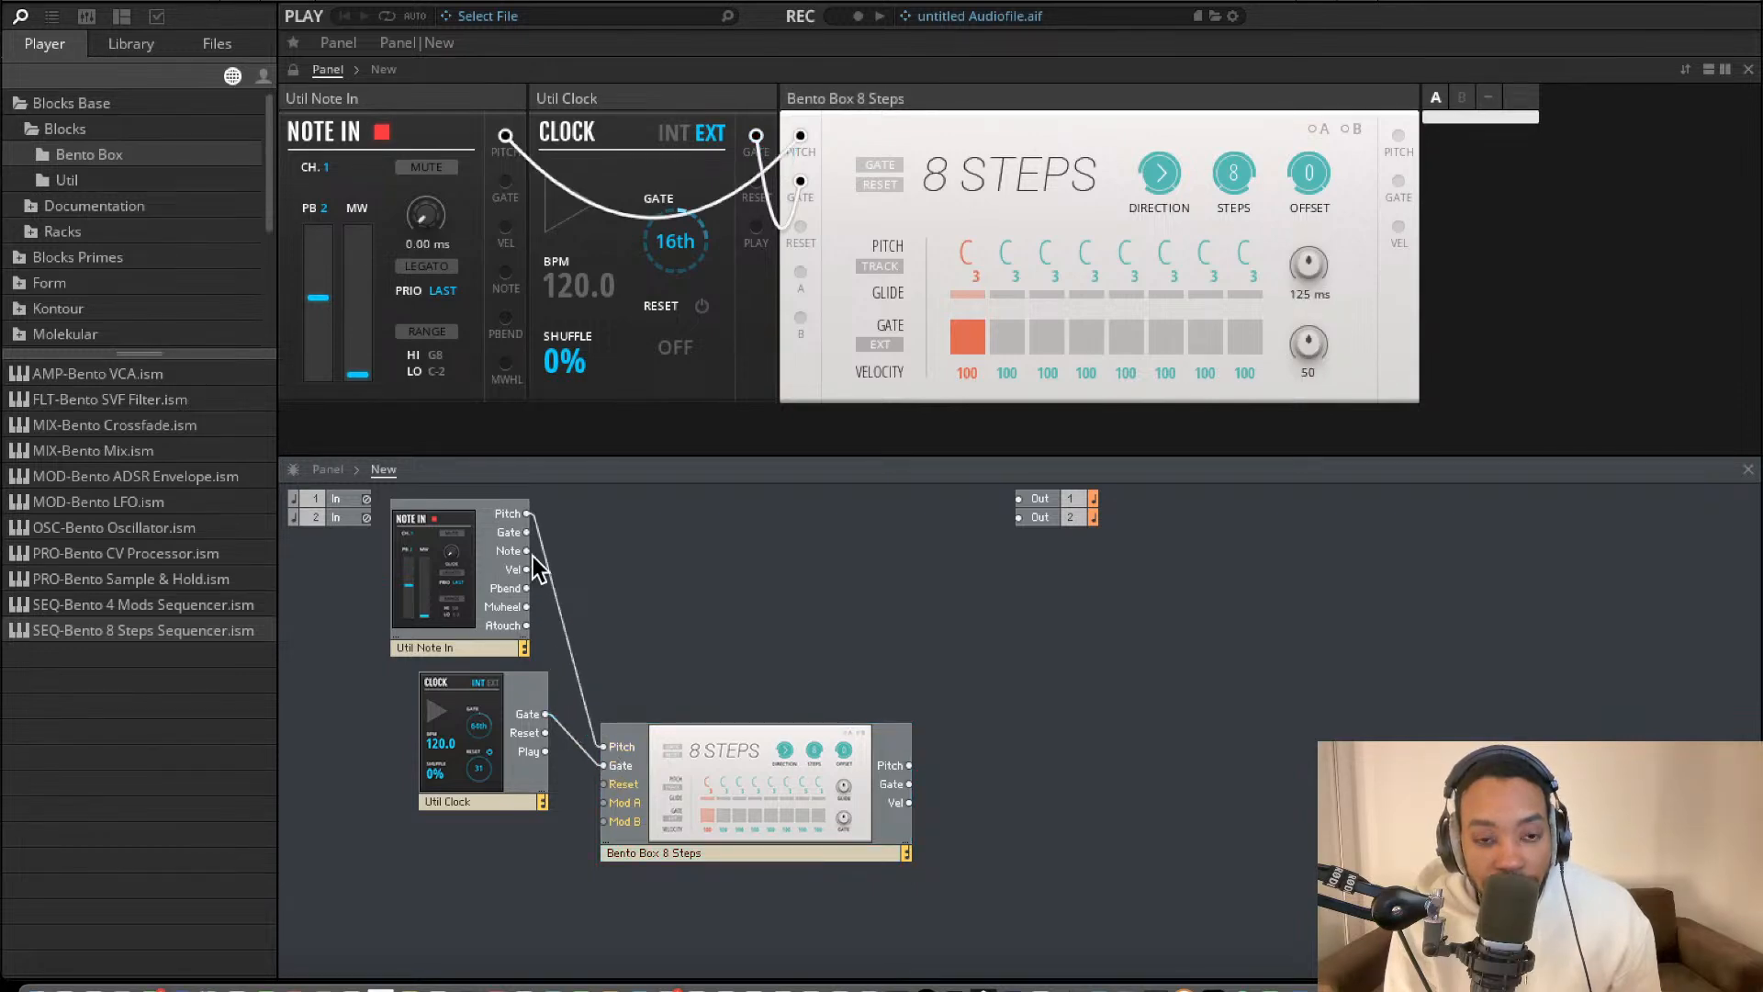
Space out the Util Clock and 8 Steps blocks in the structure and switch the clock to internal (INT) sync.
drag(483, 740, 483, 800)
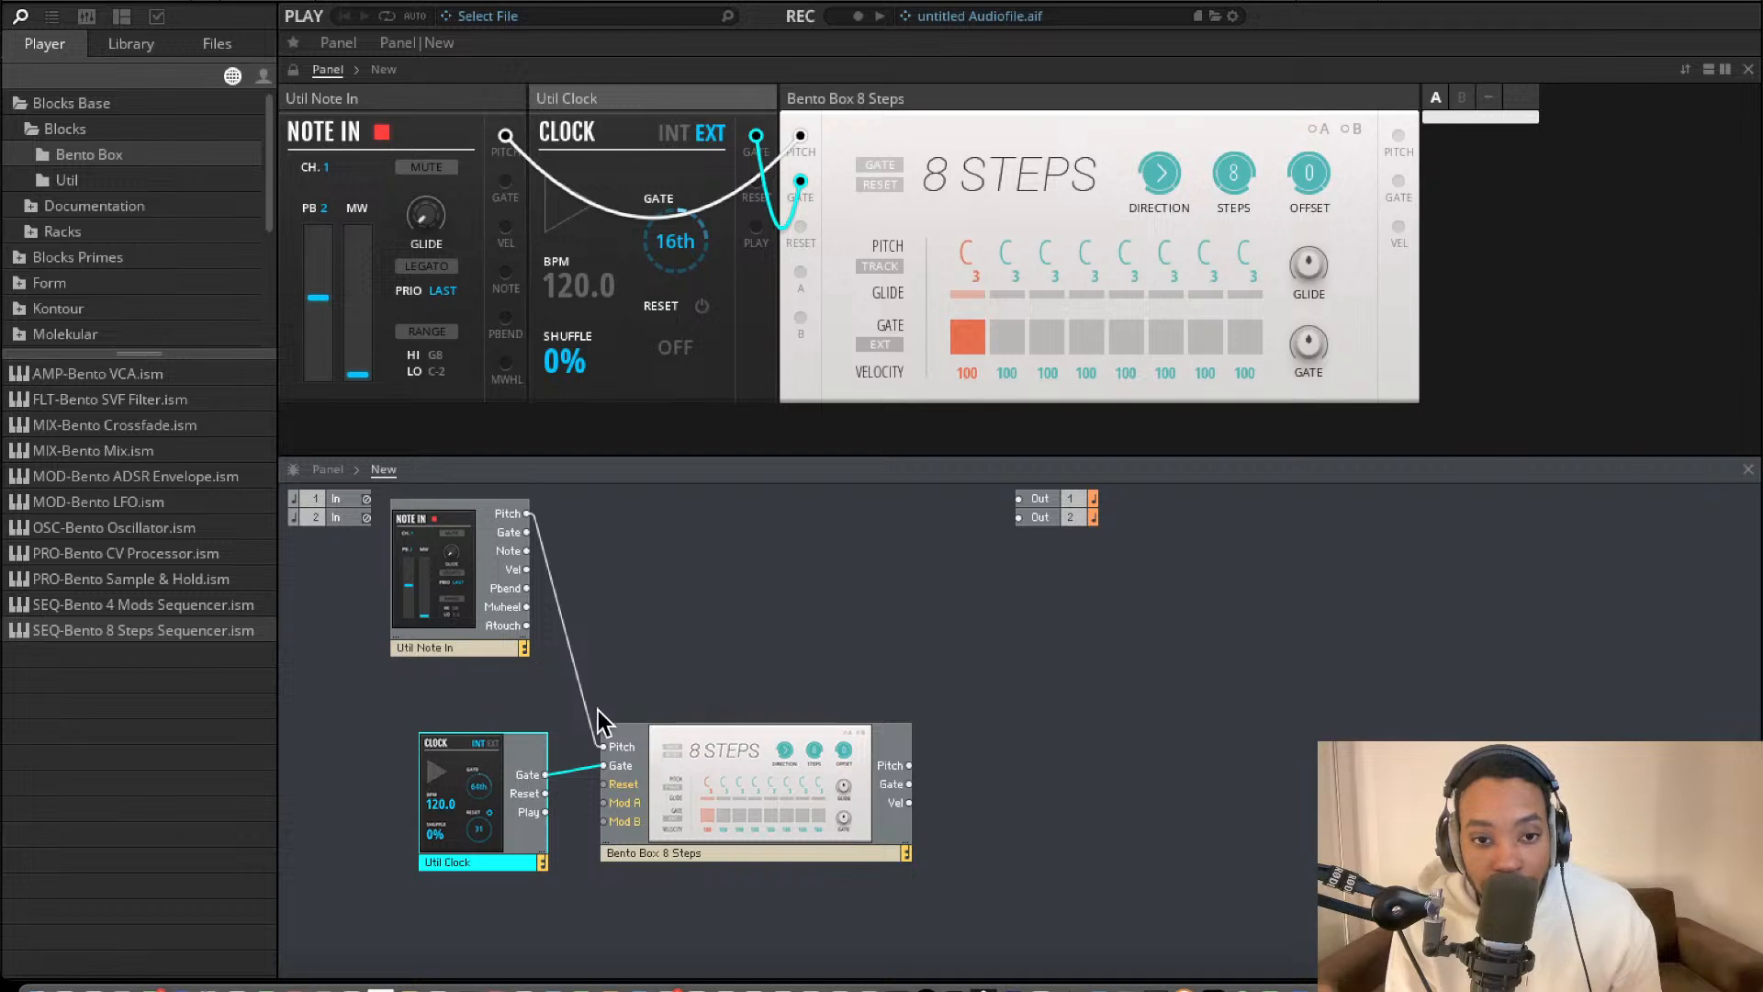
drag(734, 768, 726, 728)
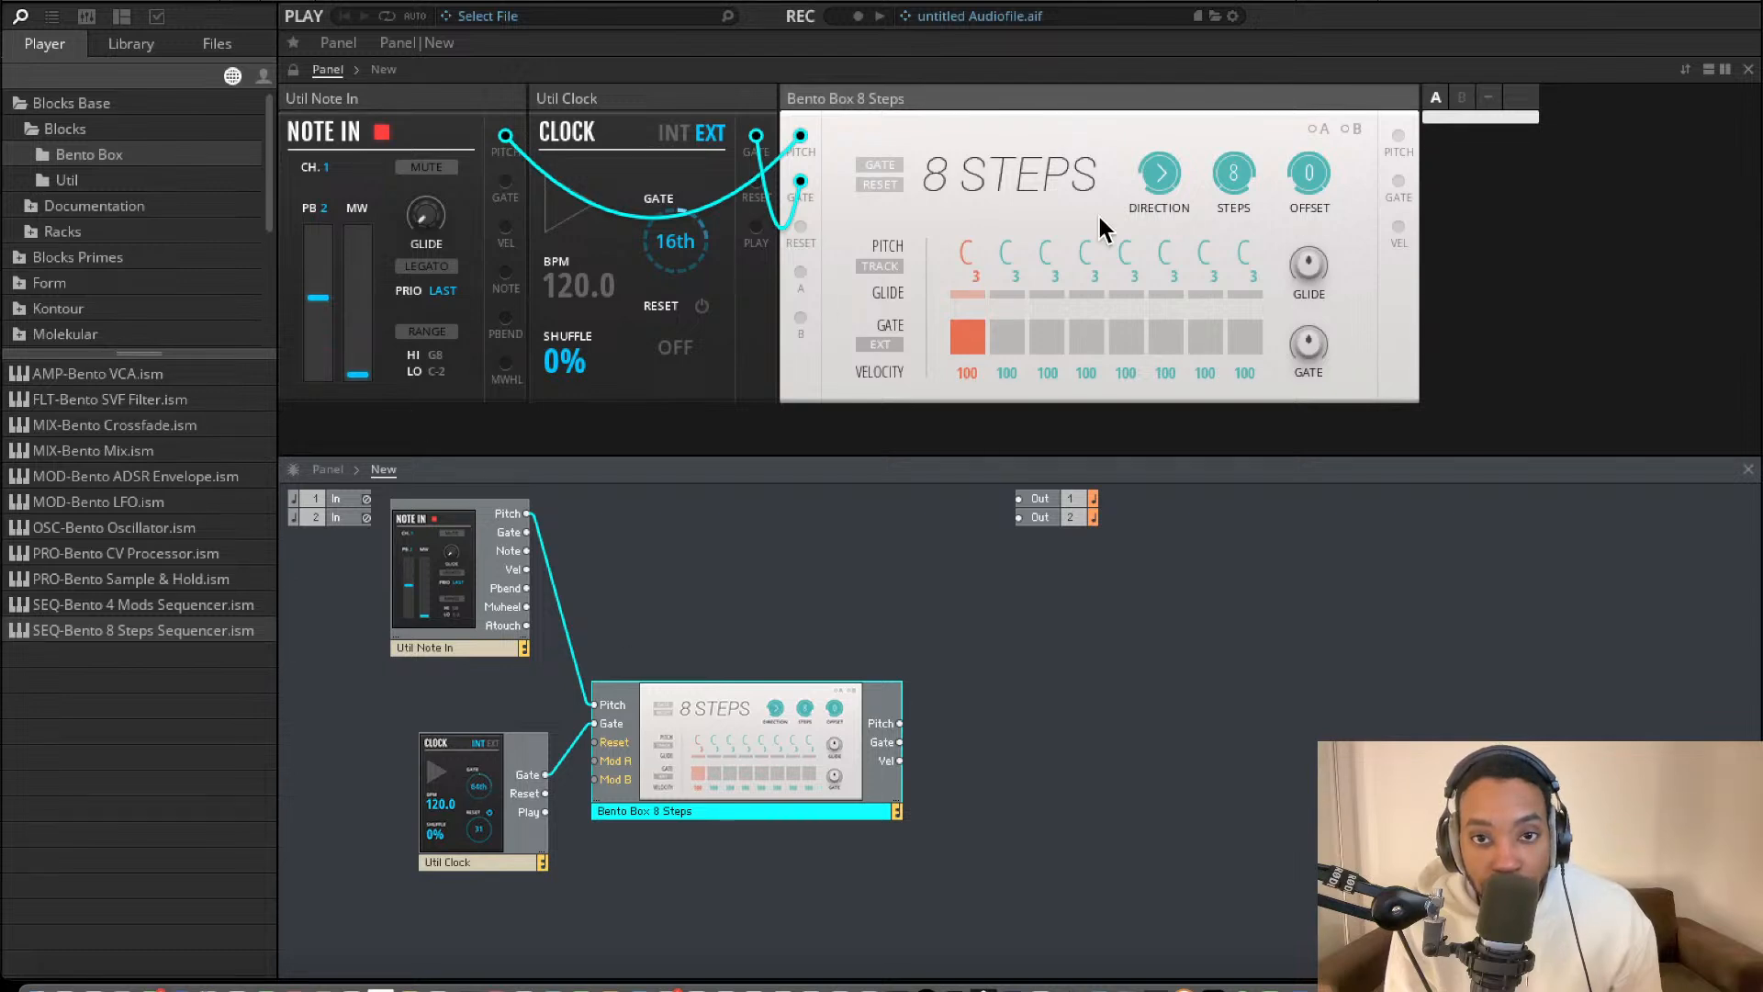
click(670, 141)
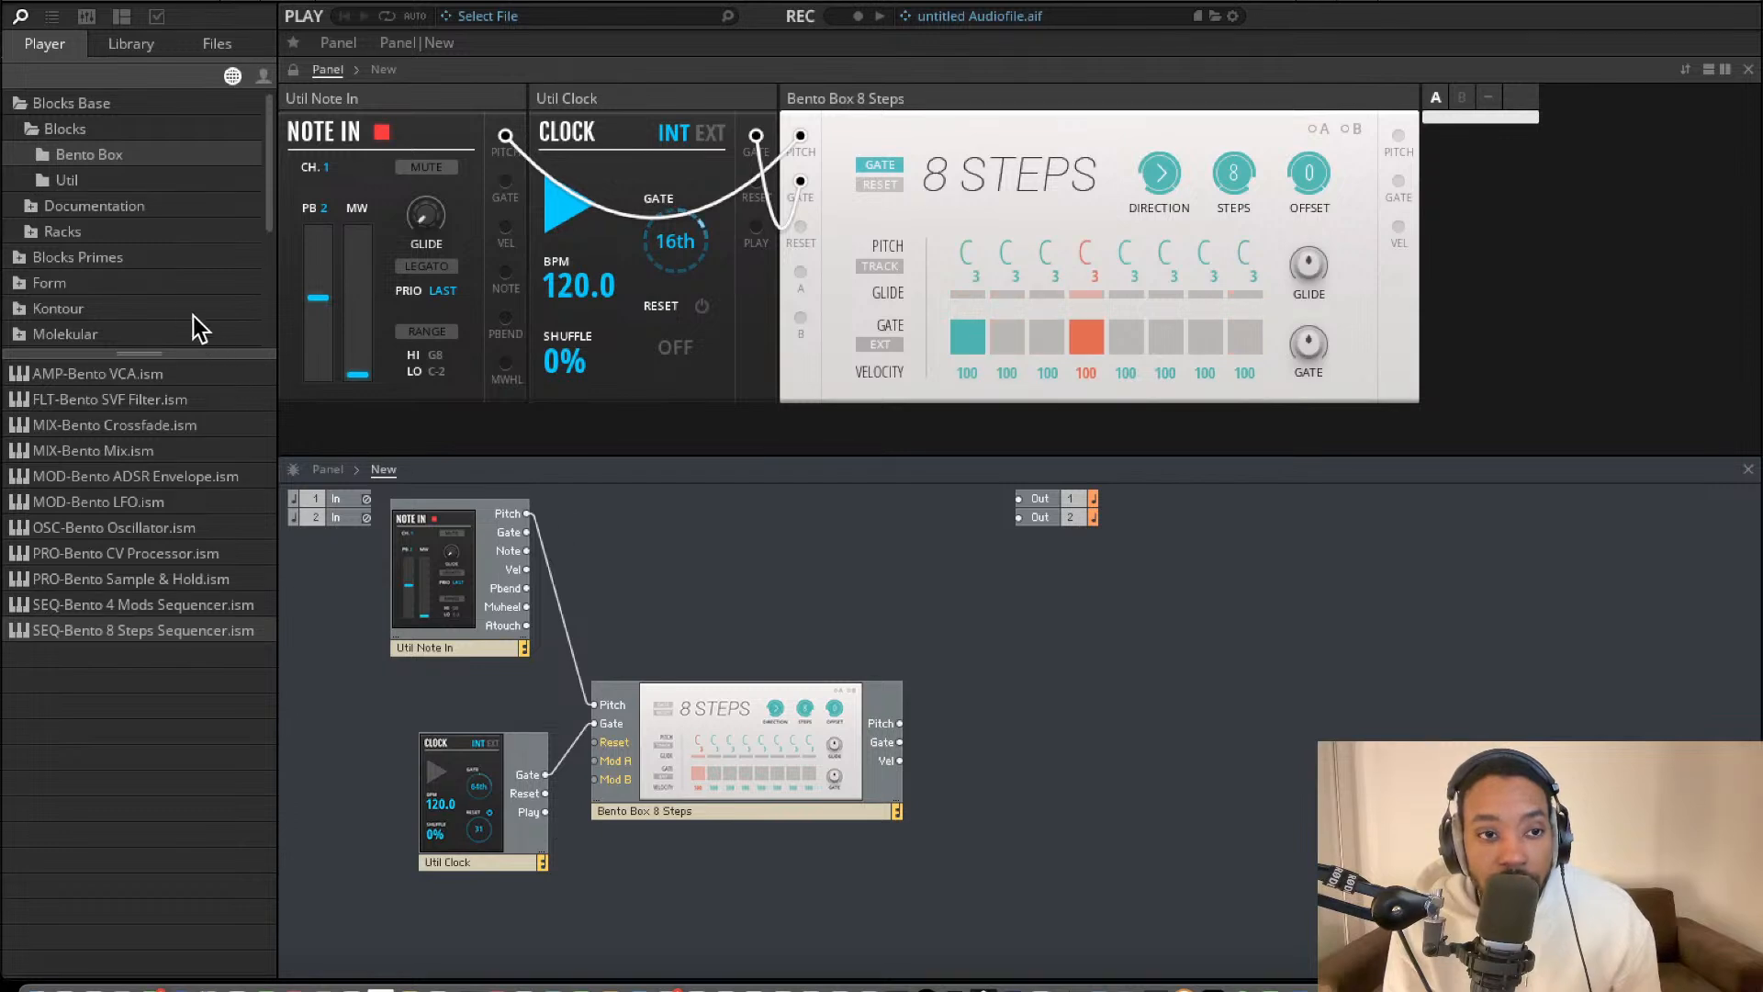
Add a Bento Oscillator block and wire the 8 Steps Pitch output to its Pitch input.
click(97, 179)
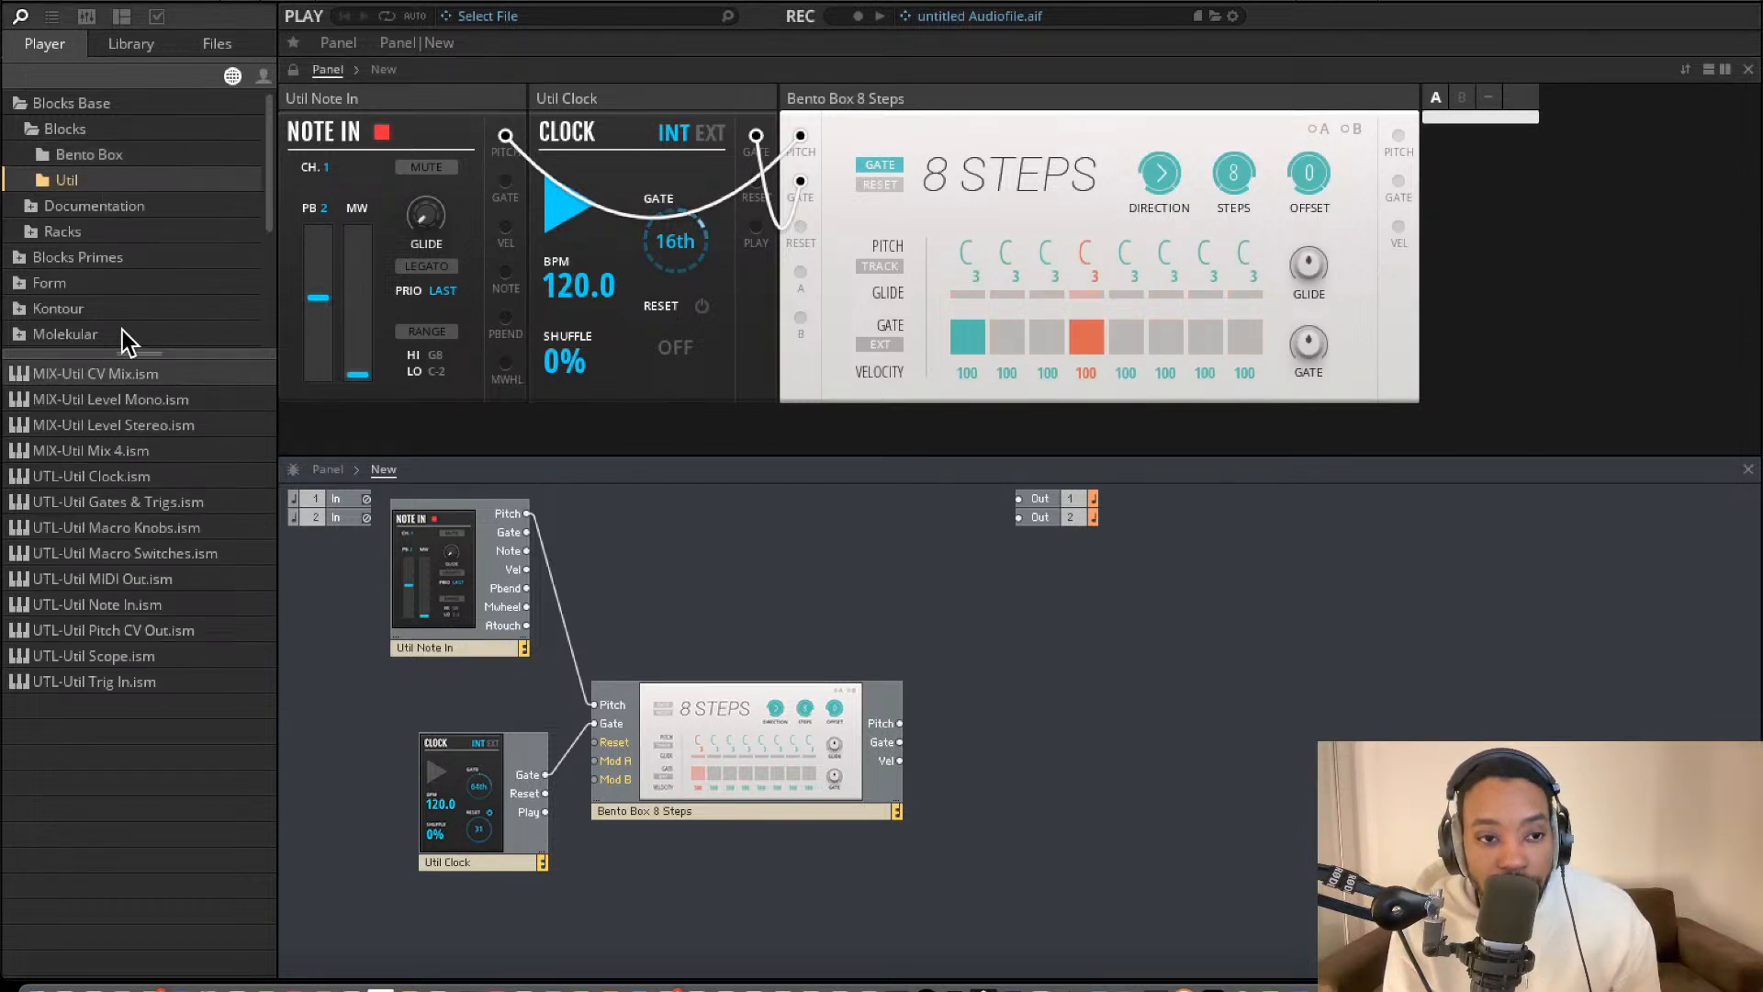
click(89, 153)
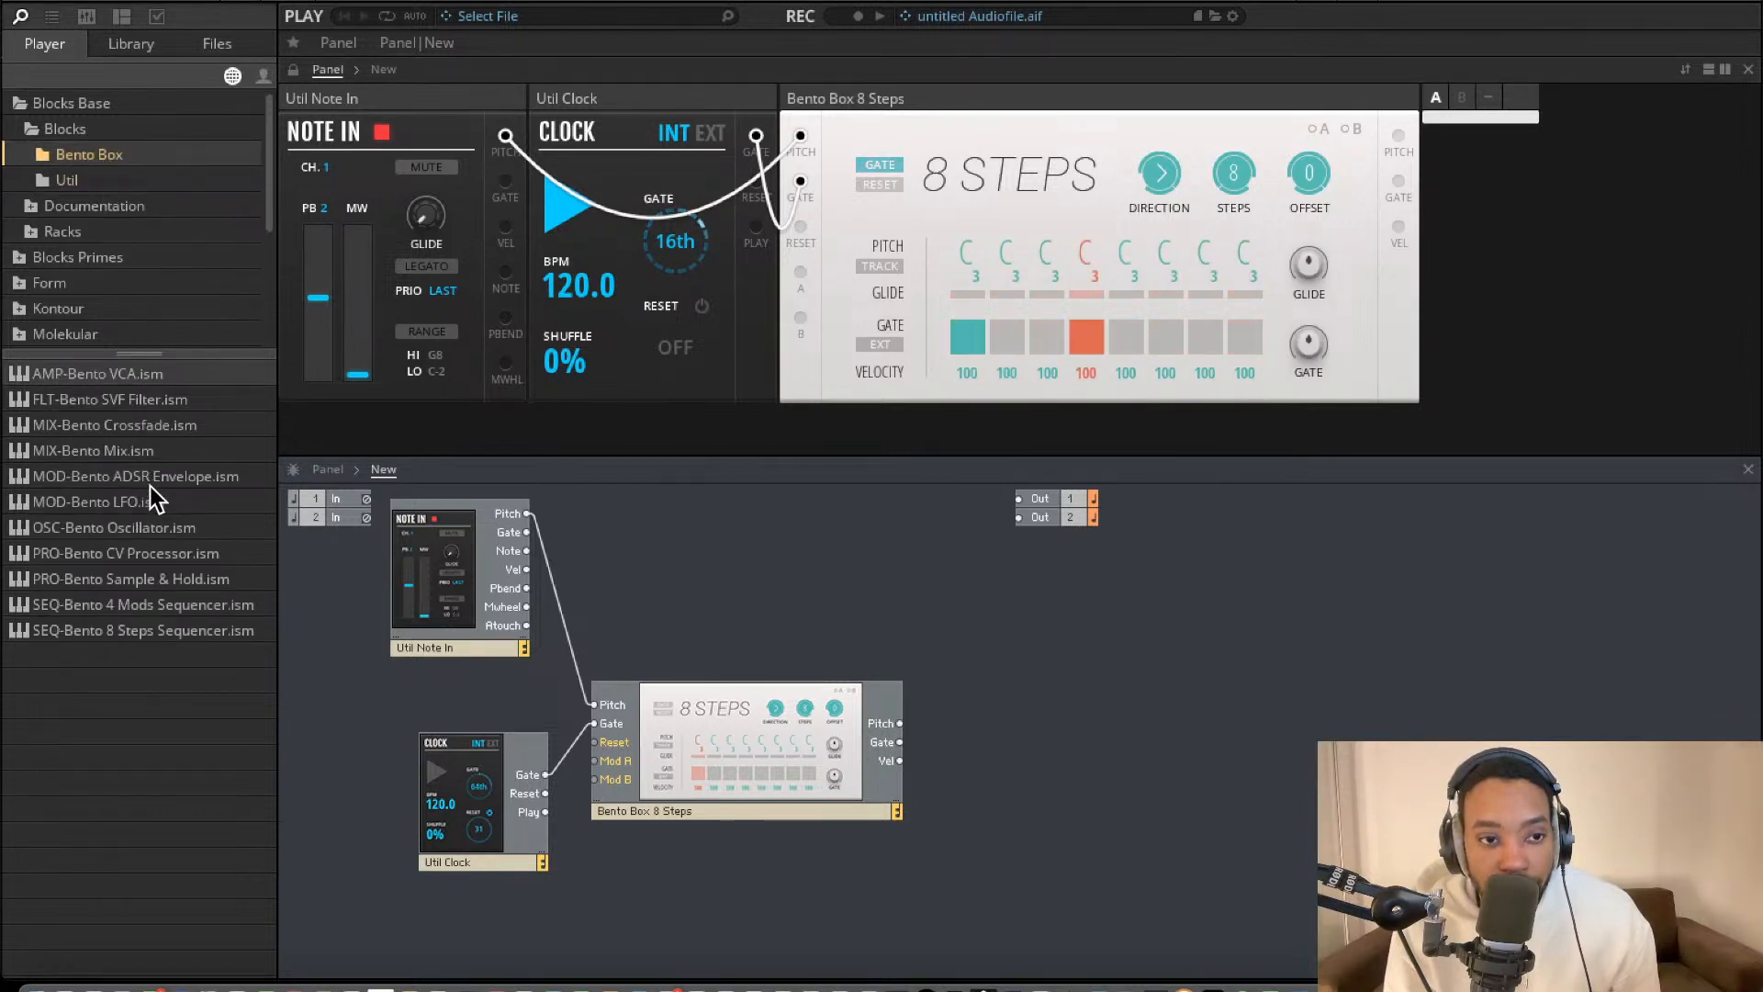
drag(121, 529, 929, 617)
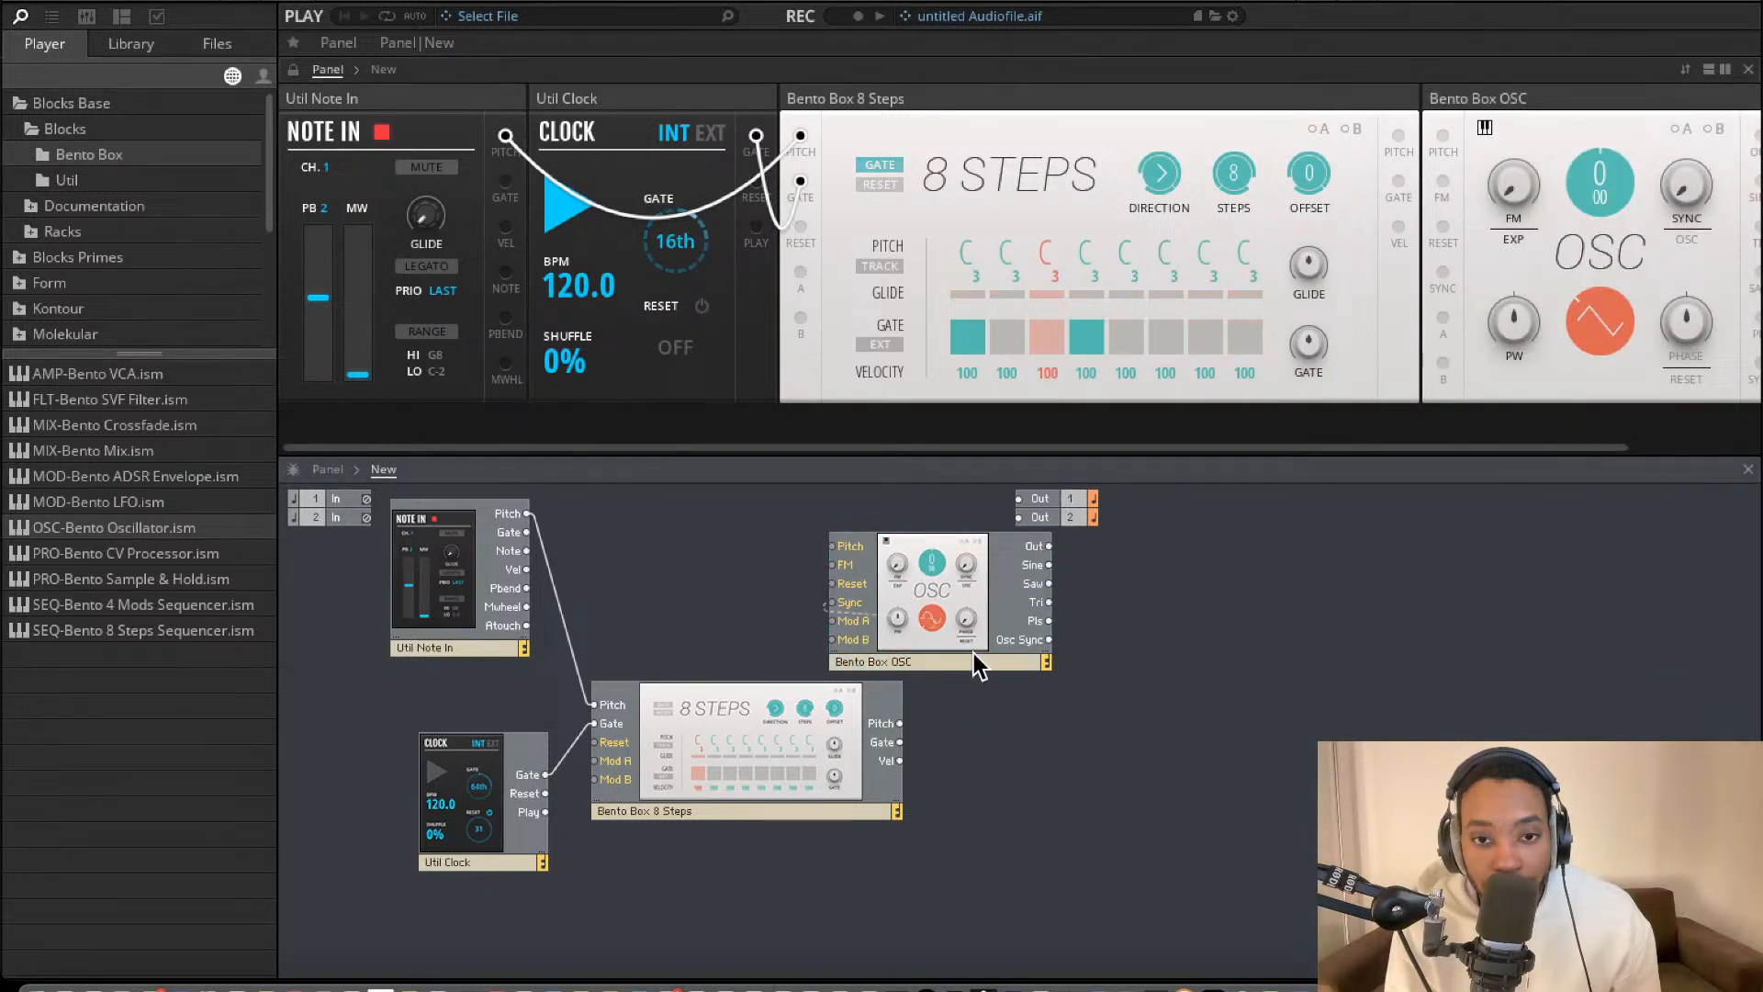
drag(1010, 634, 1216, 809)
drag(1047, 728, 900, 723)
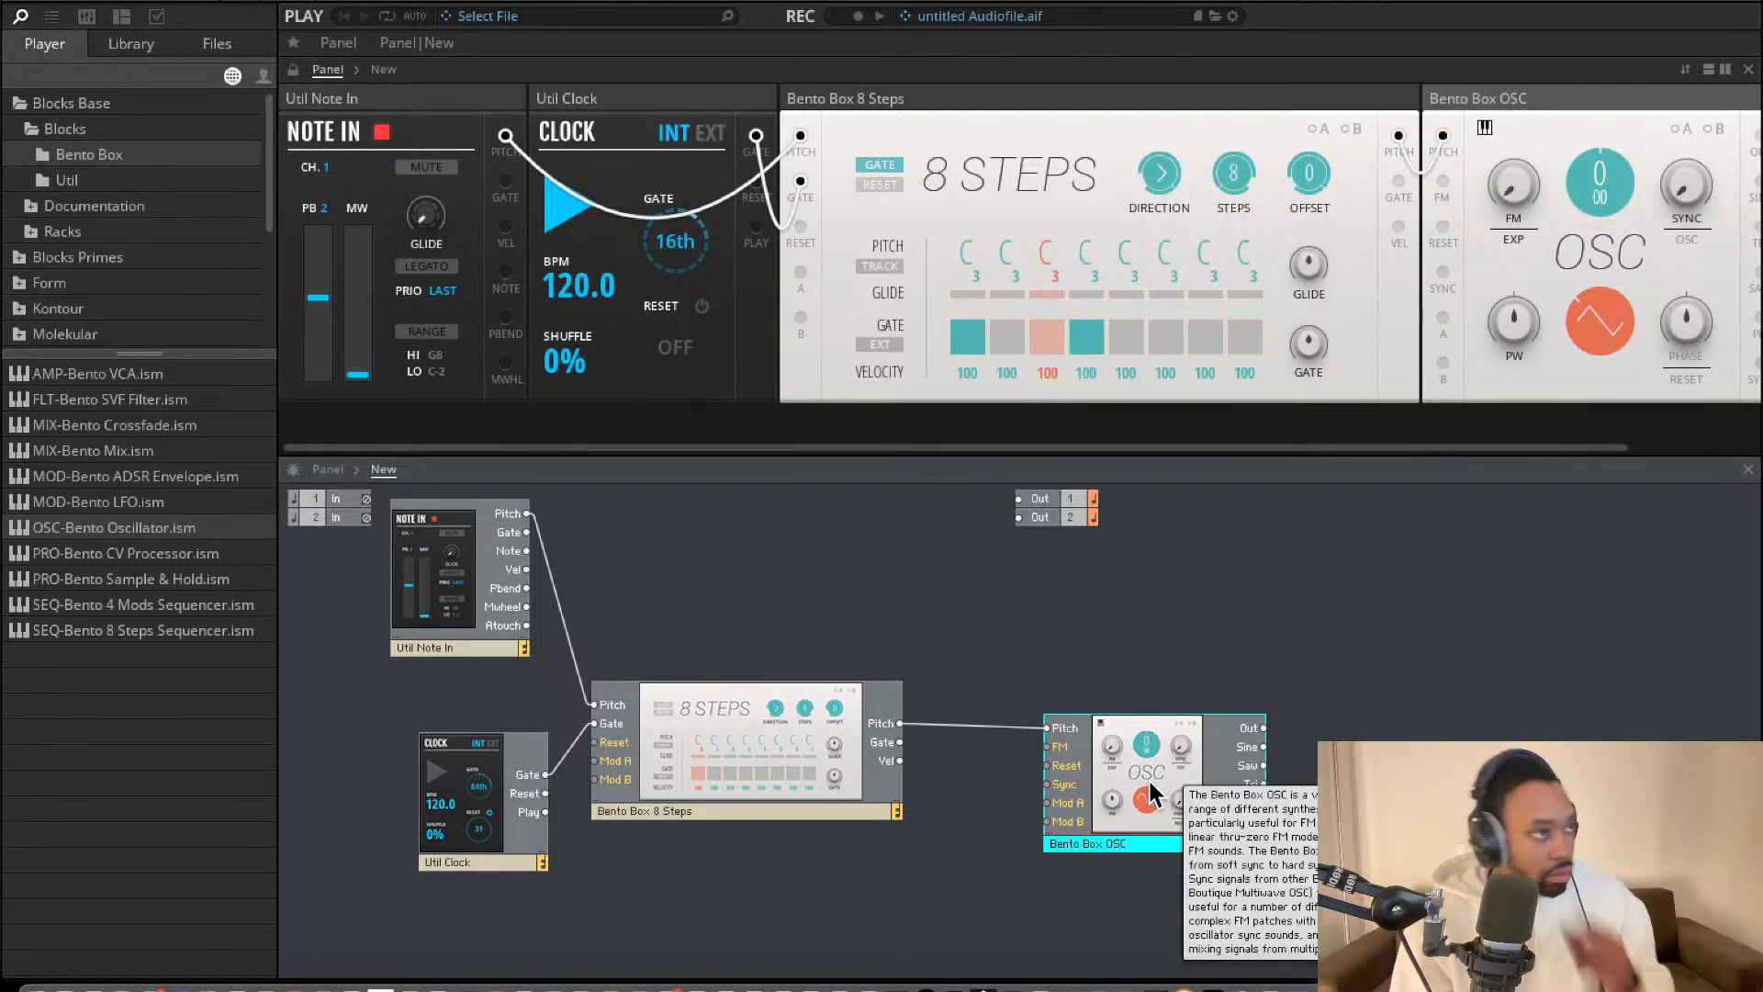
drag(1168, 781, 1088, 749)
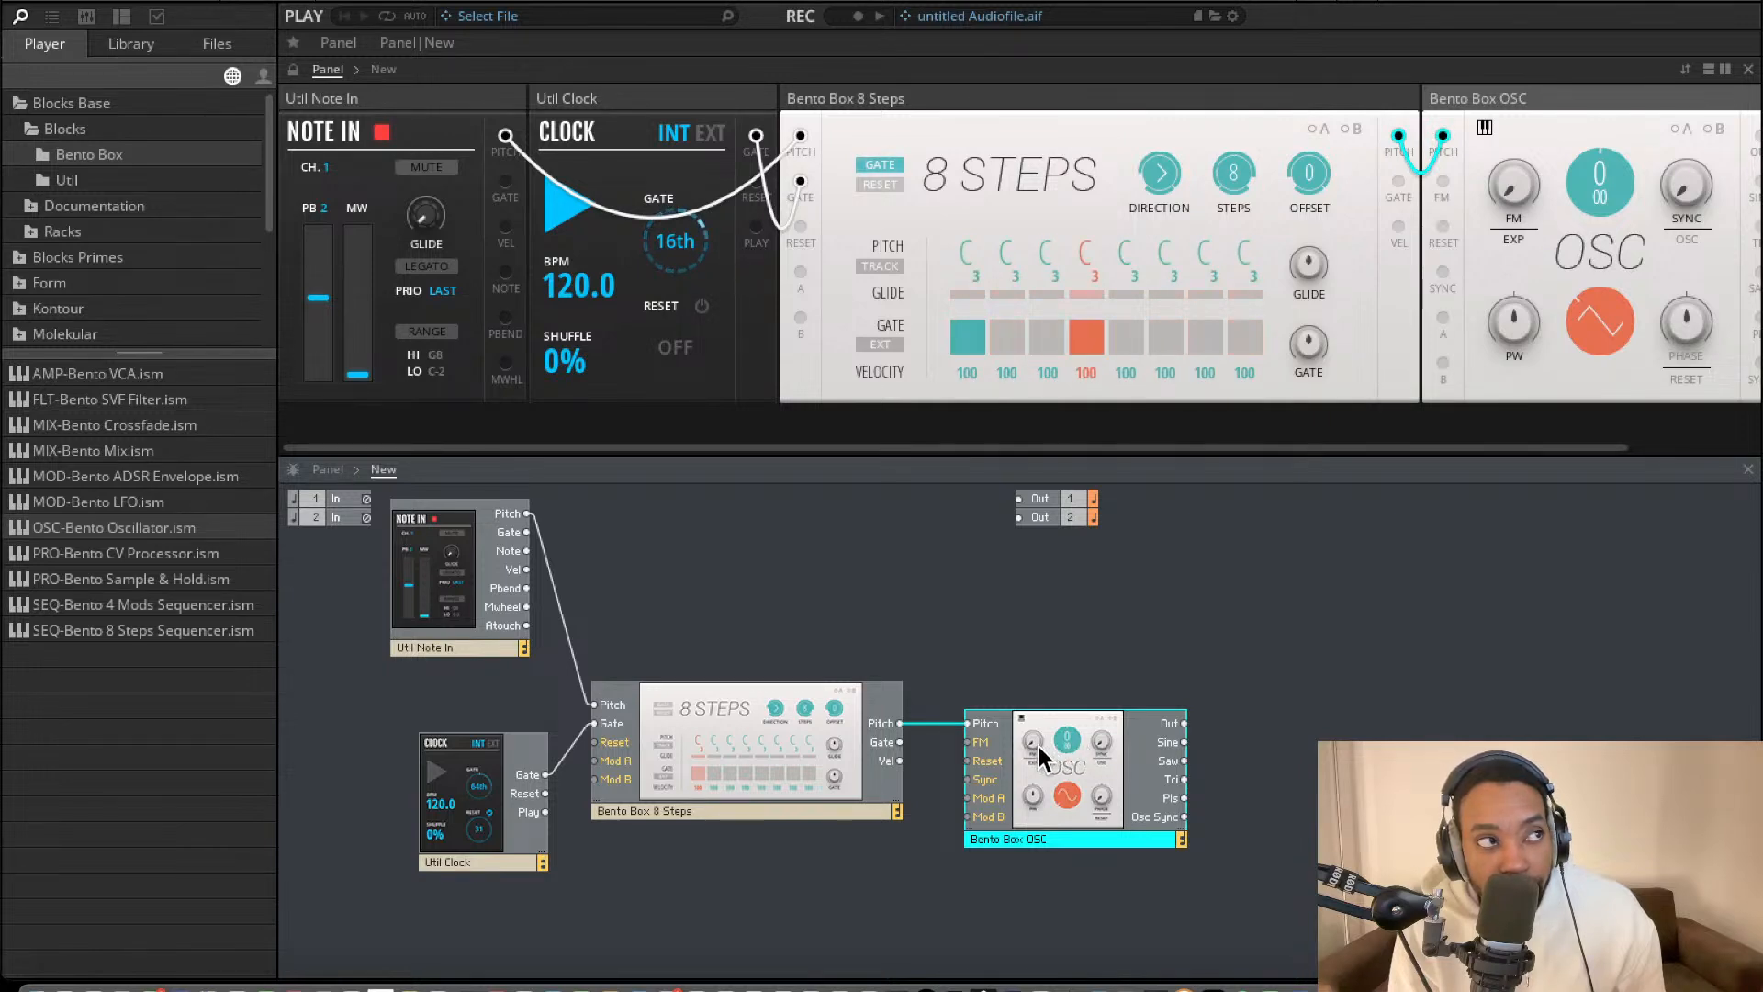
drag(1037, 742, 1115, 751)
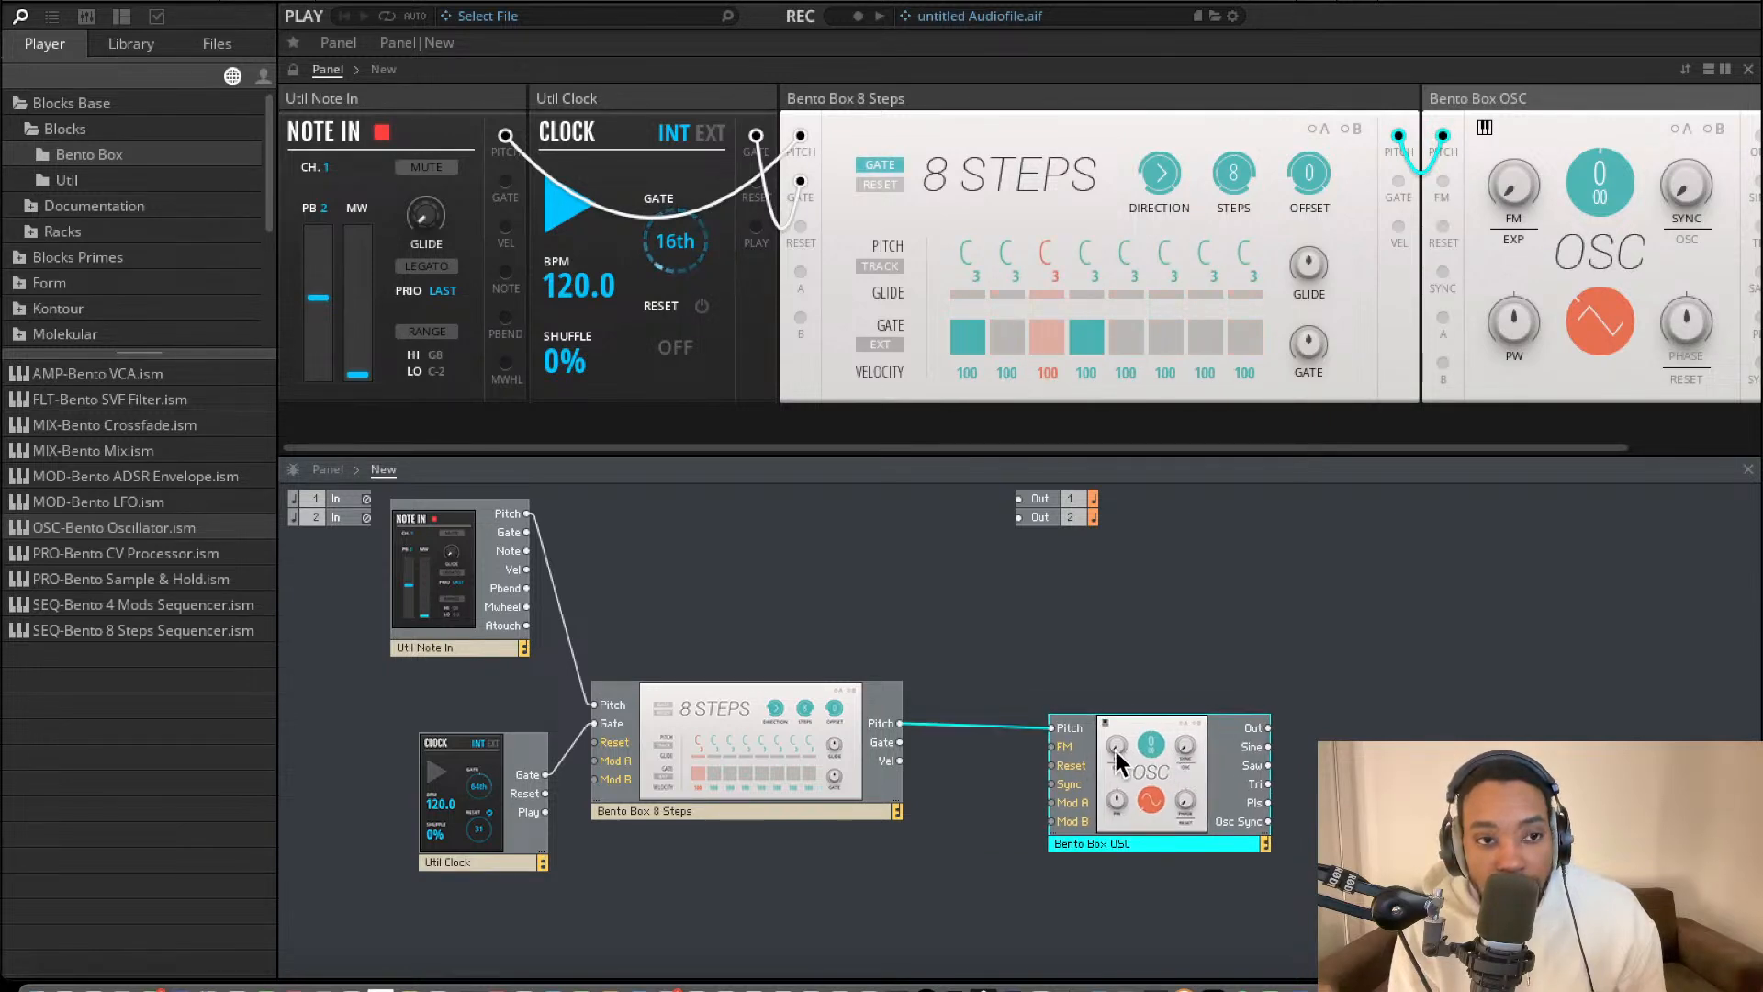
Browse the block library and expand the Blocks folder of Blocks Primes.
click(79, 174)
click(80, 207)
click(25, 207)
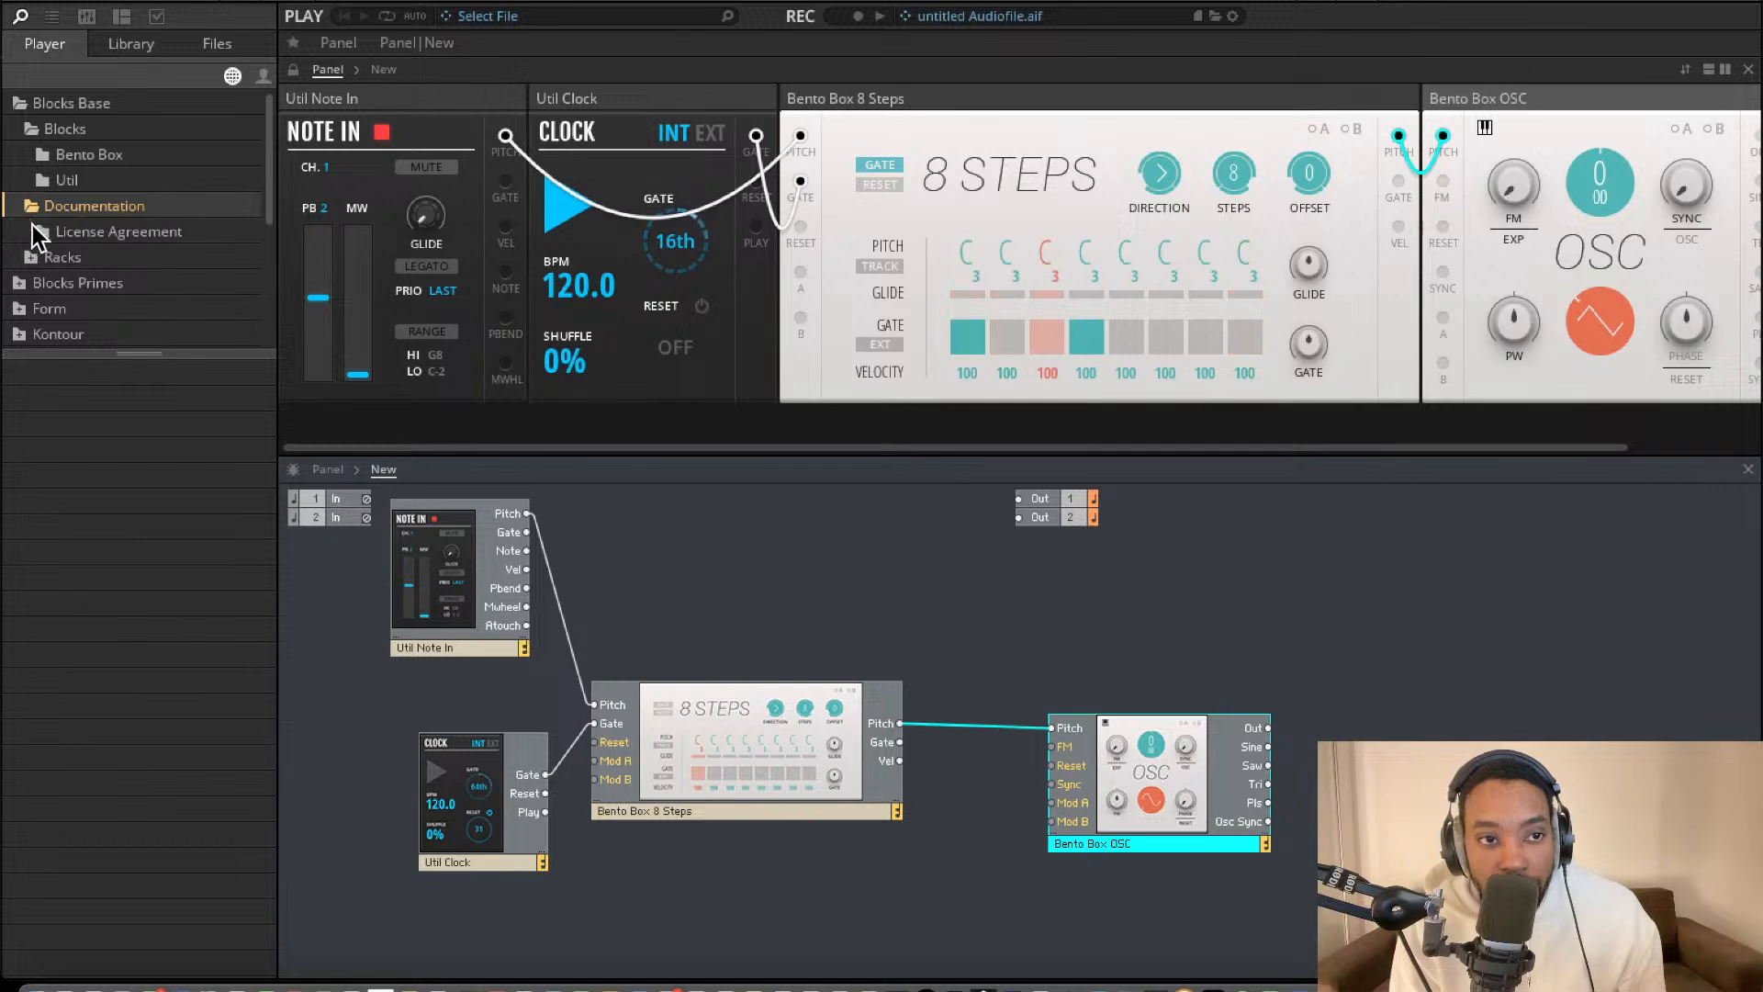
click(25, 253)
scroll(53, 295, down, 2)
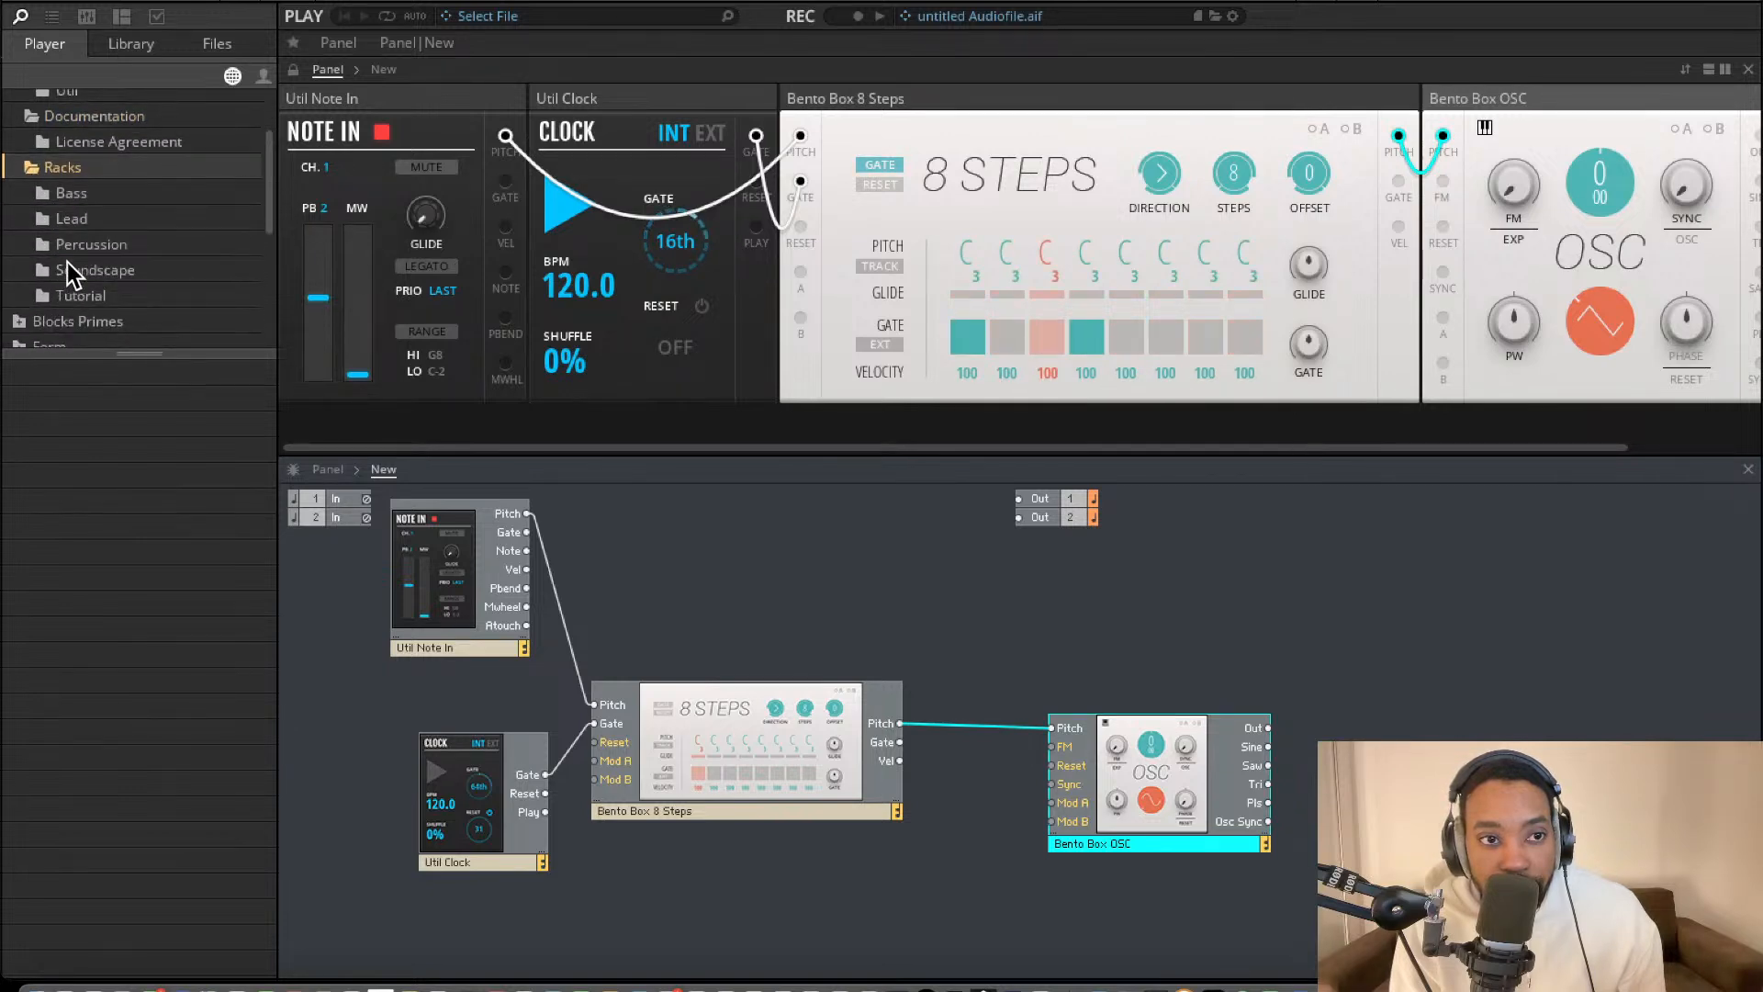
scroll(68, 262, down, 1)
click(27, 244)
scroll(53, 261, down, 1)
click(56, 195)
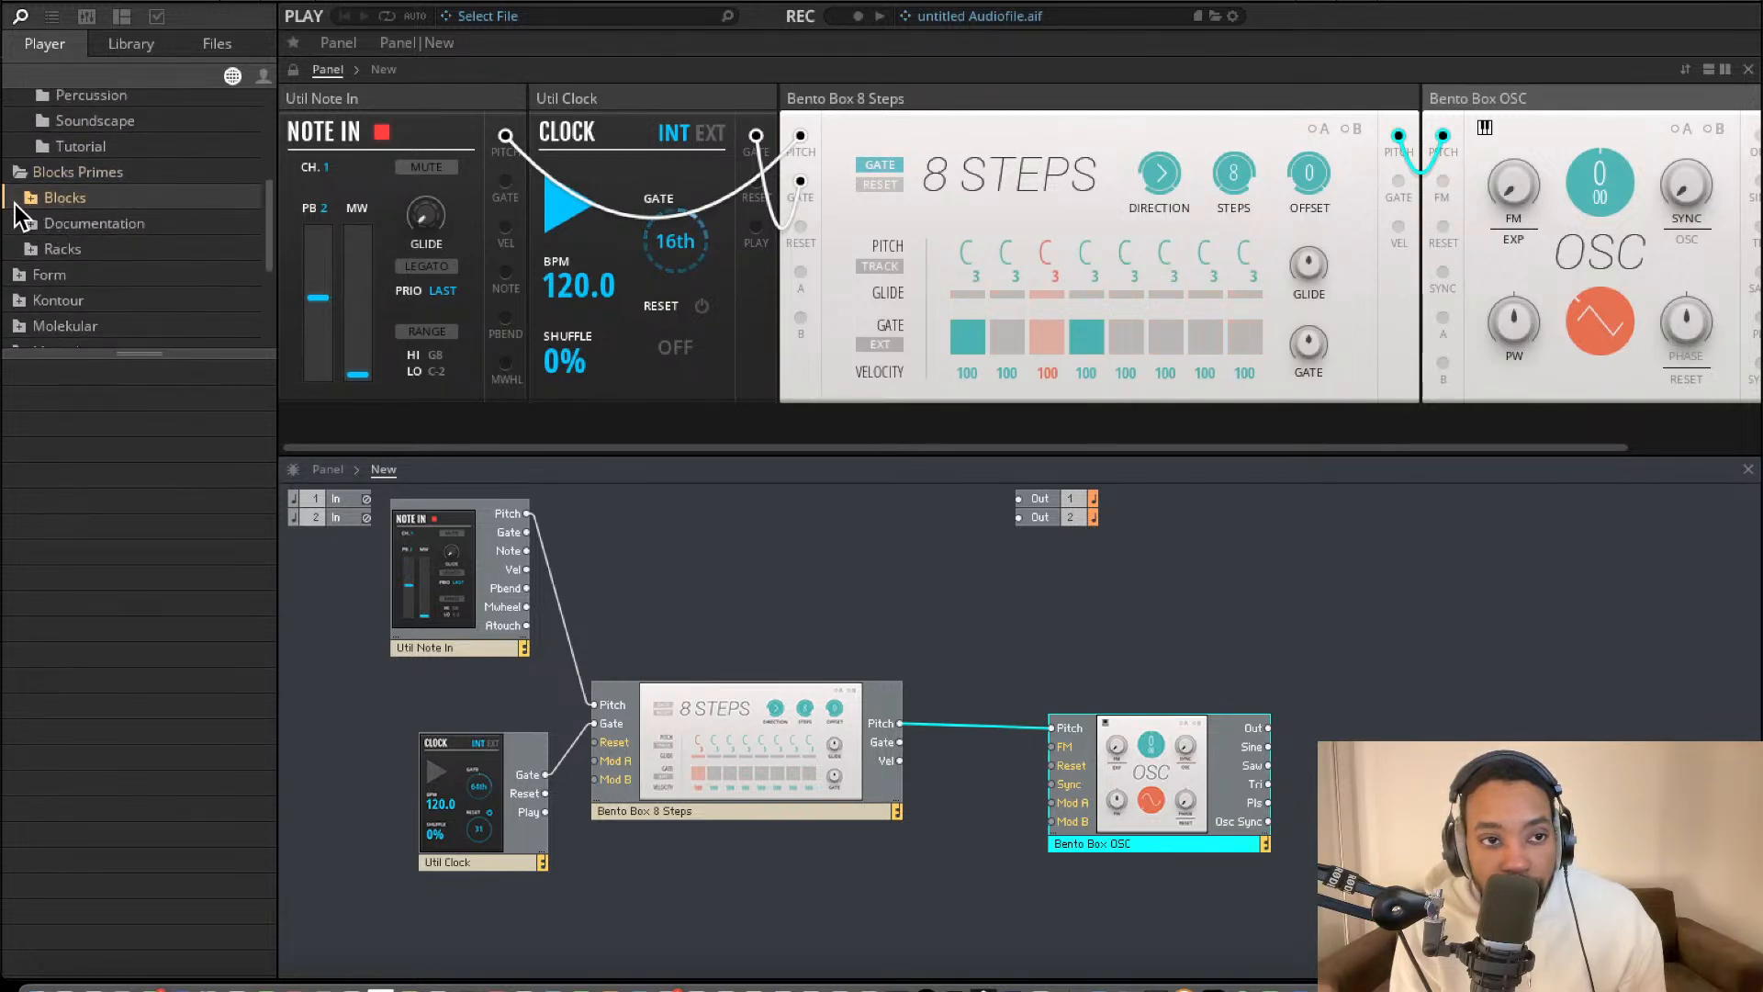
click(28, 194)
Add a Digilog Quantizer and wire it between the 8 Steps Pitch output and the oscillator's Pitch input.
scroll(51, 237, down, 1)
click(72, 195)
click(68, 222)
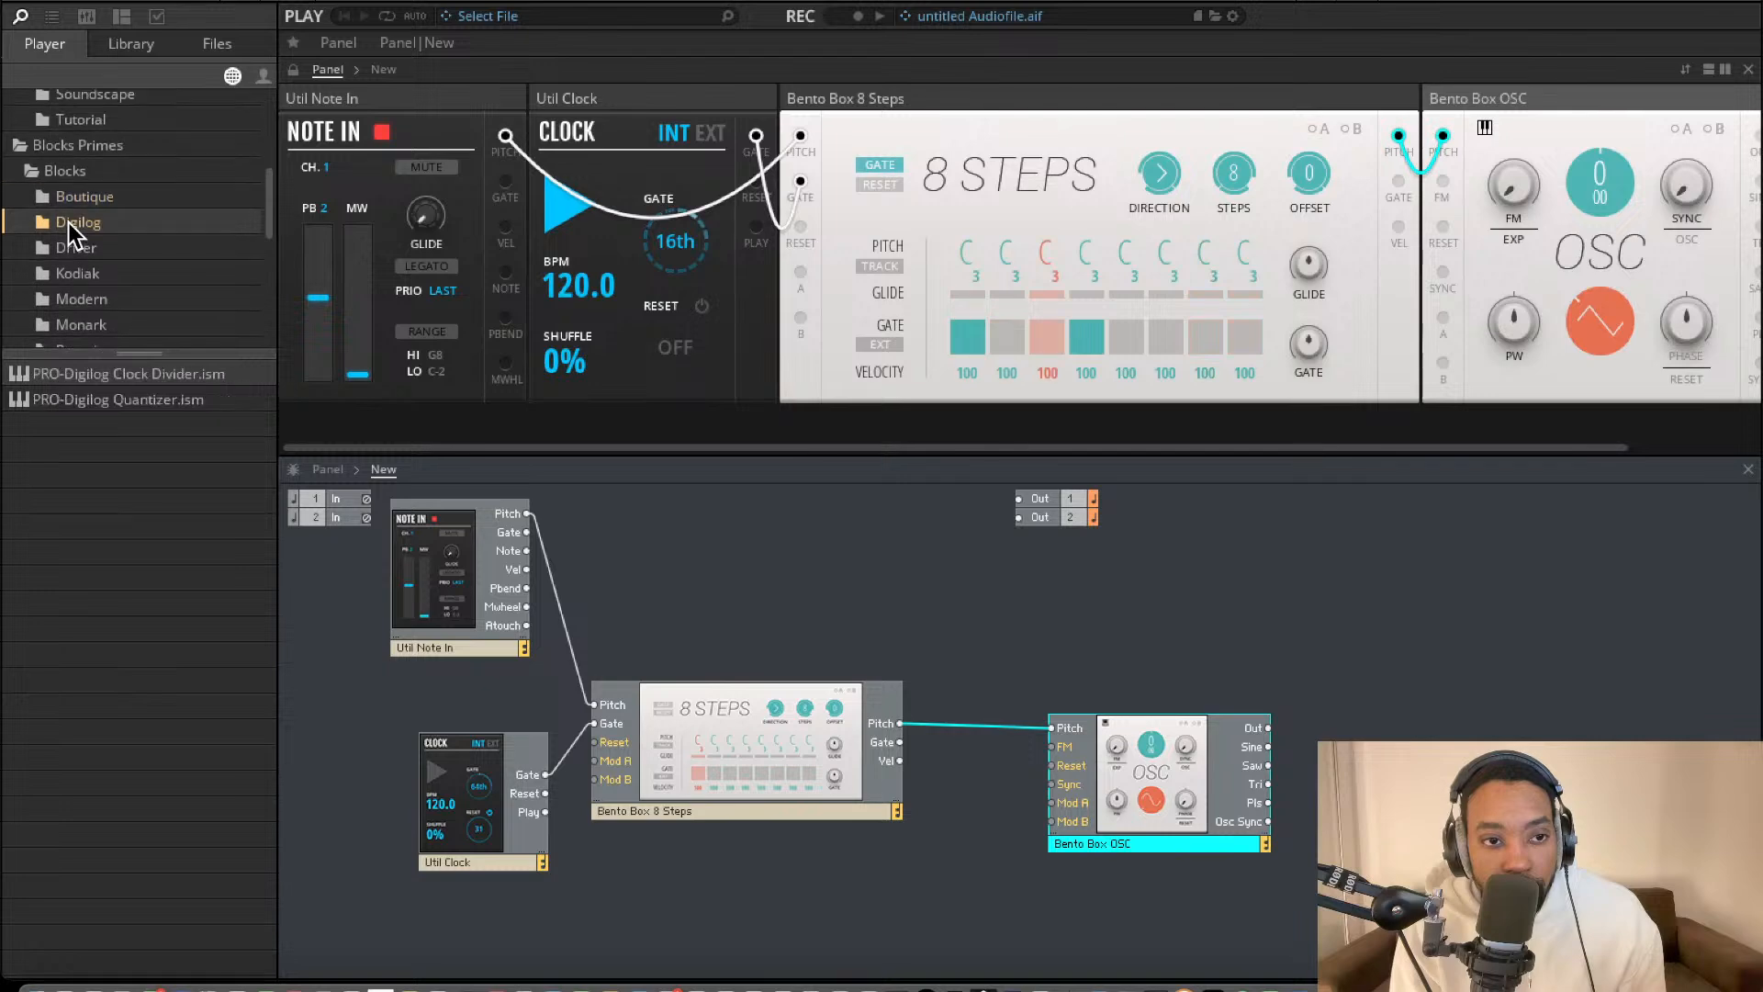
click(79, 196)
scroll(120, 257, up, 1)
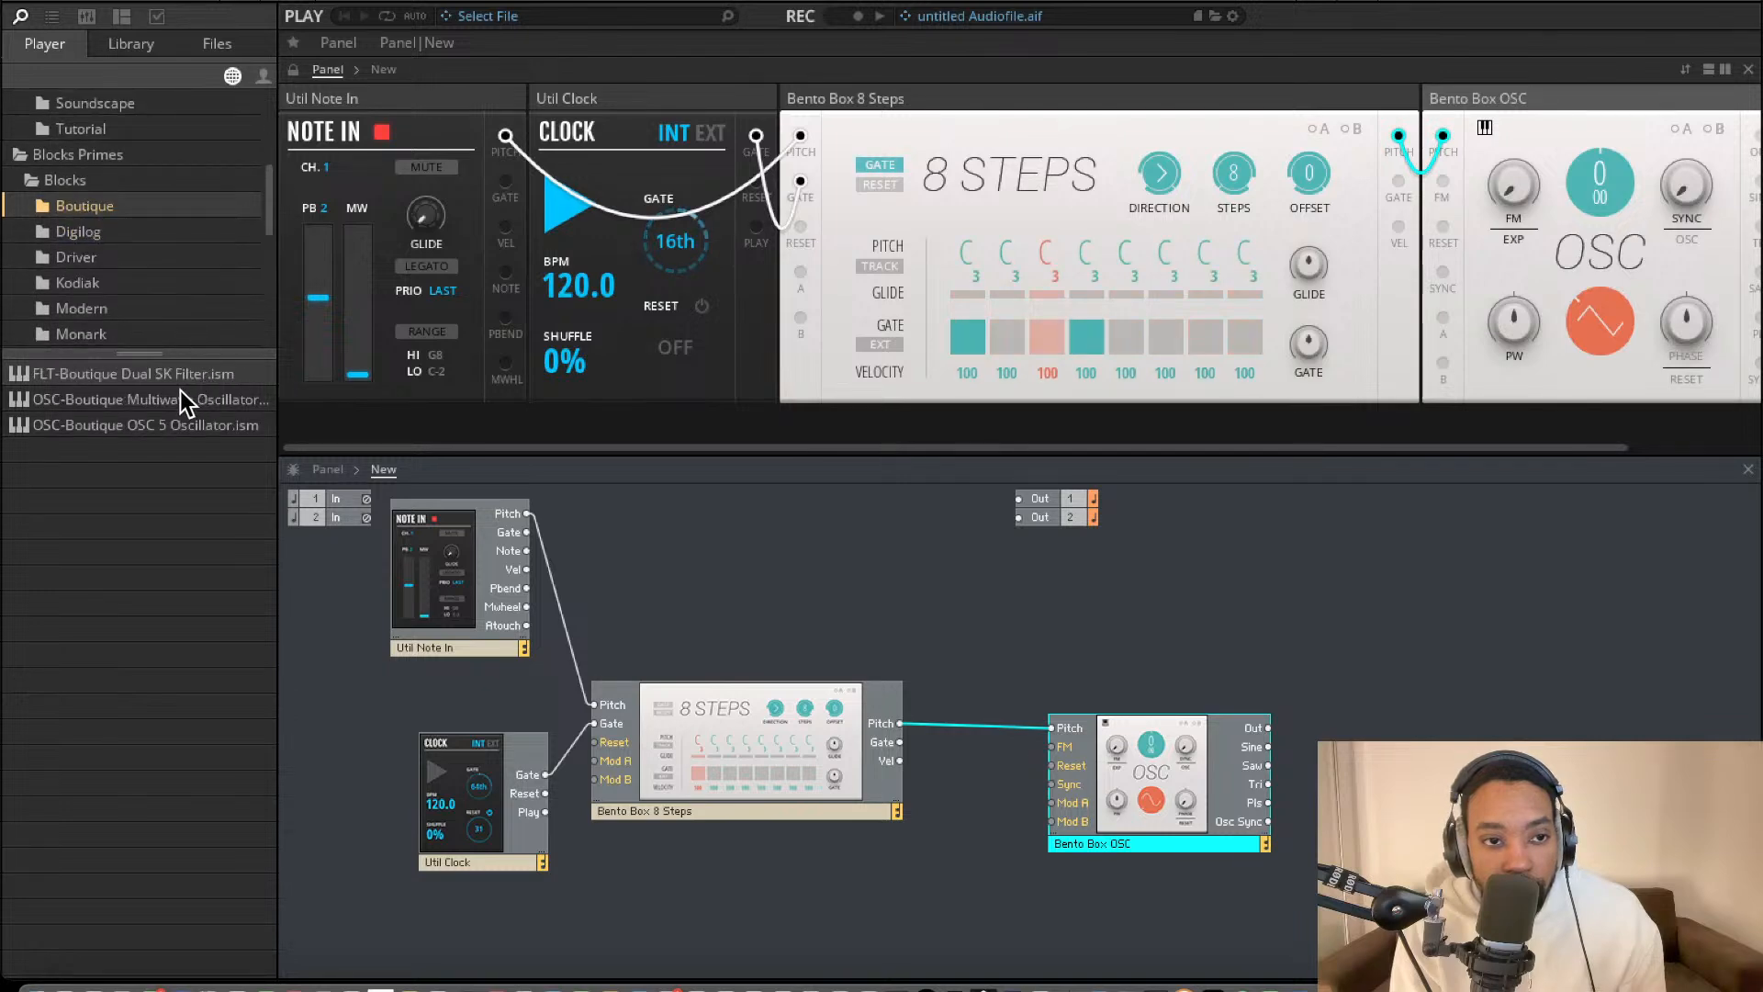
click(93, 235)
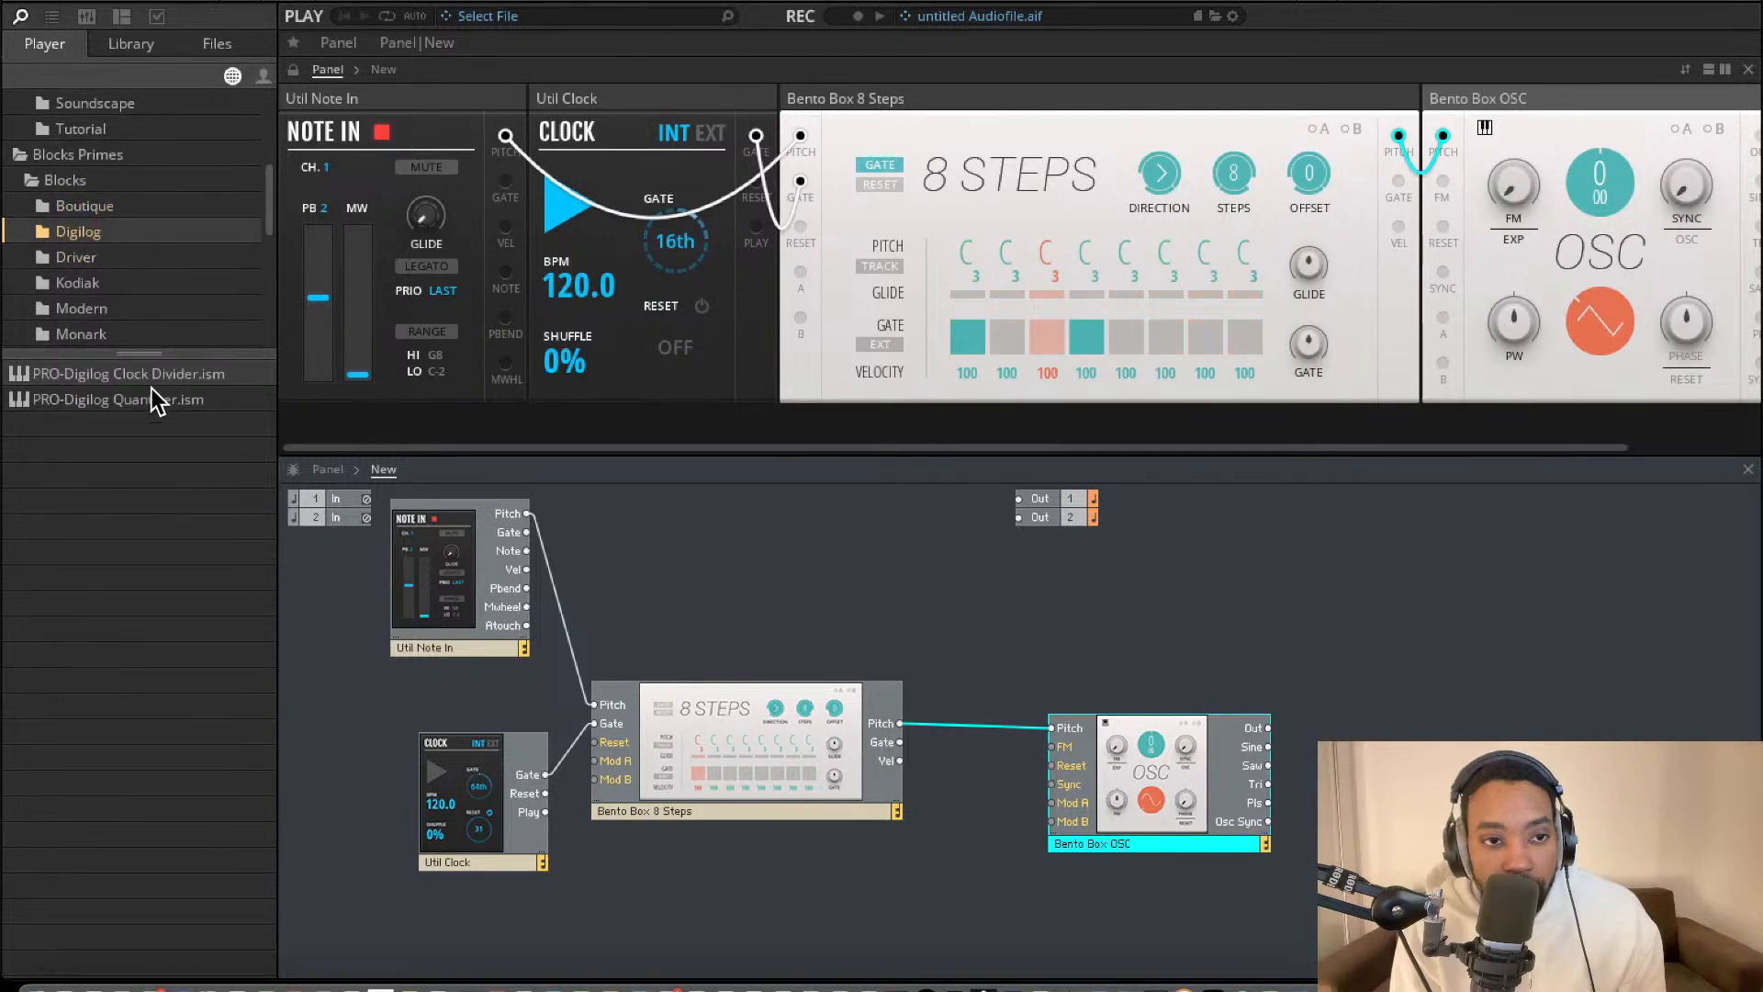
drag(152, 399, 899, 724)
drag(1109, 711, 1052, 728)
drag(1208, 772, 1156, 721)
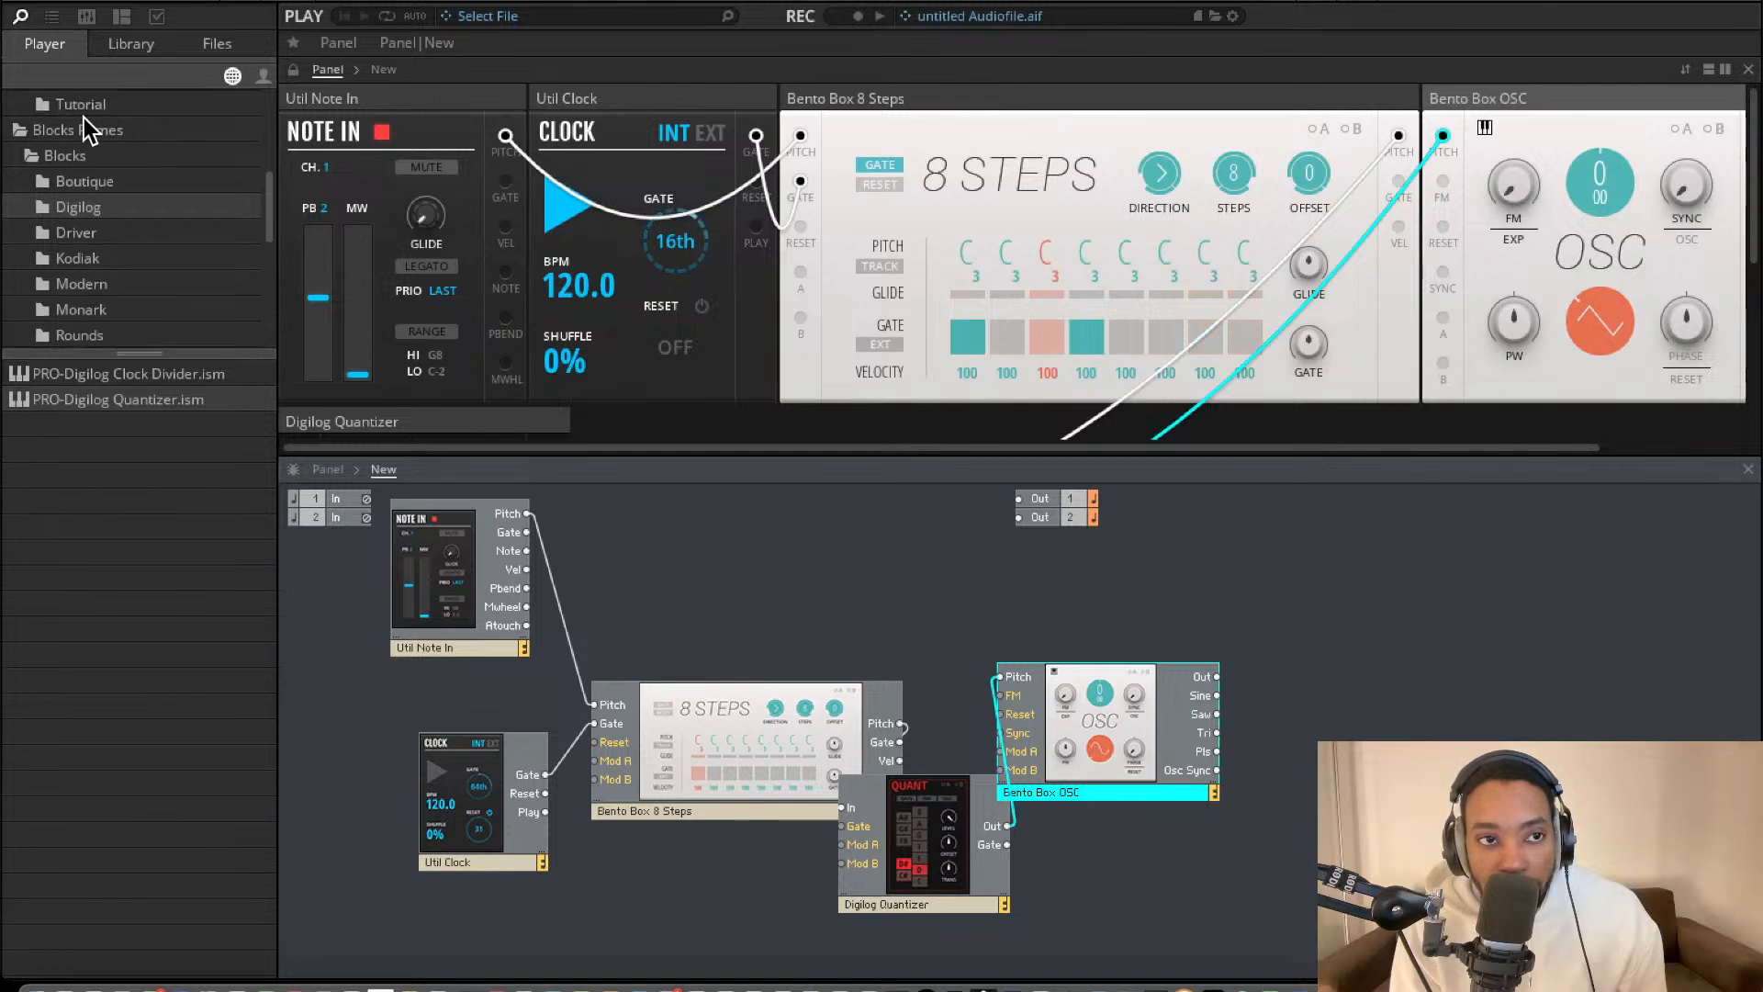
Add a Bento VCA block from Blocks Base and wire the oscillator's Out to the VCA's input.
scroll(87, 124, up, 5)
click(73, 152)
click(62, 182)
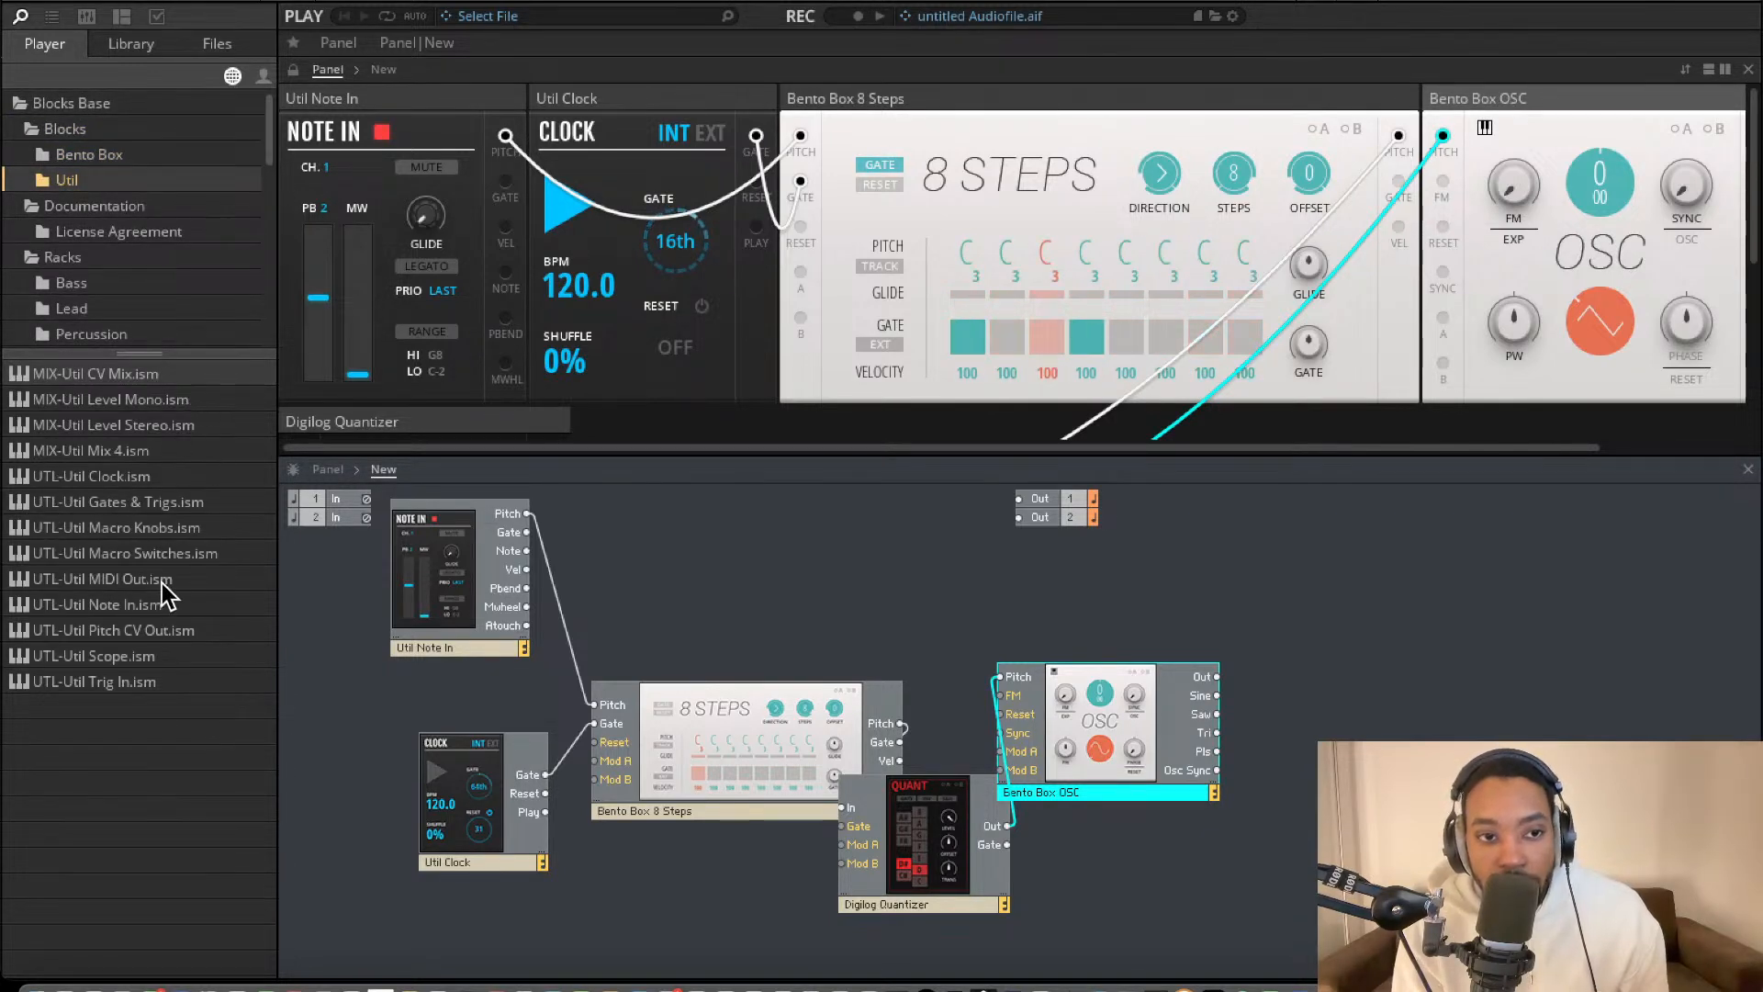
click(103, 153)
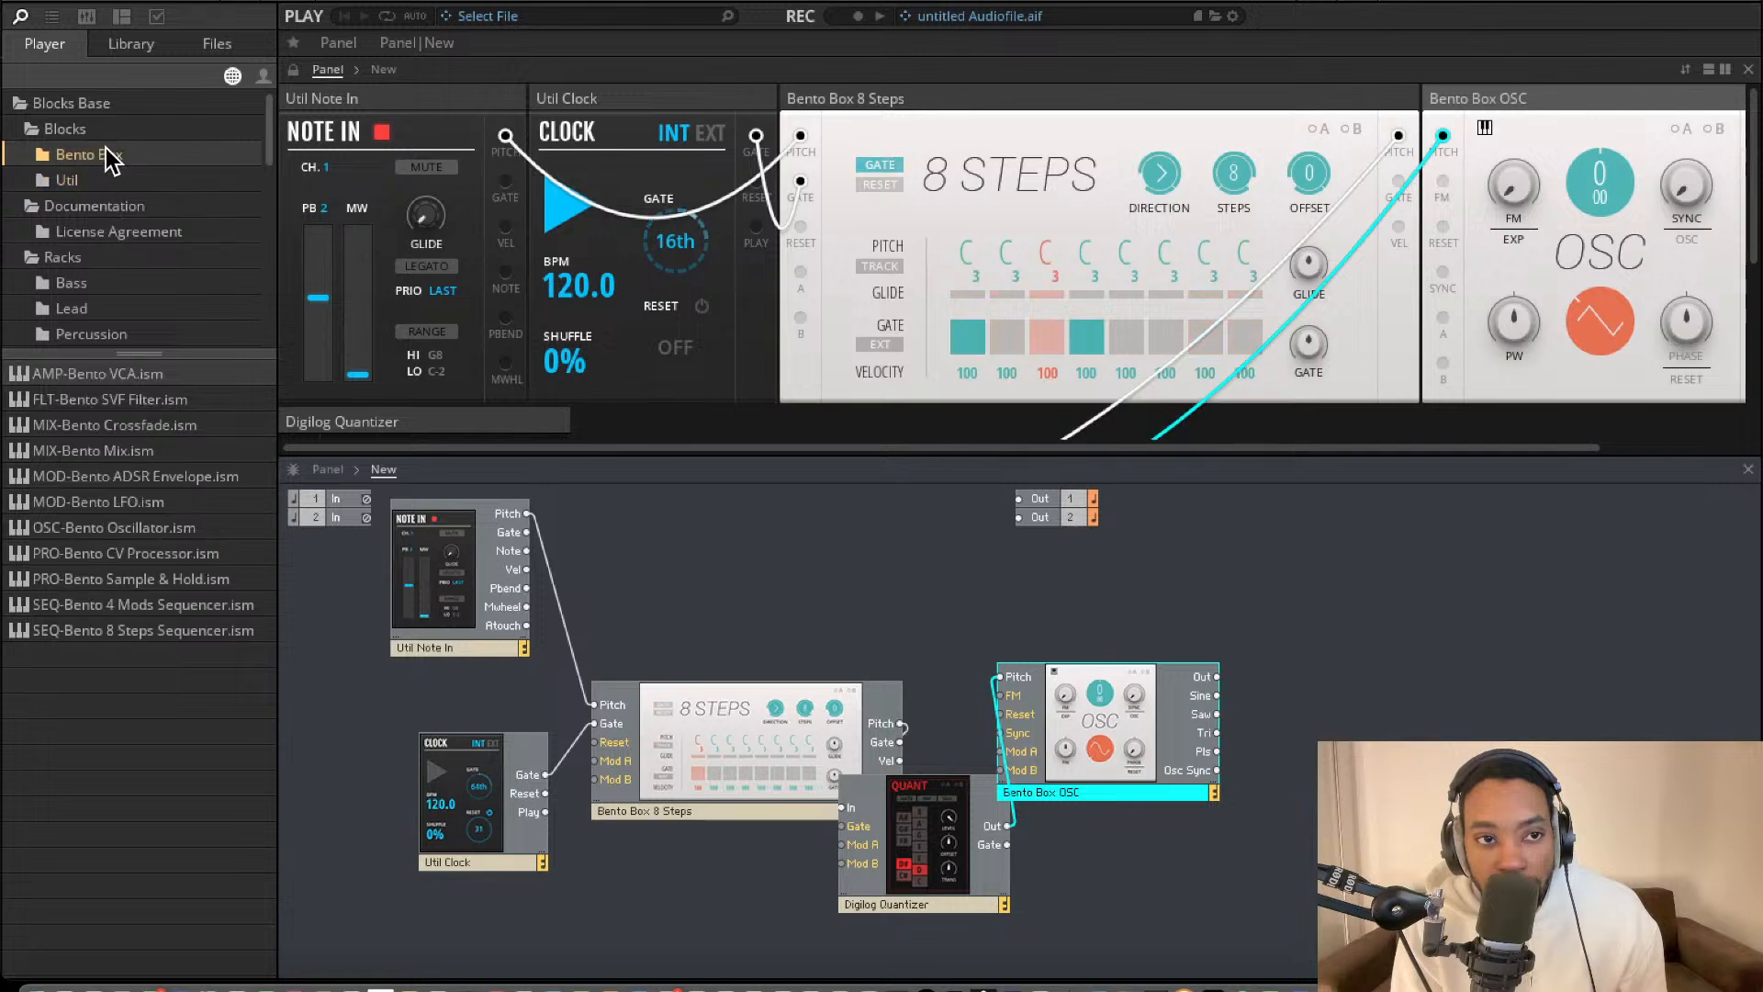
drag(97, 373, 1322, 721)
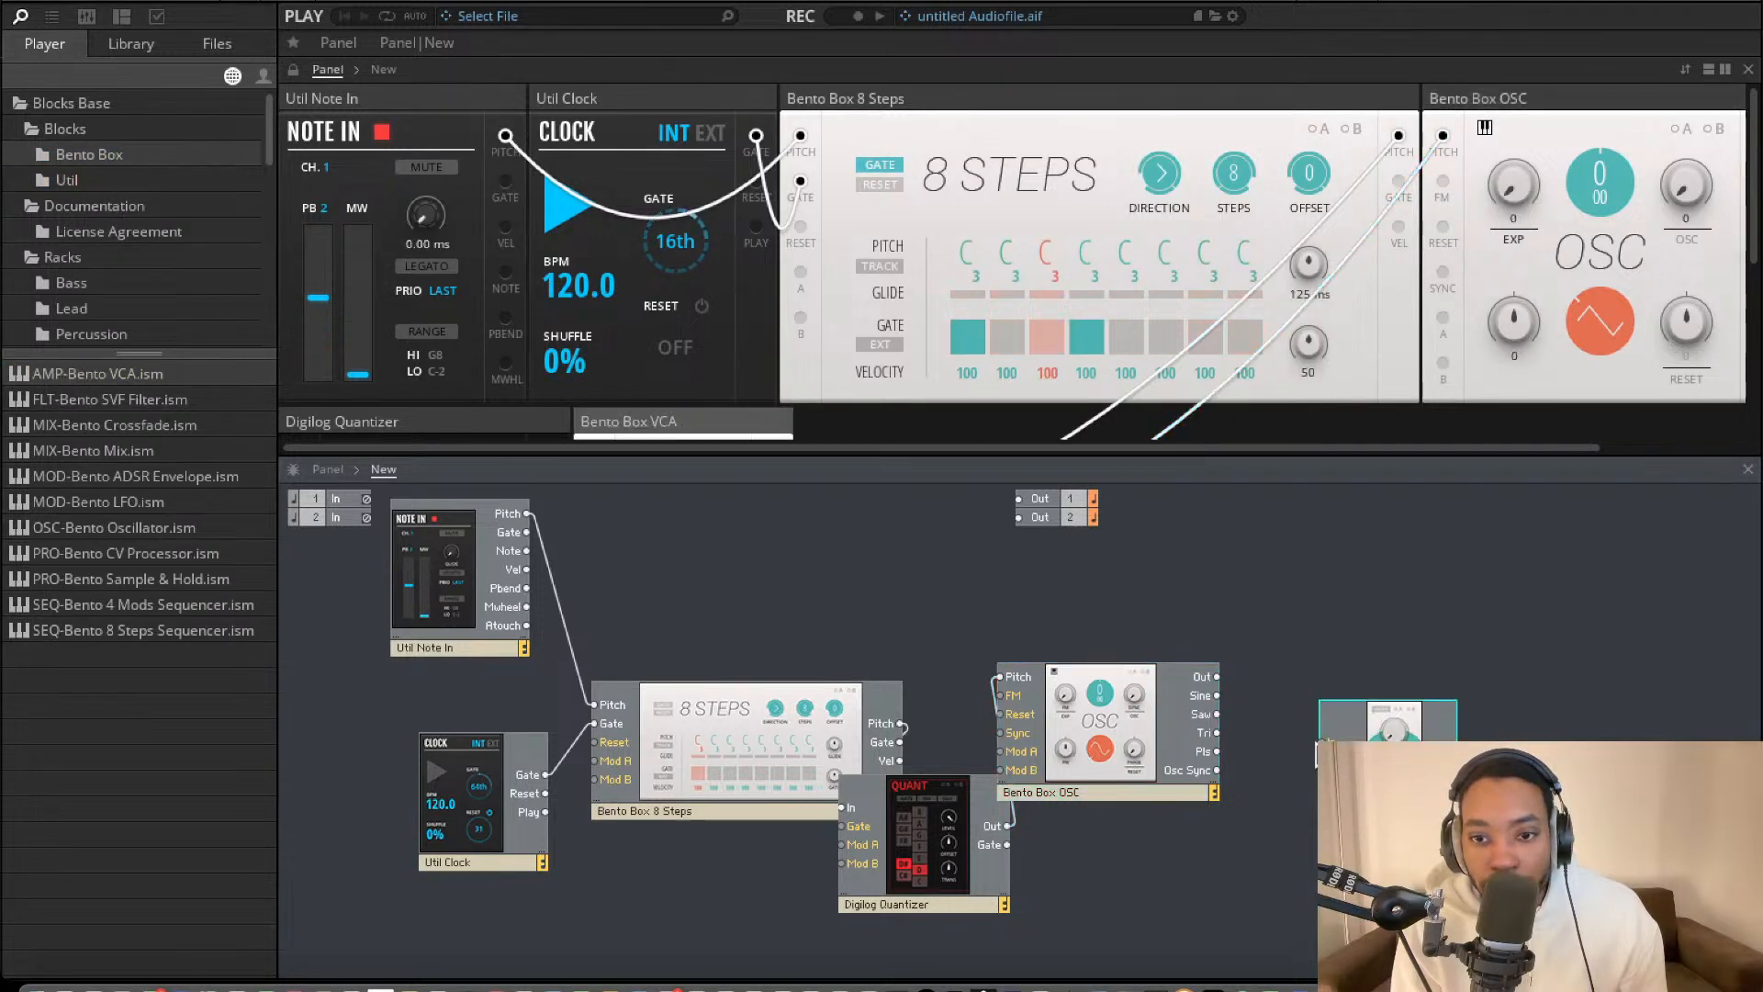
drag(1216, 677, 1320, 728)
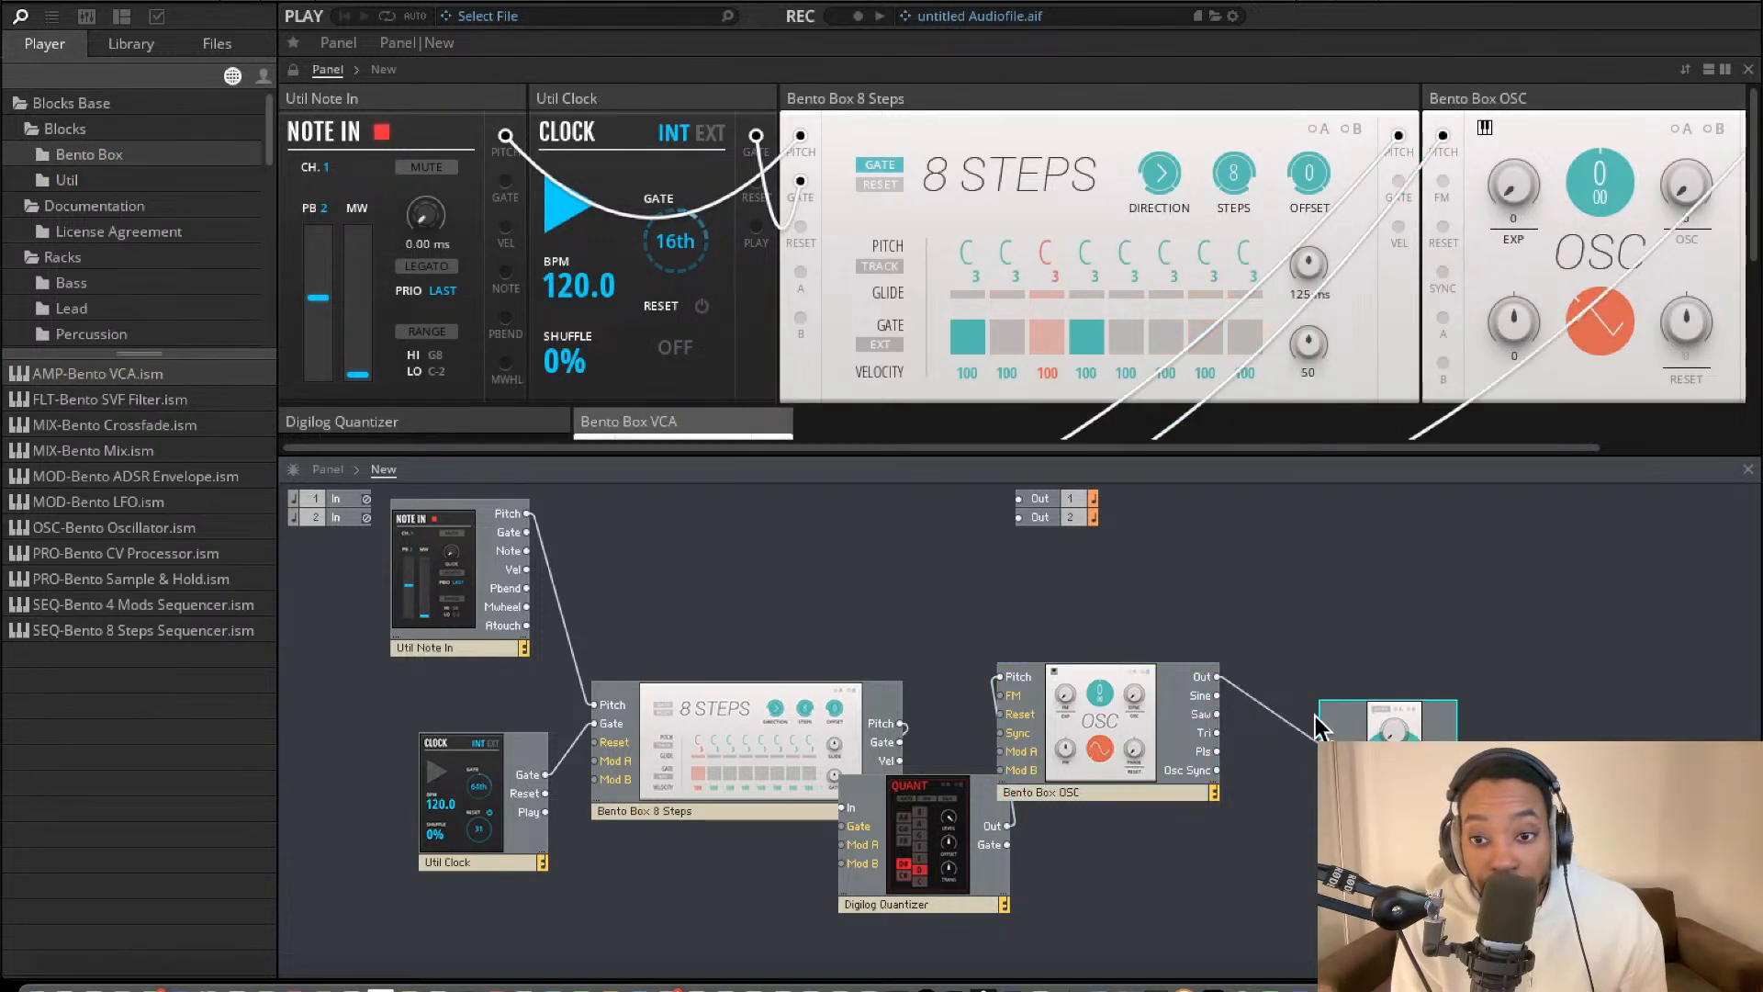
Wire the VCA's output to main outputs 1 and 2 and turn up the VCA's level.
drag(1451, 735, 1018, 499)
click(1453, 753)
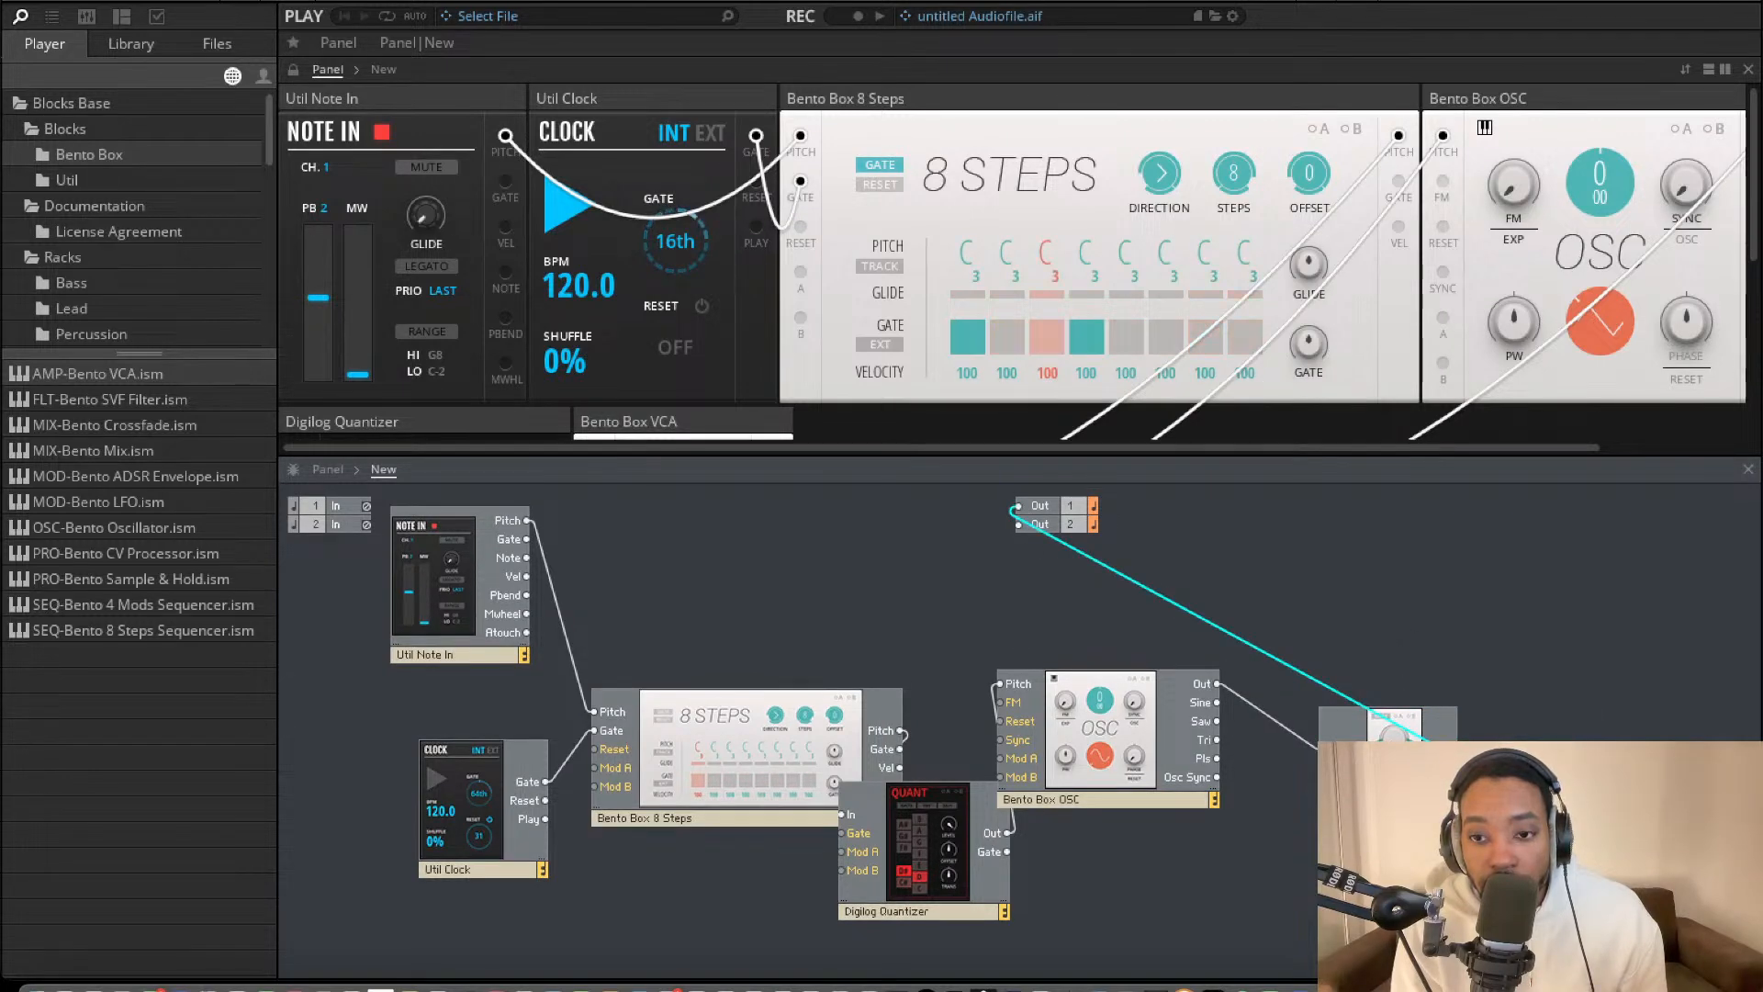
drag(1452, 754, 1016, 524)
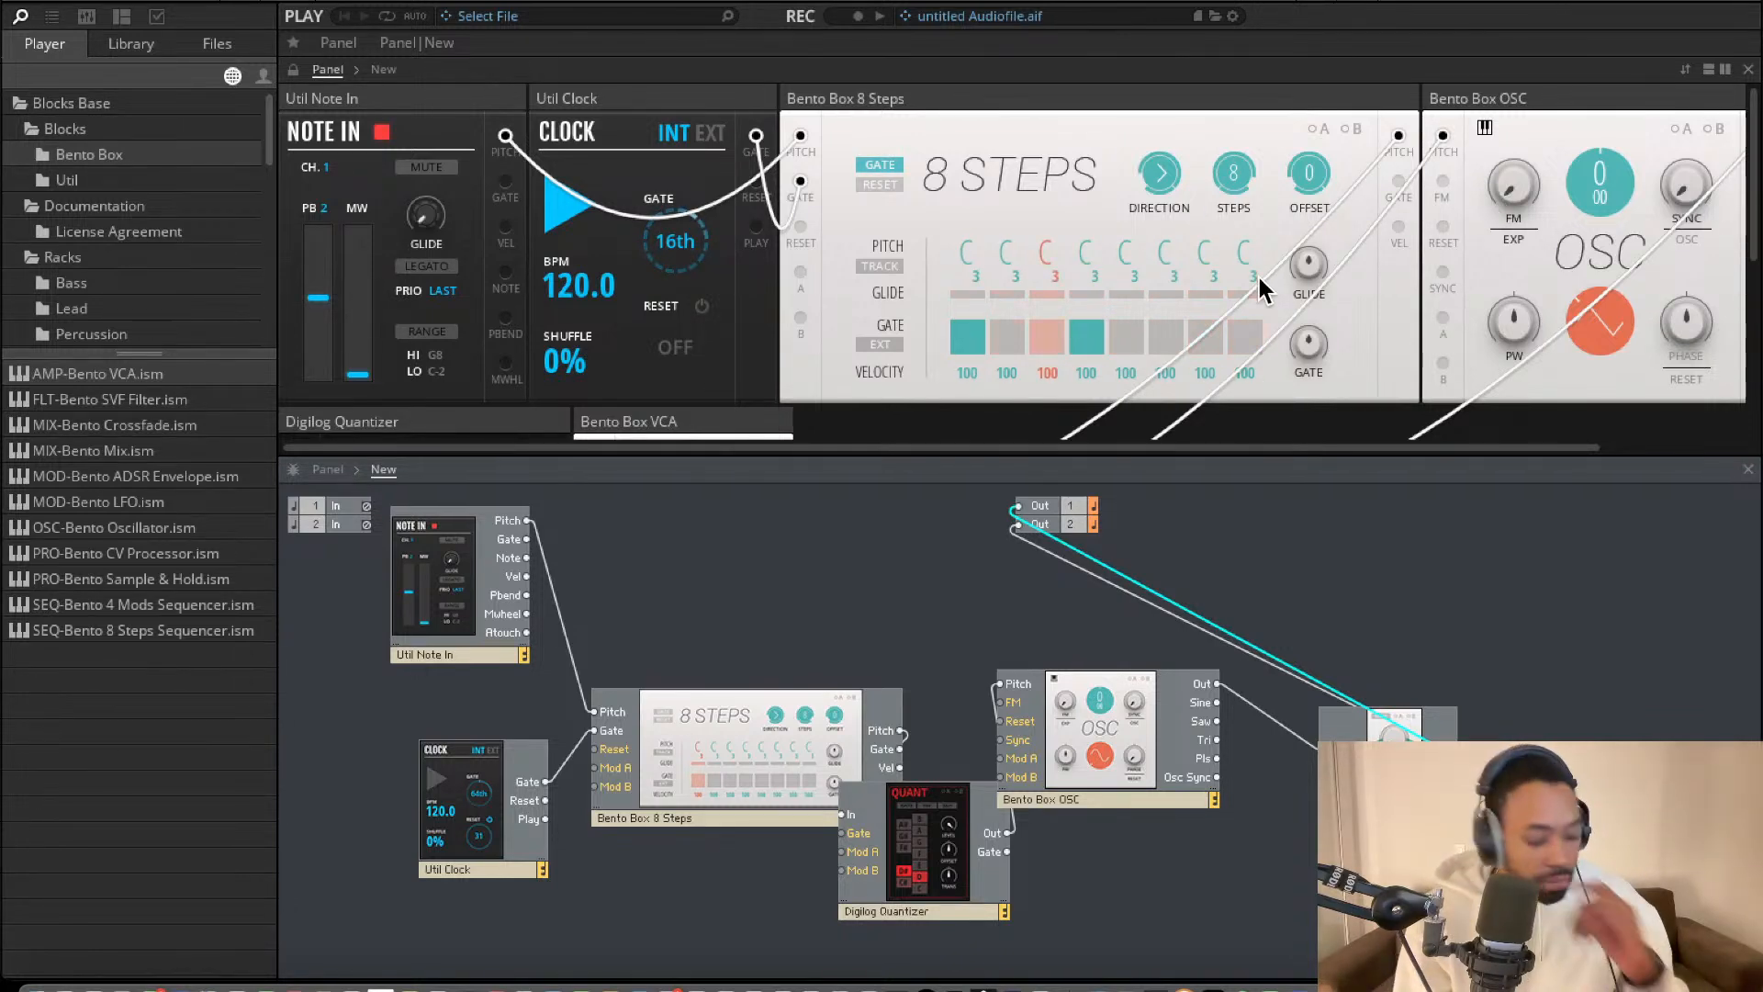
scroll(1416, 200, down, 3)
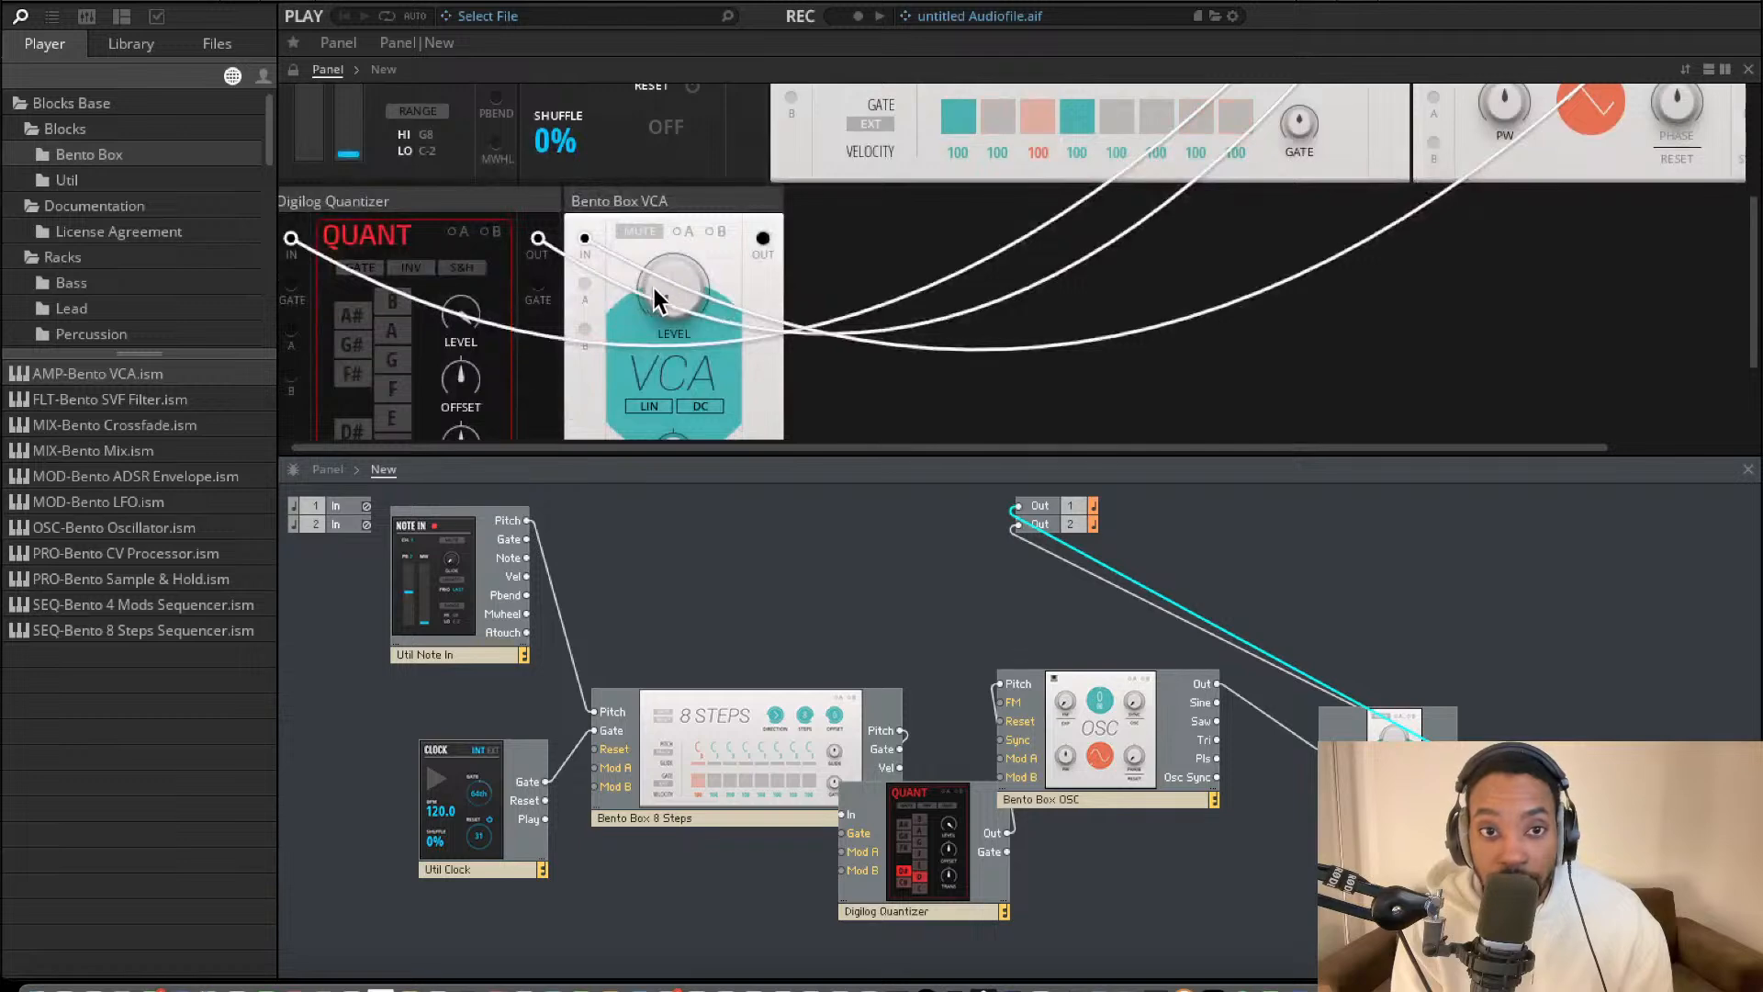
drag(659, 288, 653, 202)
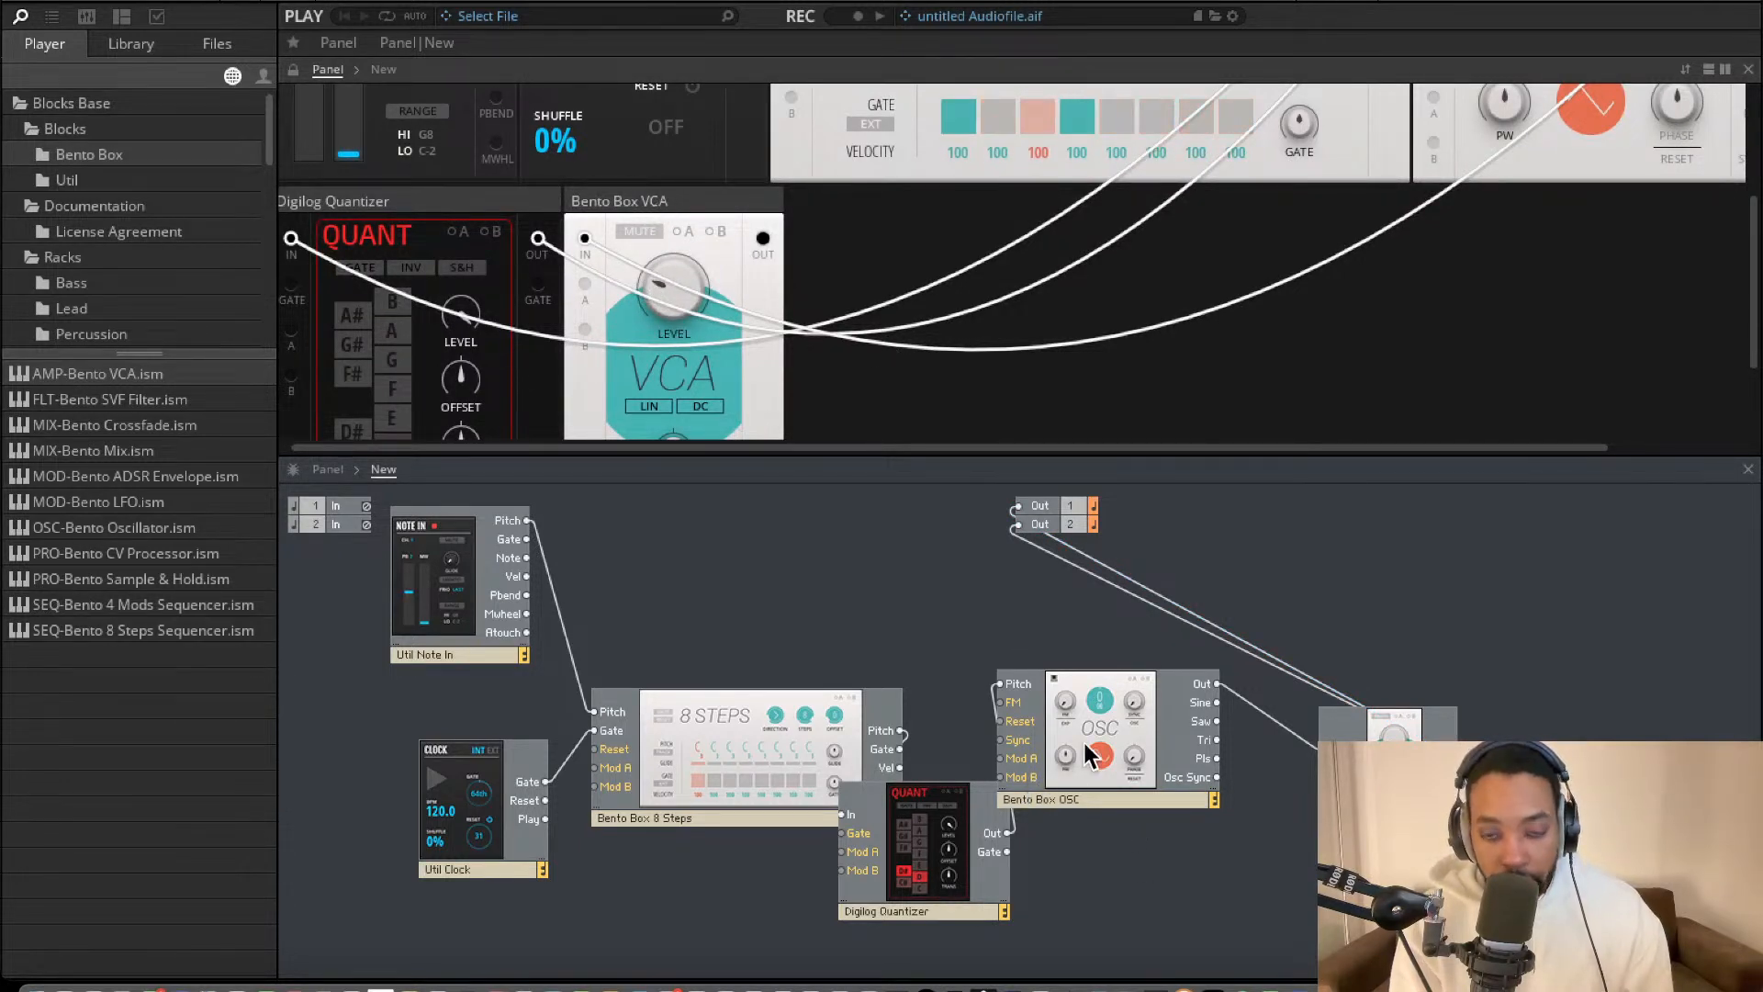
Rearrange the oscillator and quantizer blocks and wire the 8 Steps Gate output to the quantizer's Gate input.
drag(1088, 753, 1157, 805)
drag(845, 843, 960, 867)
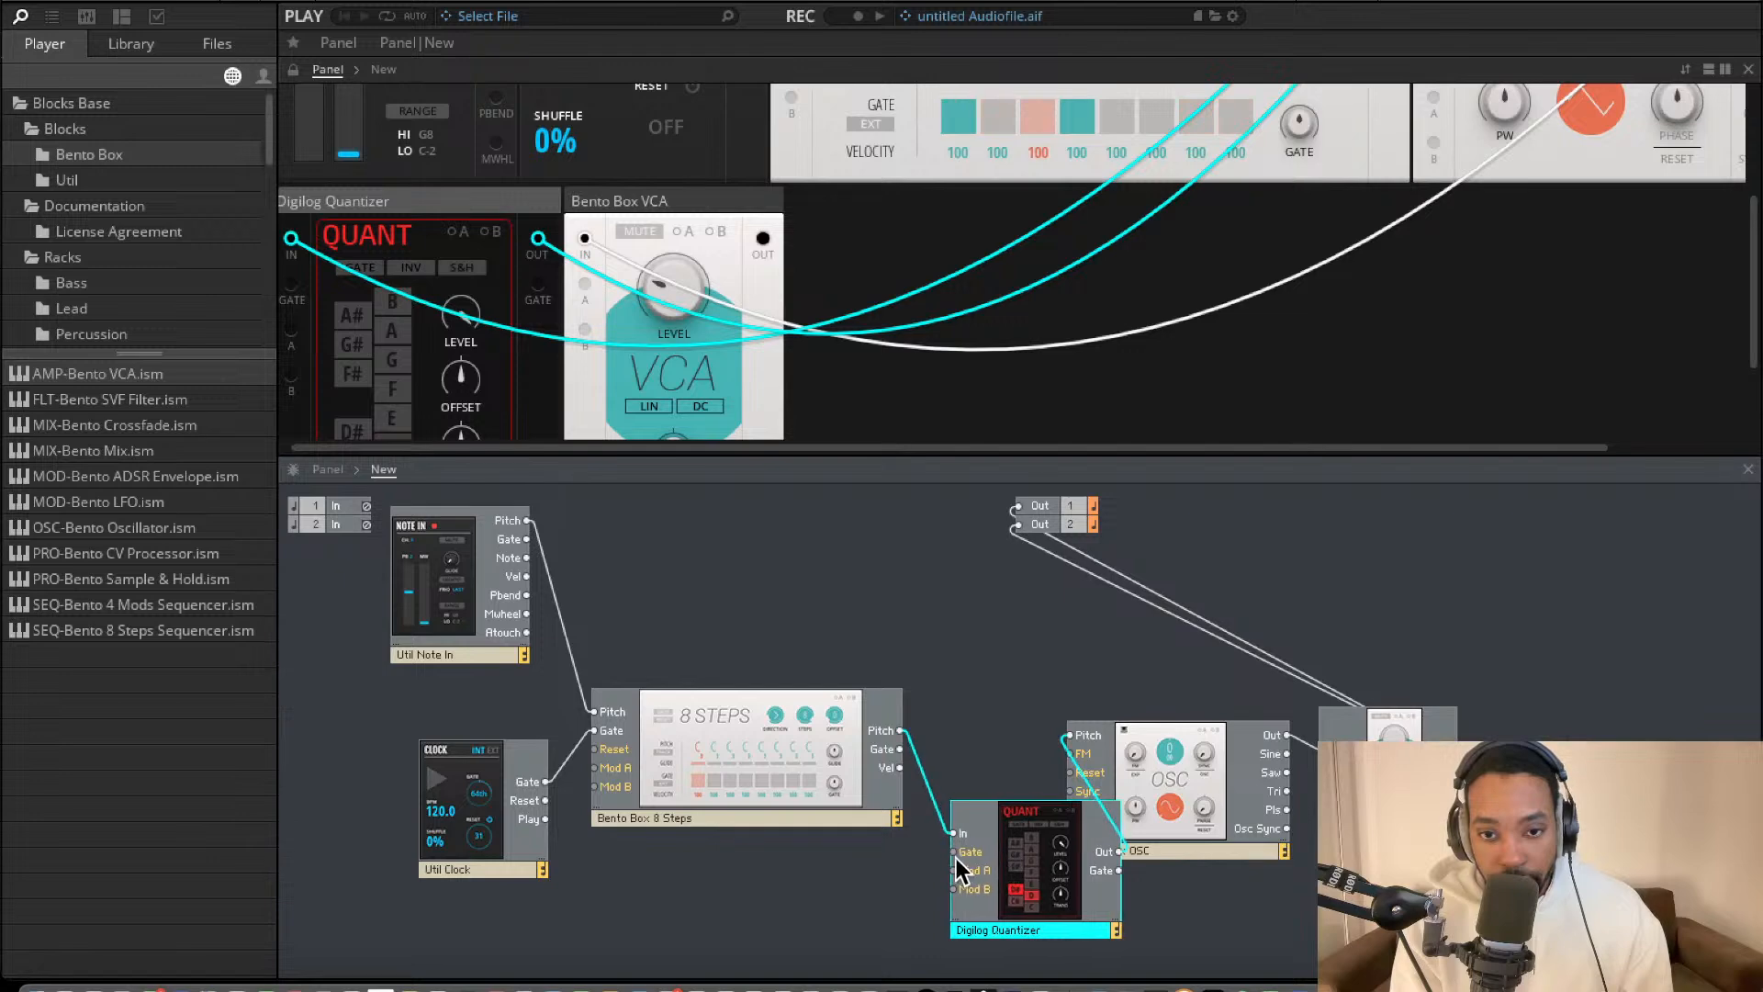
drag(906, 778, 900, 748)
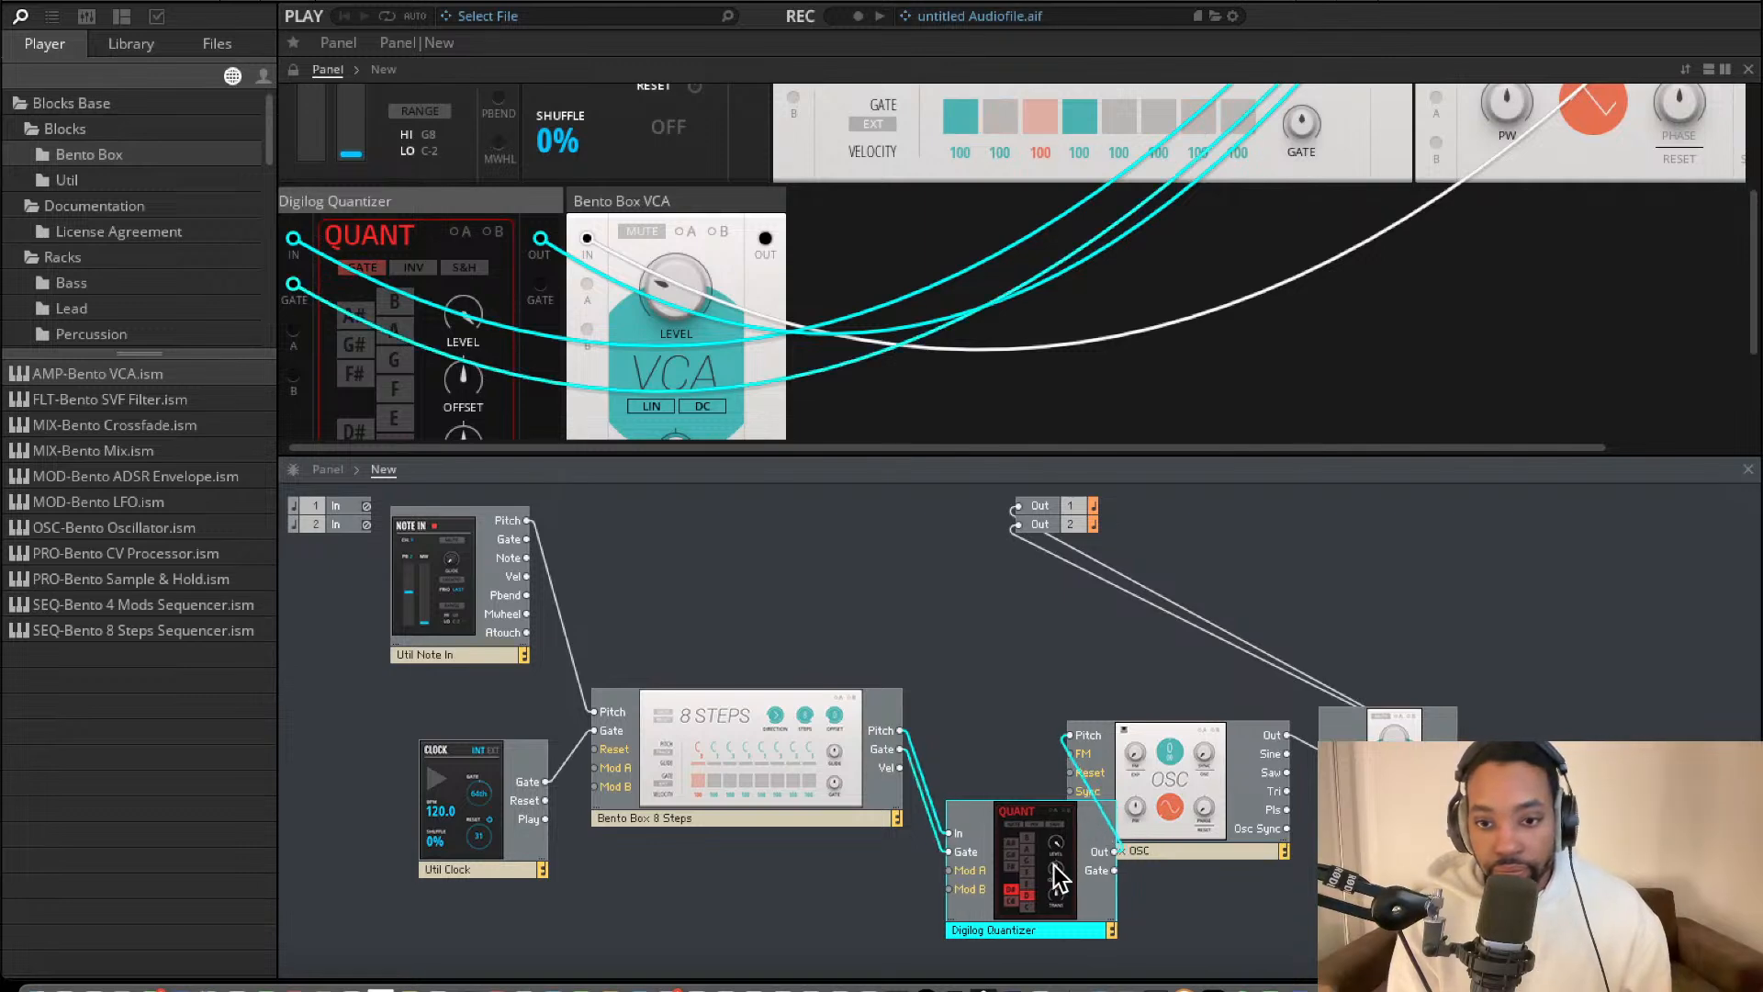
drag(1054, 865, 972, 879)
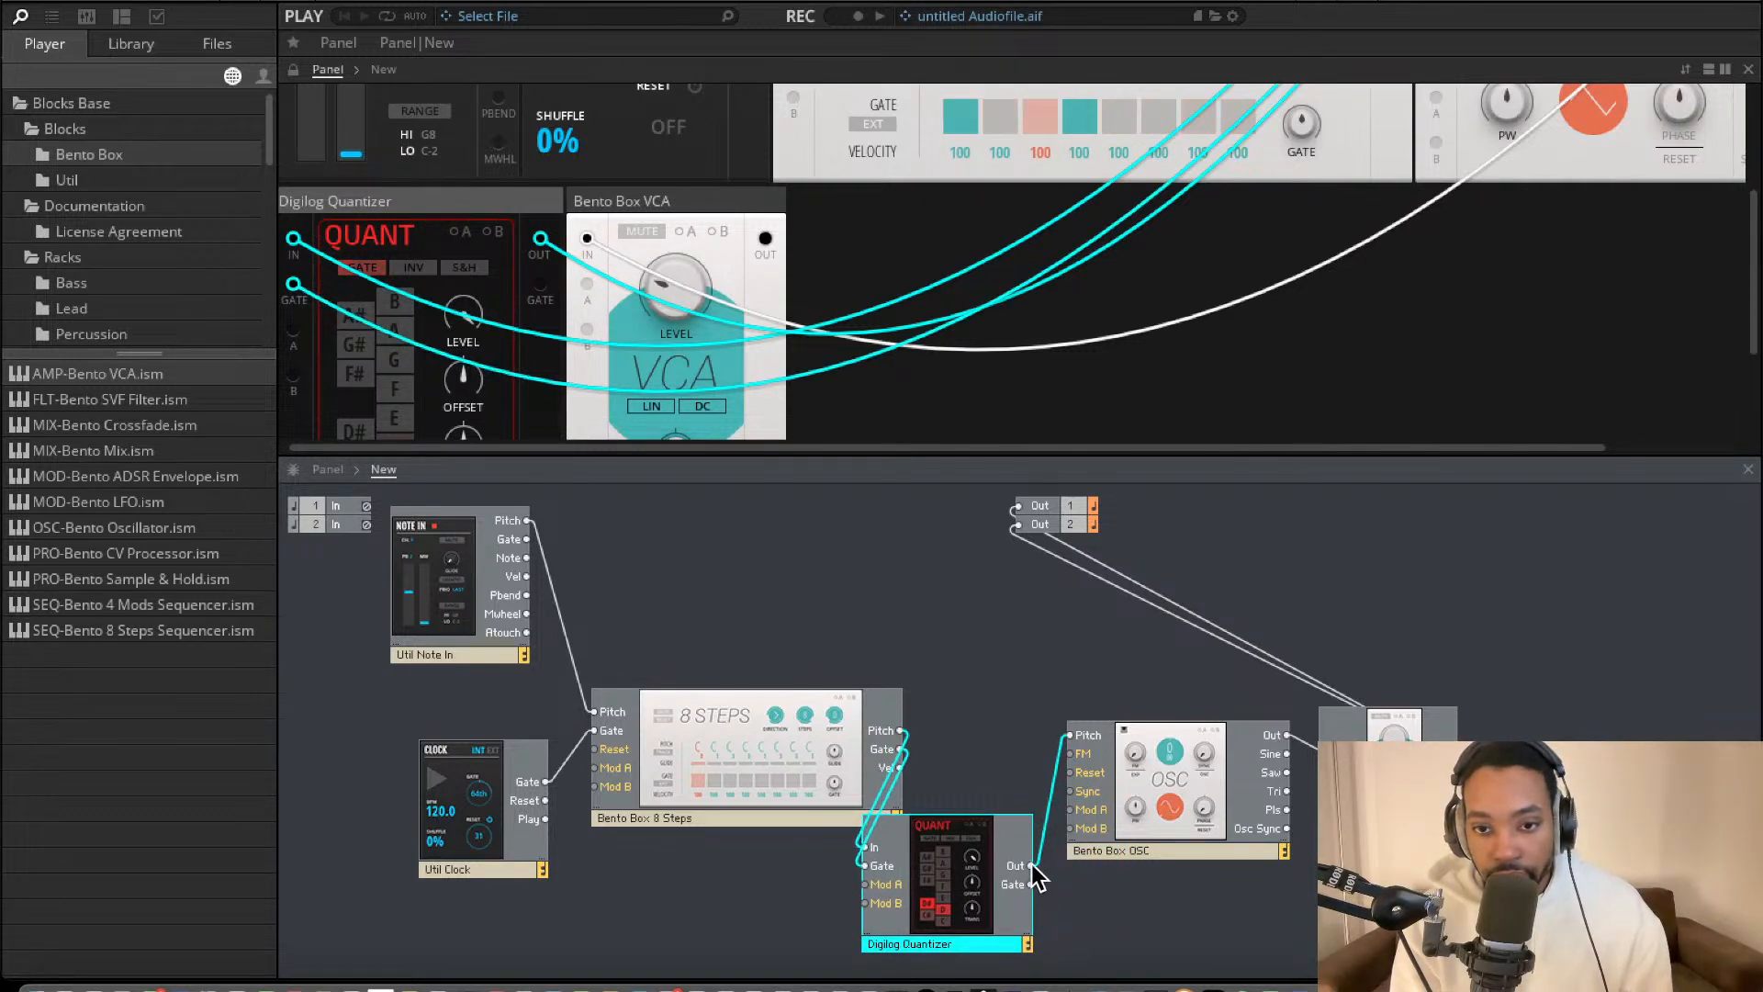
drag(956, 852, 1015, 856)
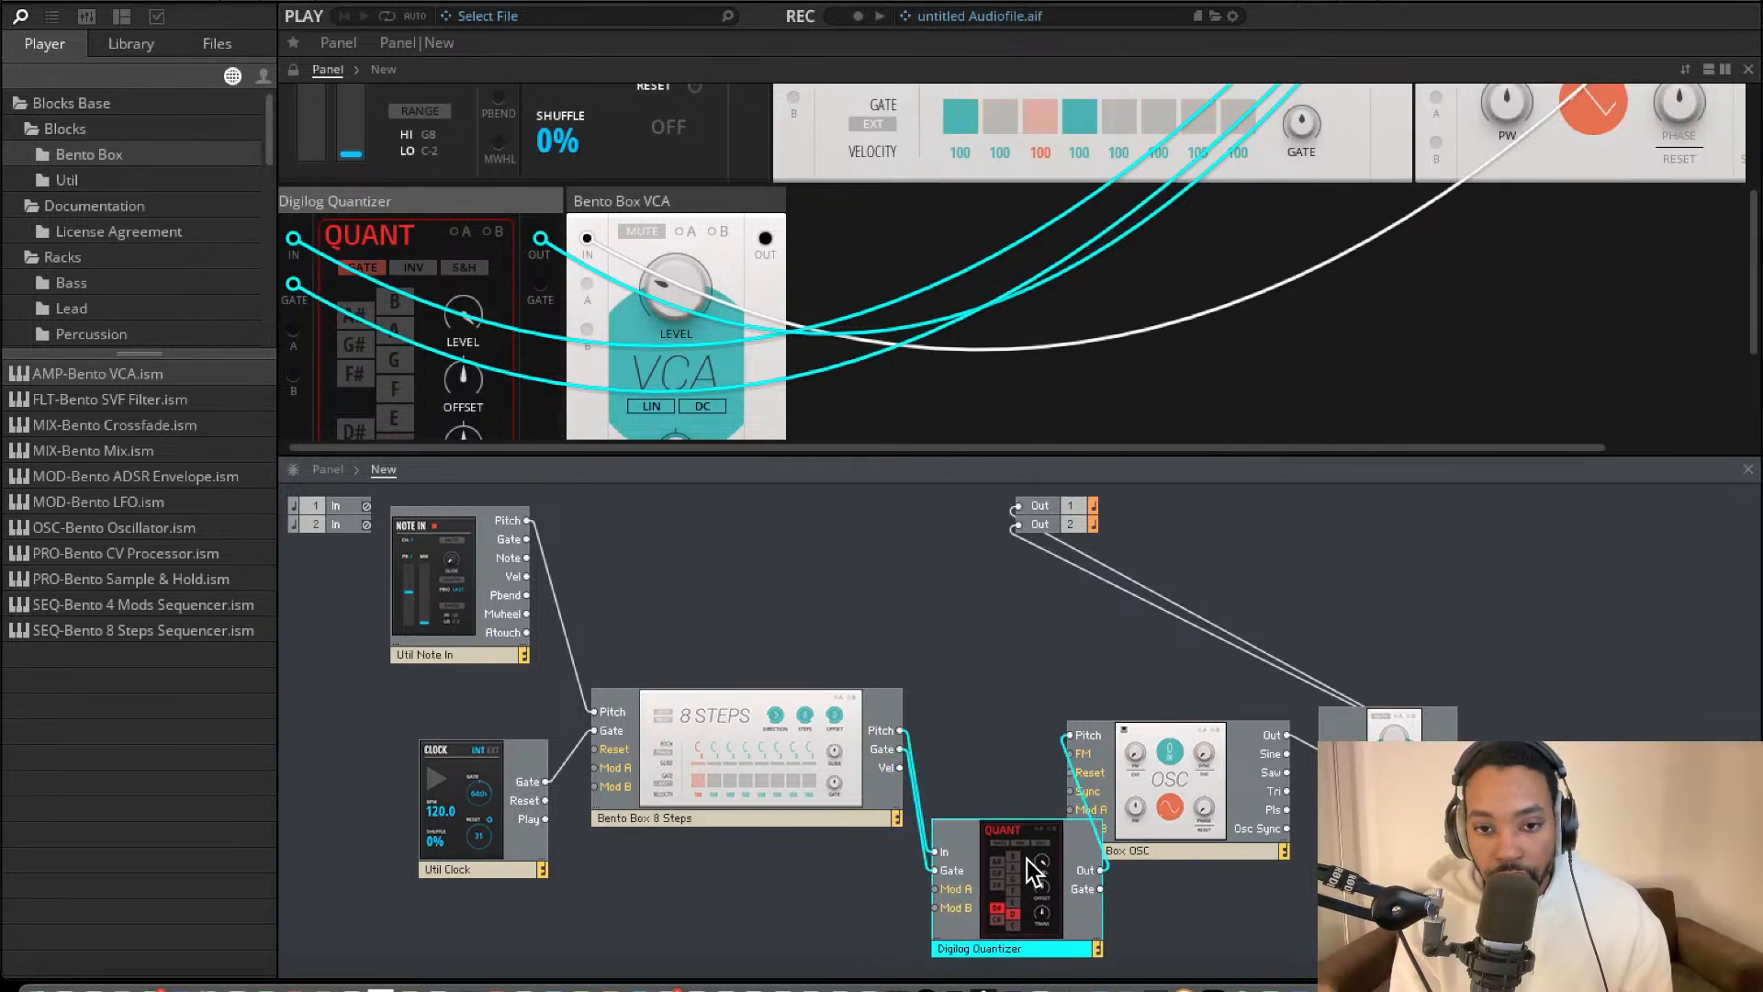
Turn on the gate of sequencer step 6 and set the pitches to B3 on step 4 and G3 on step 6.
scroll(1111, 161, up, 2)
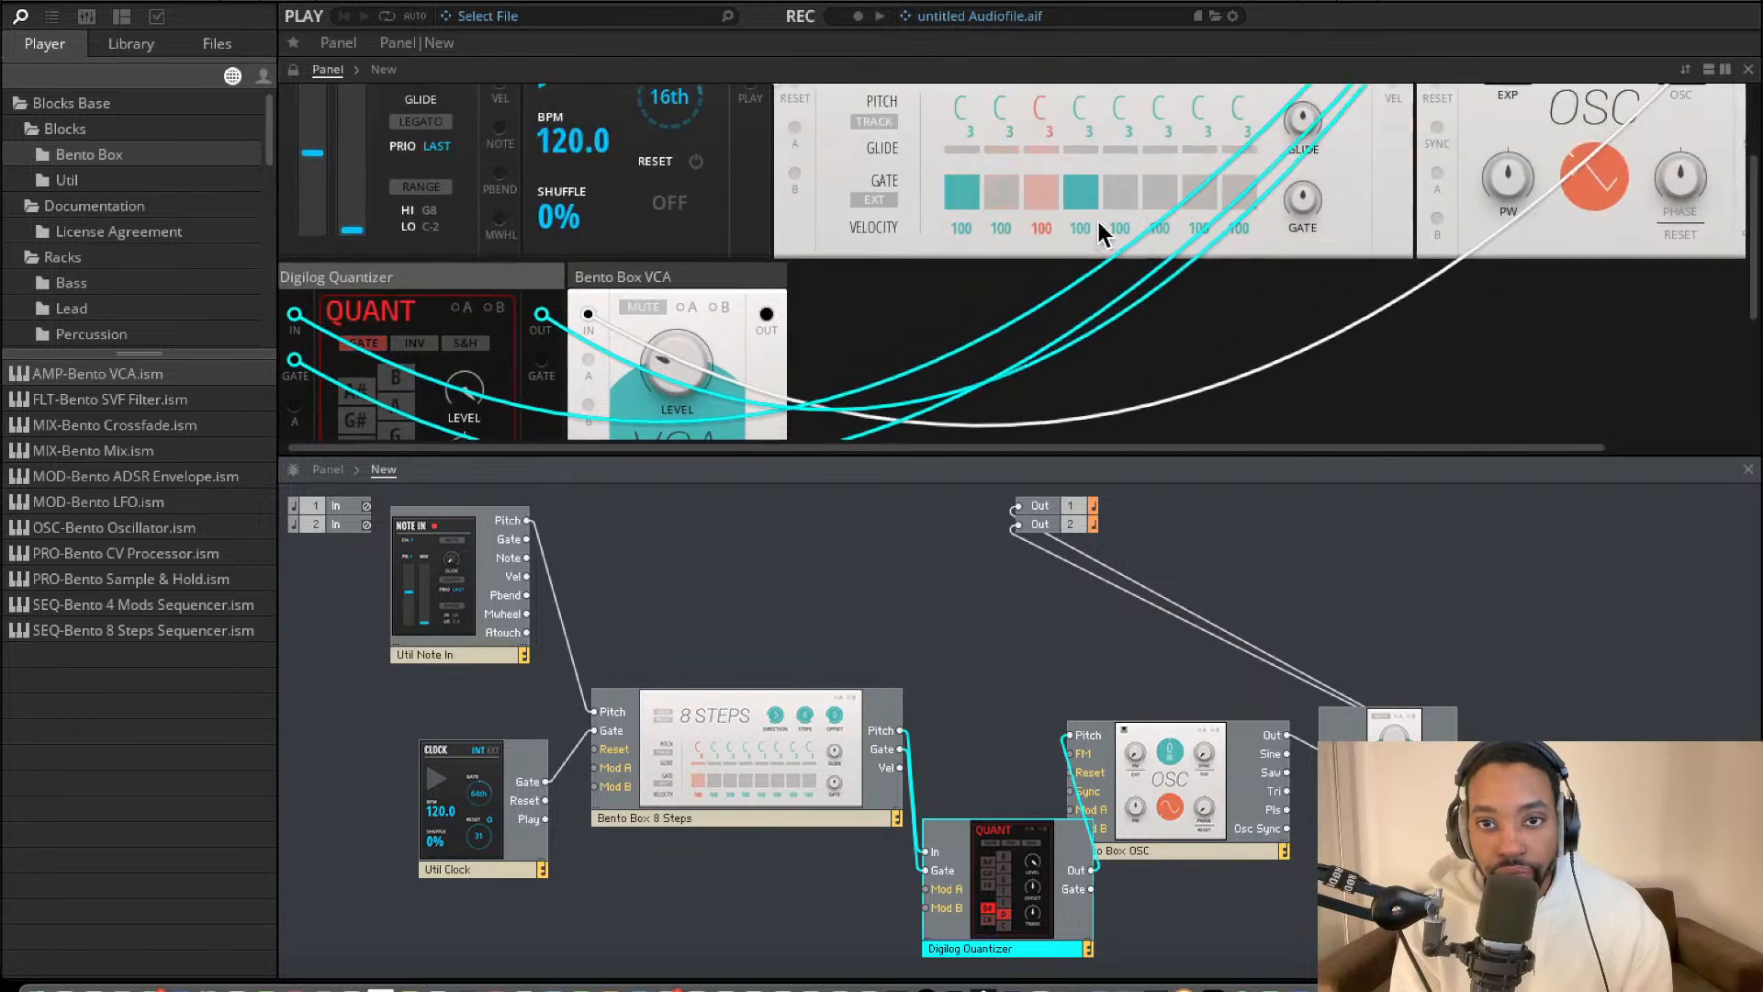
click(1157, 114)
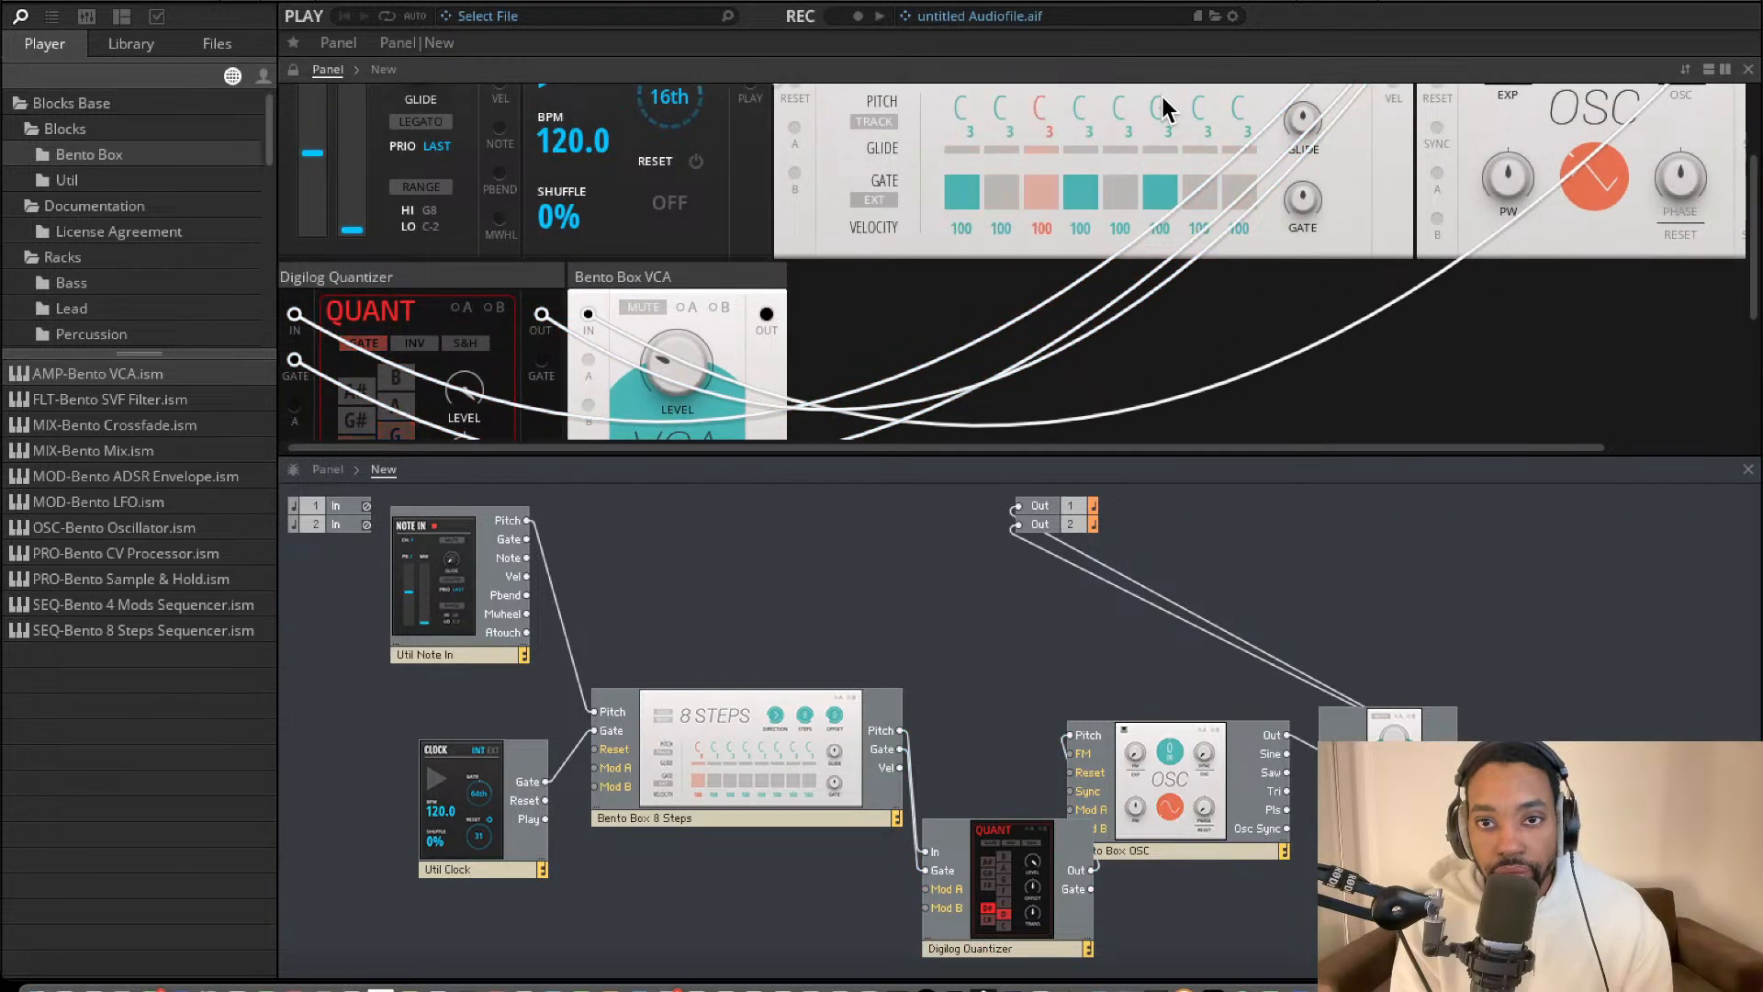
scroll(1139, 162, up, 1)
scroll(1109, 183, down, 2)
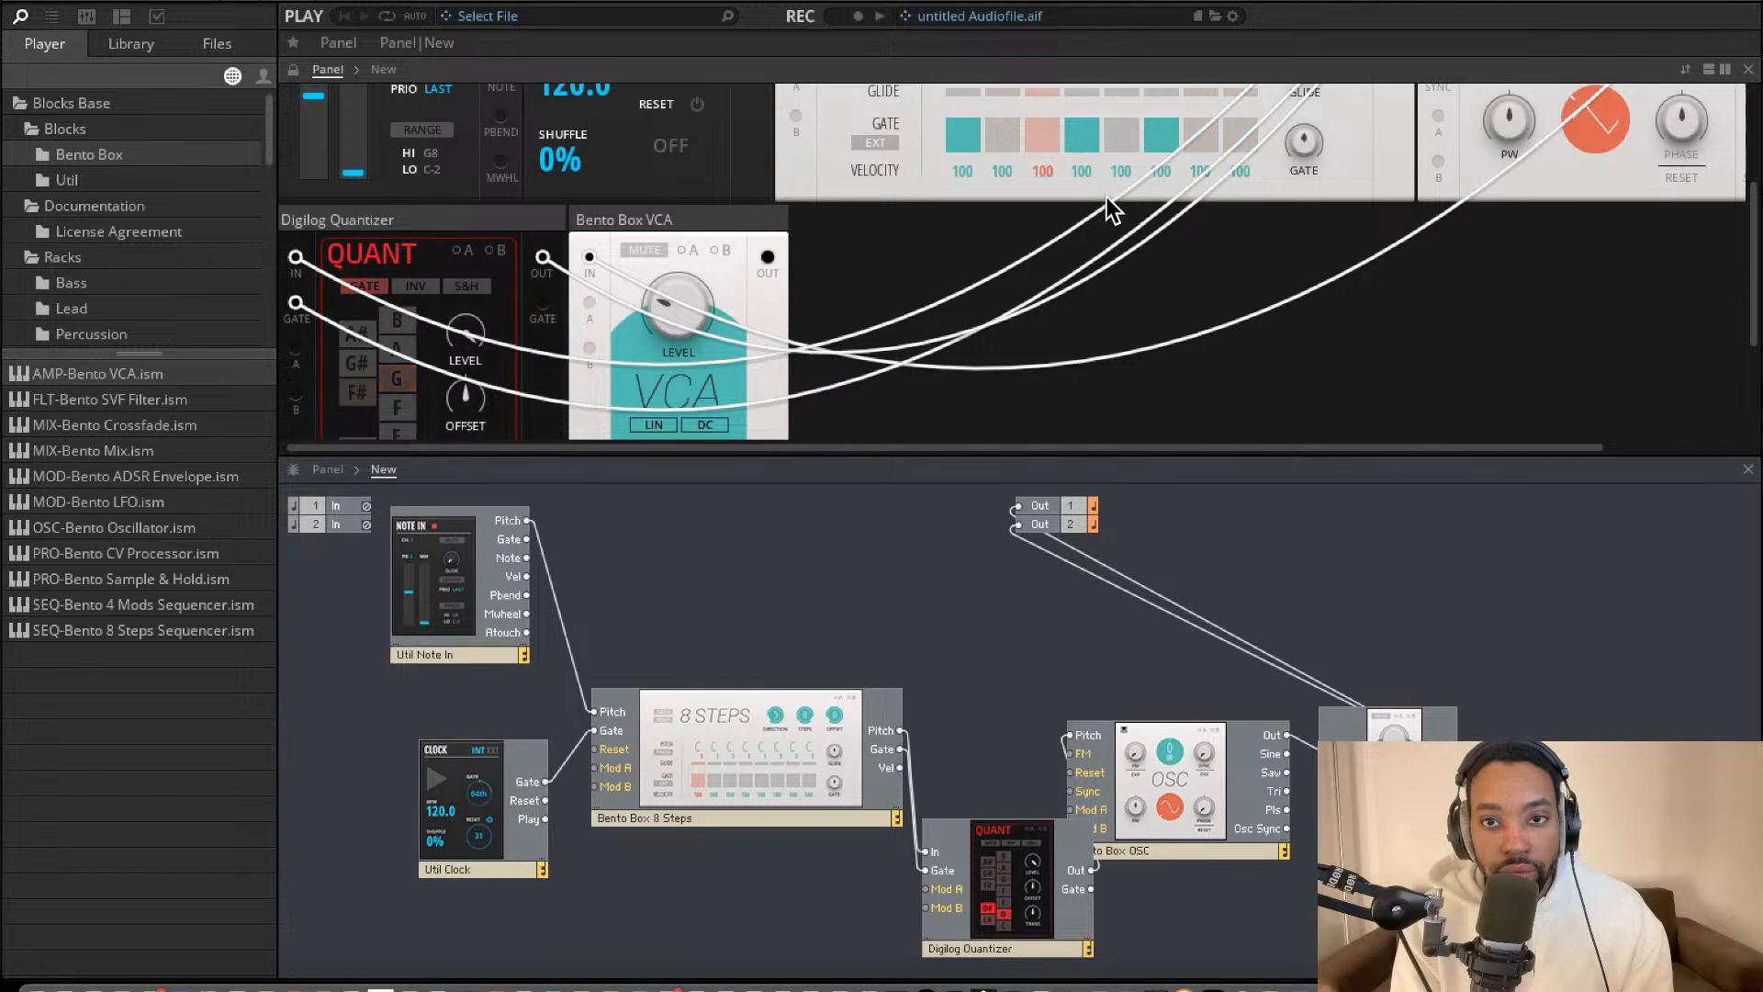
scroll(1106, 197, up, 2)
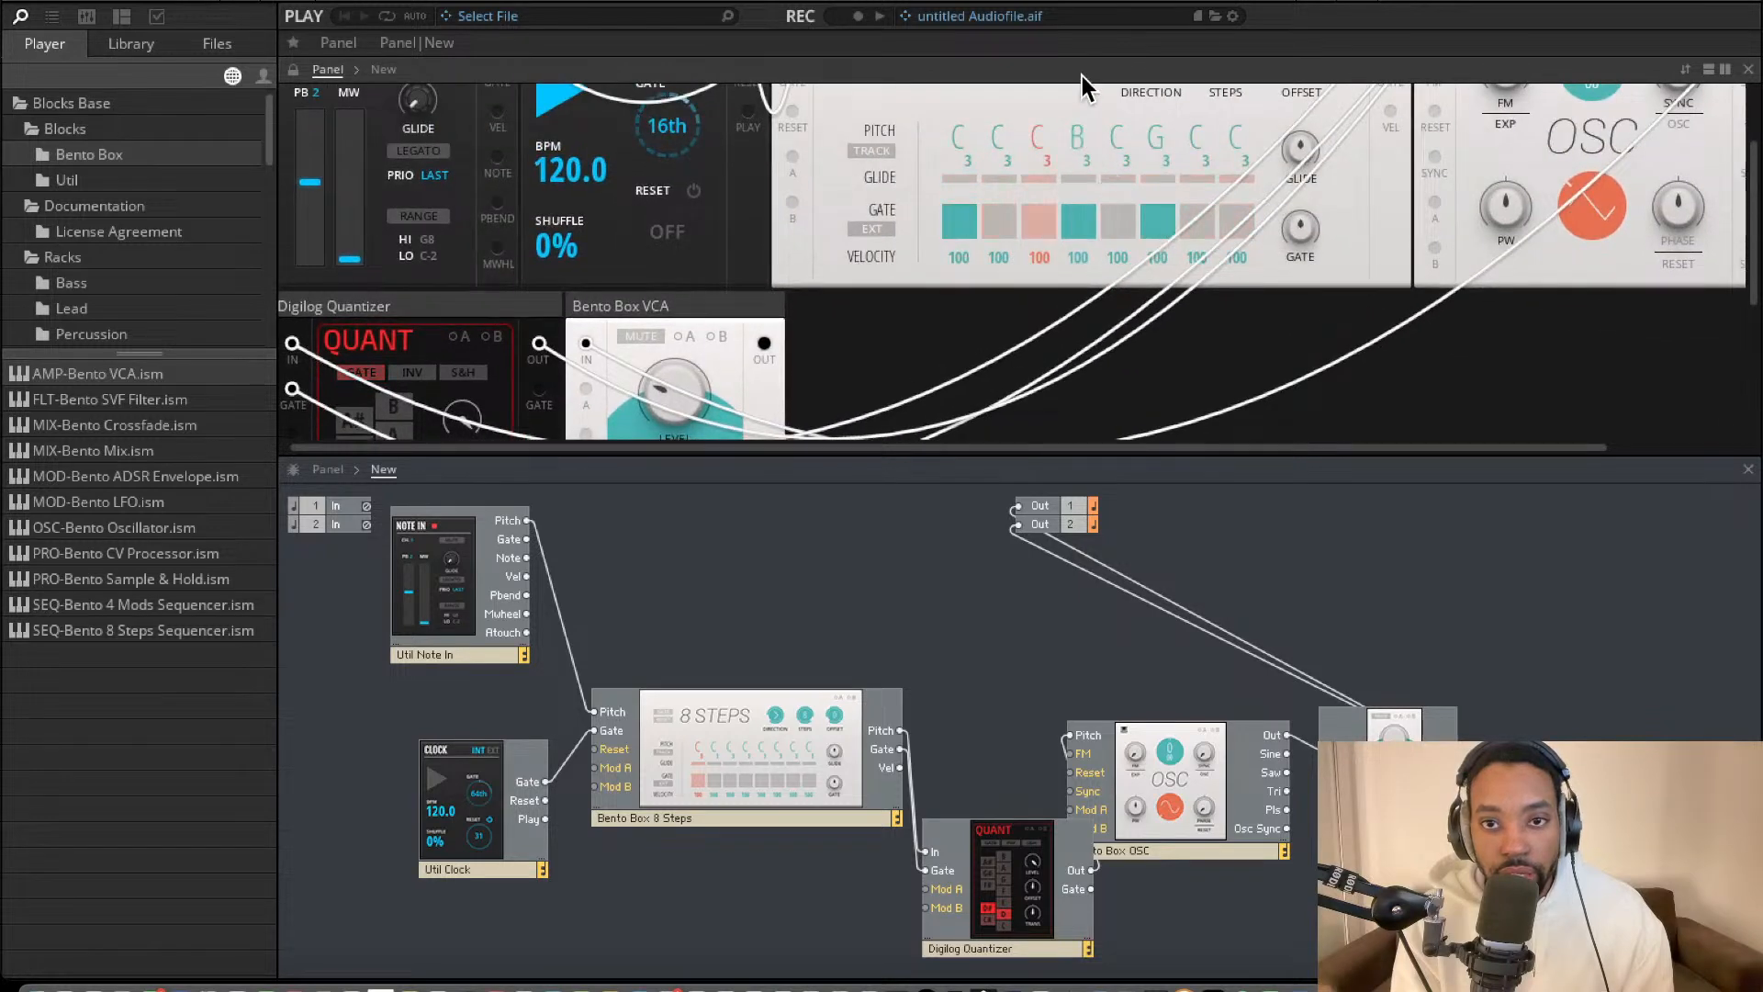
Set the 8 Steps sequencer's pitch to C4 on step 4 and G#3 on step 2.
scroll(1035, 185, down, 3)
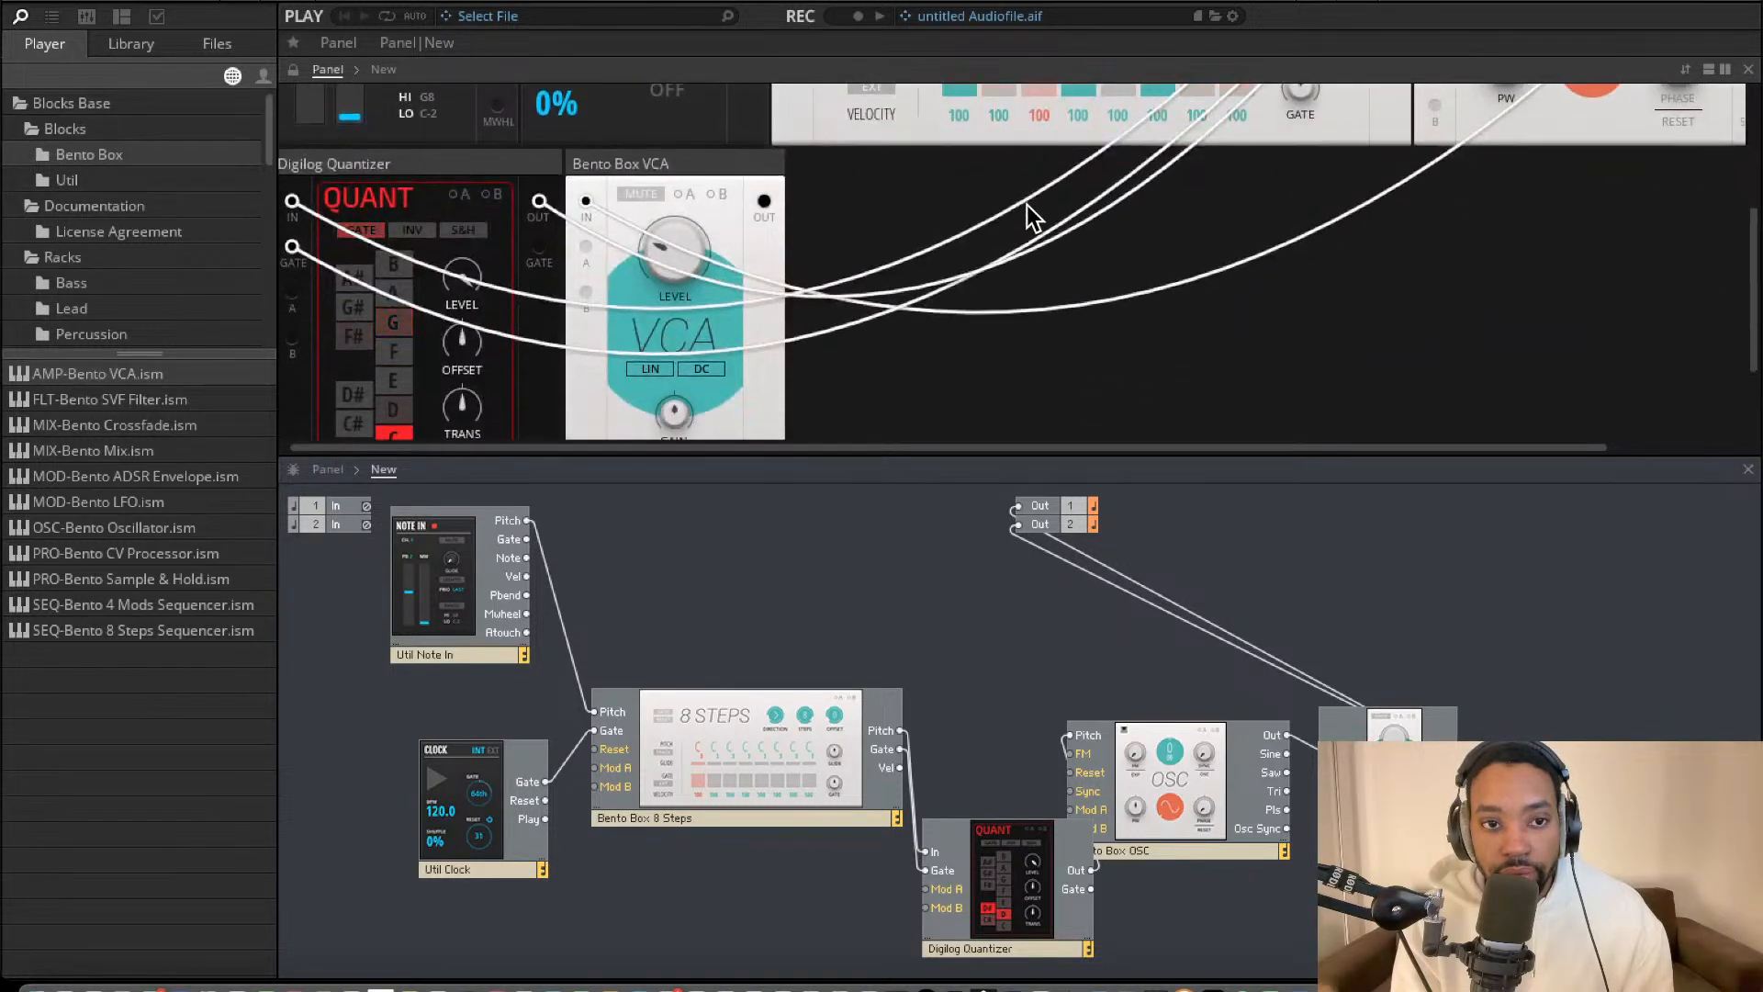
scroll(1026, 205, down, 2)
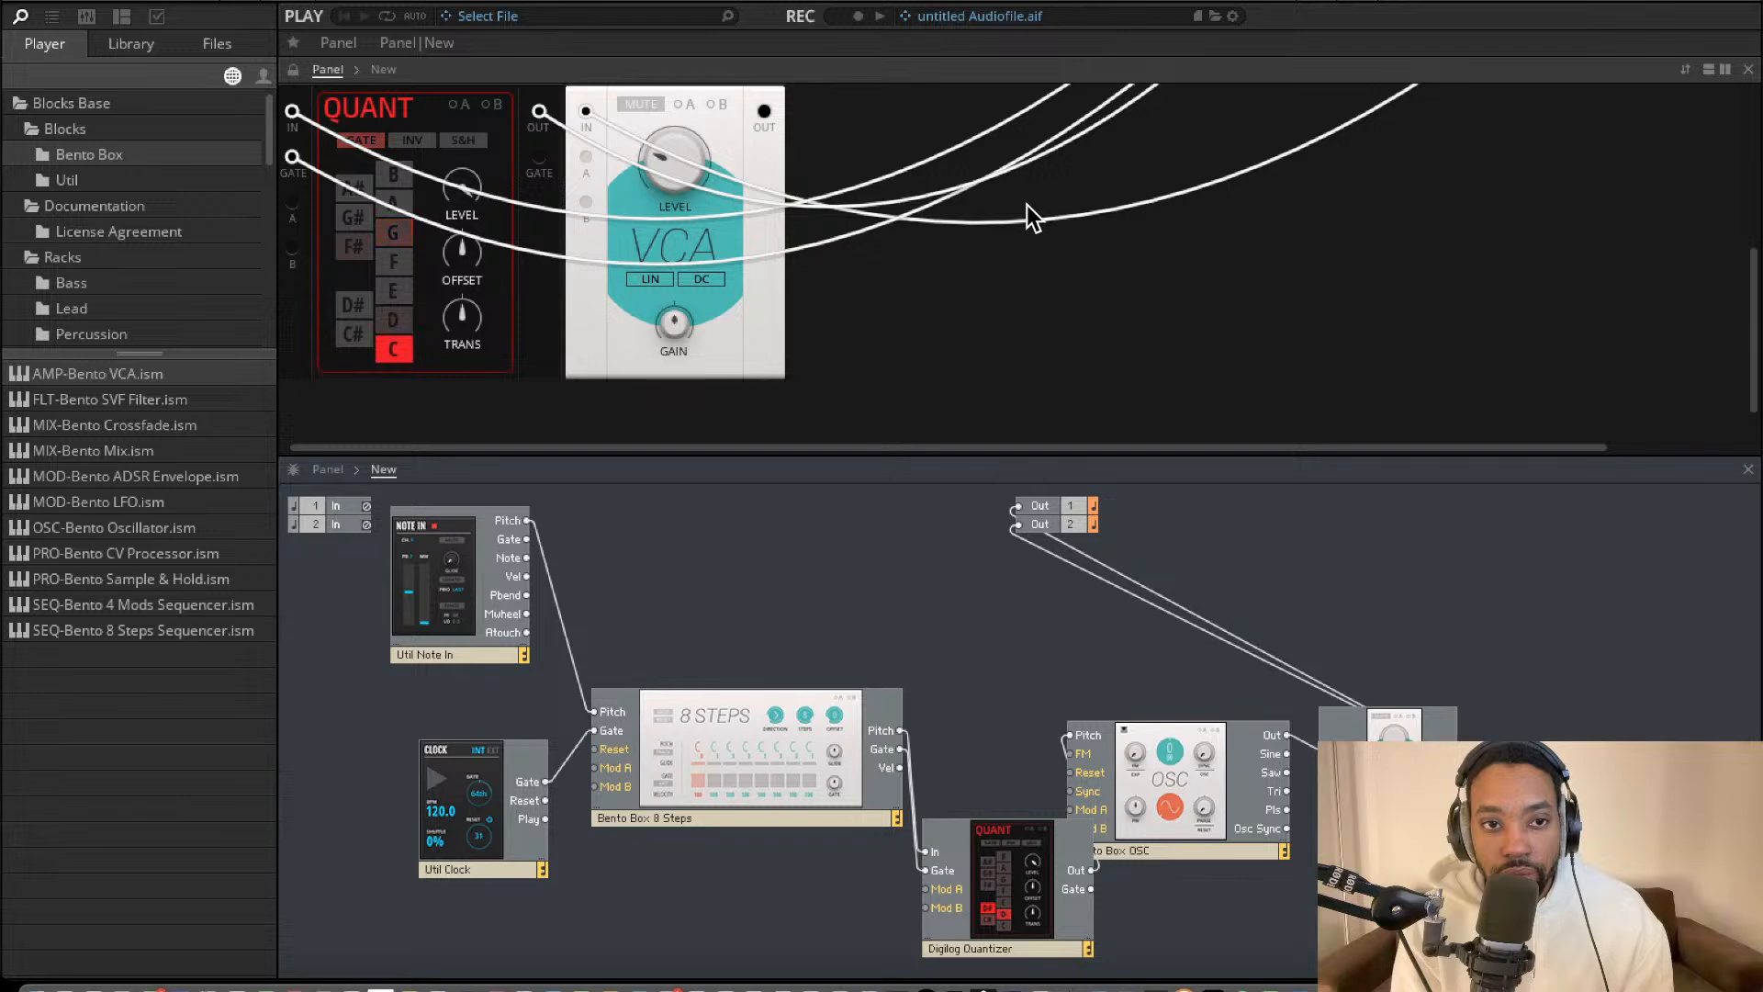
scroll(1026, 206, up, 3)
scroll(1027, 206, up, 4)
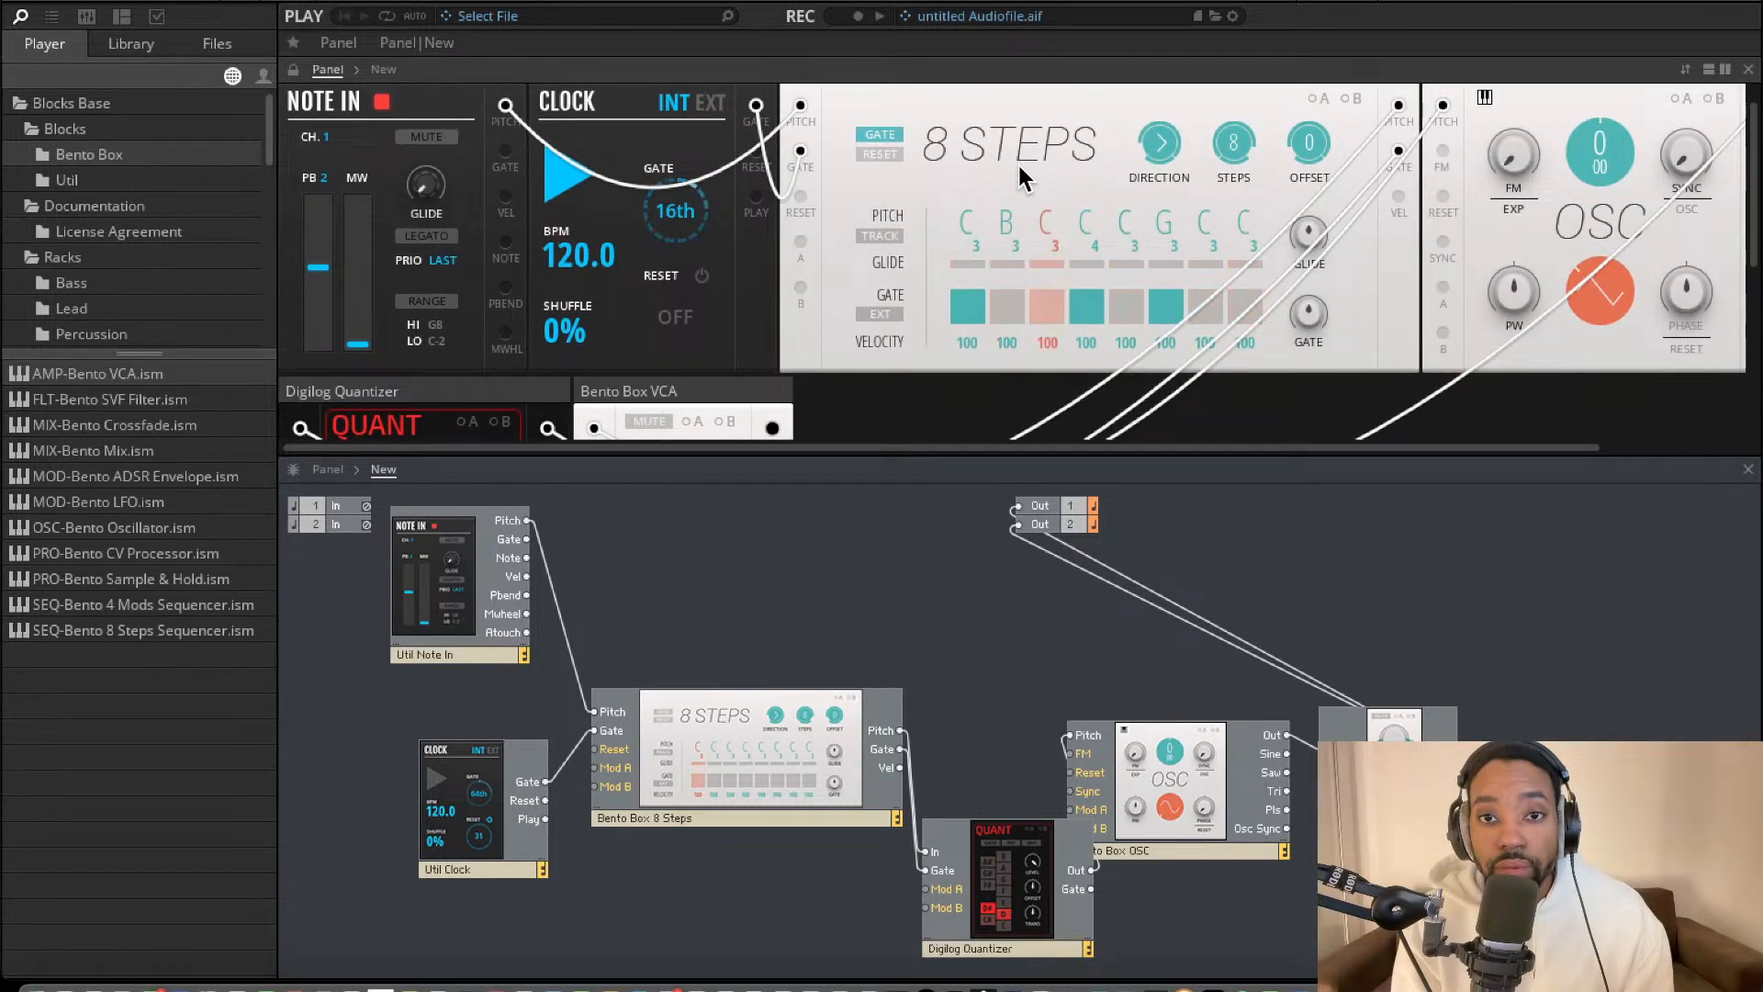
scroll(988, 273, down, 6)
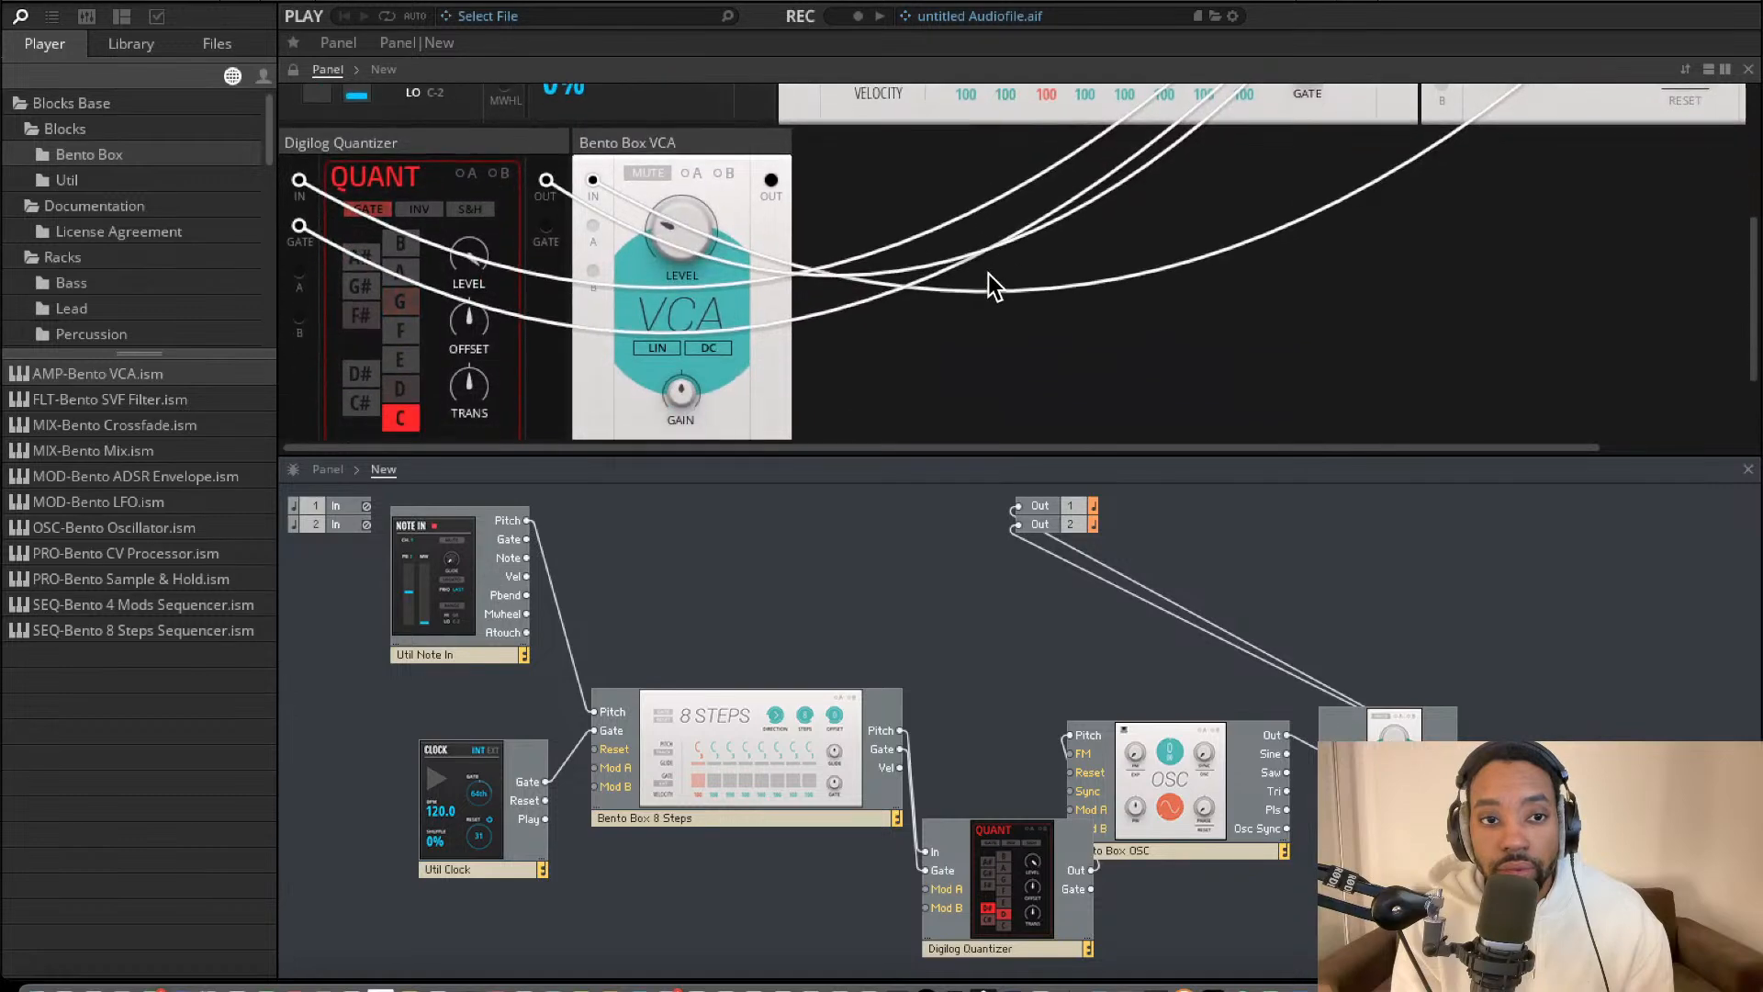
scroll(988, 273, up, 5)
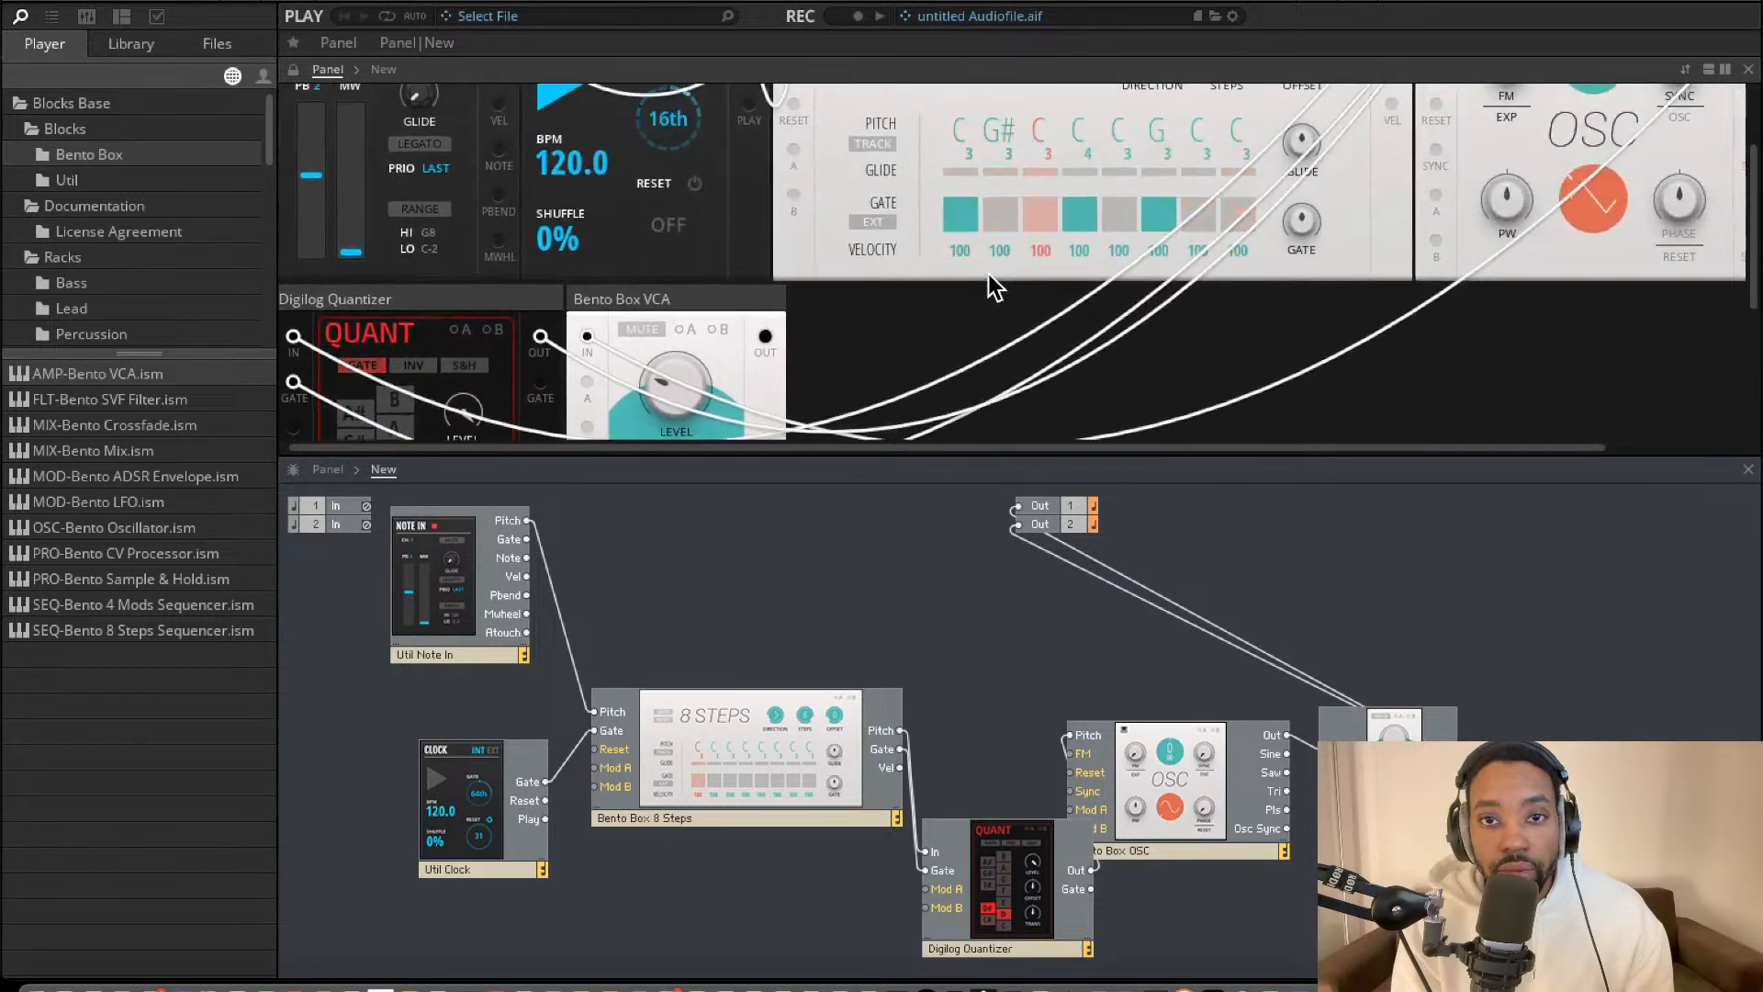
Activate the G# note in the quantizer, leaving F# off, and turn on the gate of sequencer step 2.
scroll(992, 278, down, 4)
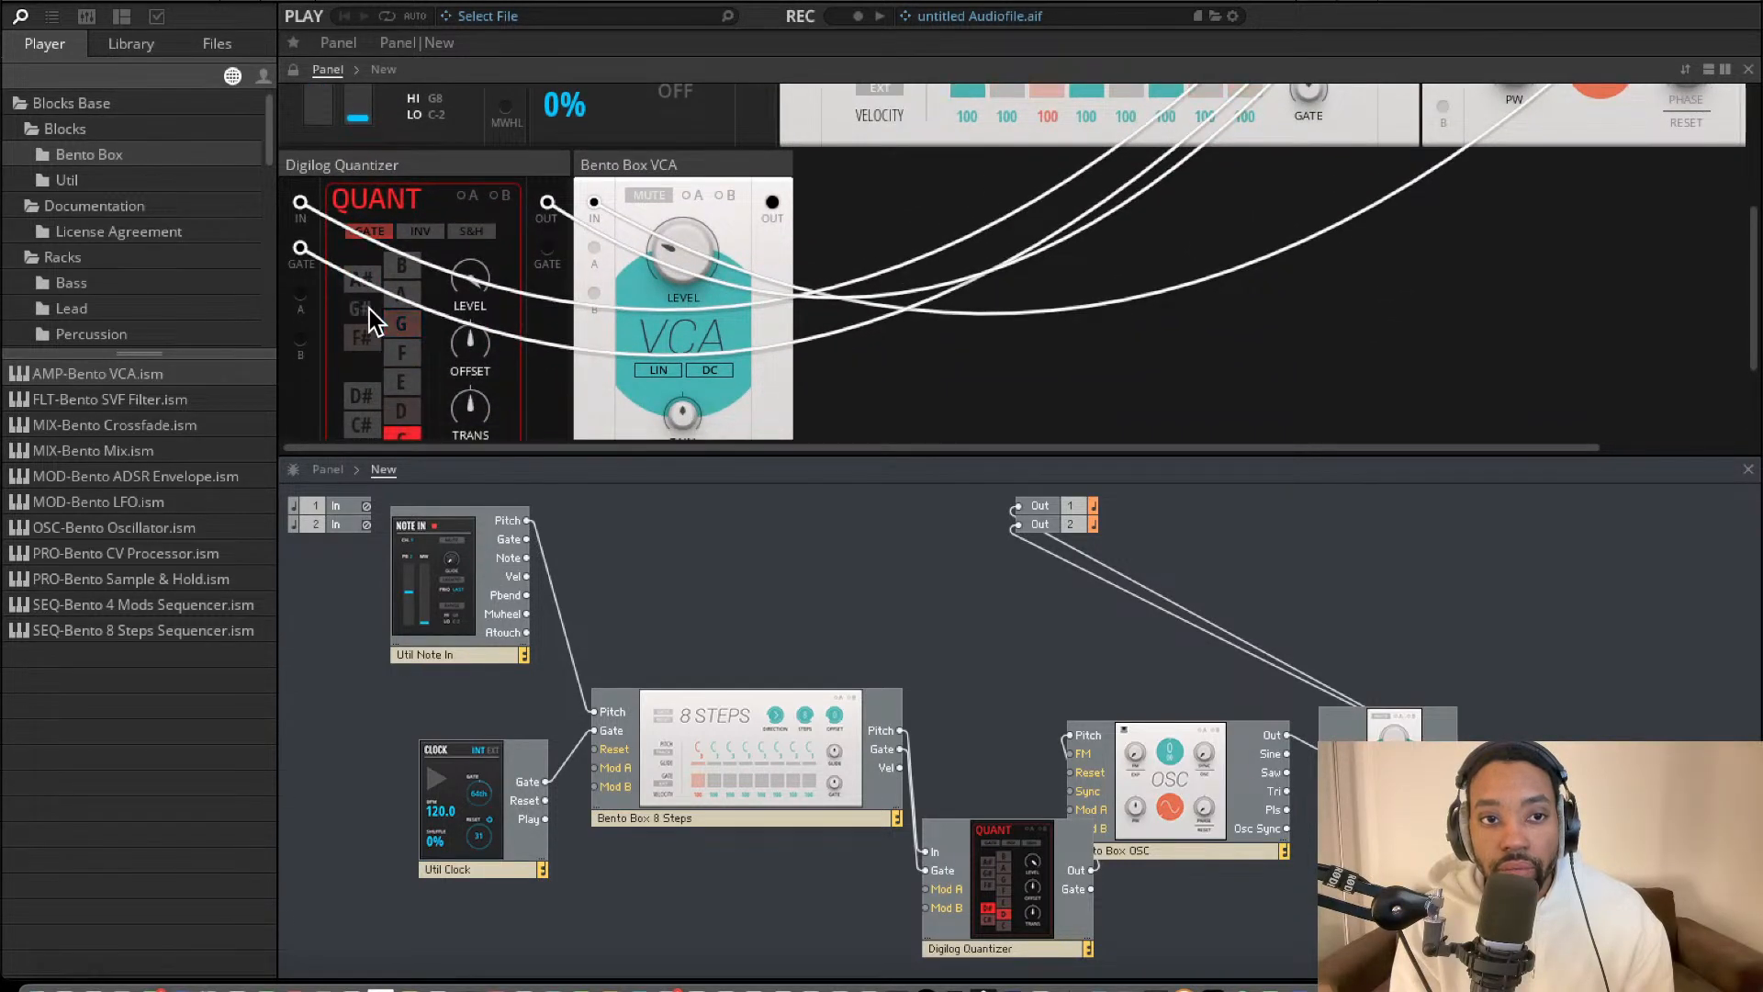
scroll(386, 306, down, 1)
scroll(385, 307, up, 1)
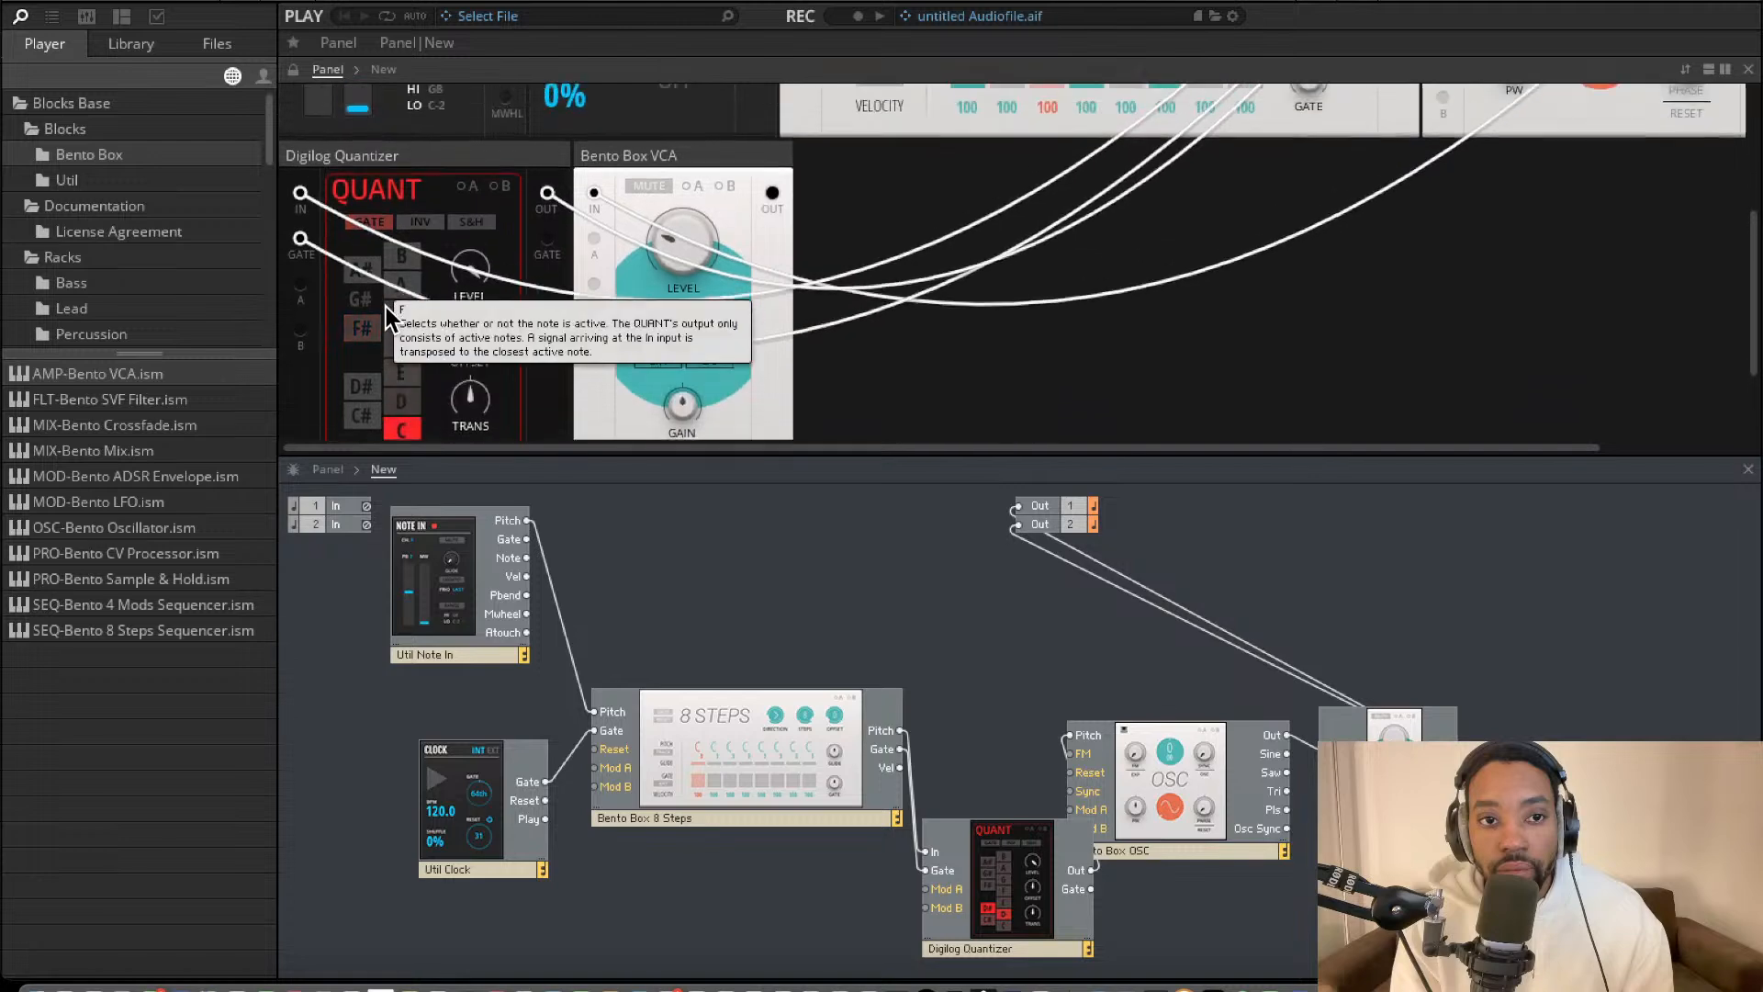
click(361, 328)
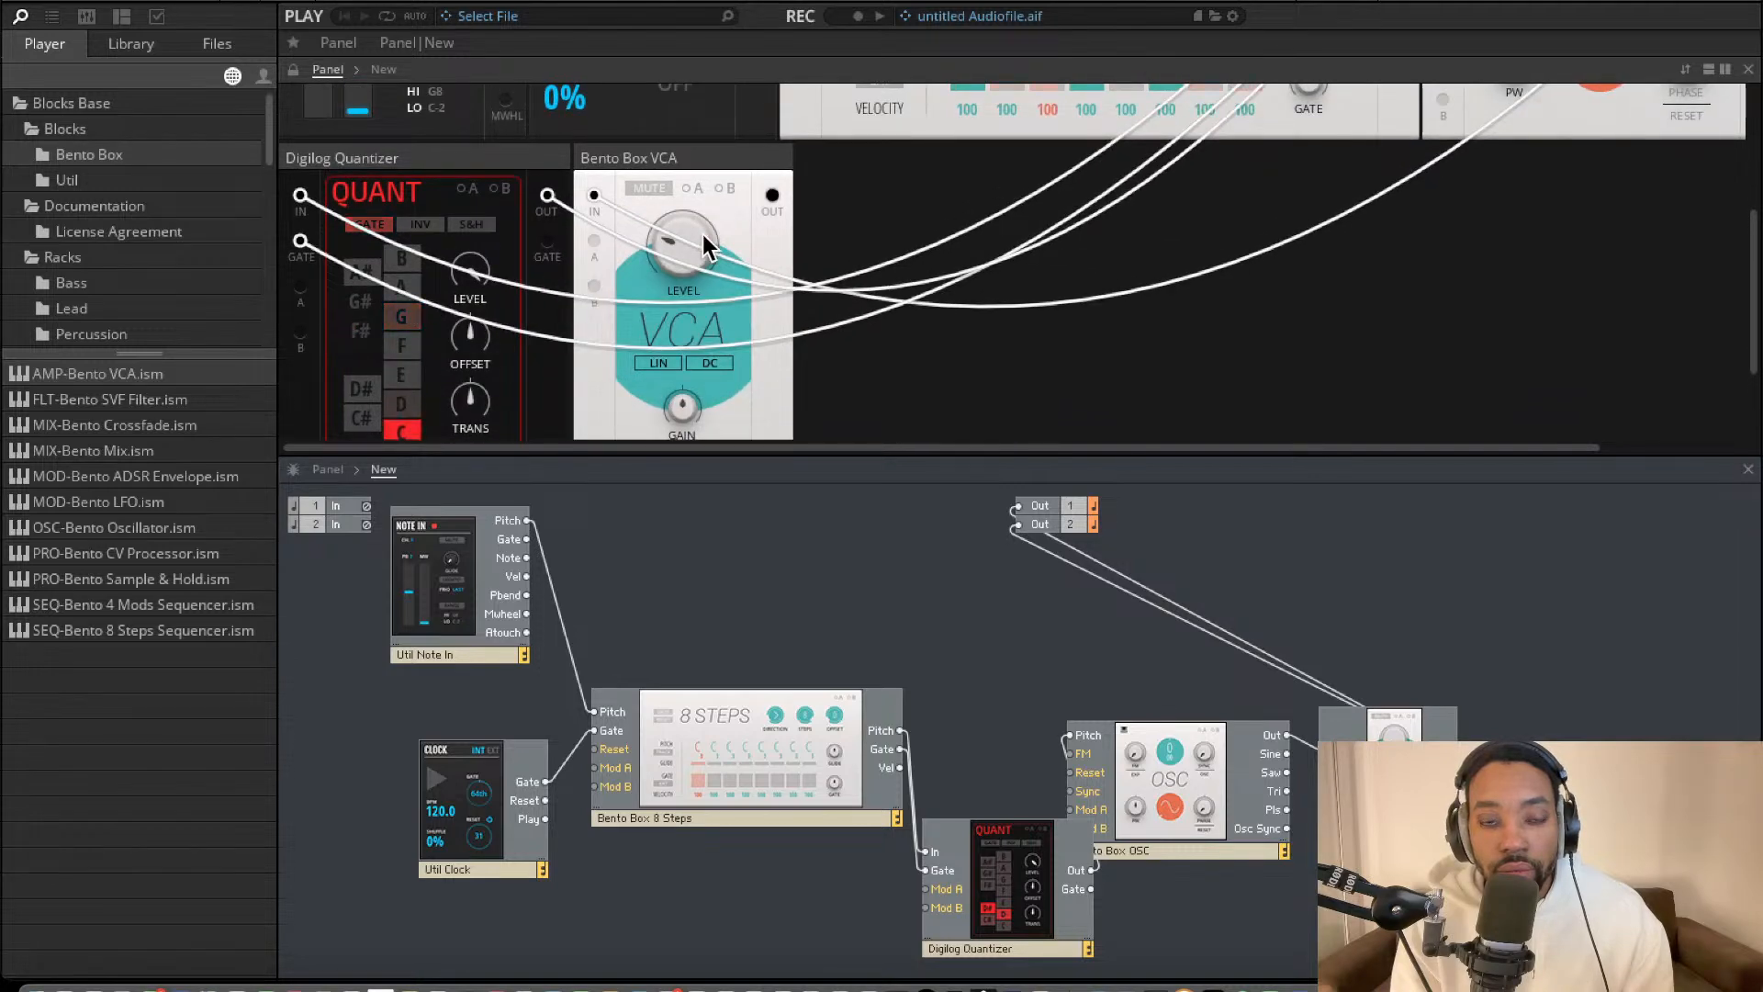
scroll(776, 224, up, 2)
click(1010, 161)
scroll(1007, 168, up, 1)
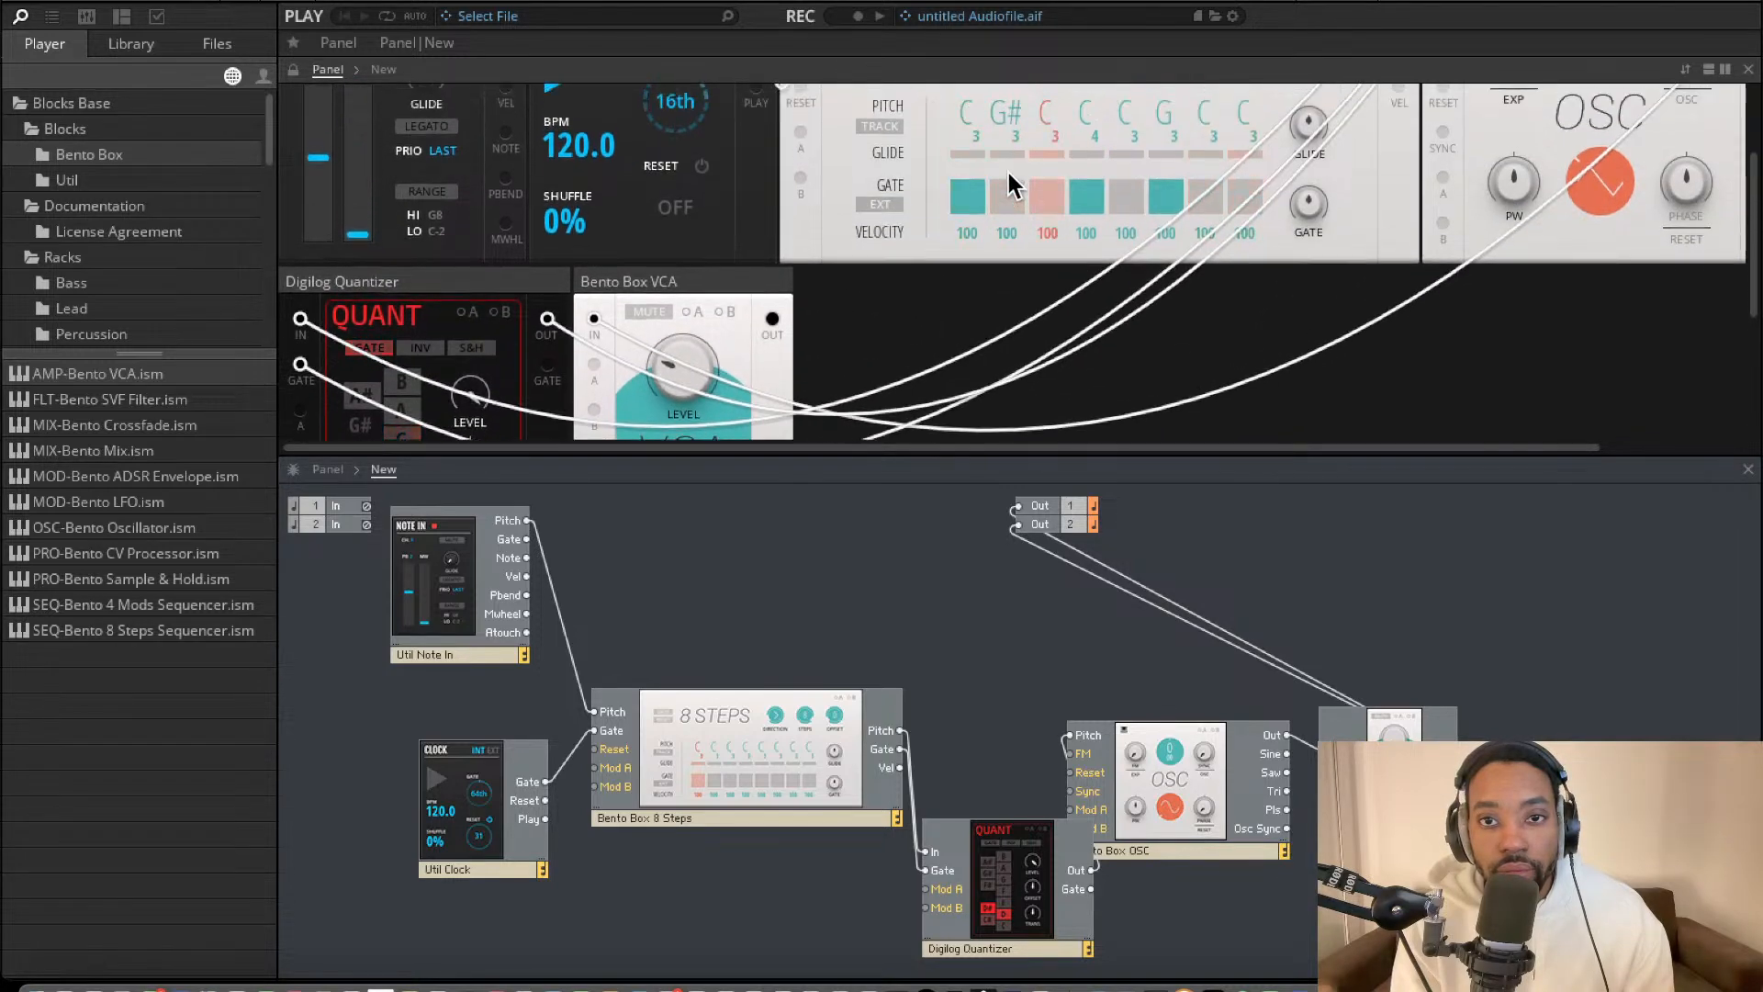
scroll(725, 325, down, 3)
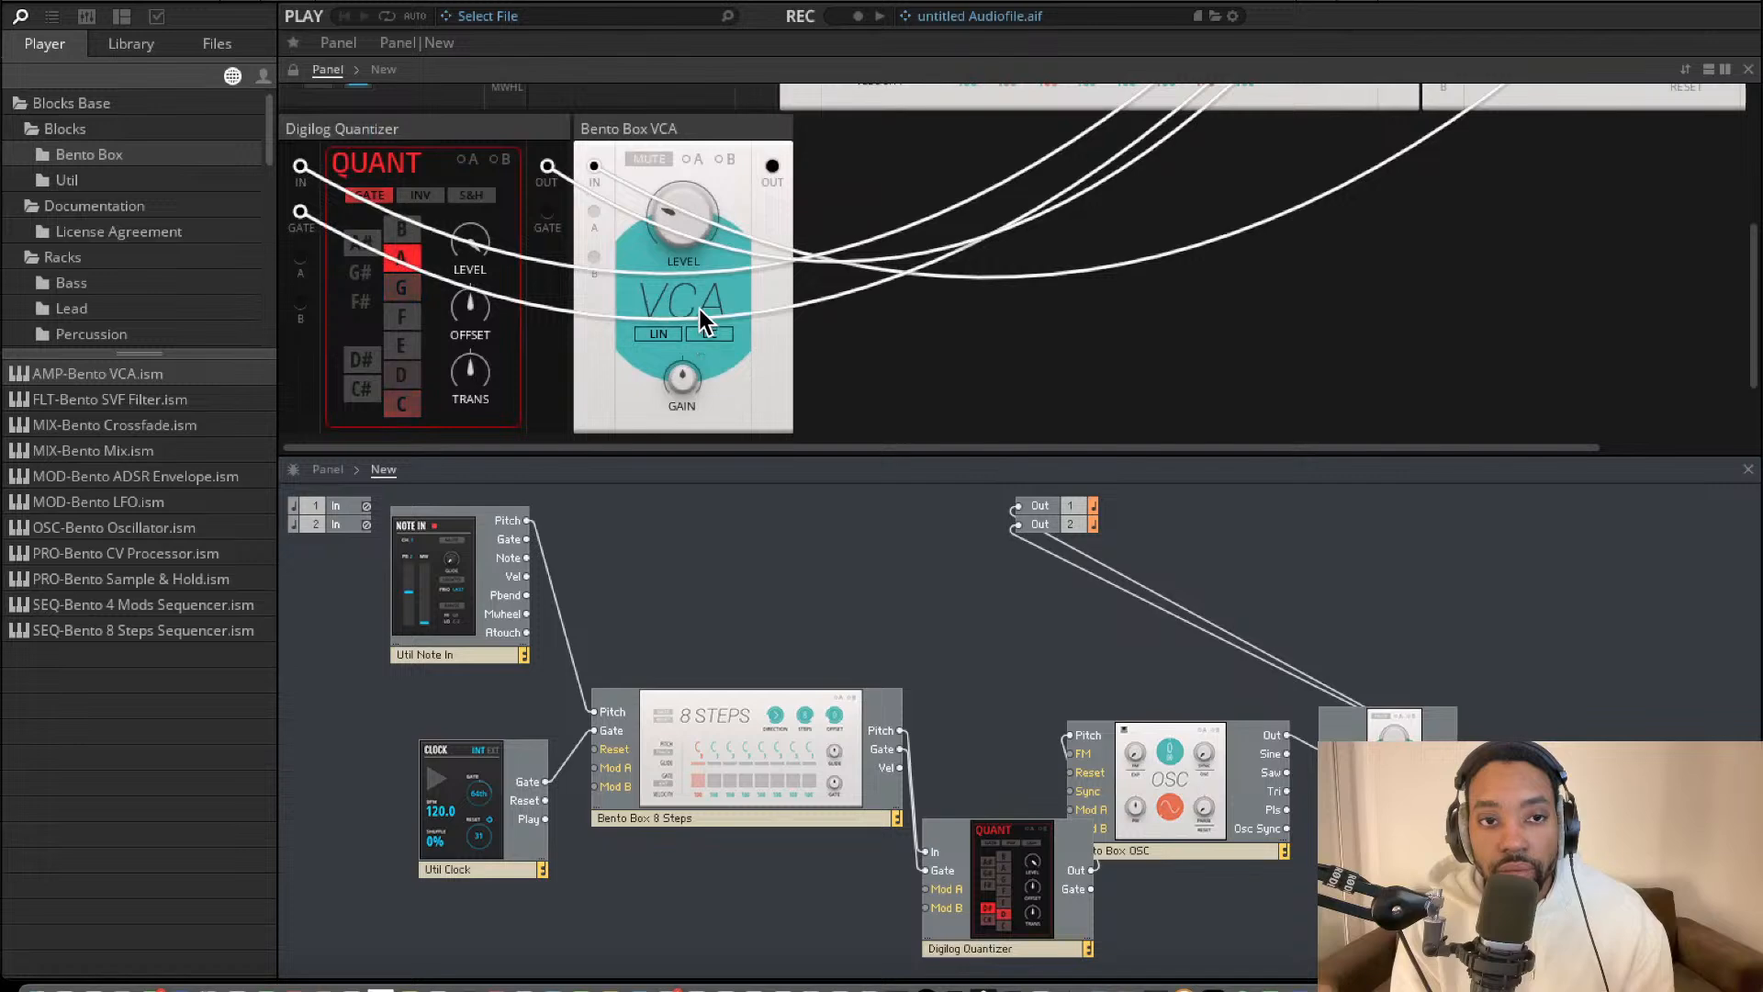
click(356, 271)
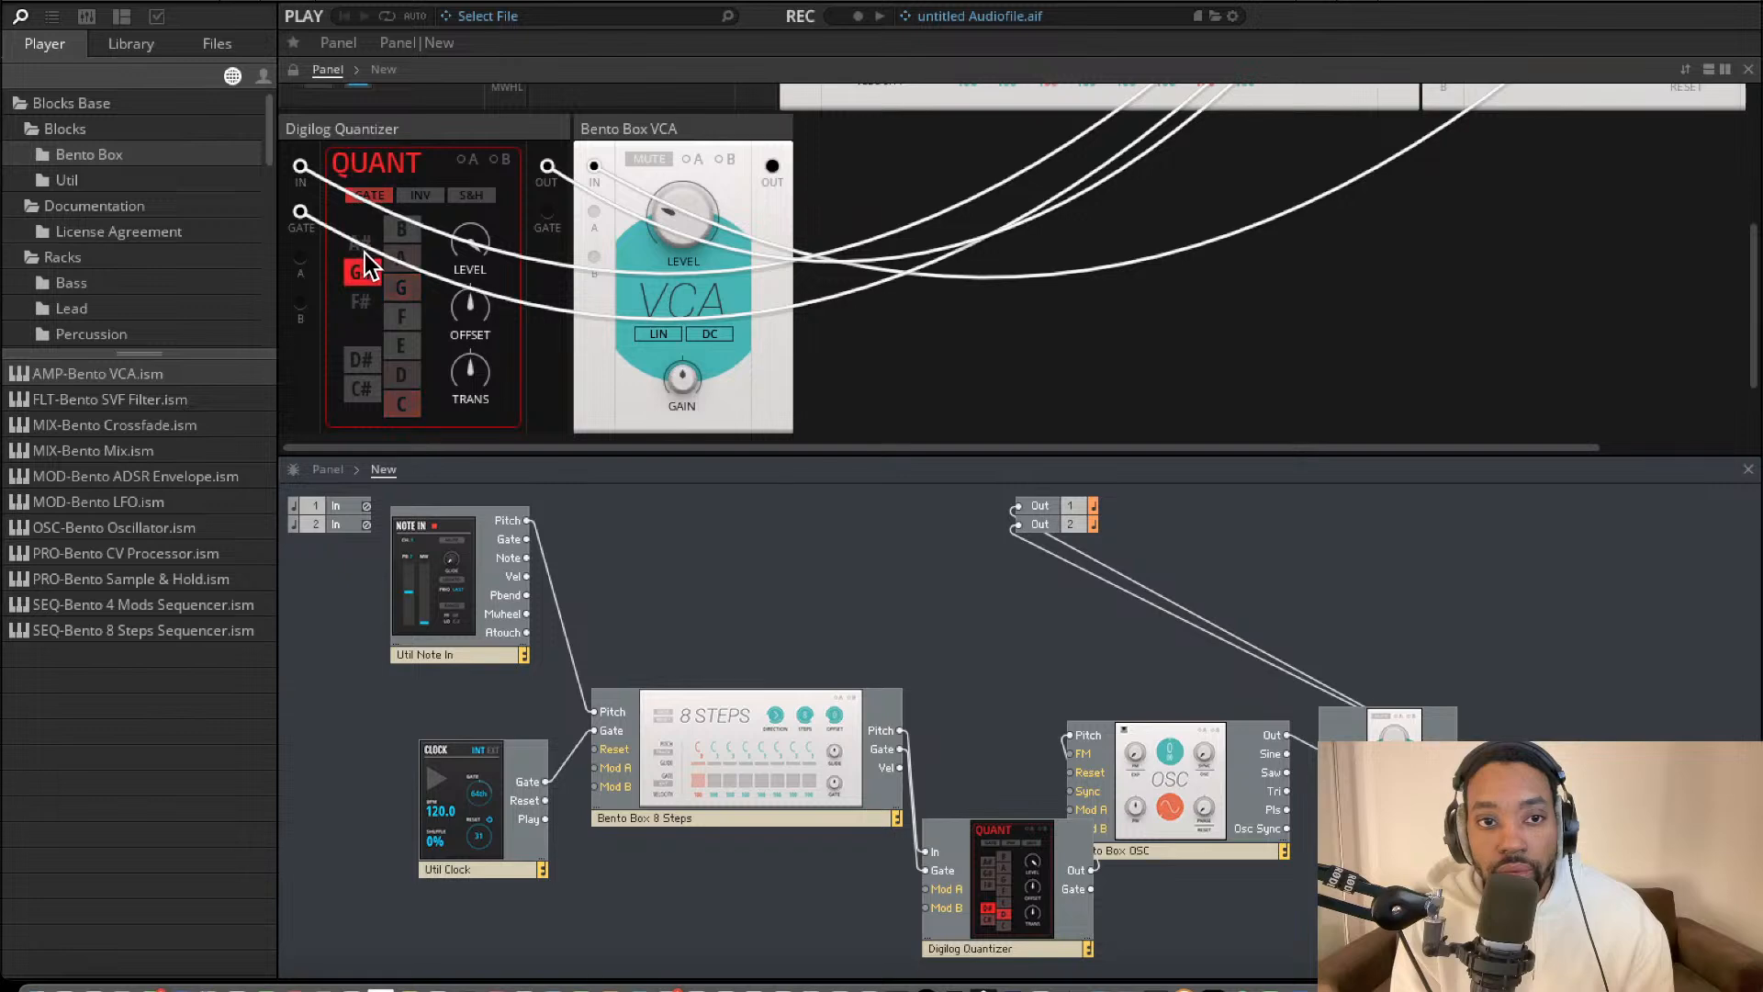
scroll(396, 235, up, 3)
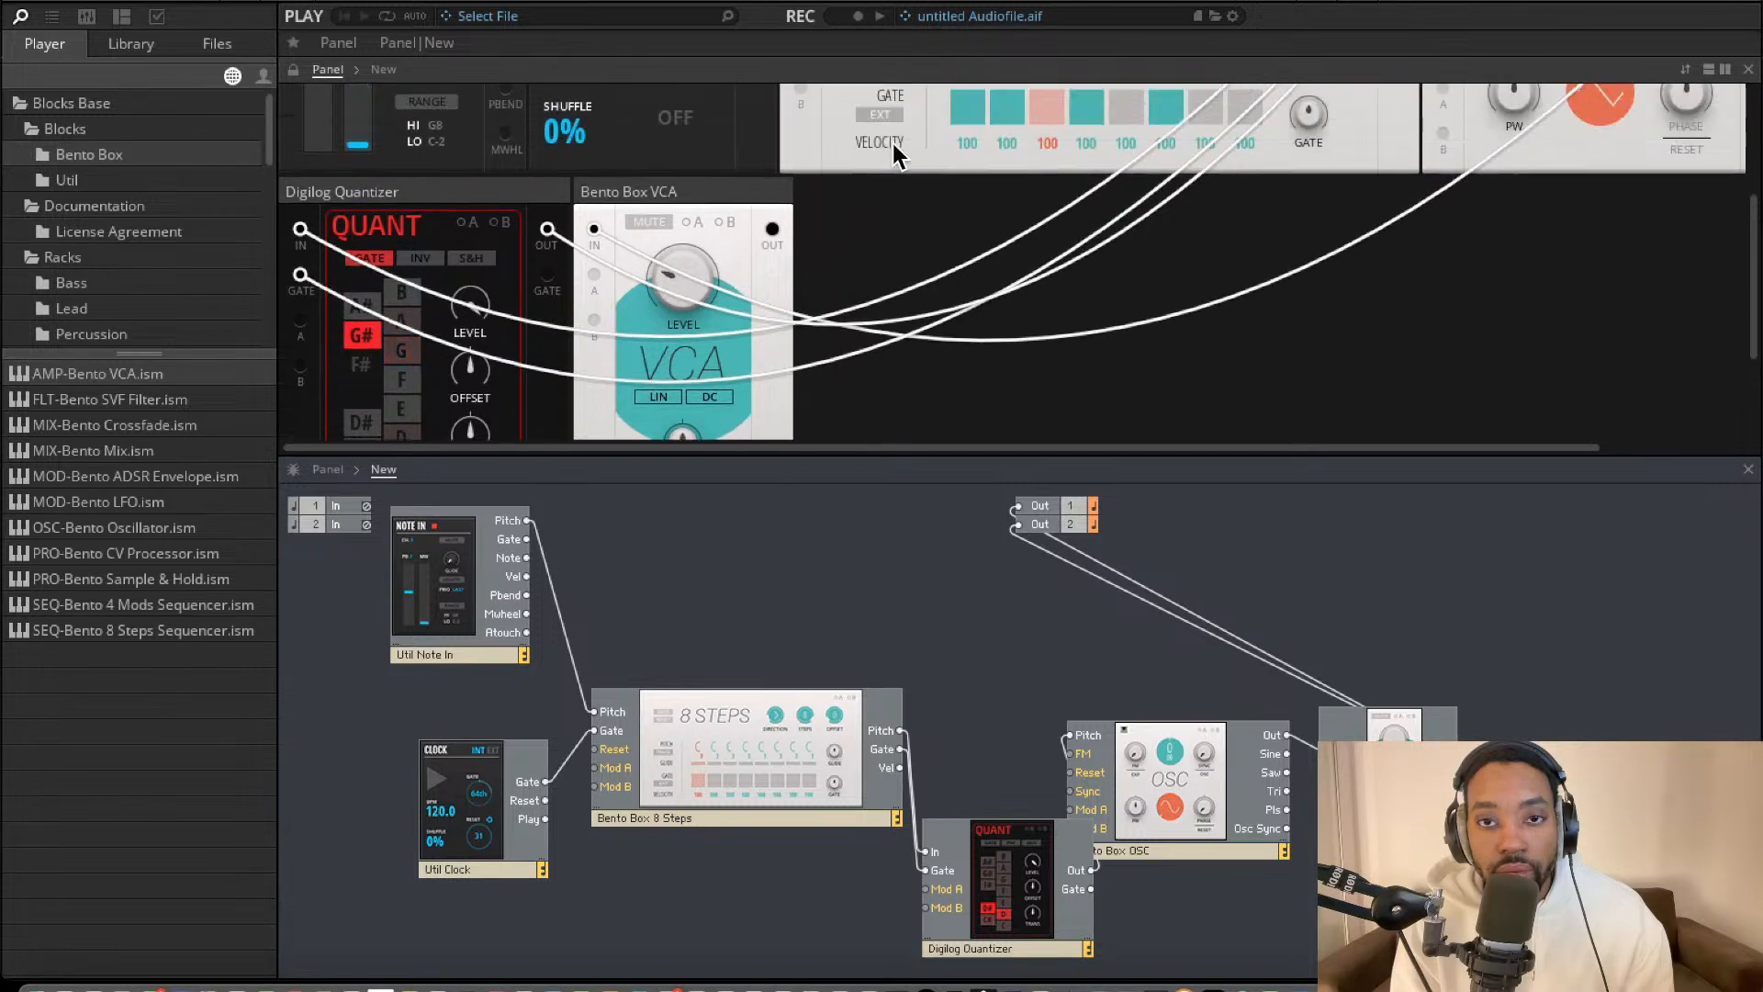
scroll(1129, 173, up, 4)
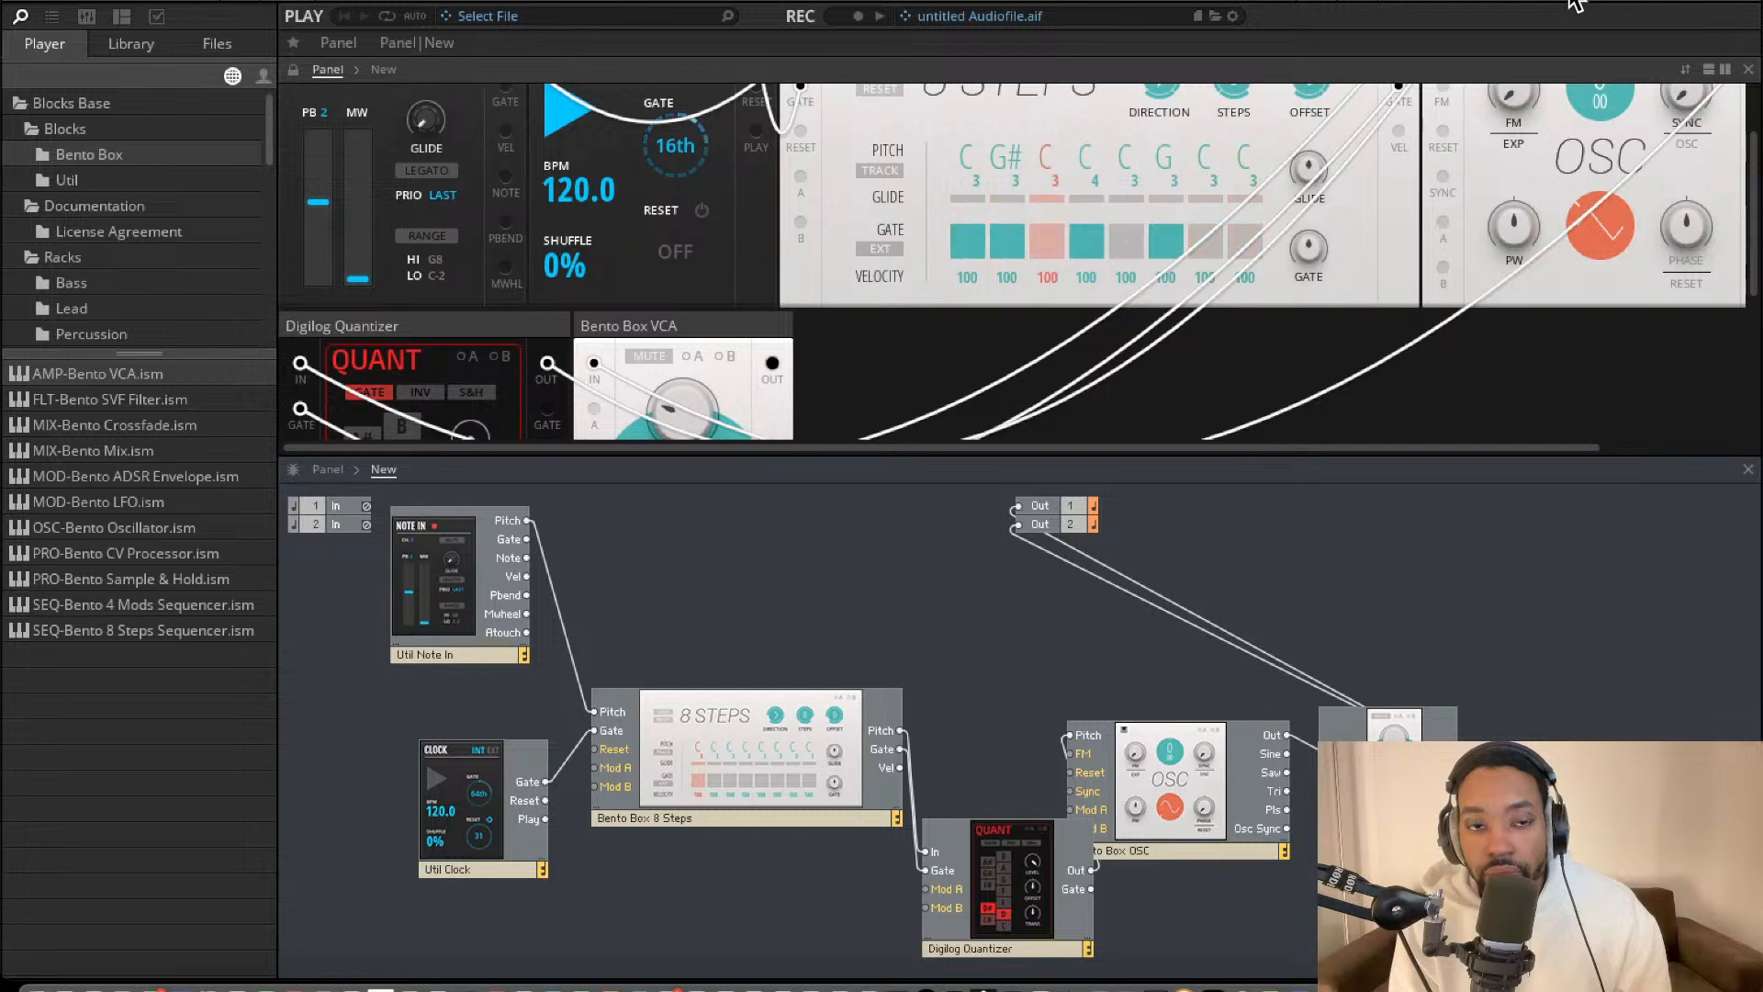
Add a Bento SVF Filter block and wire it between the oscillator's Out and the VCA's input, moving the oscillator to make room.
scroll(768, 315, down, 4)
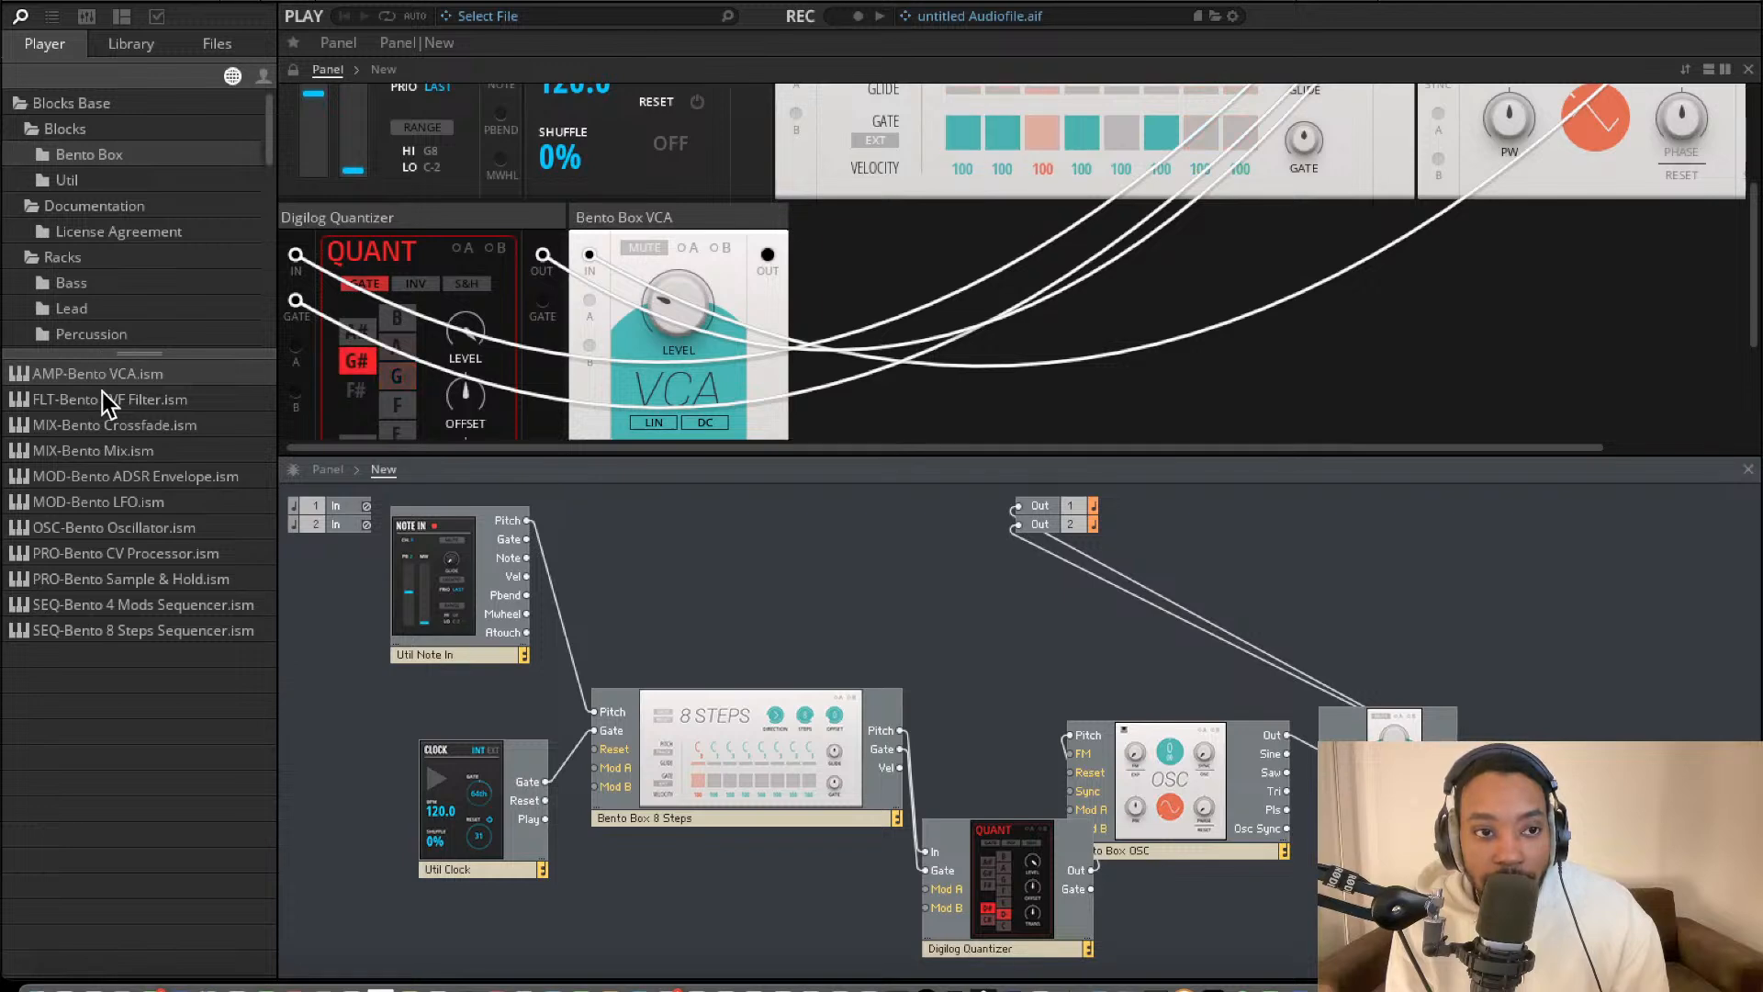
drag(106, 399, 776, 604)
drag(1224, 798, 1094, 715)
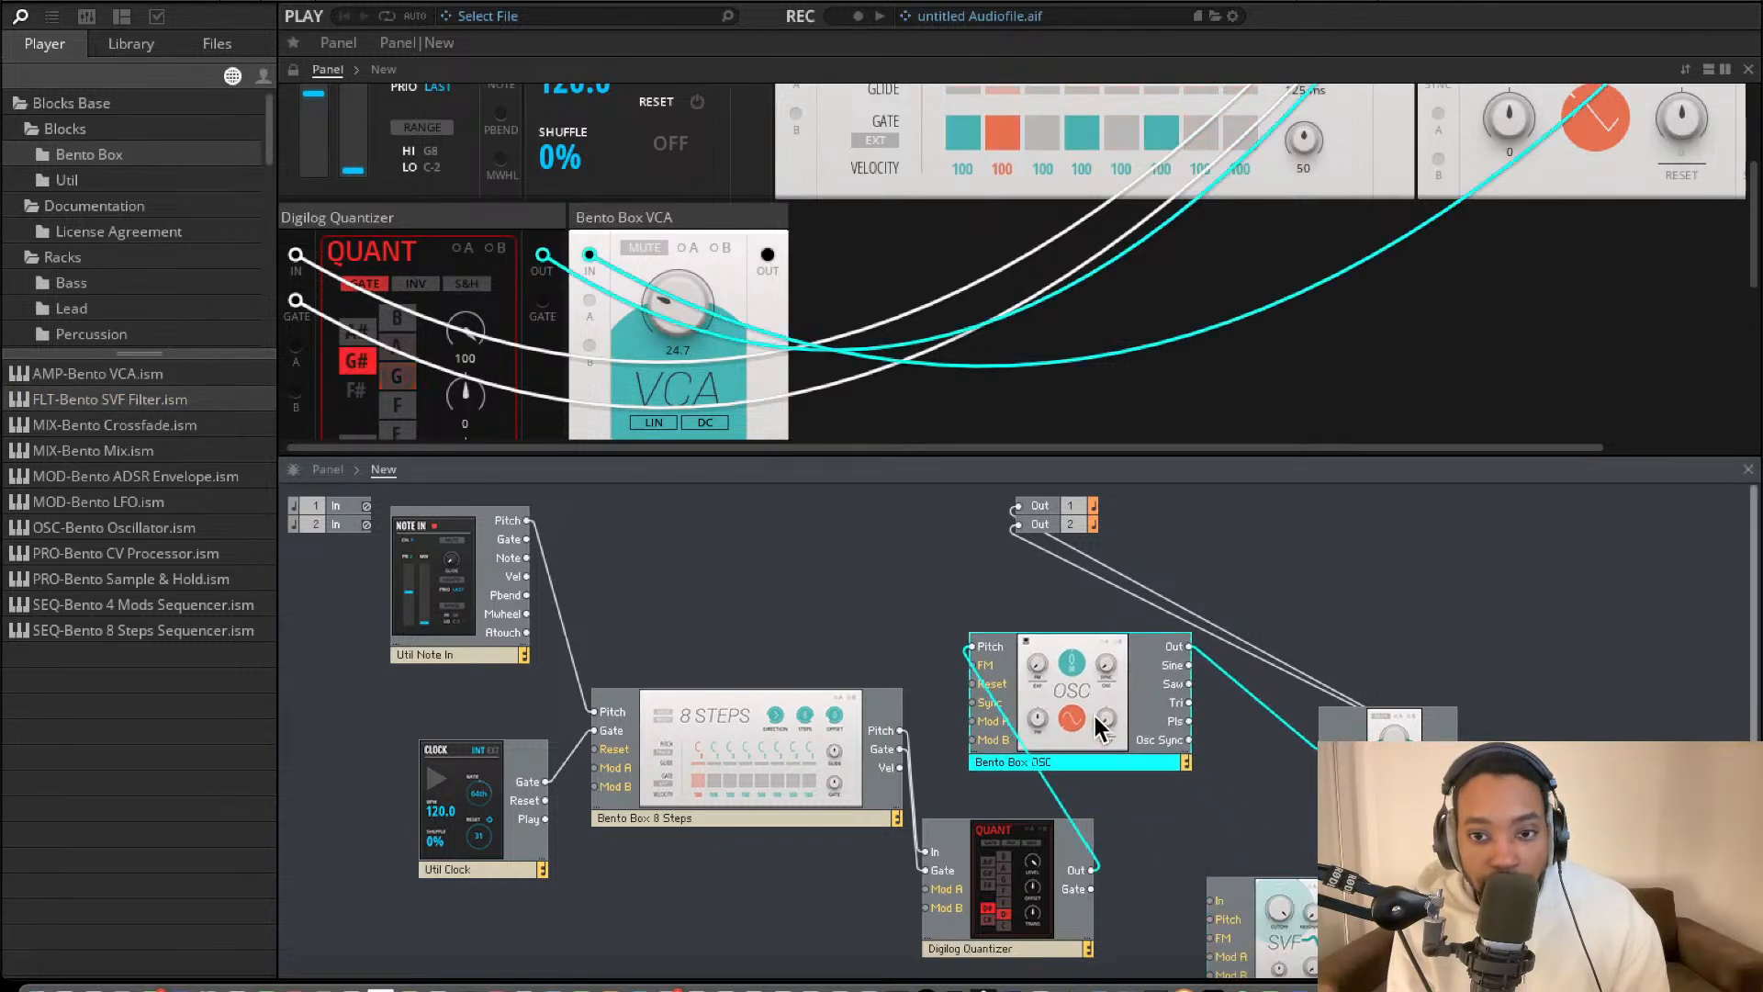
drag(1216, 909, 1141, 650)
drag(1289, 907, 1204, 840)
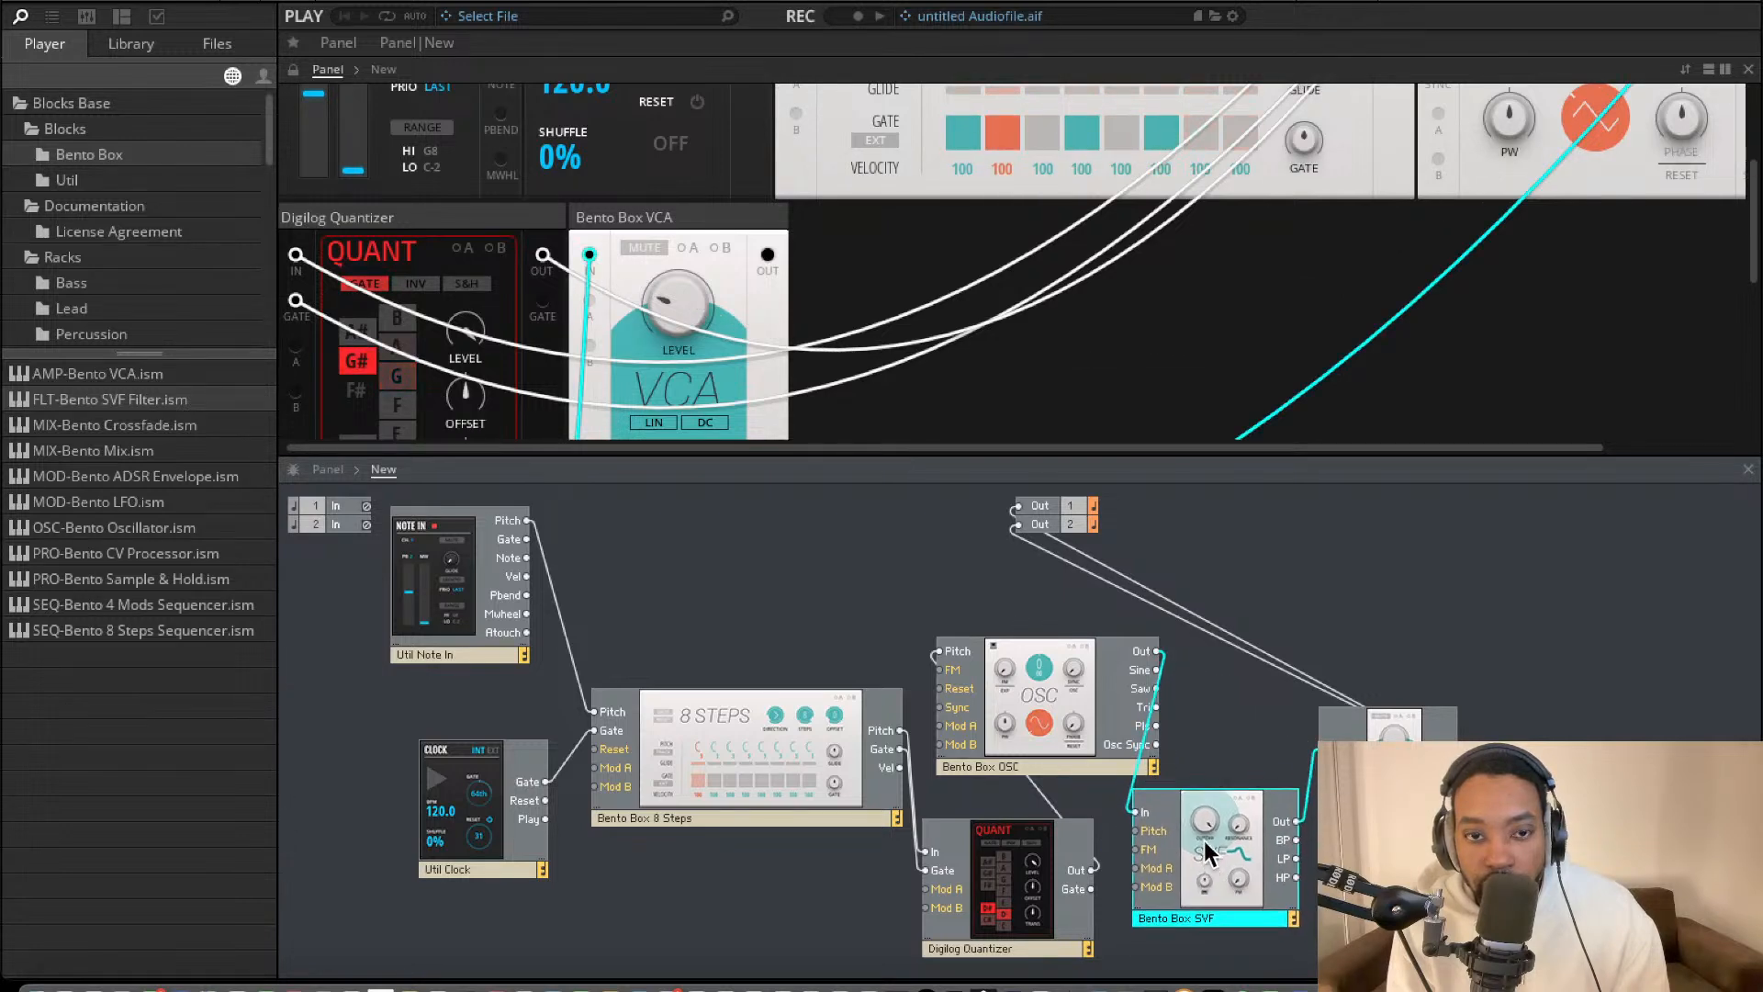
Raise the VCA's level to about 49.4 and set the SVF filter's cutoff to about 3.46 kHz.
scroll(815, 360, down, 5)
scroll(642, 367, up, 2)
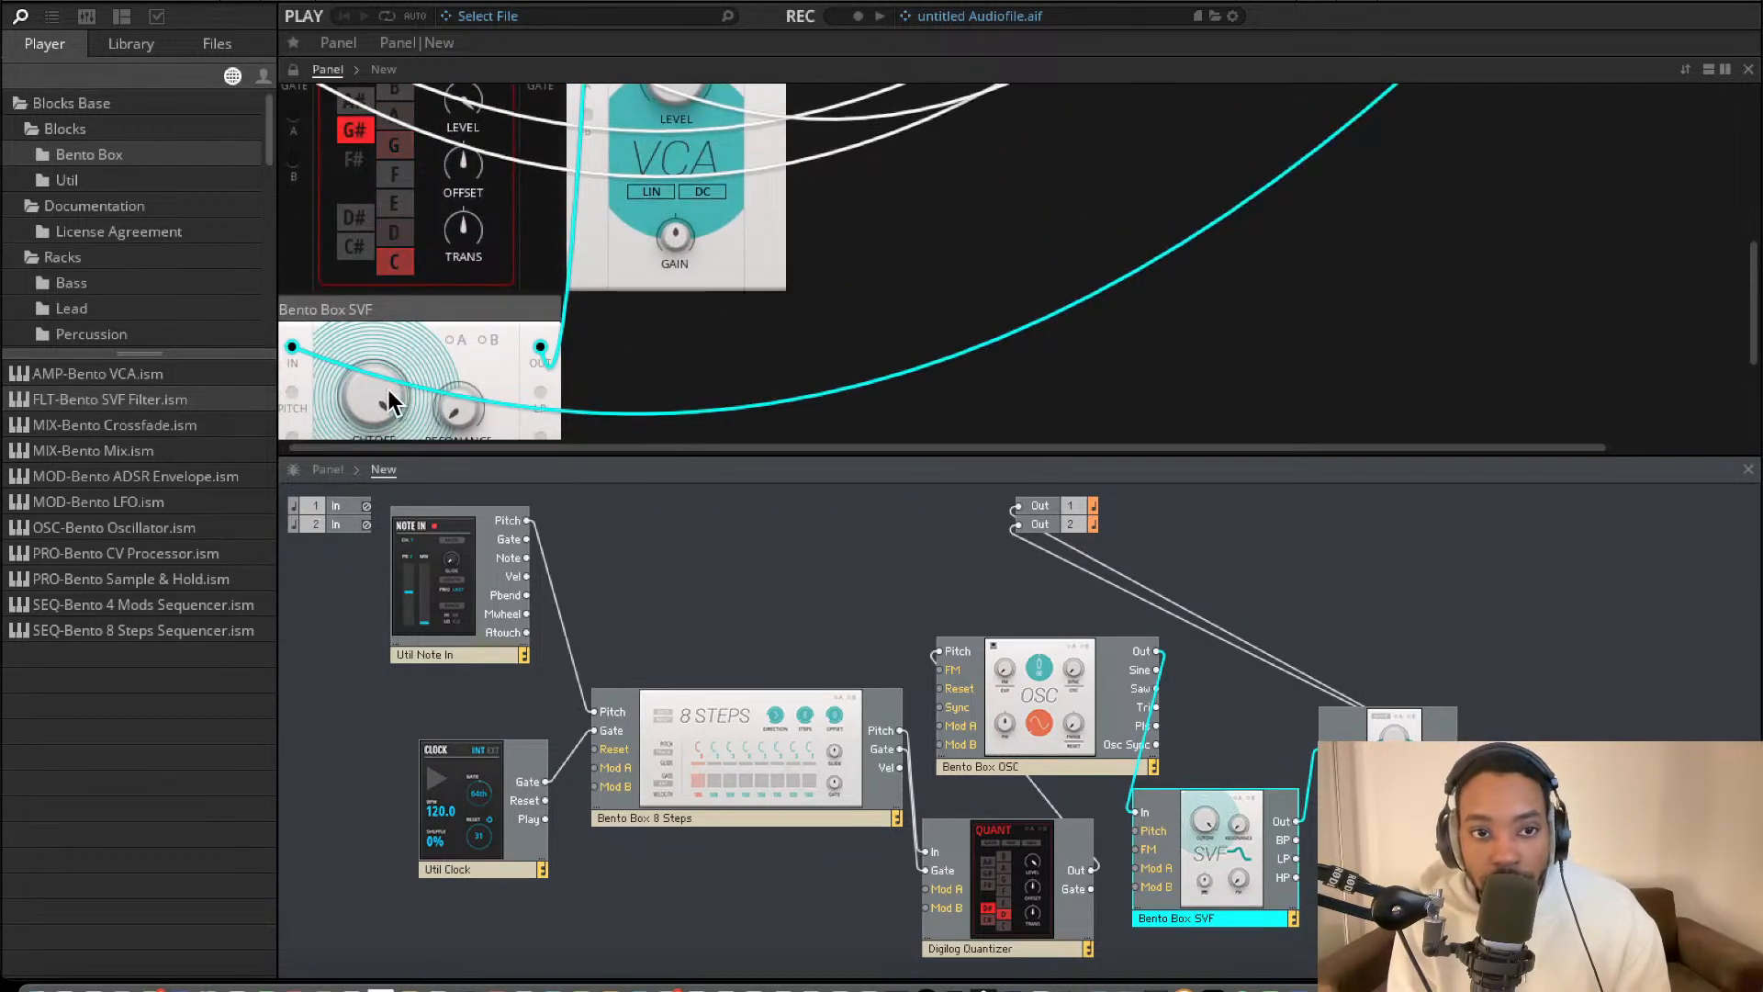
click(383, 494)
scroll(548, 234, up, 2)
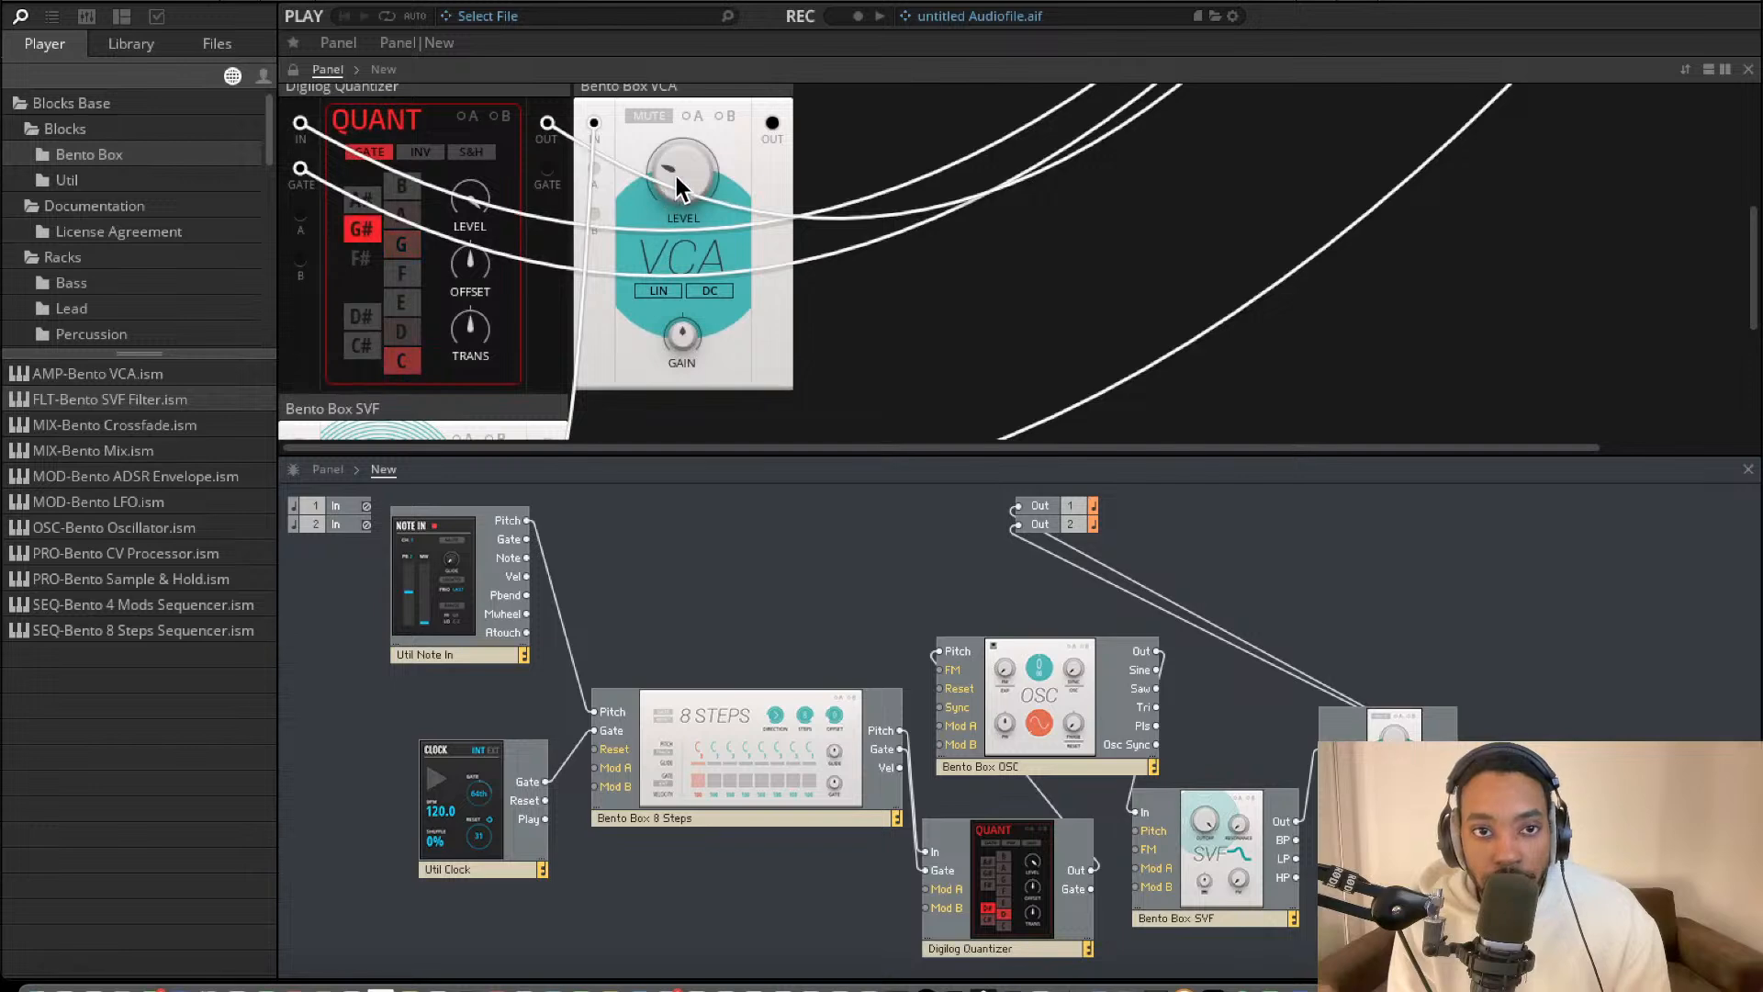
drag(676, 174, 681, 80)
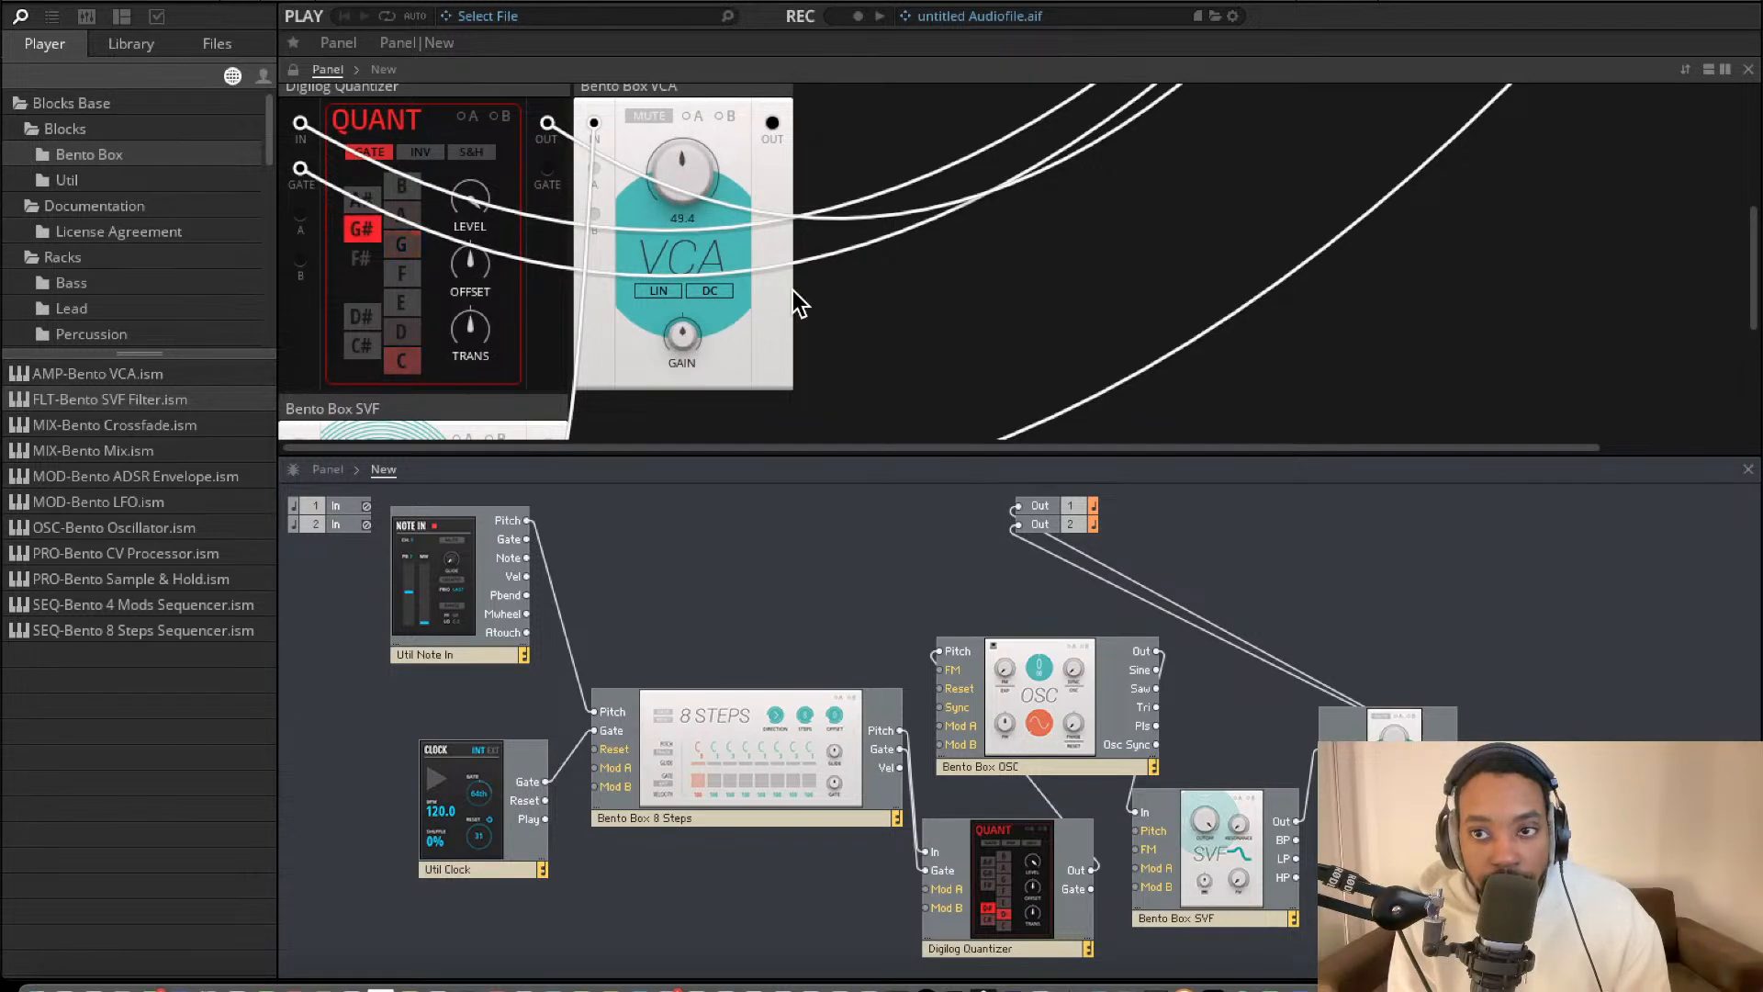
scroll(500, 408, down, 1)
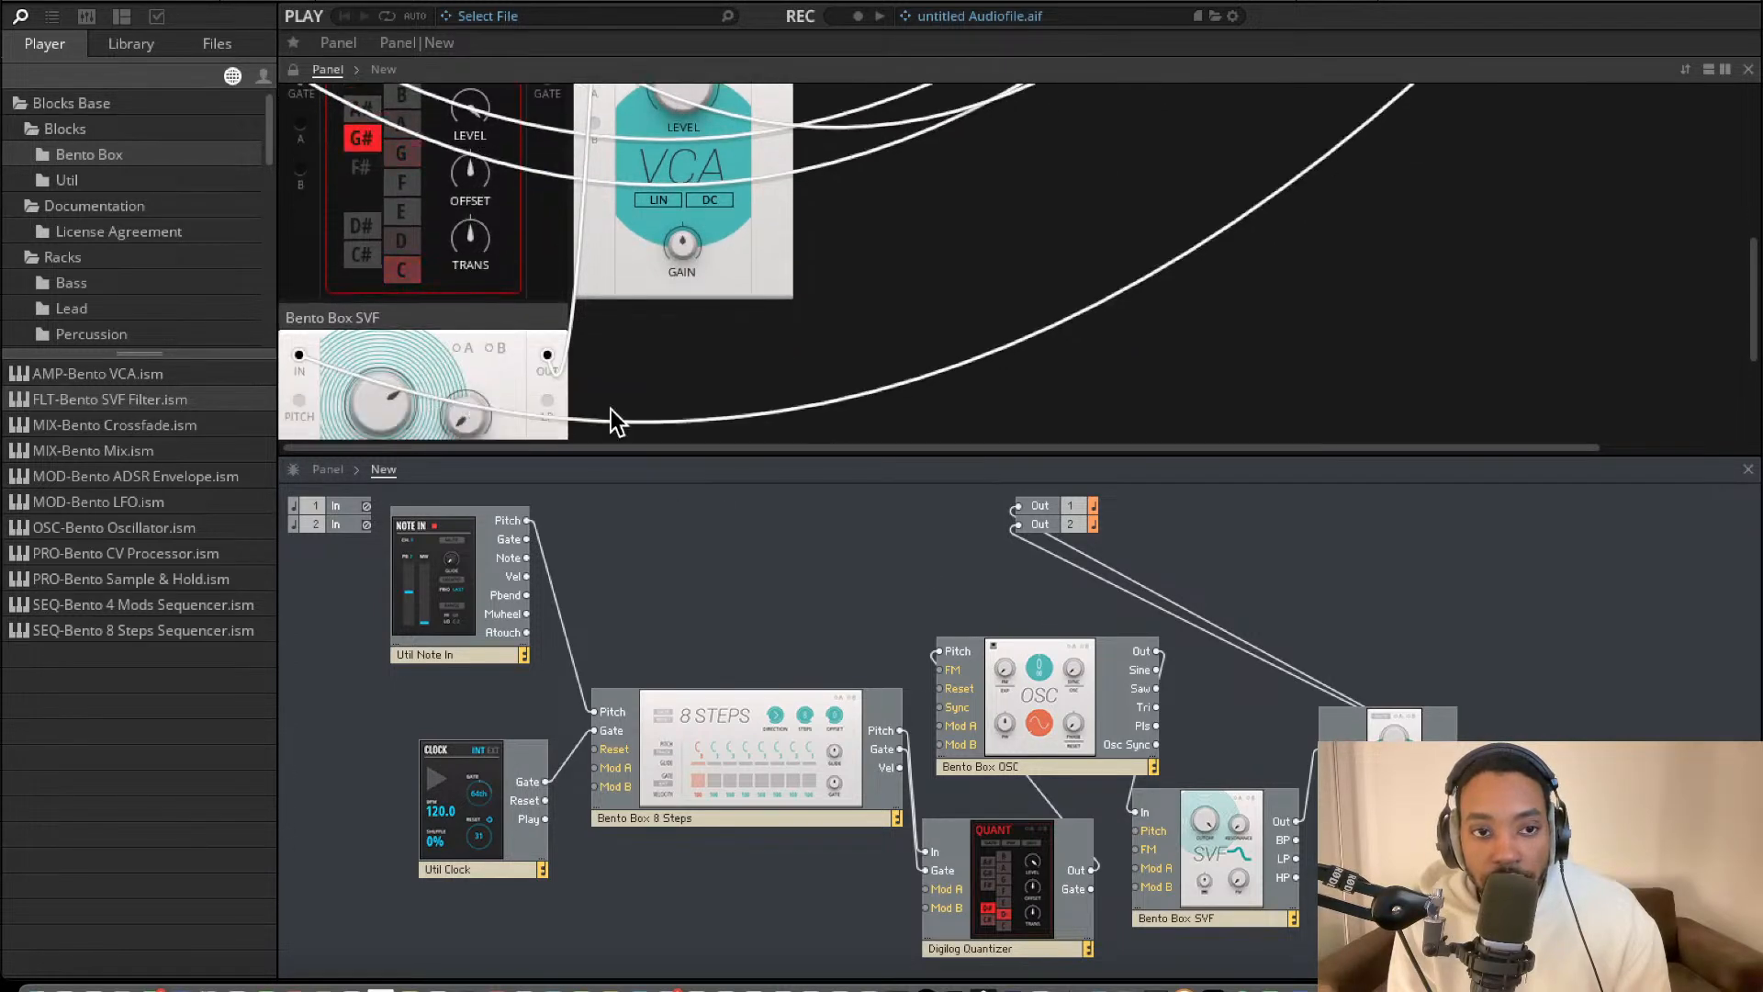
scroll(476, 410, down, 1)
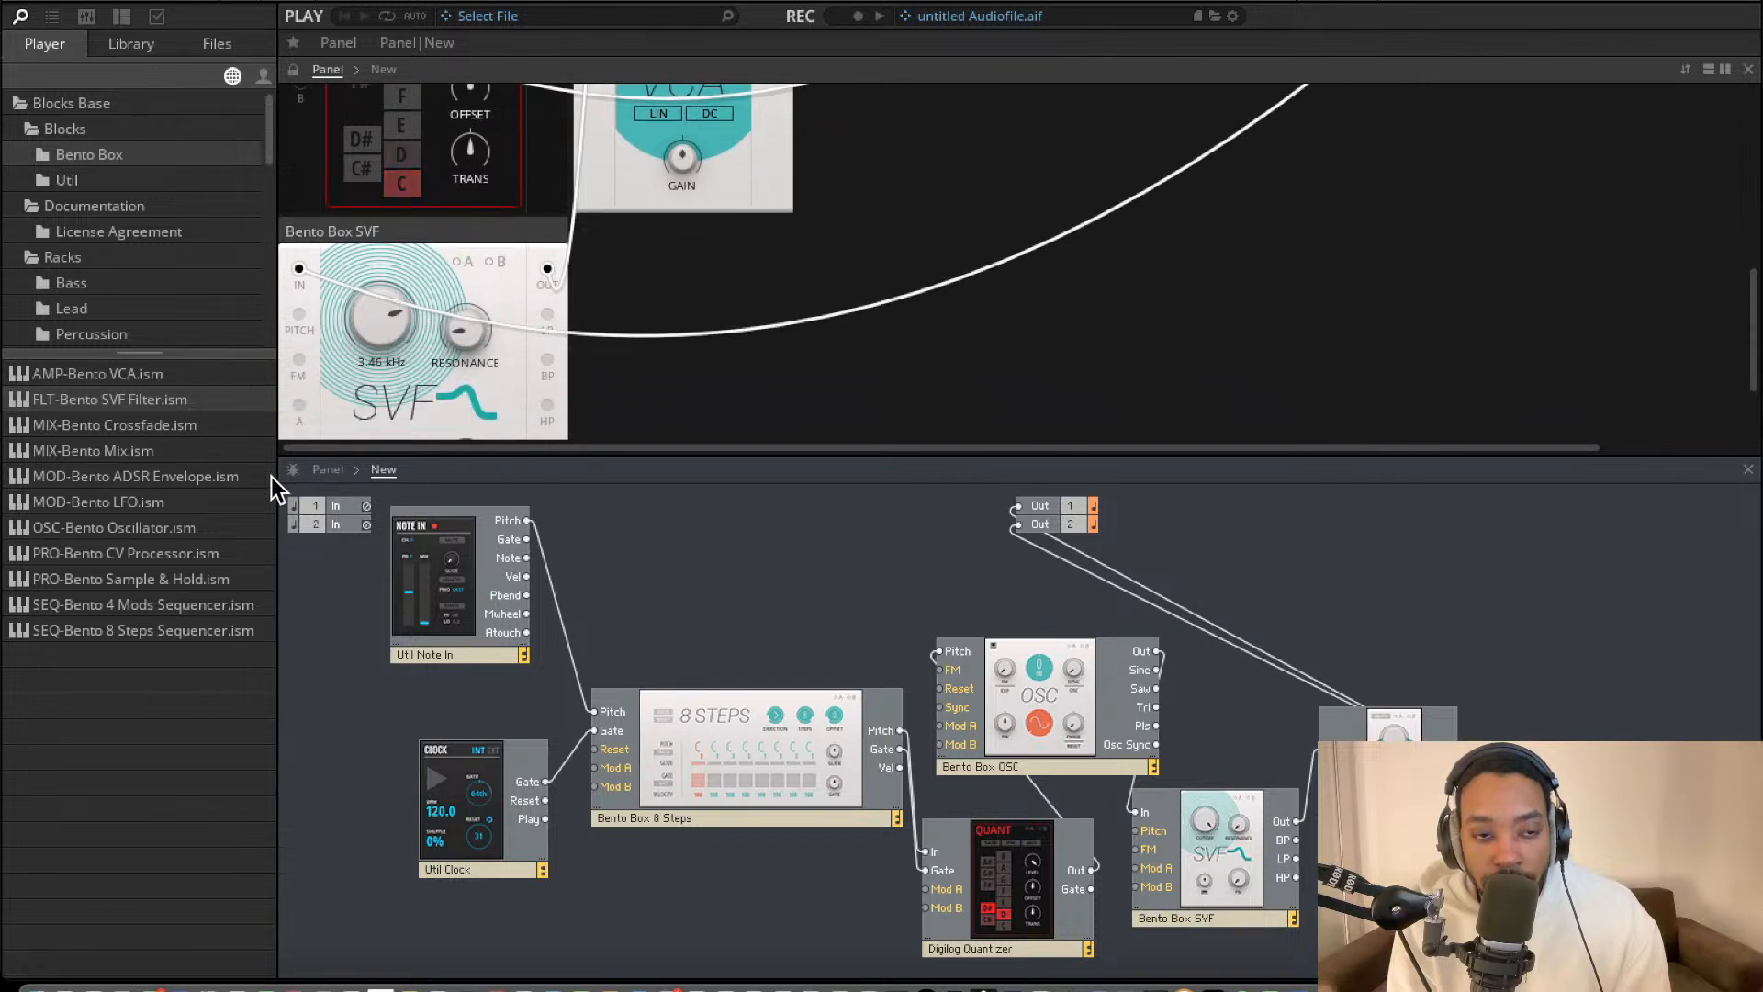
Add a Bento LFO wired to the oscillator's Mod A input and raise the Mod A amount on the oscillator's waveform control.
drag(156, 502, 663, 893)
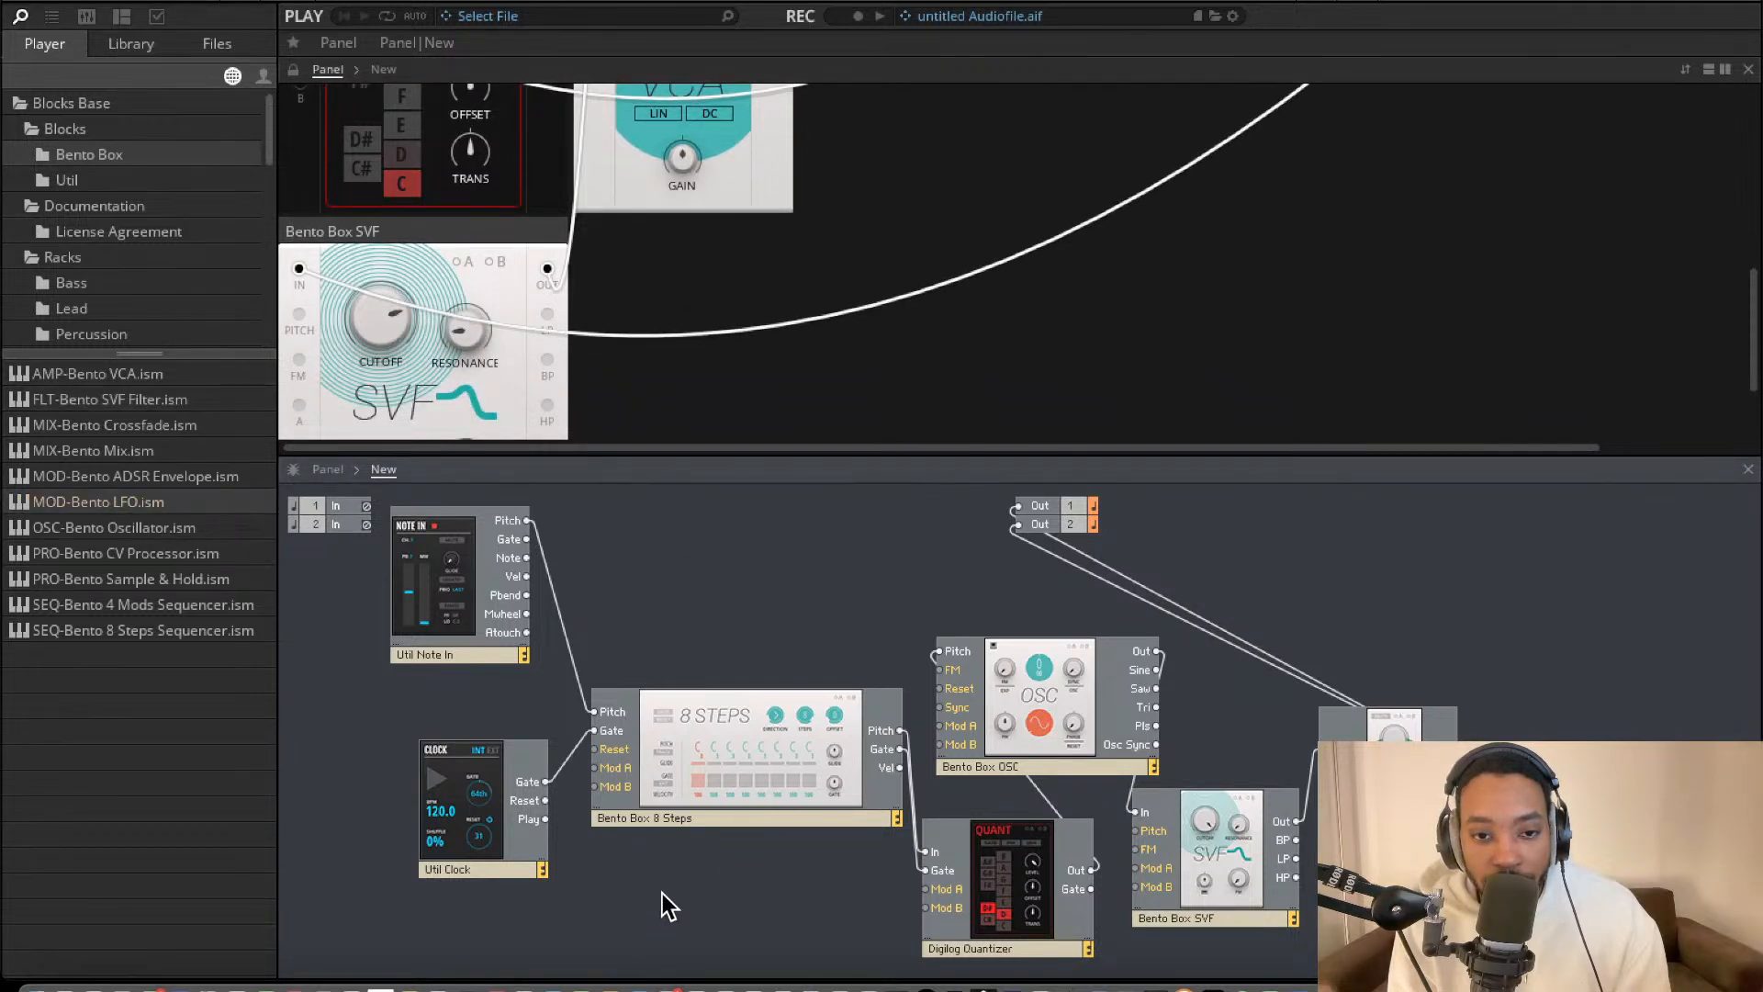
drag(786, 891, 929, 643)
scroll(1031, 126, up, 10)
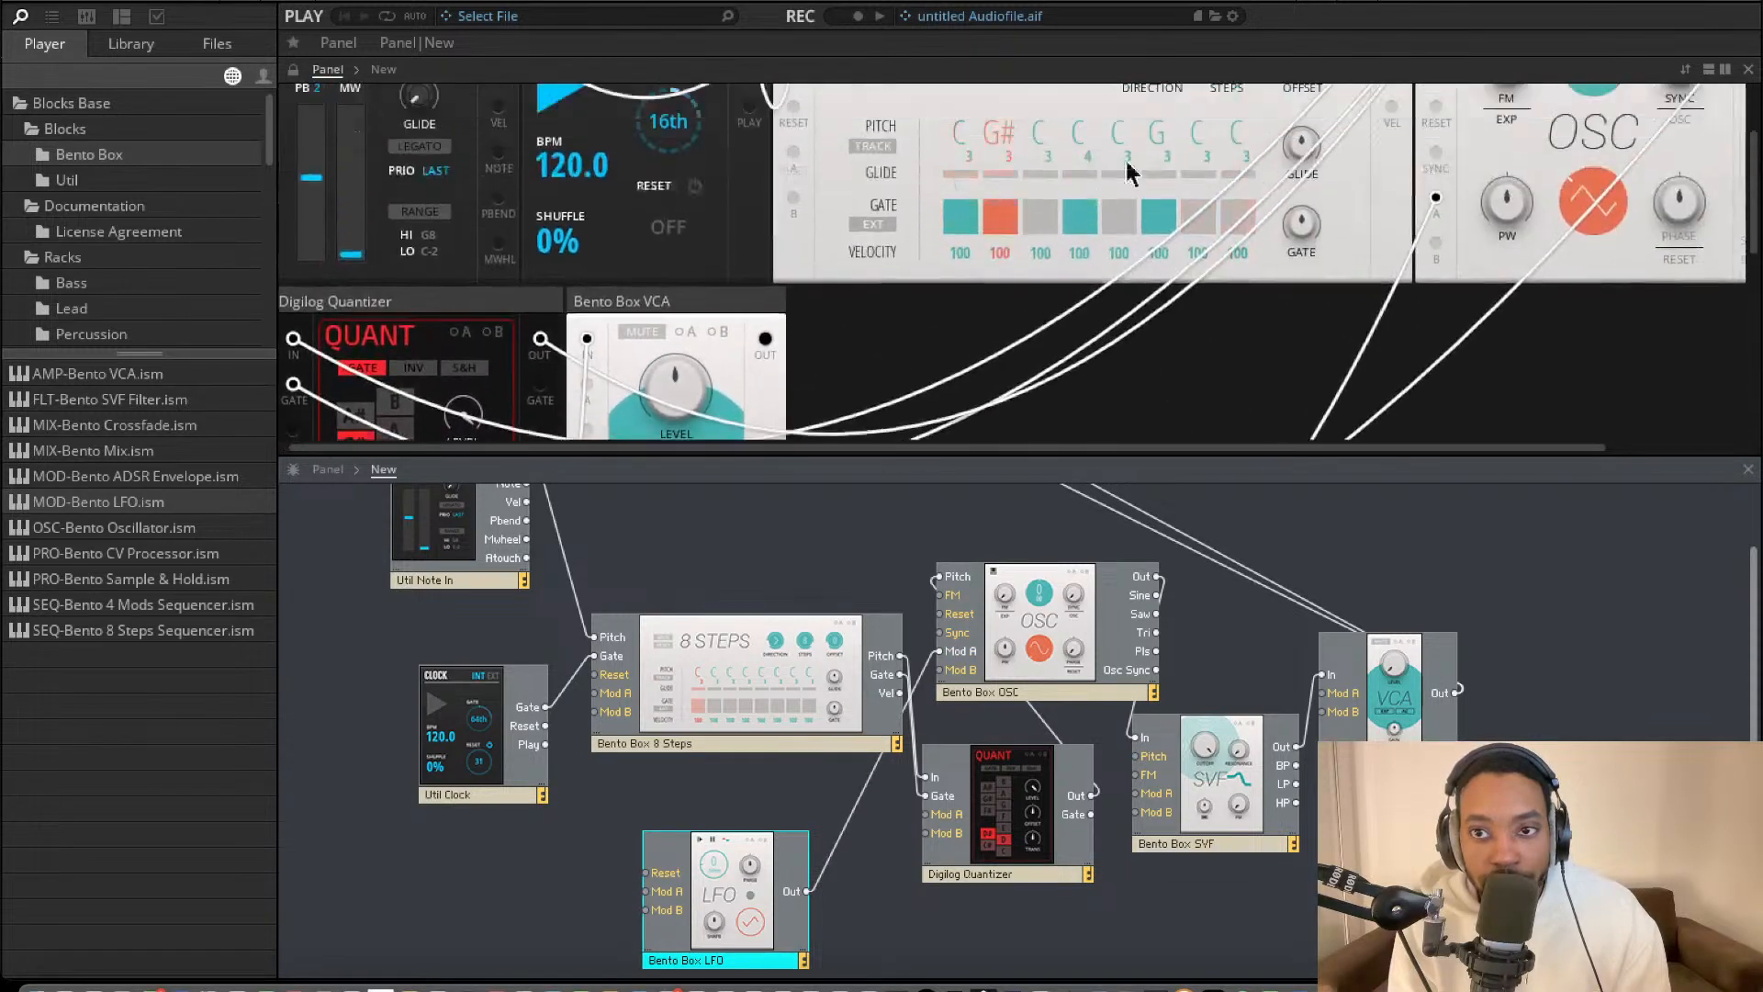
click(1674, 128)
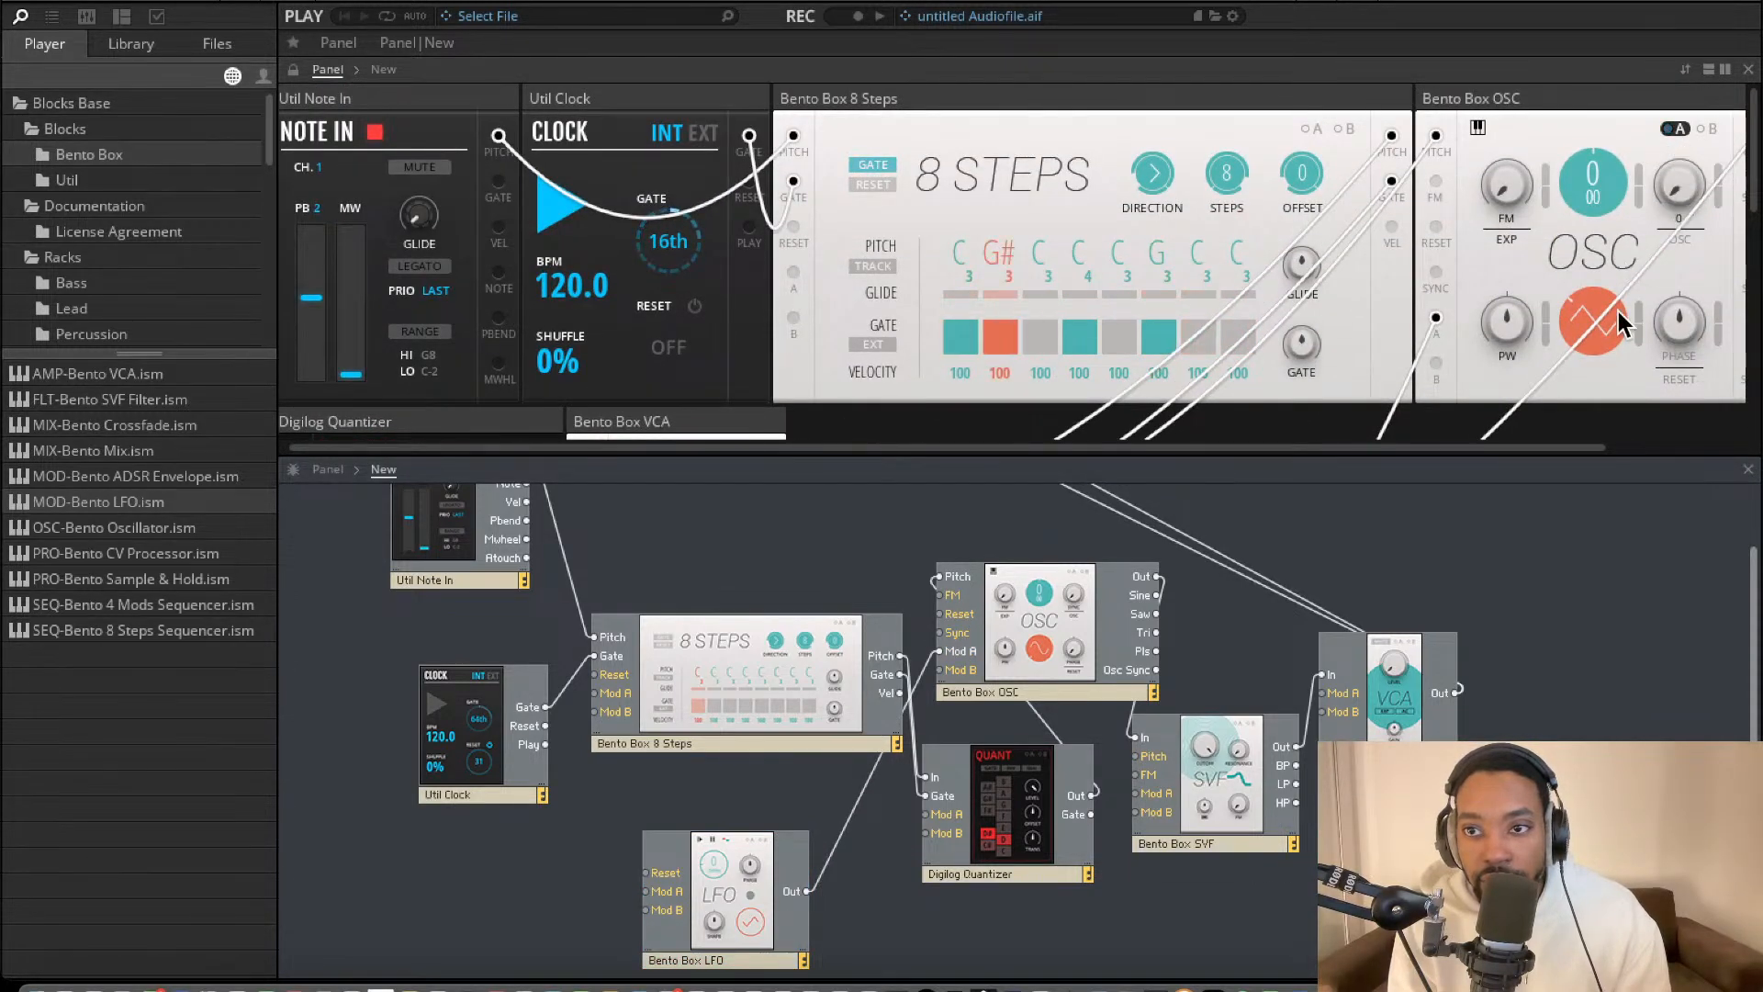
drag(1638, 300, 1638, 246)
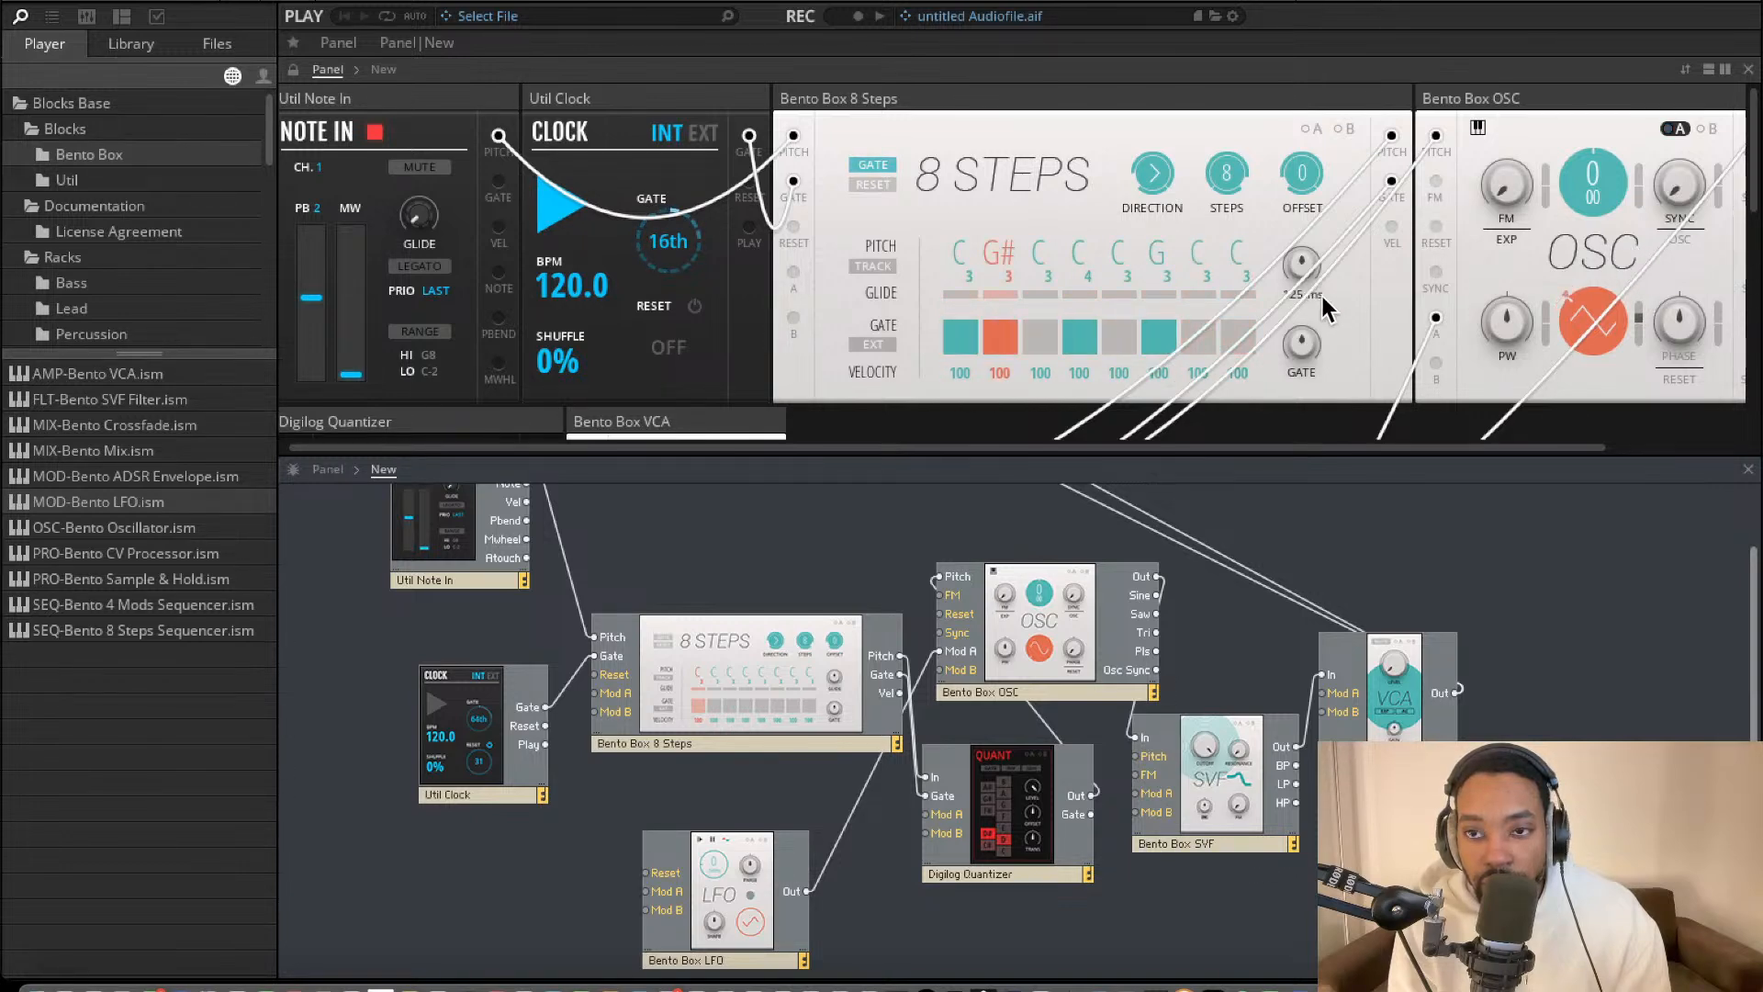
Duplicate the Bento oscillator with its Pitch and Mod A wires, placing the copy below the original and moving the quantizer down.
scroll(1275, 270, down, 5)
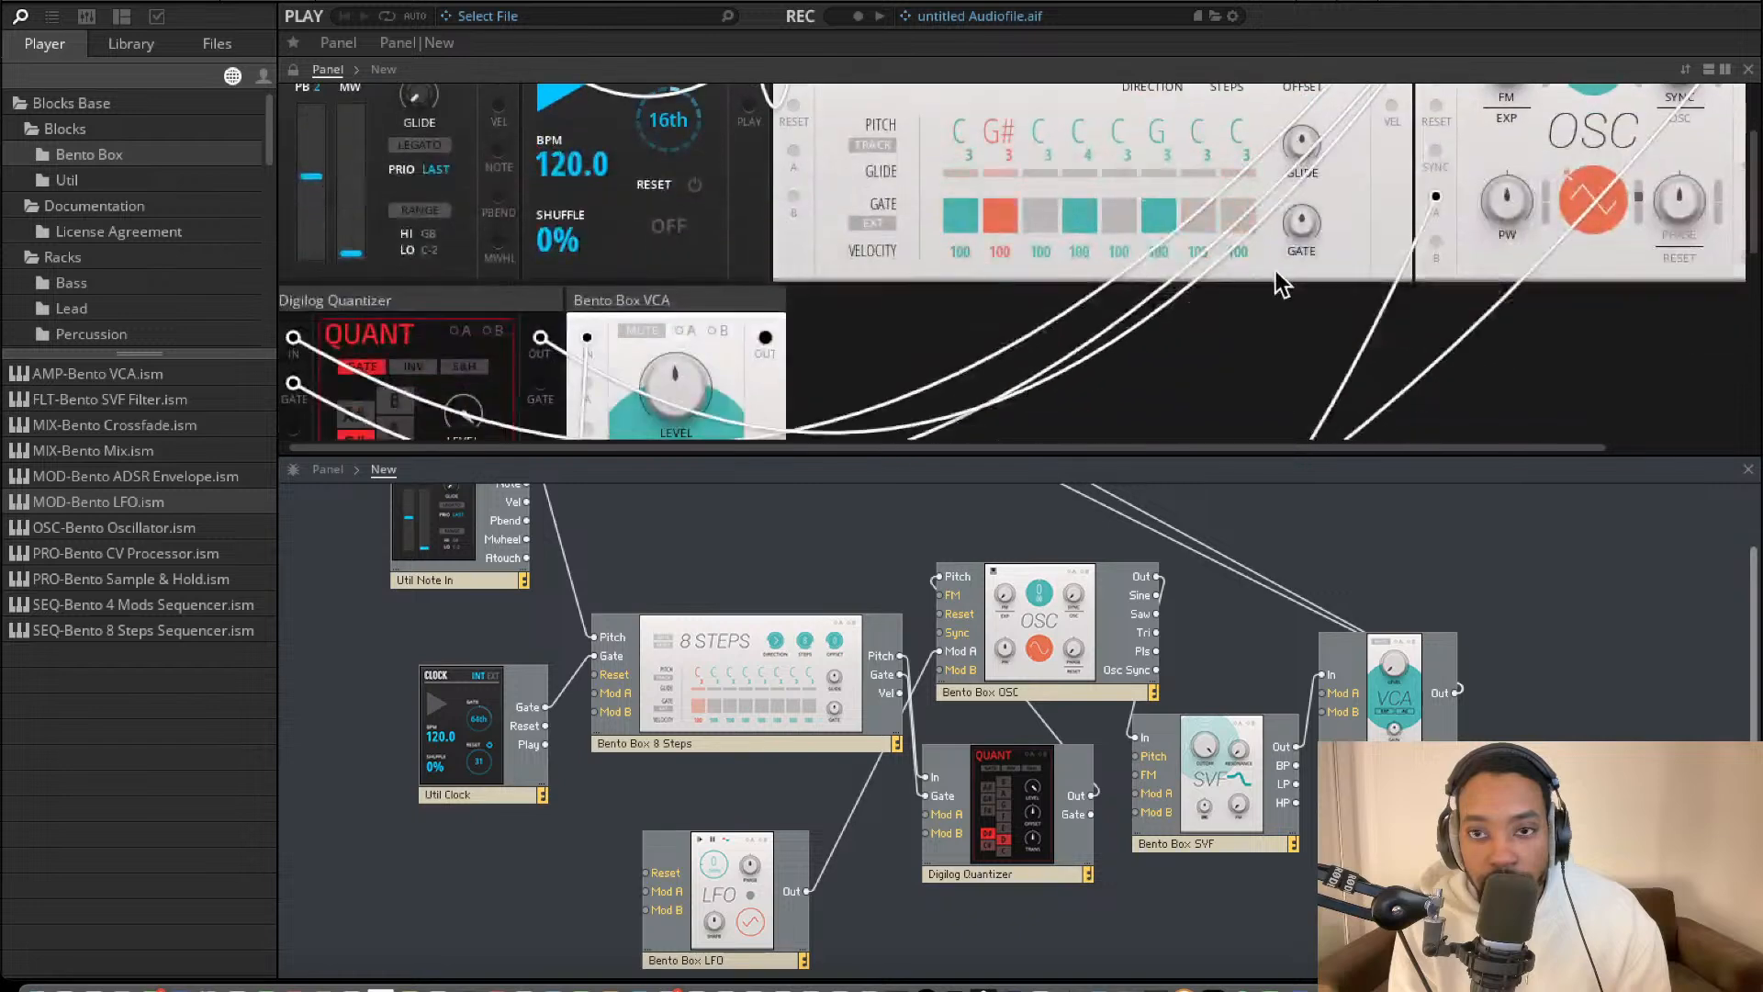
drag(983, 691, 941, 626)
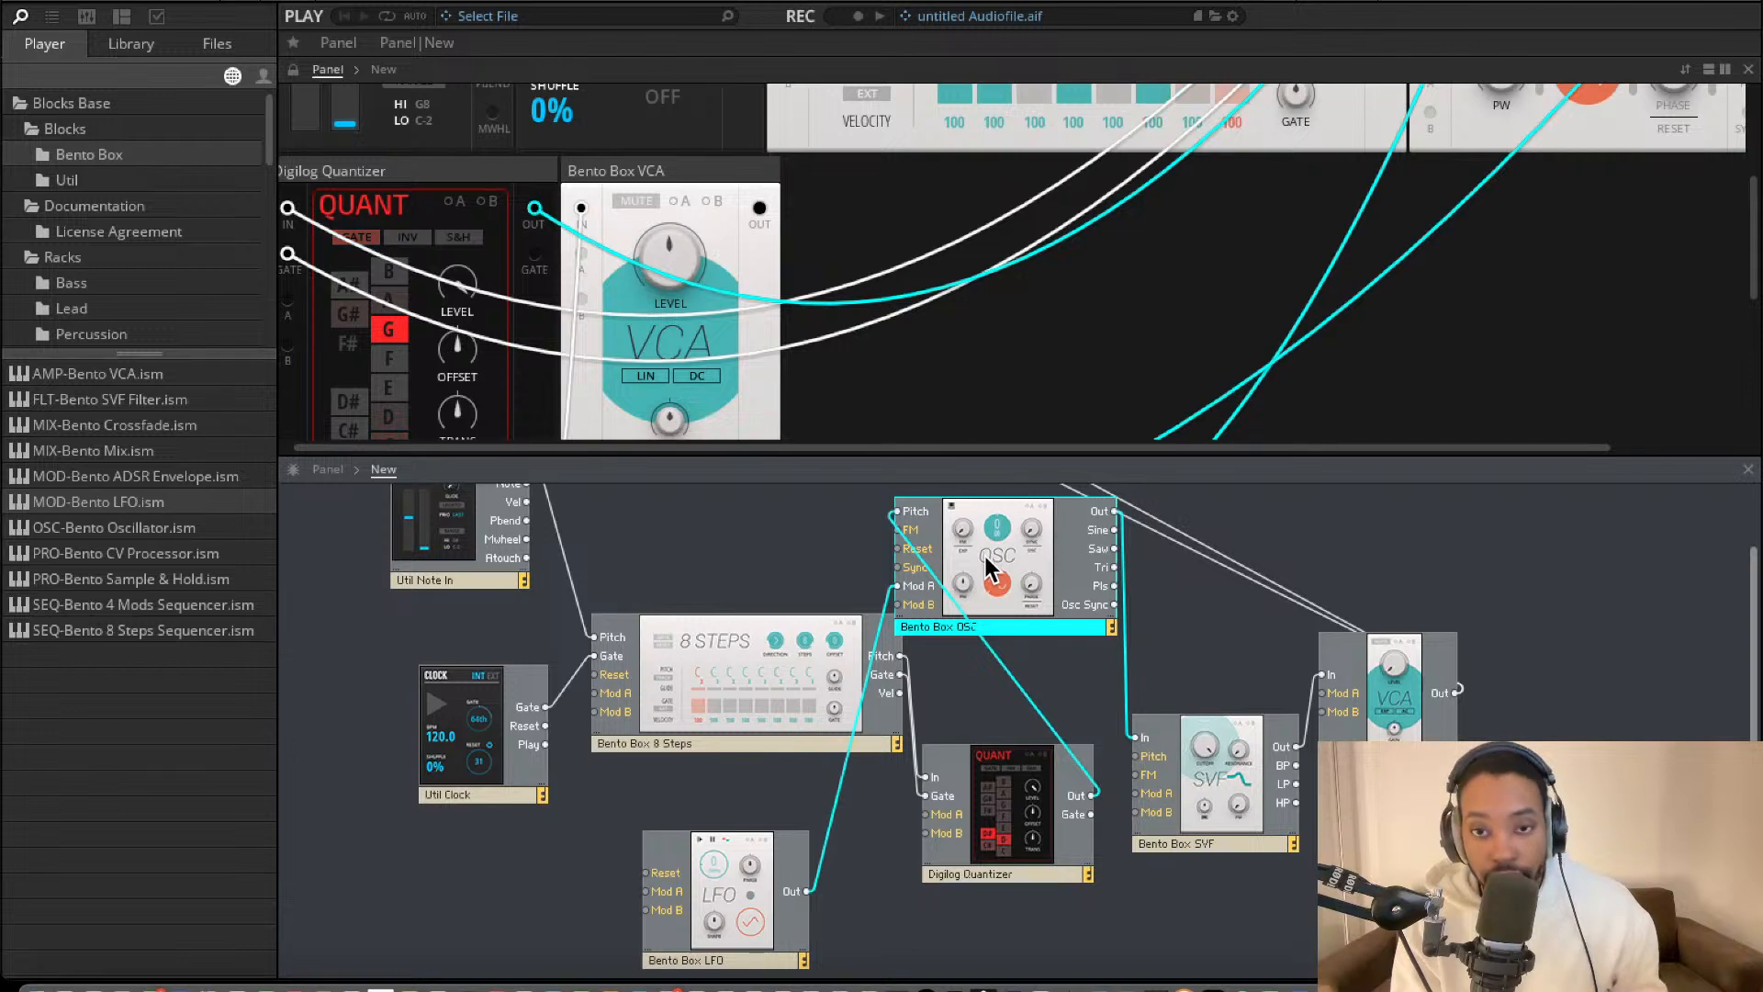
drag(984, 555, 1003, 704)
drag(977, 819, 938, 933)
drag(1006, 665, 1001, 729)
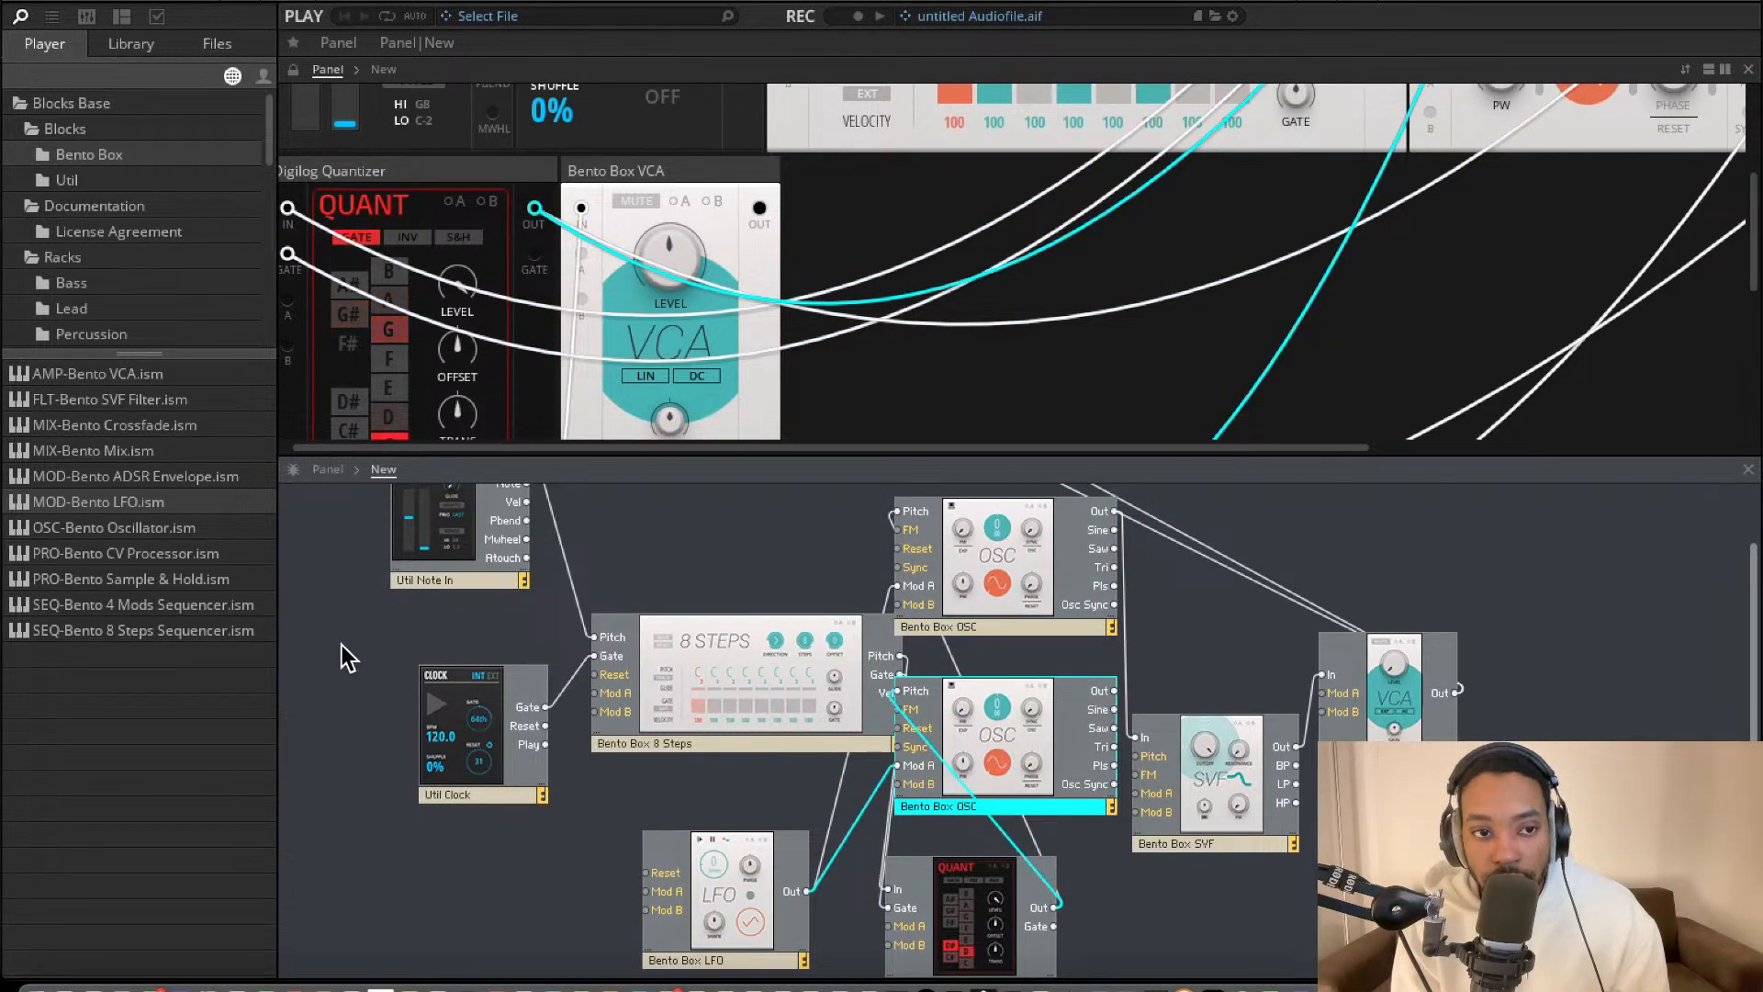
Add a Bento Mix block, wire the two oscillators' Out ports to In 1 and In 2, and move it toward the oscillators.
drag(131, 454, 1226, 610)
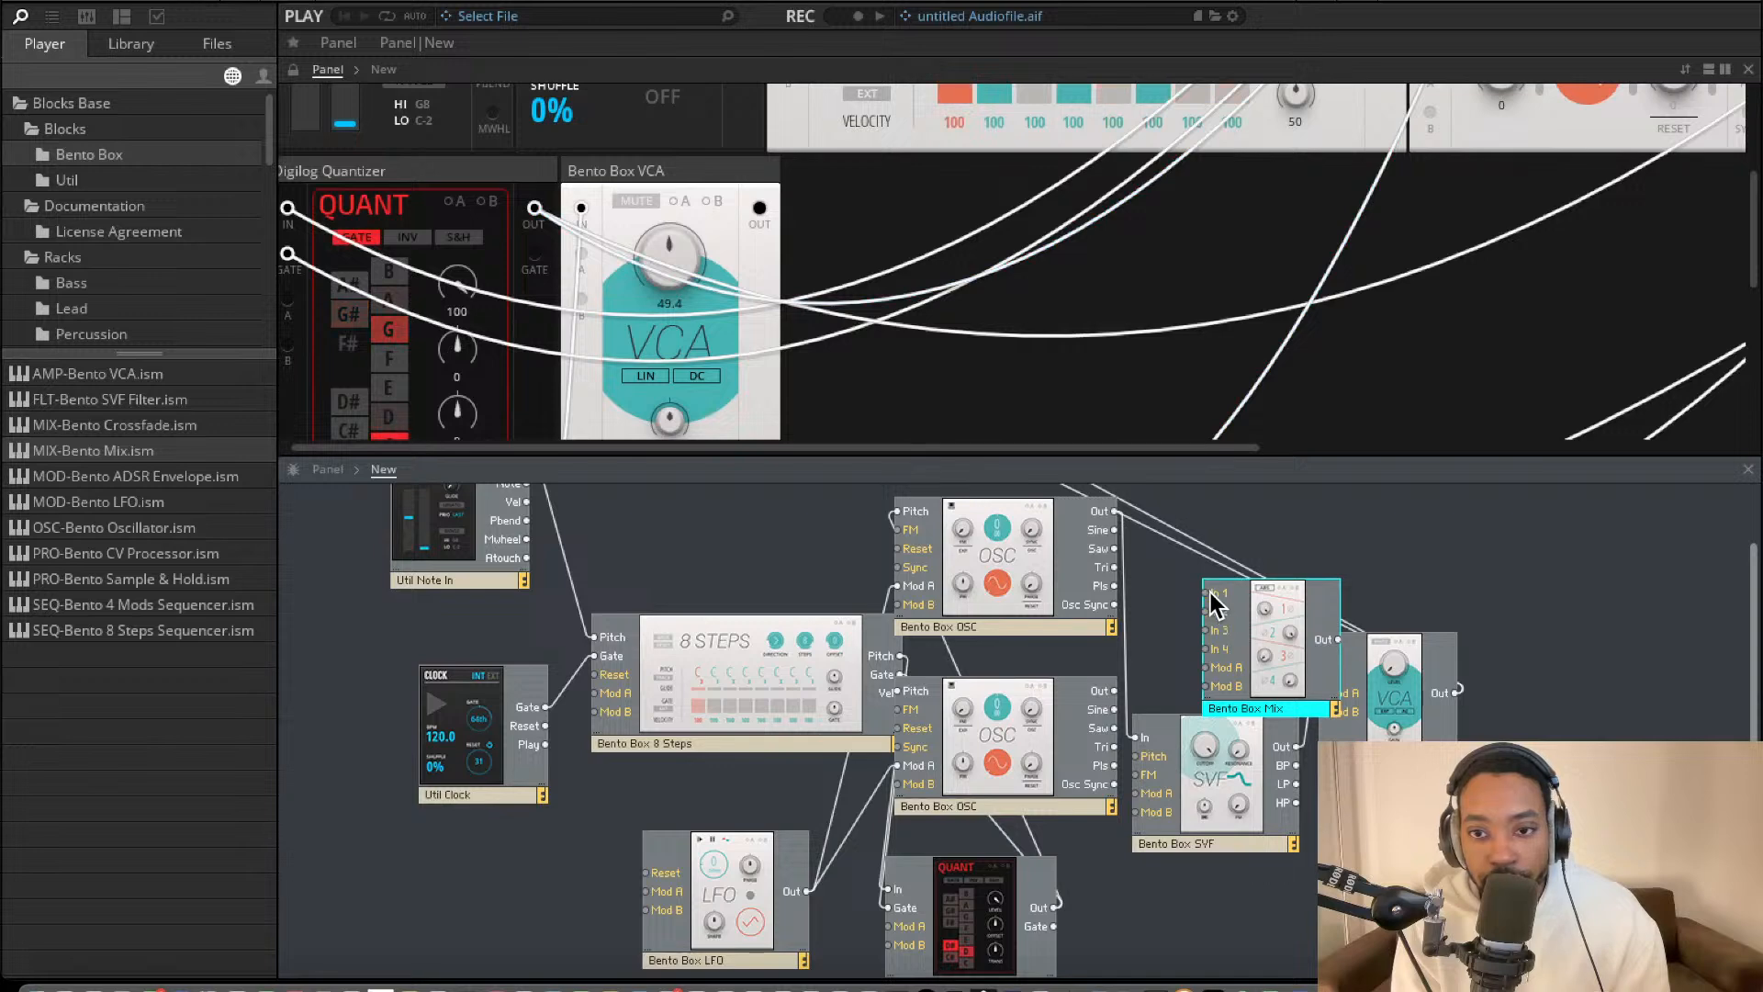
drag(1112, 522, 1206, 592)
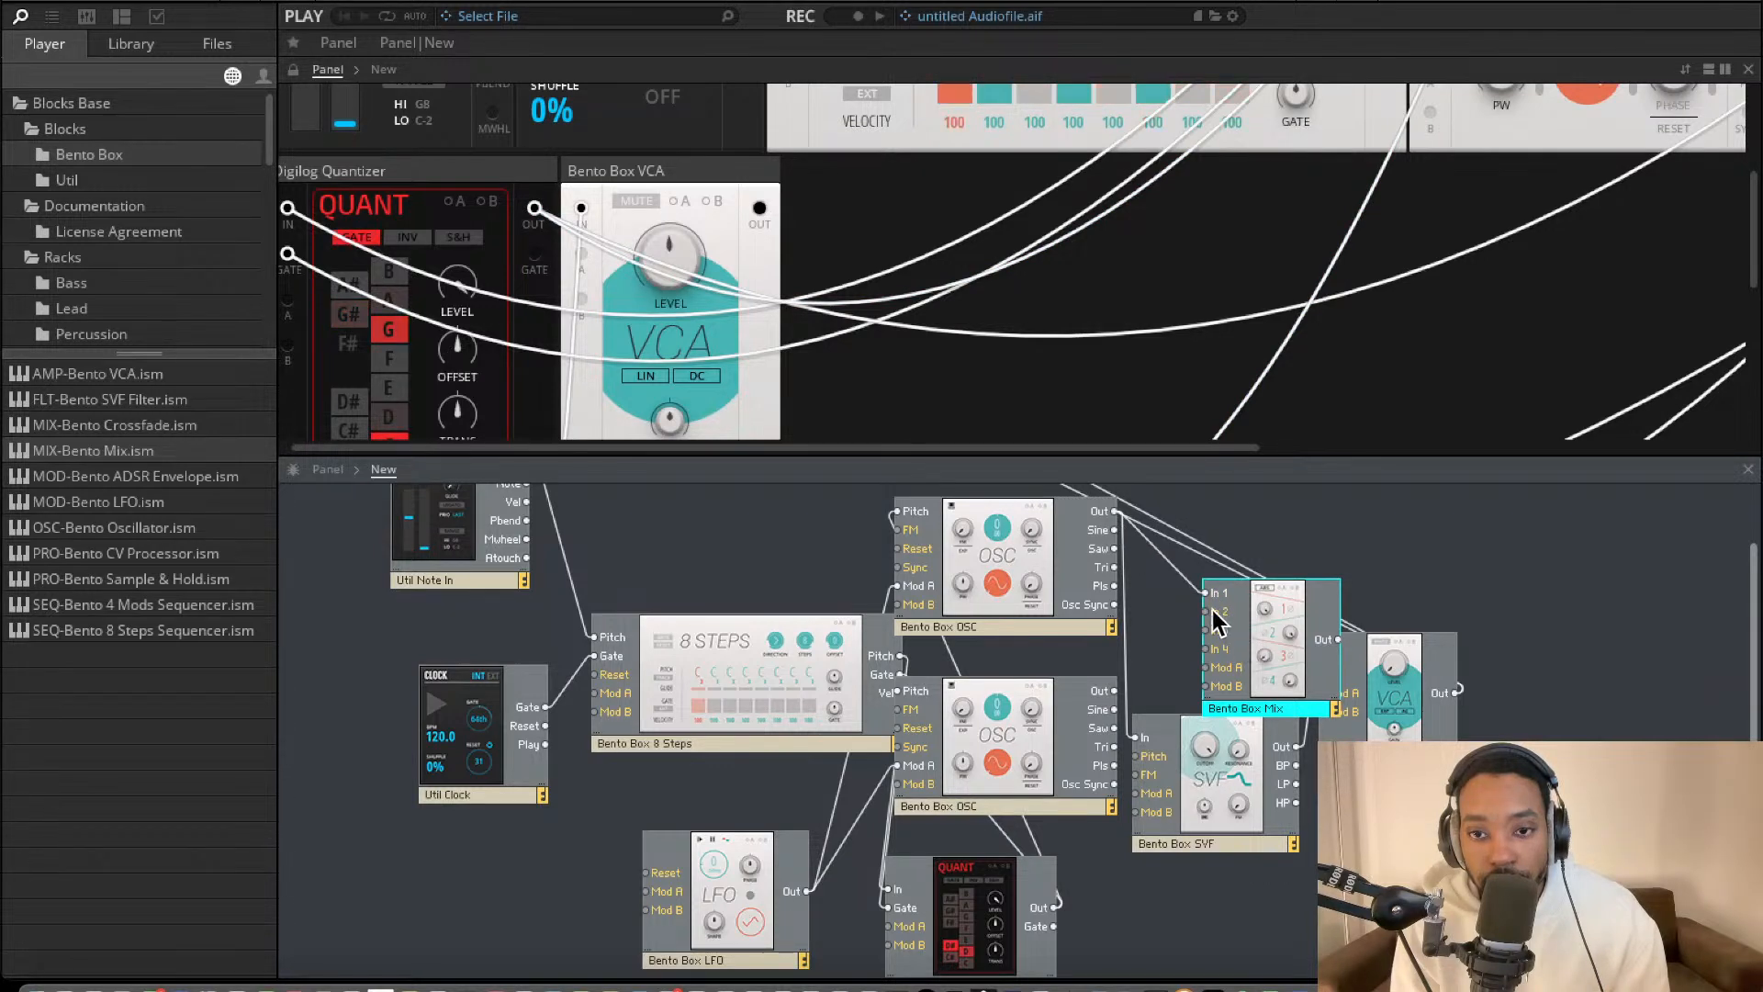
drag(1101, 689, 1105, 690)
drag(1258, 641, 1065, 643)
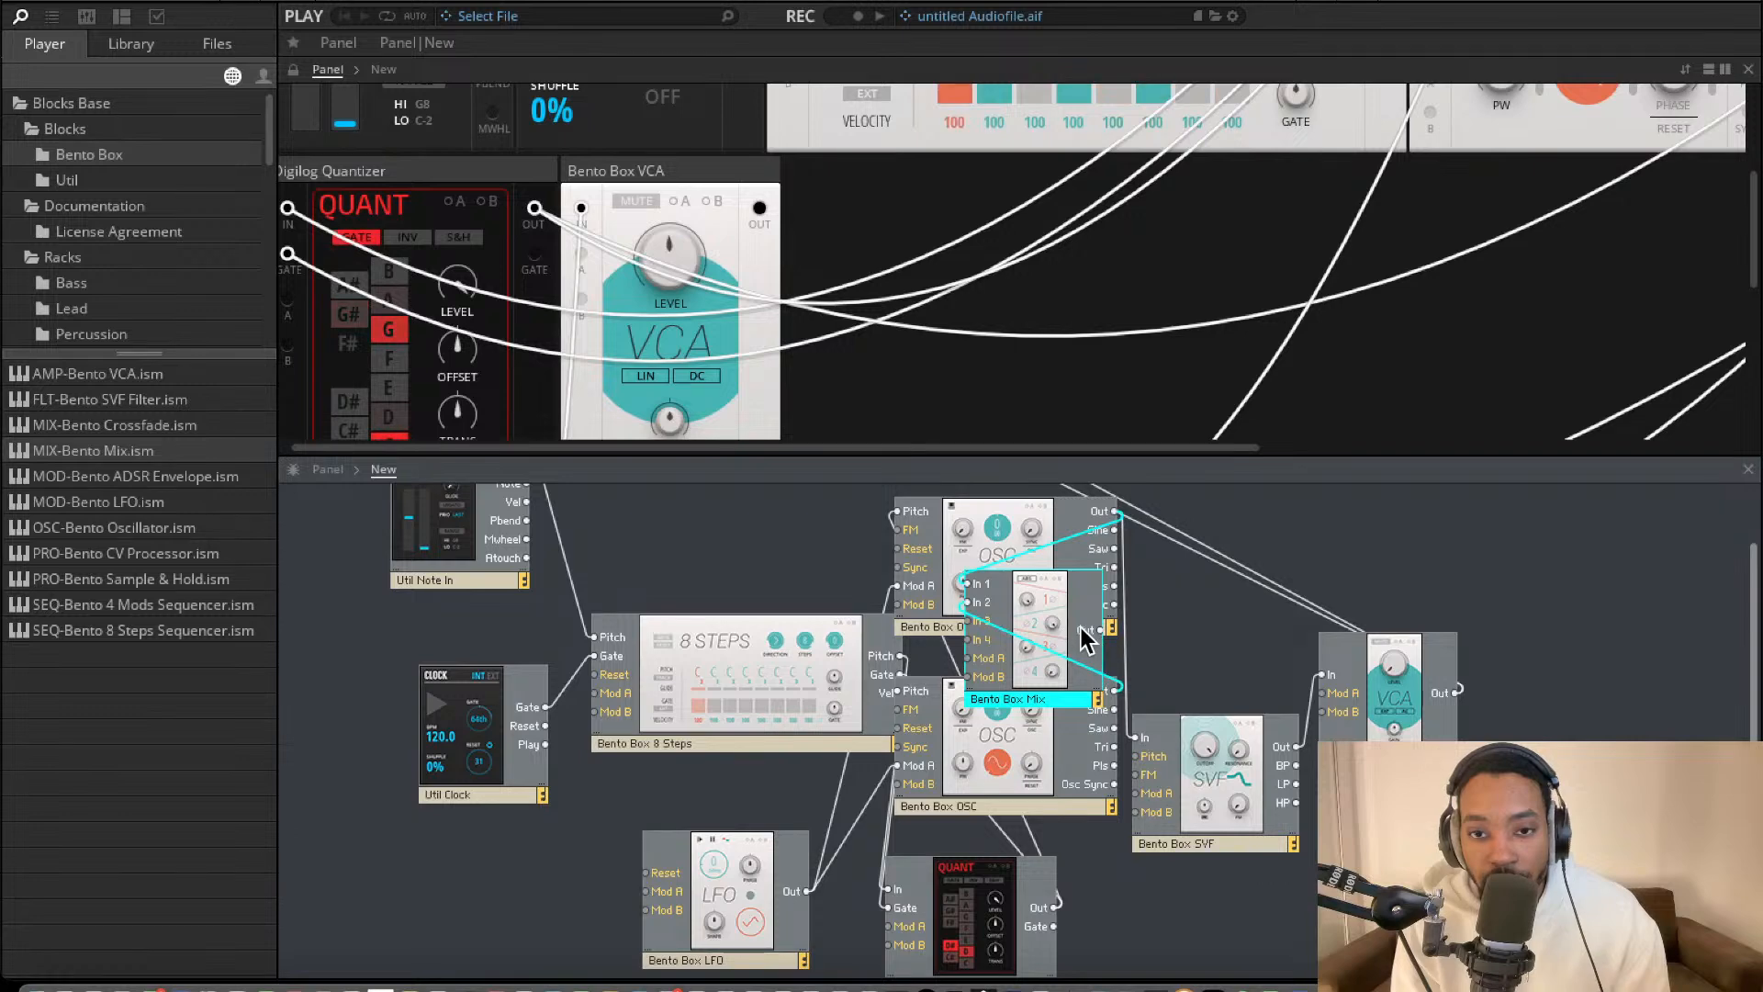
Move the SVF filter toward the VCA and place the Mix block just to the right of the two oscillators.
drag(1158, 733, 1241, 771)
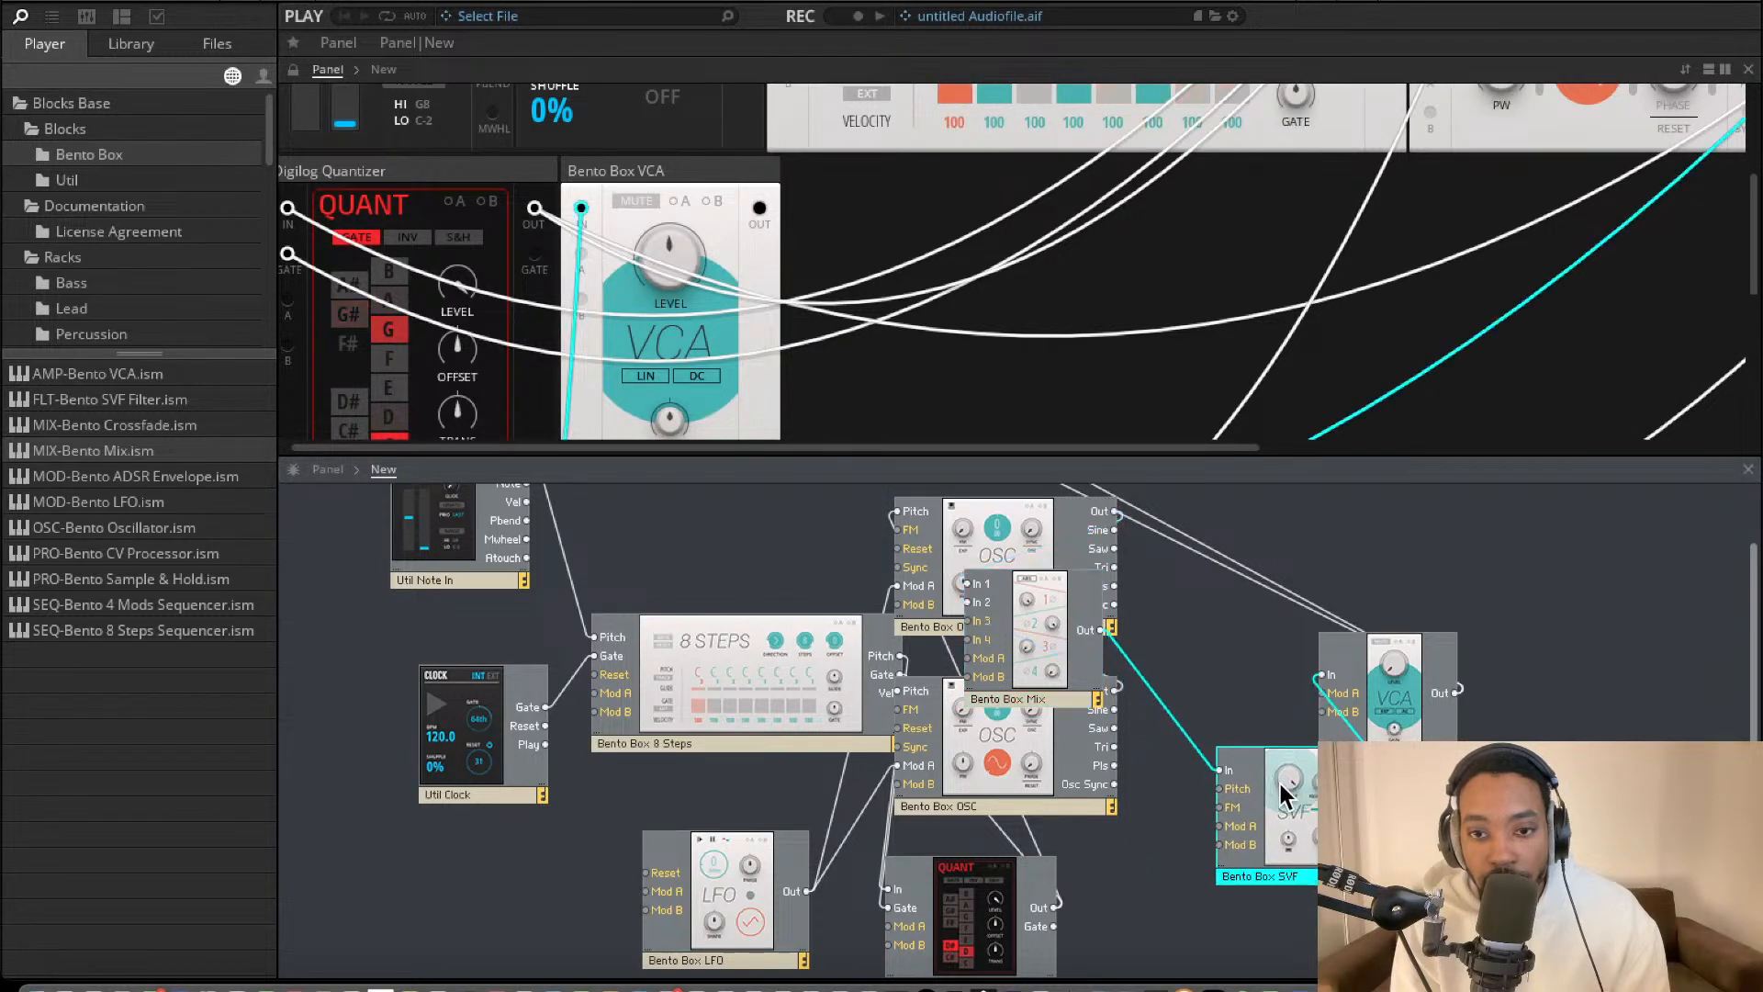
drag(1031, 649, 1178, 667)
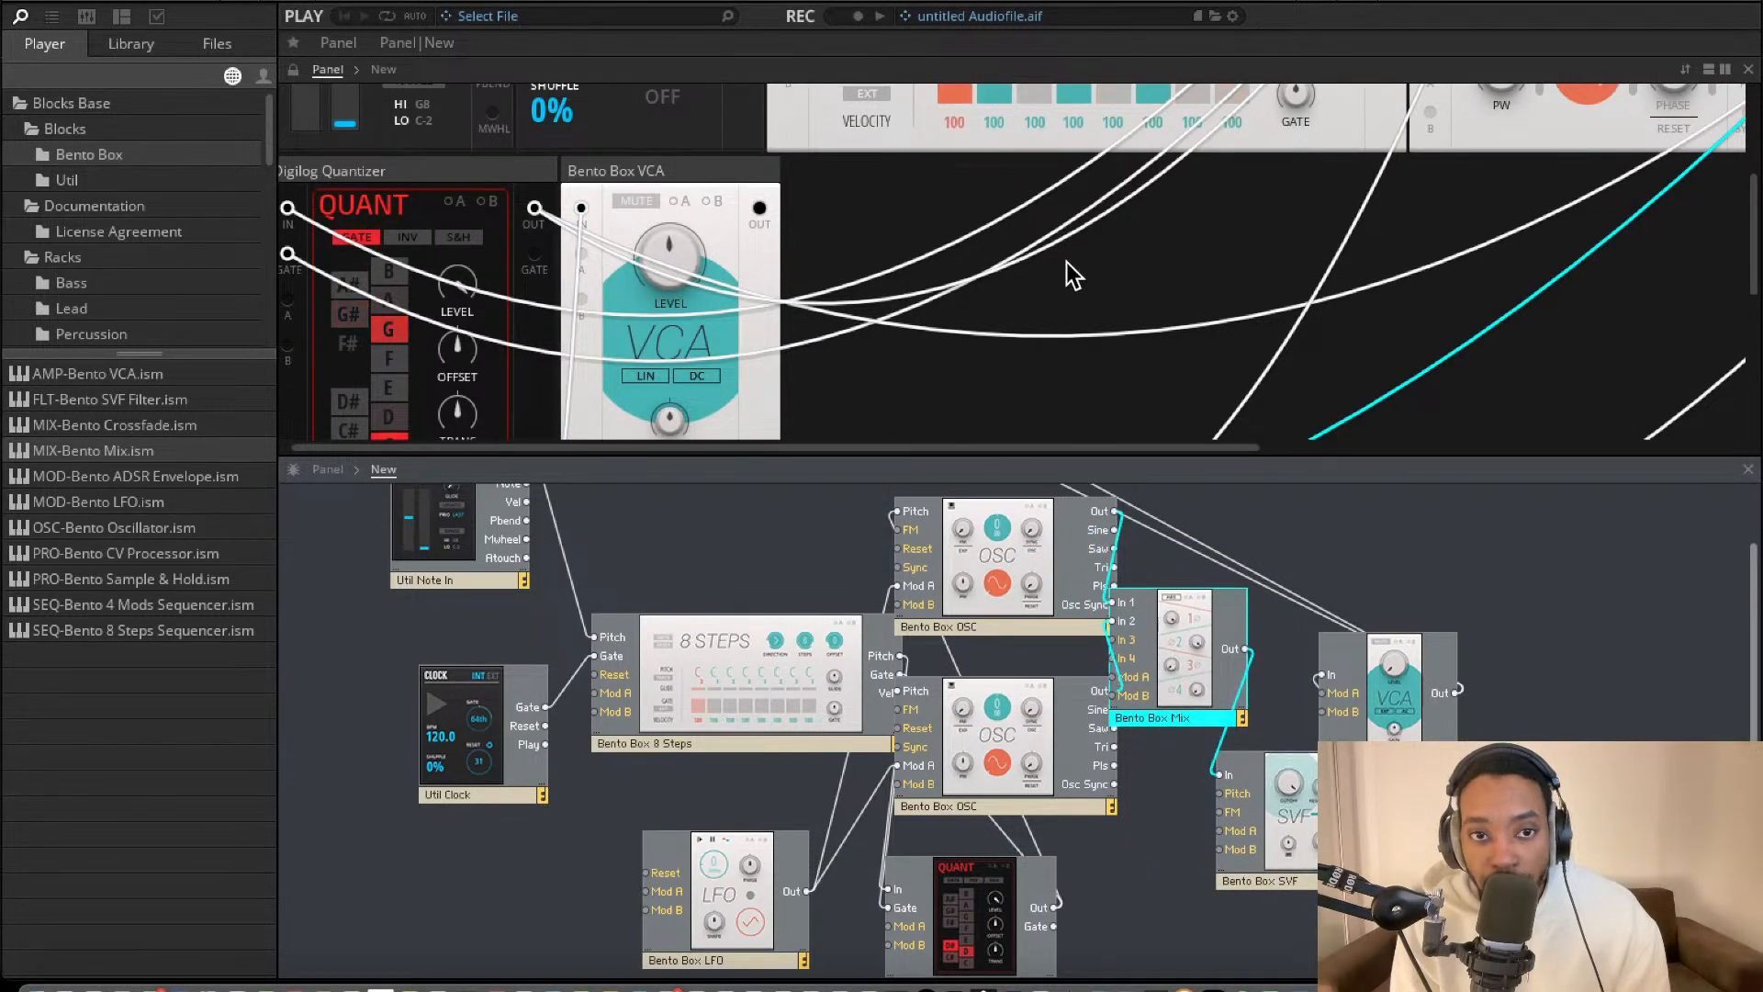
Raise the Mix block's channel 1 level to about 77.2 and its channel 2 level to about 69.2.
scroll(1066, 261, up, 3)
scroll(1057, 263, down, 3)
scroll(1056, 262, right, 6)
scroll(1056, 262, up, 5)
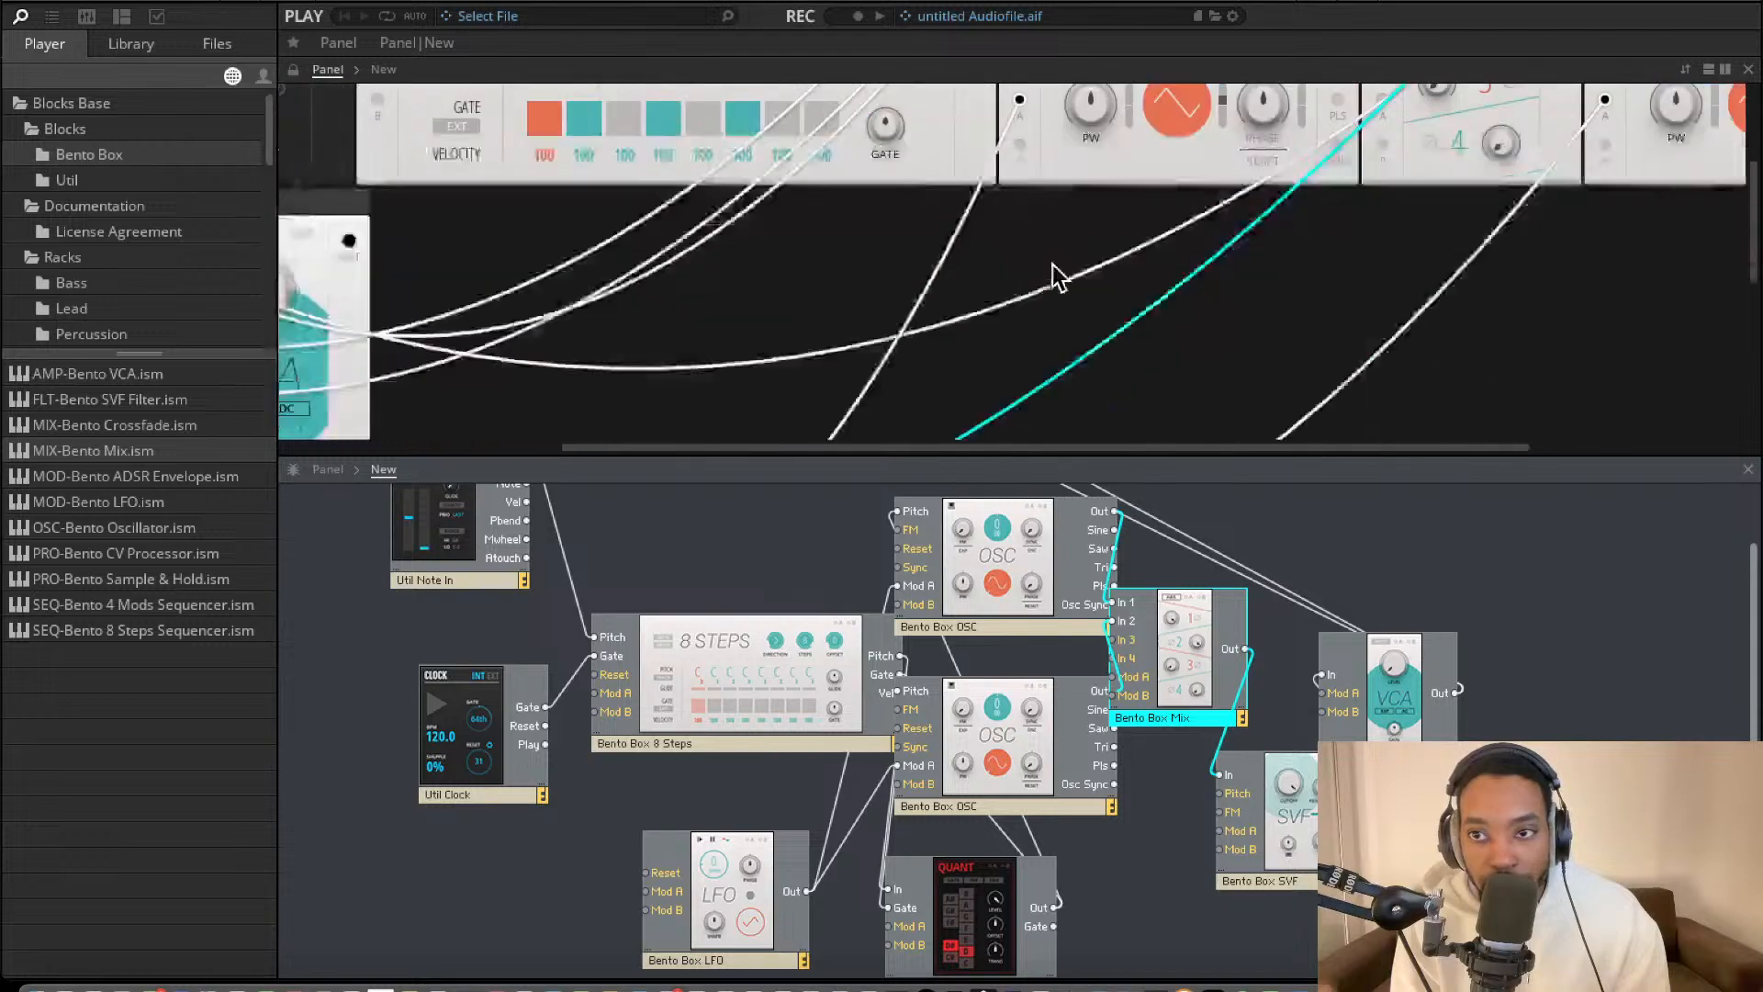
scroll(1054, 264, left, 7)
scroll(1052, 266, down, 2)
scroll(1065, 280, up, 4)
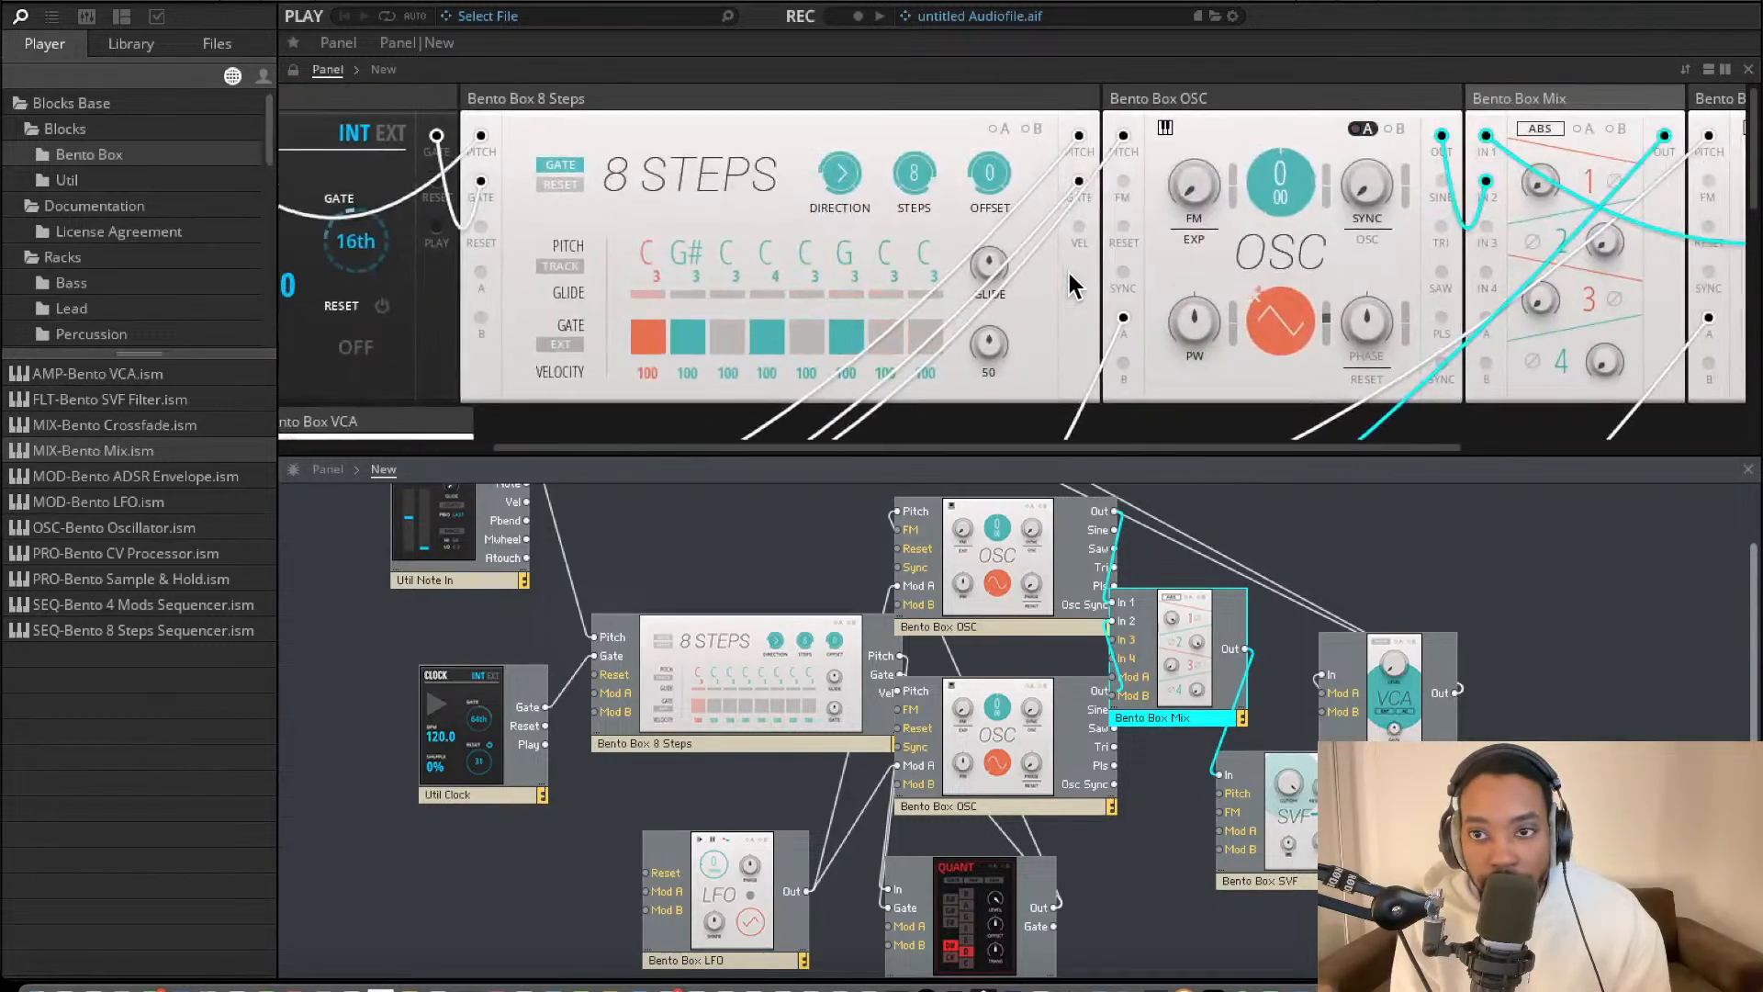
scroll(1070, 283, right, 3)
drag(1420, 180, 1408, 41)
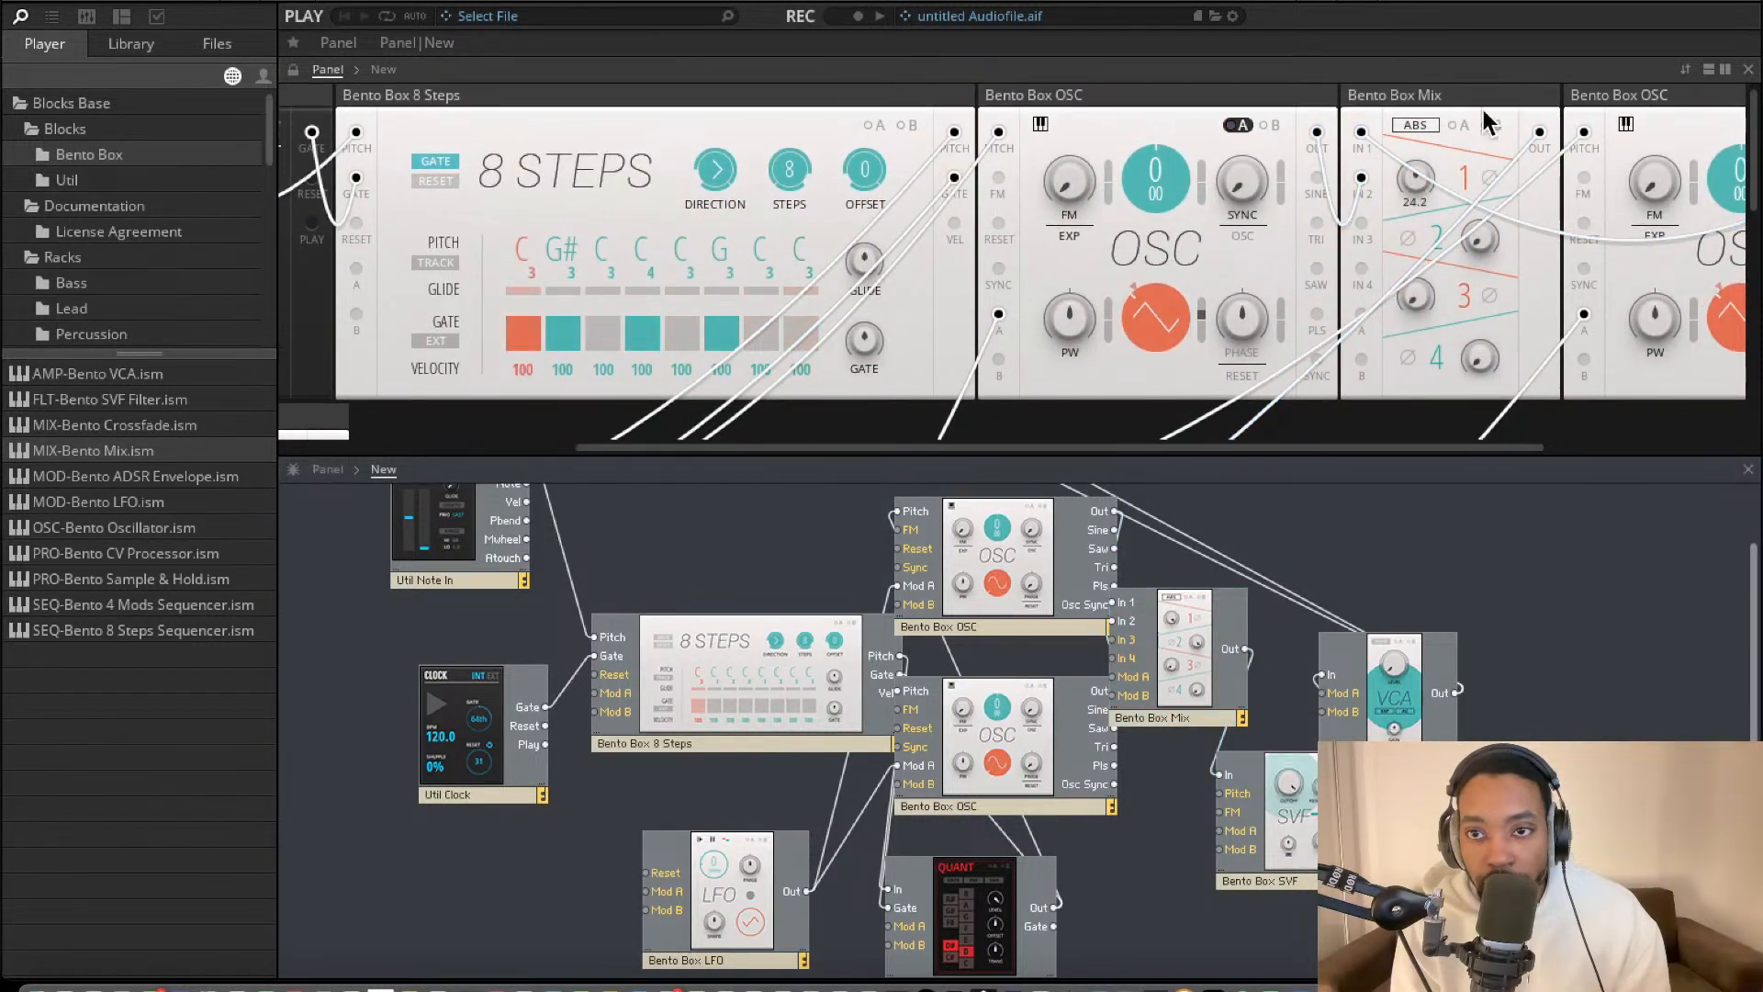
drag(1485, 244, 1458, 2)
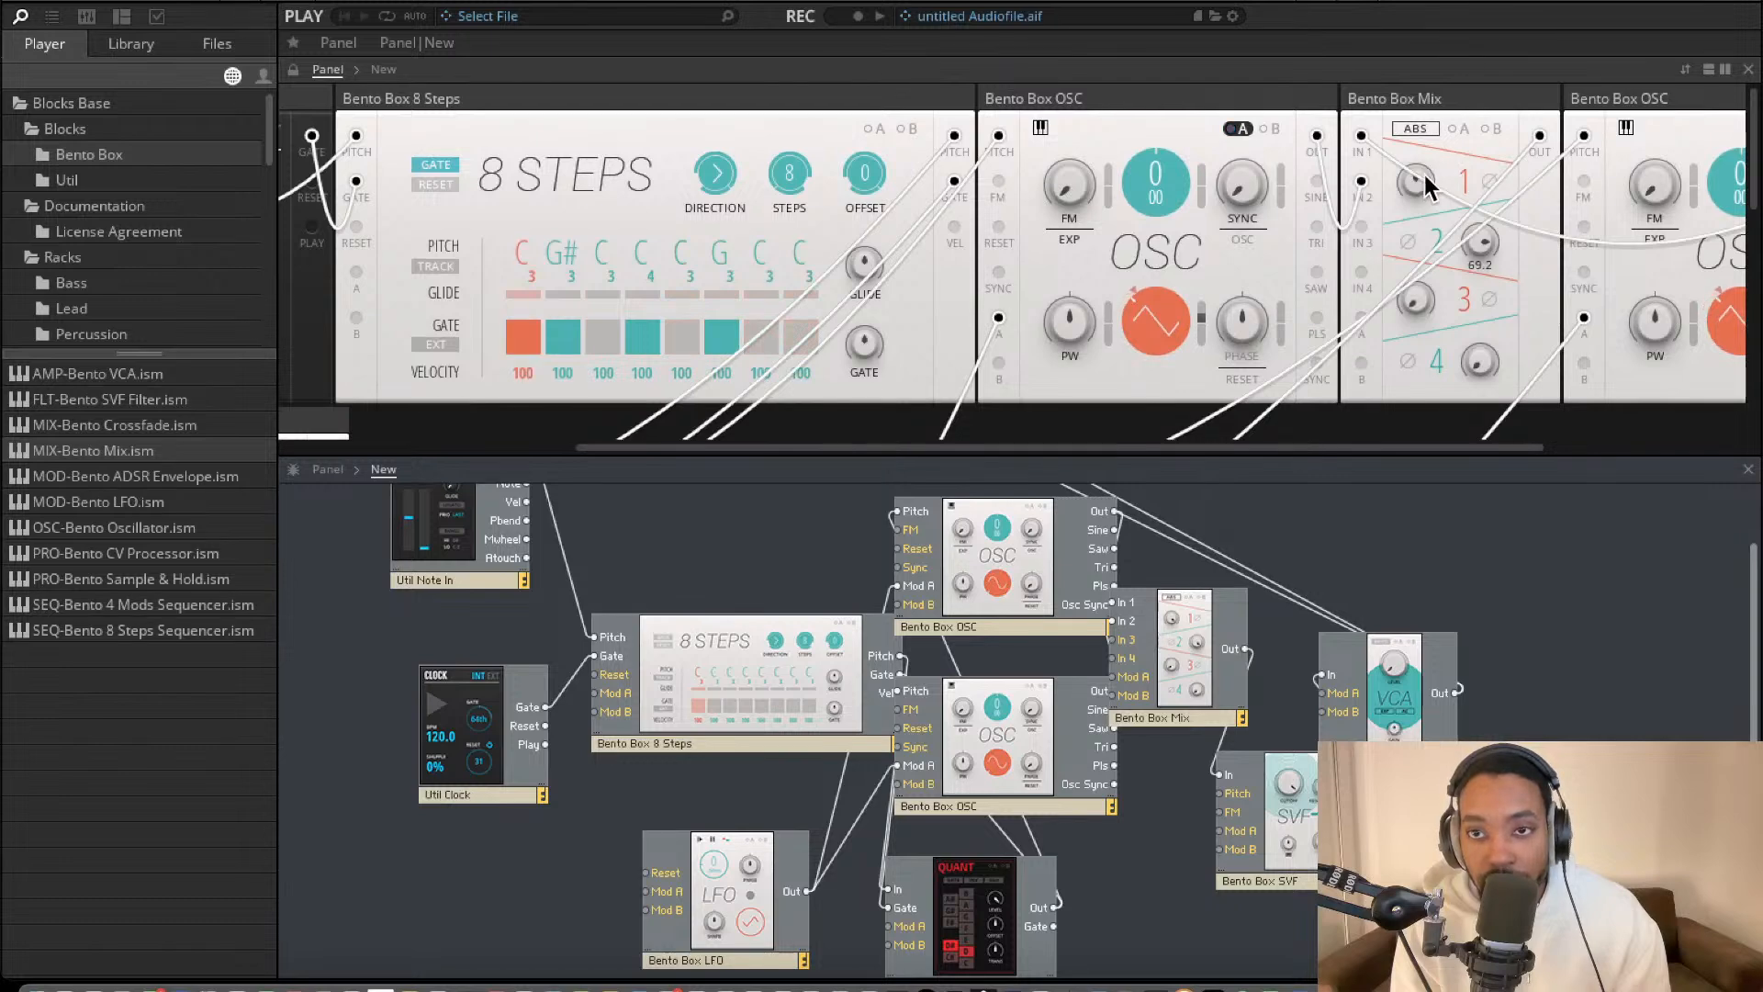
drag(1419, 173, 1418, 123)
scroll(1434, 147, up, 1)
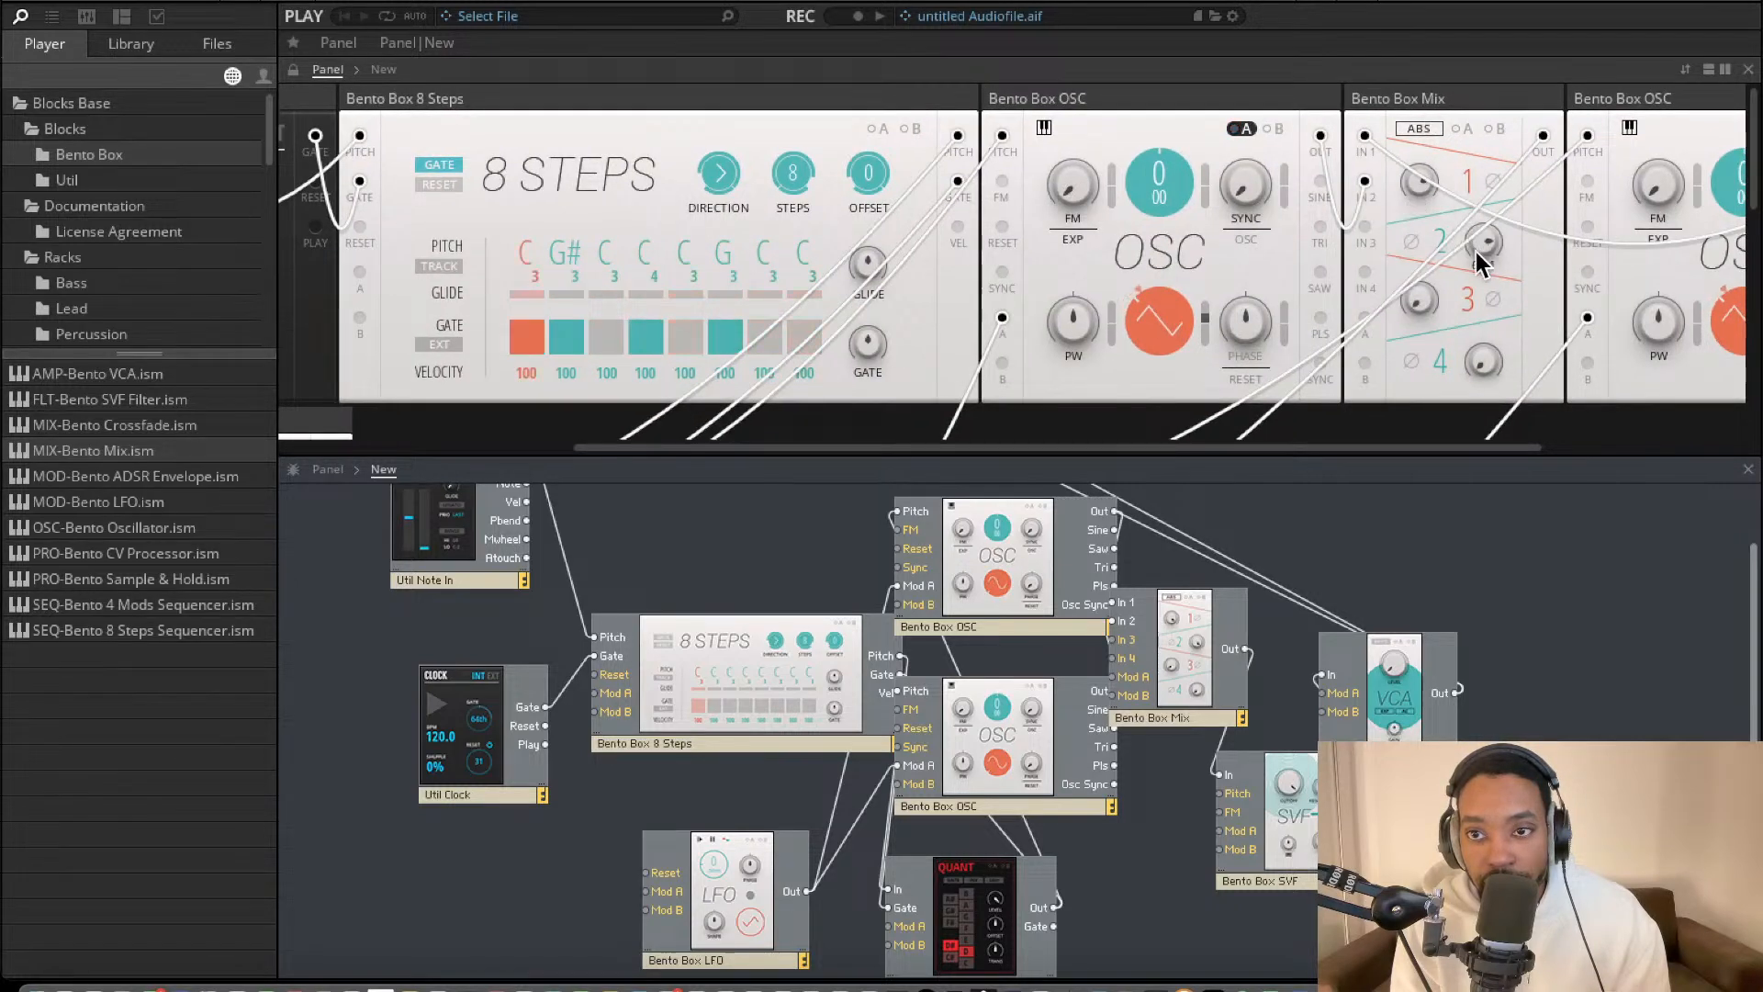
Tune the oscillator feeding Mix In 1 down an octave, to about -12 semitones and 02 cents.
scroll(1545, 216, right, 3)
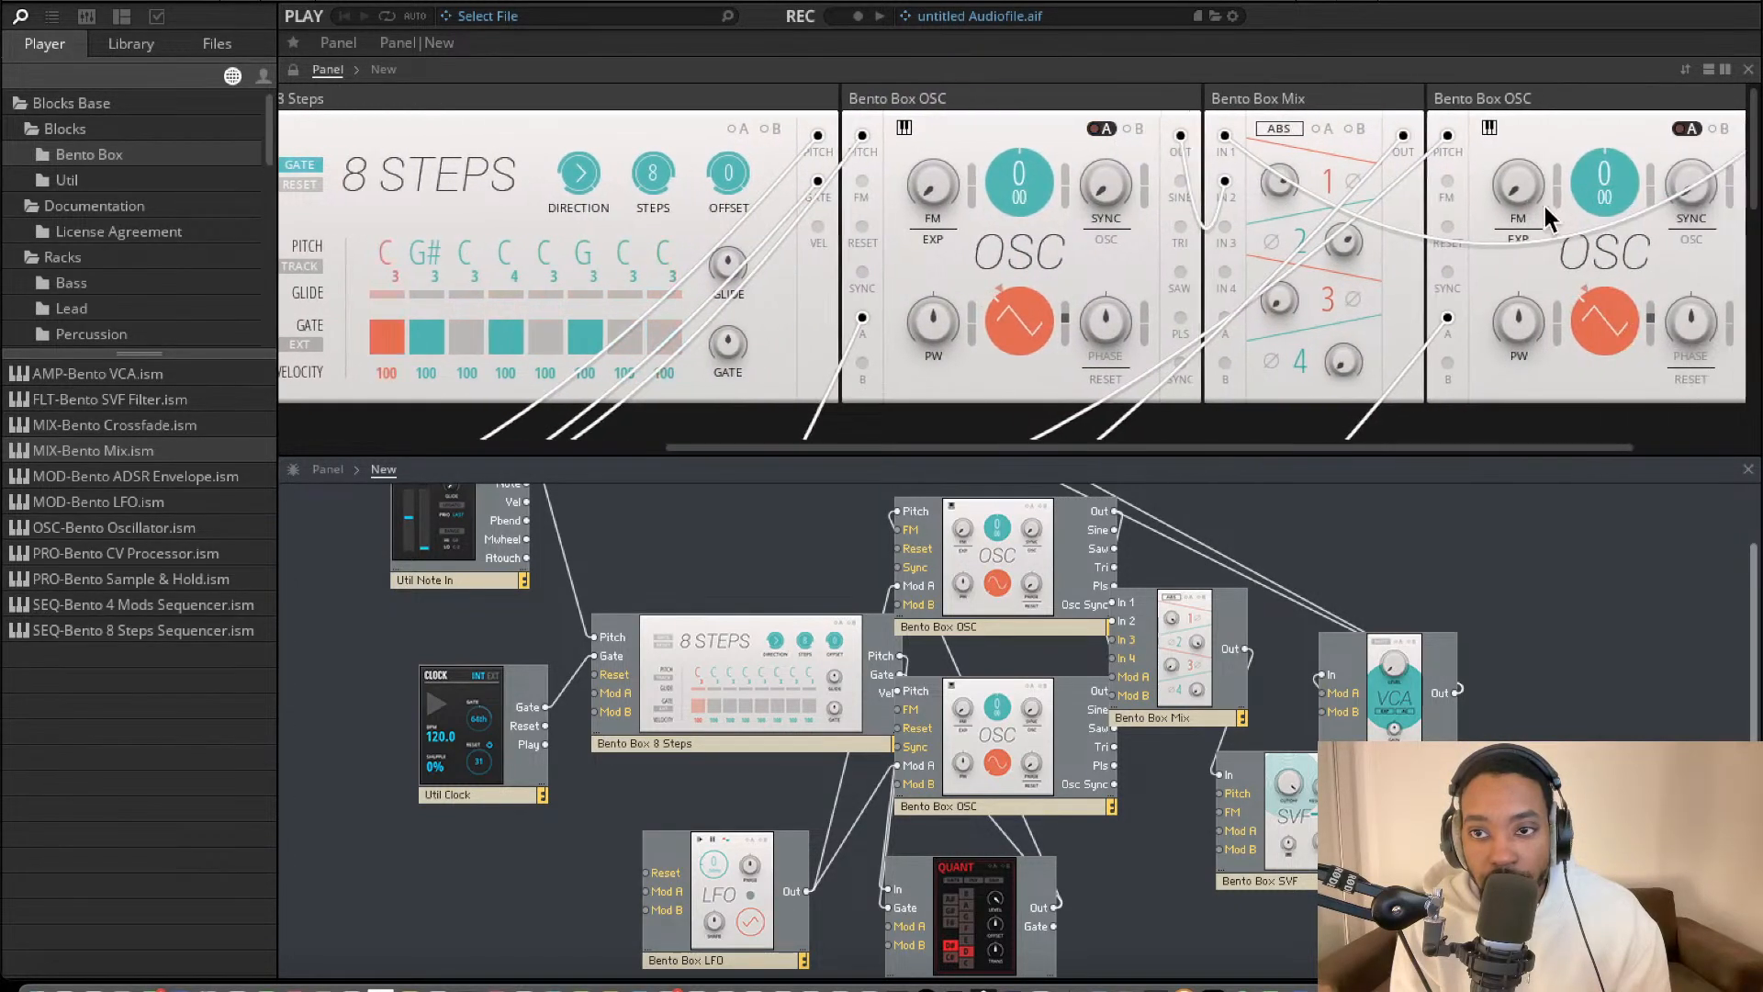
scroll(1545, 215, right, 3)
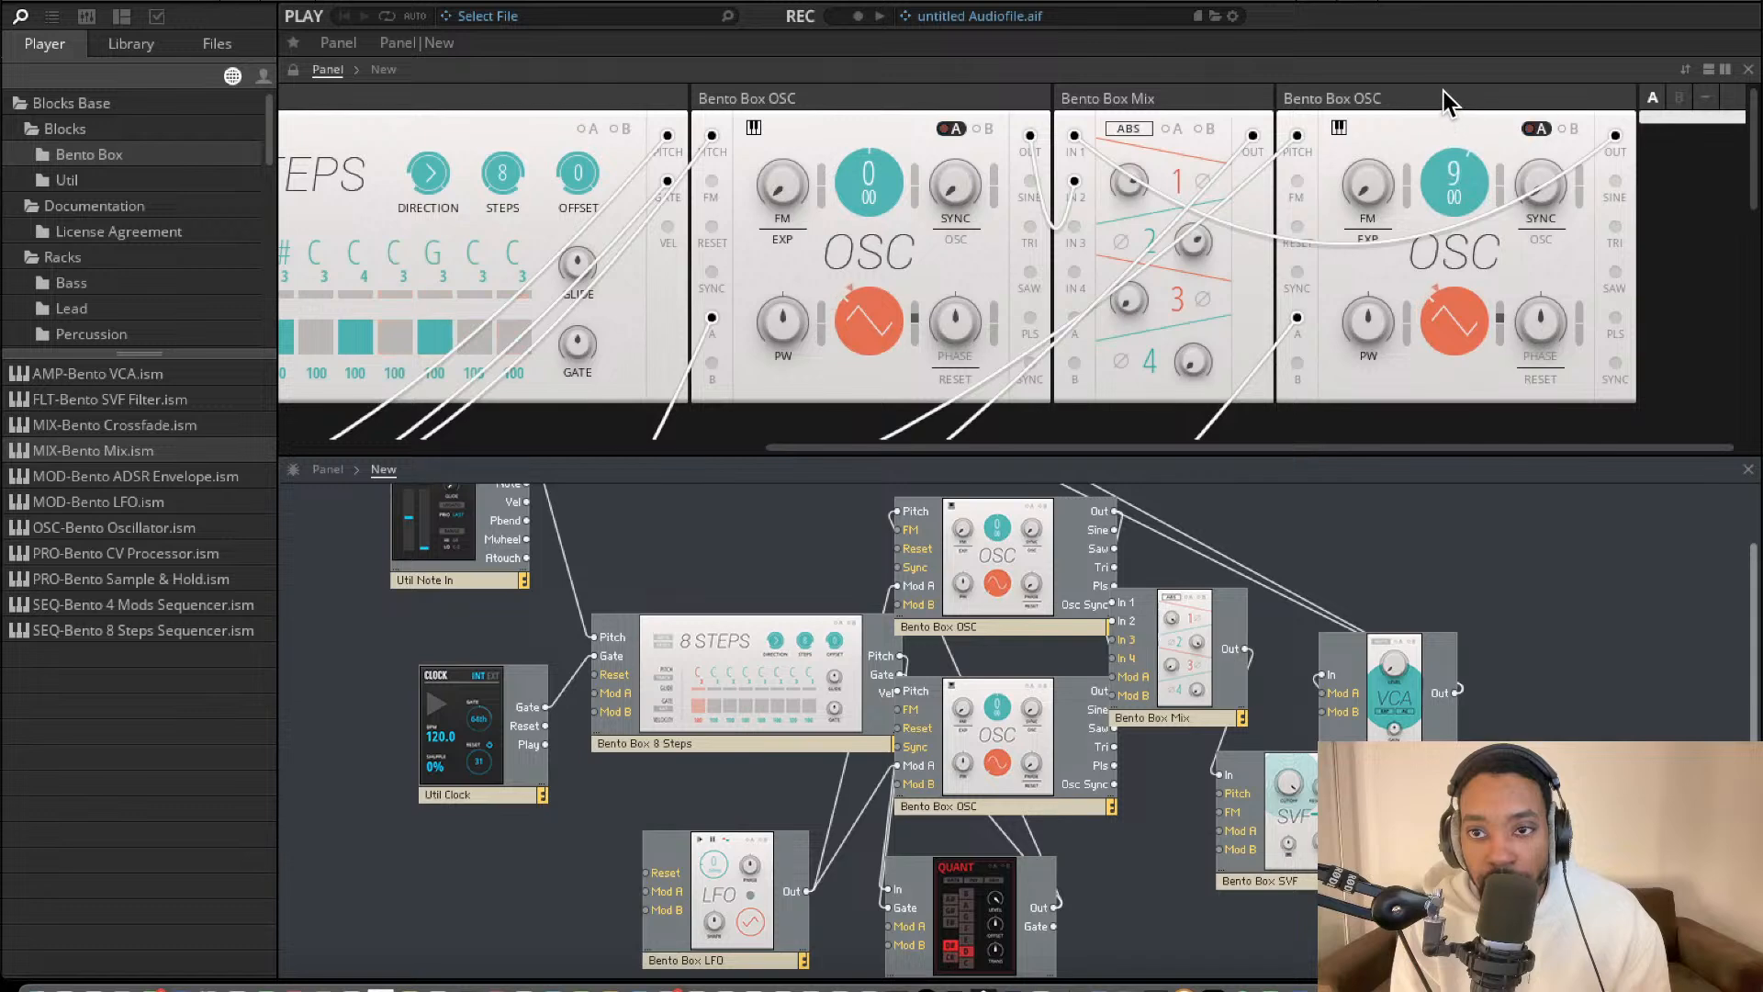
drag(1449, 83, 1449, 75)
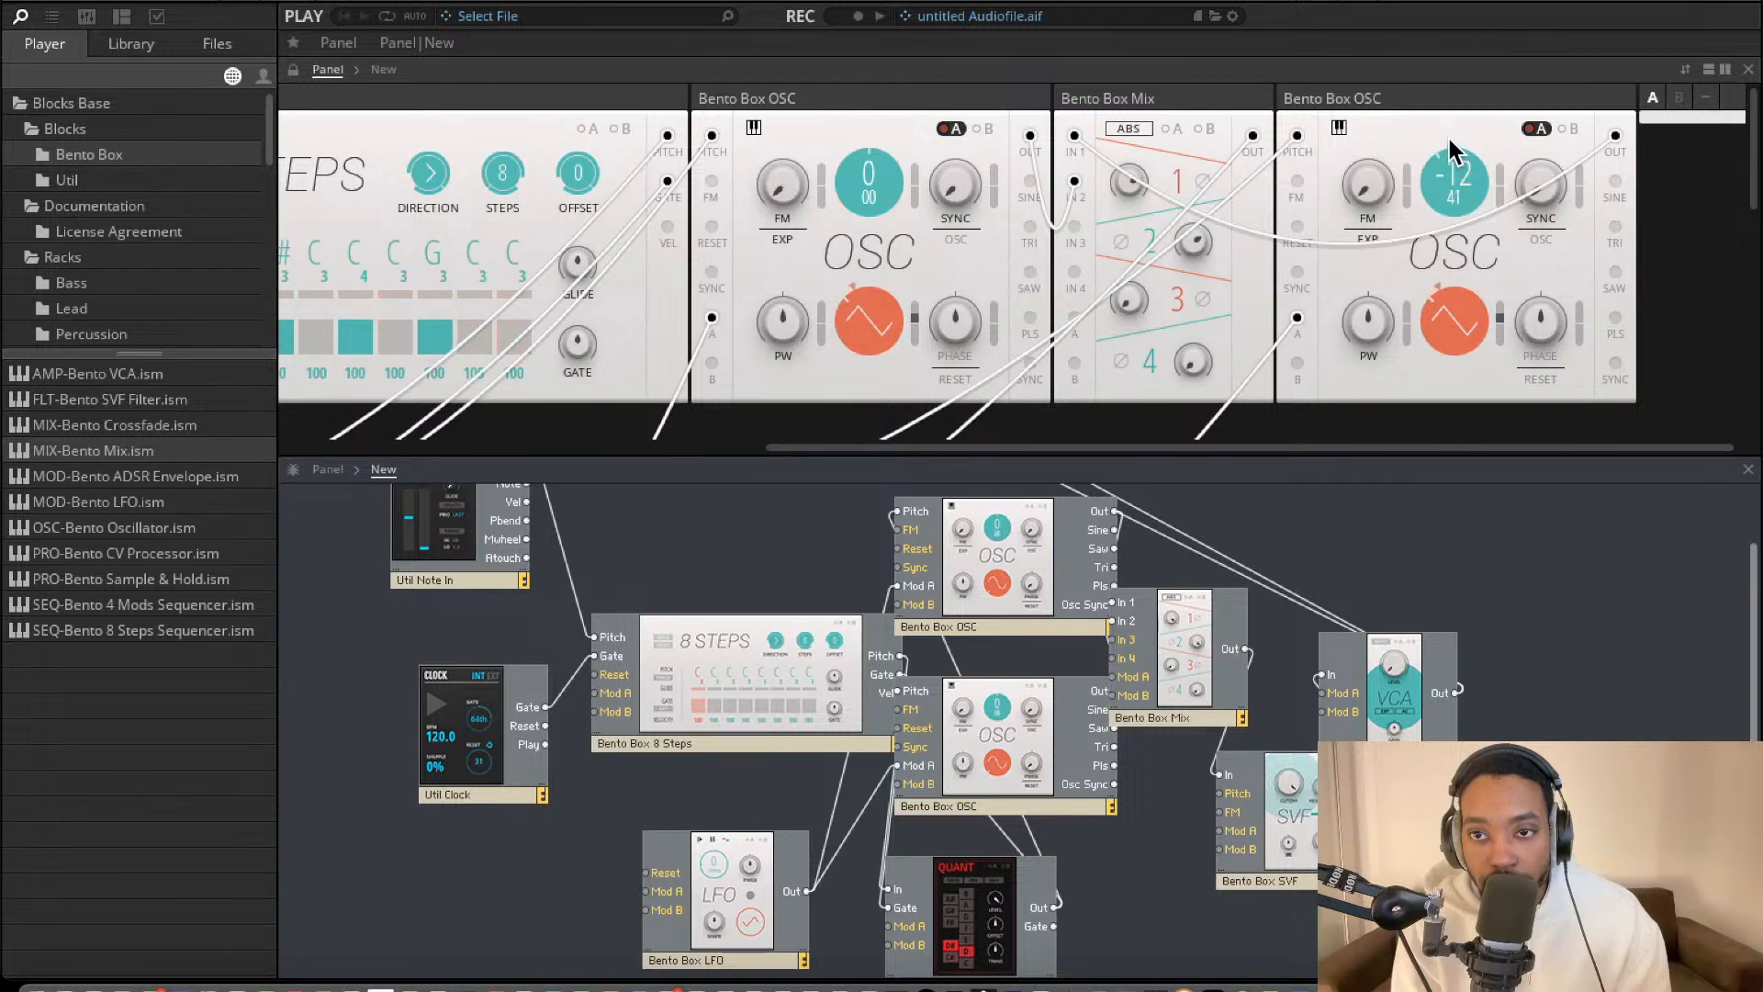
drag(1450, 204, 1449, 237)
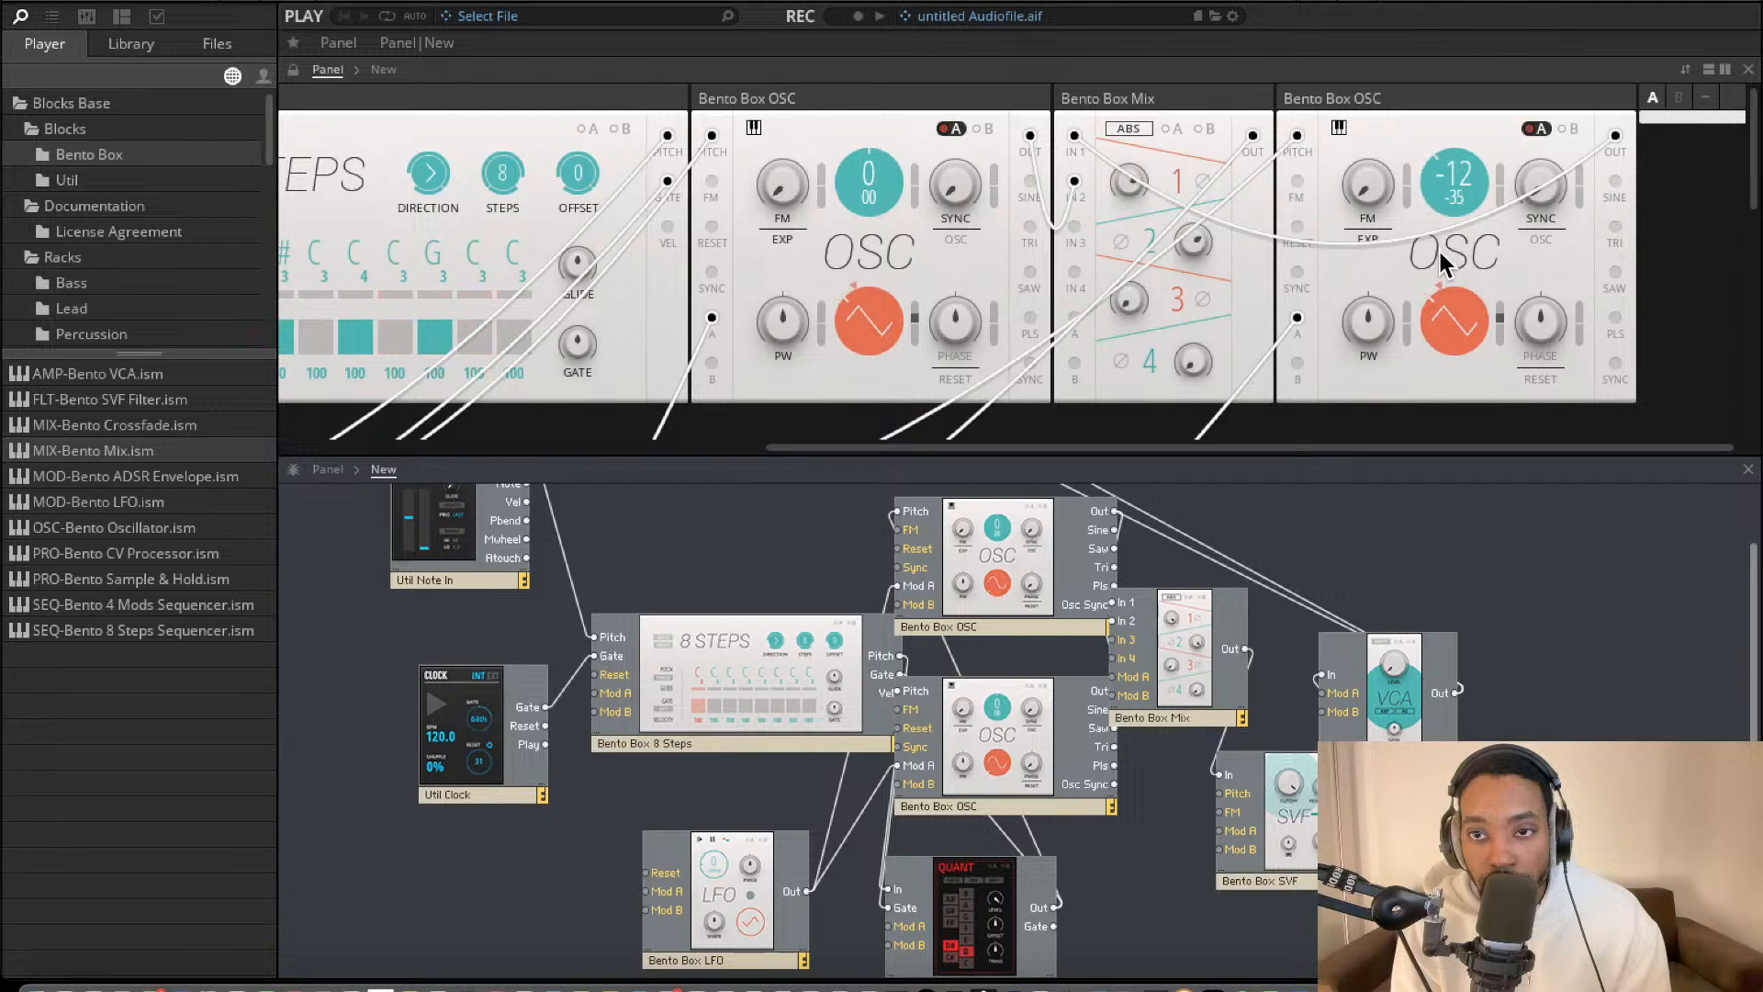
drag(1440, 252, 1450, 200)
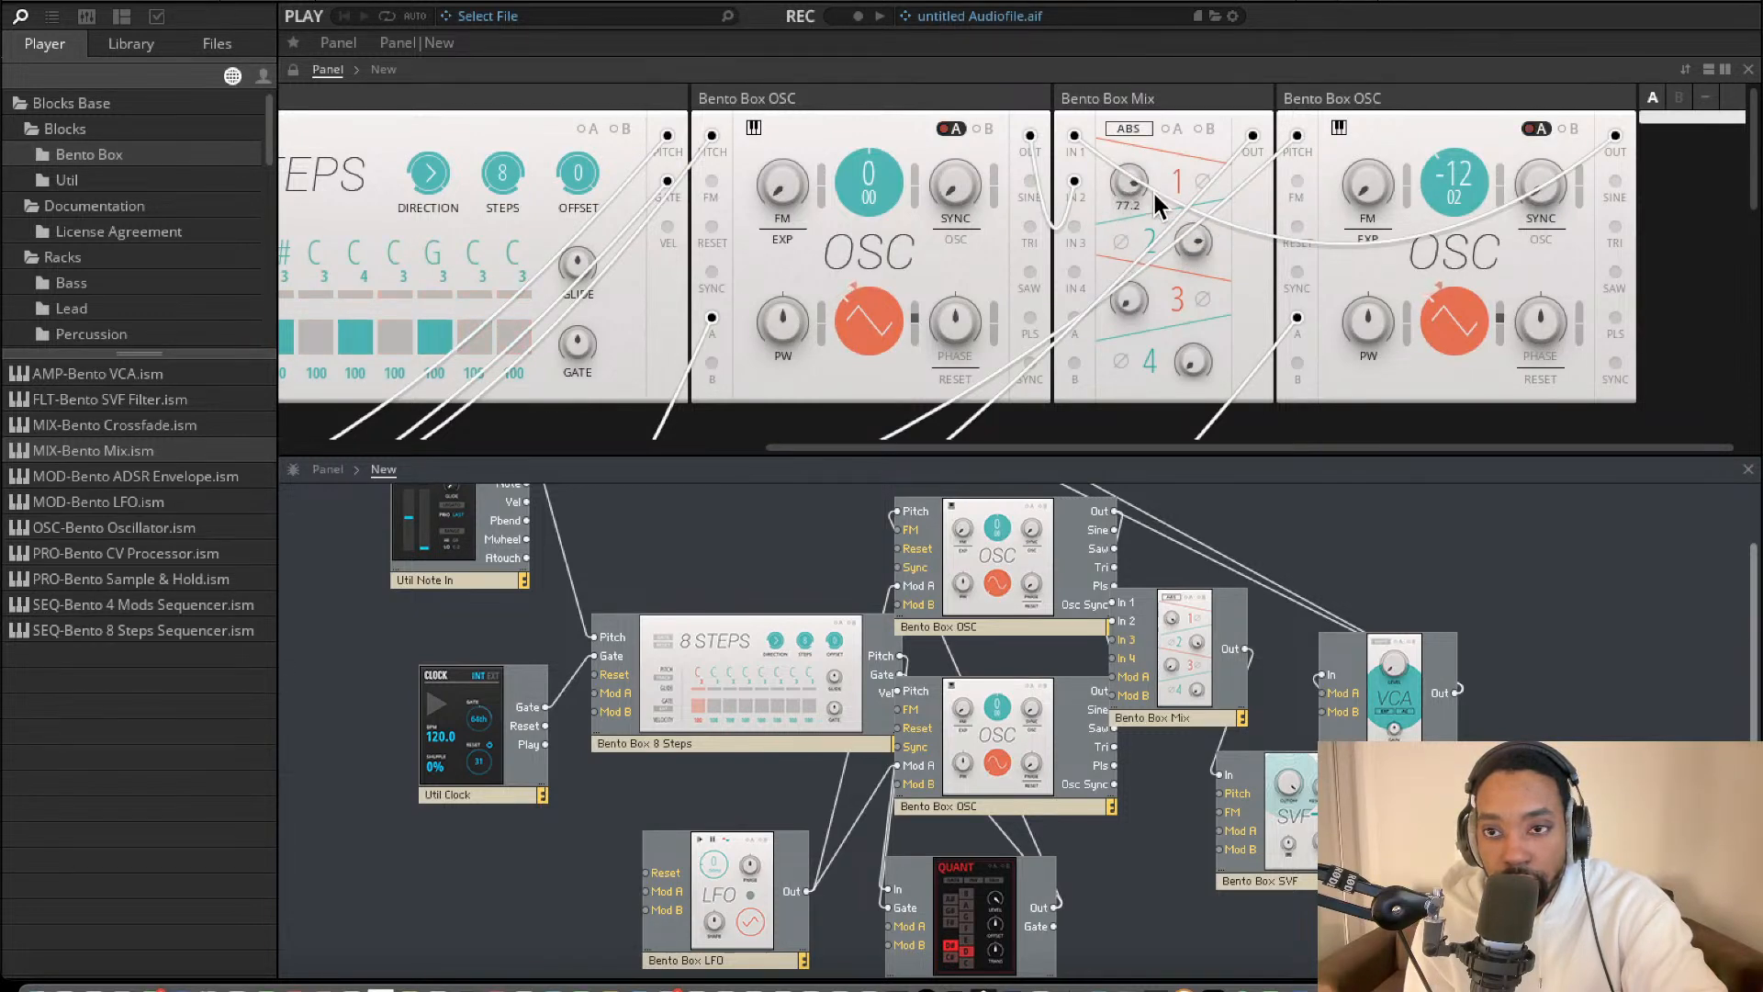
Shift the 8 Steps sequencer and the lower oscillator up and slightly left in the structure.
scroll(872, 395, down, 2)
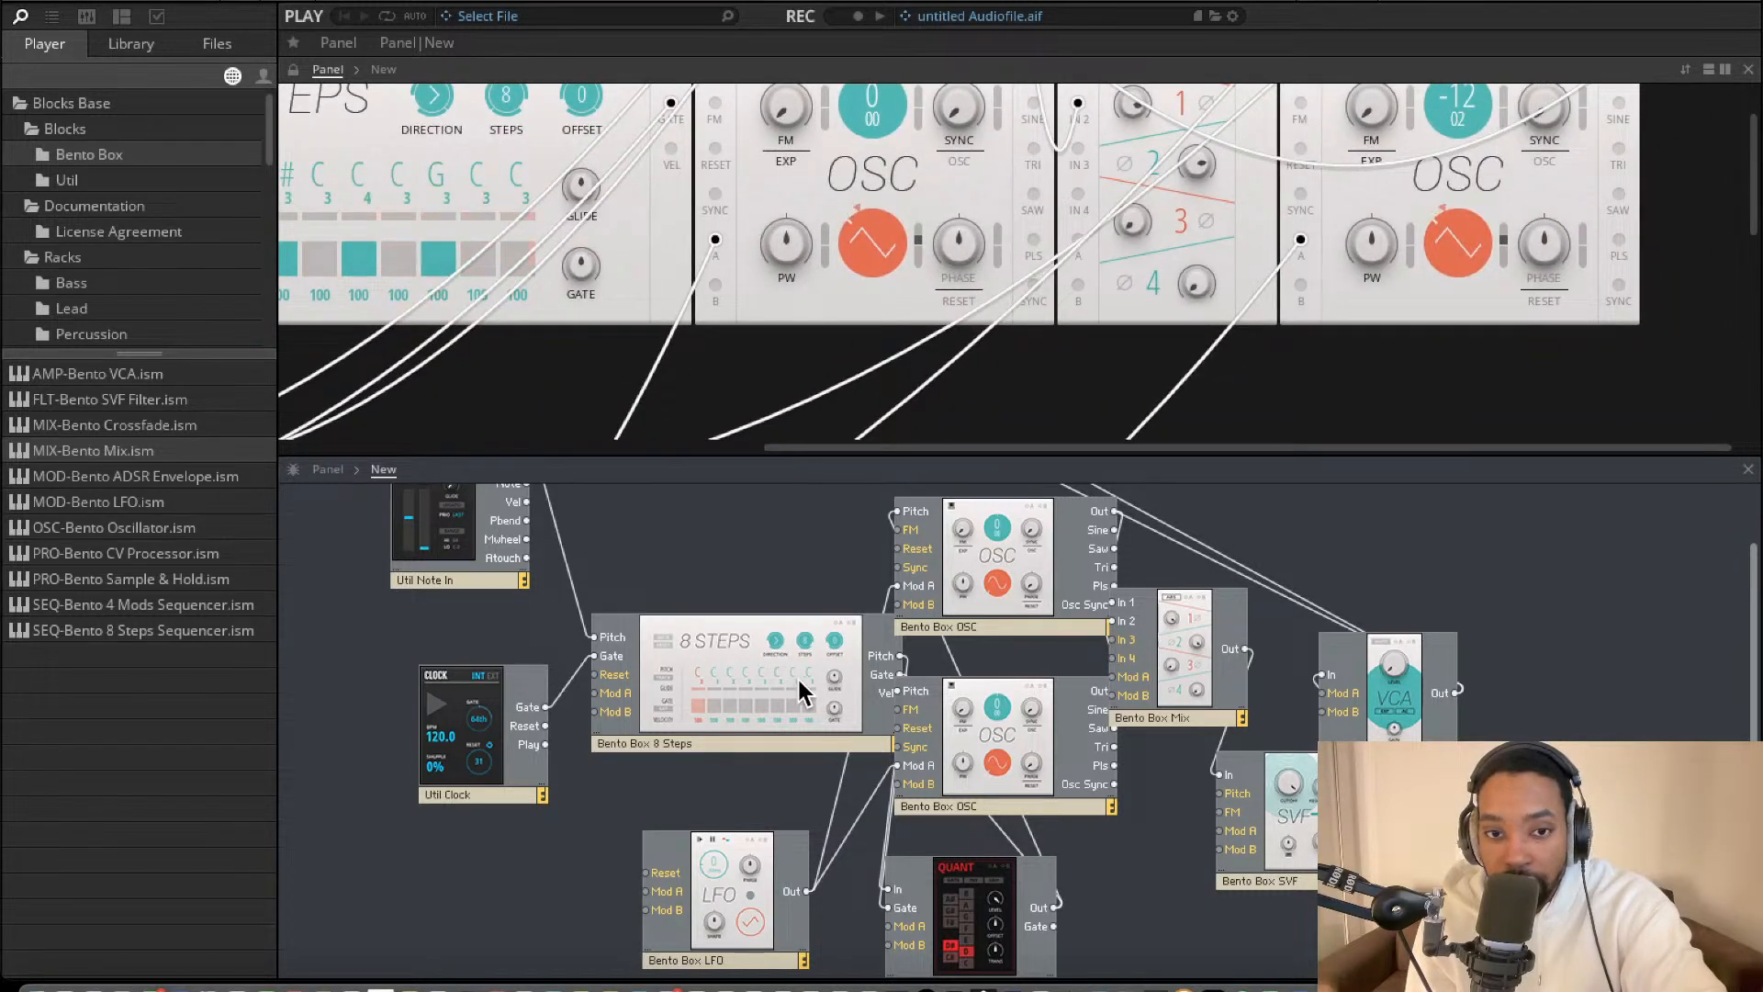
drag(801, 690, 750, 648)
drag(998, 702, 981, 674)
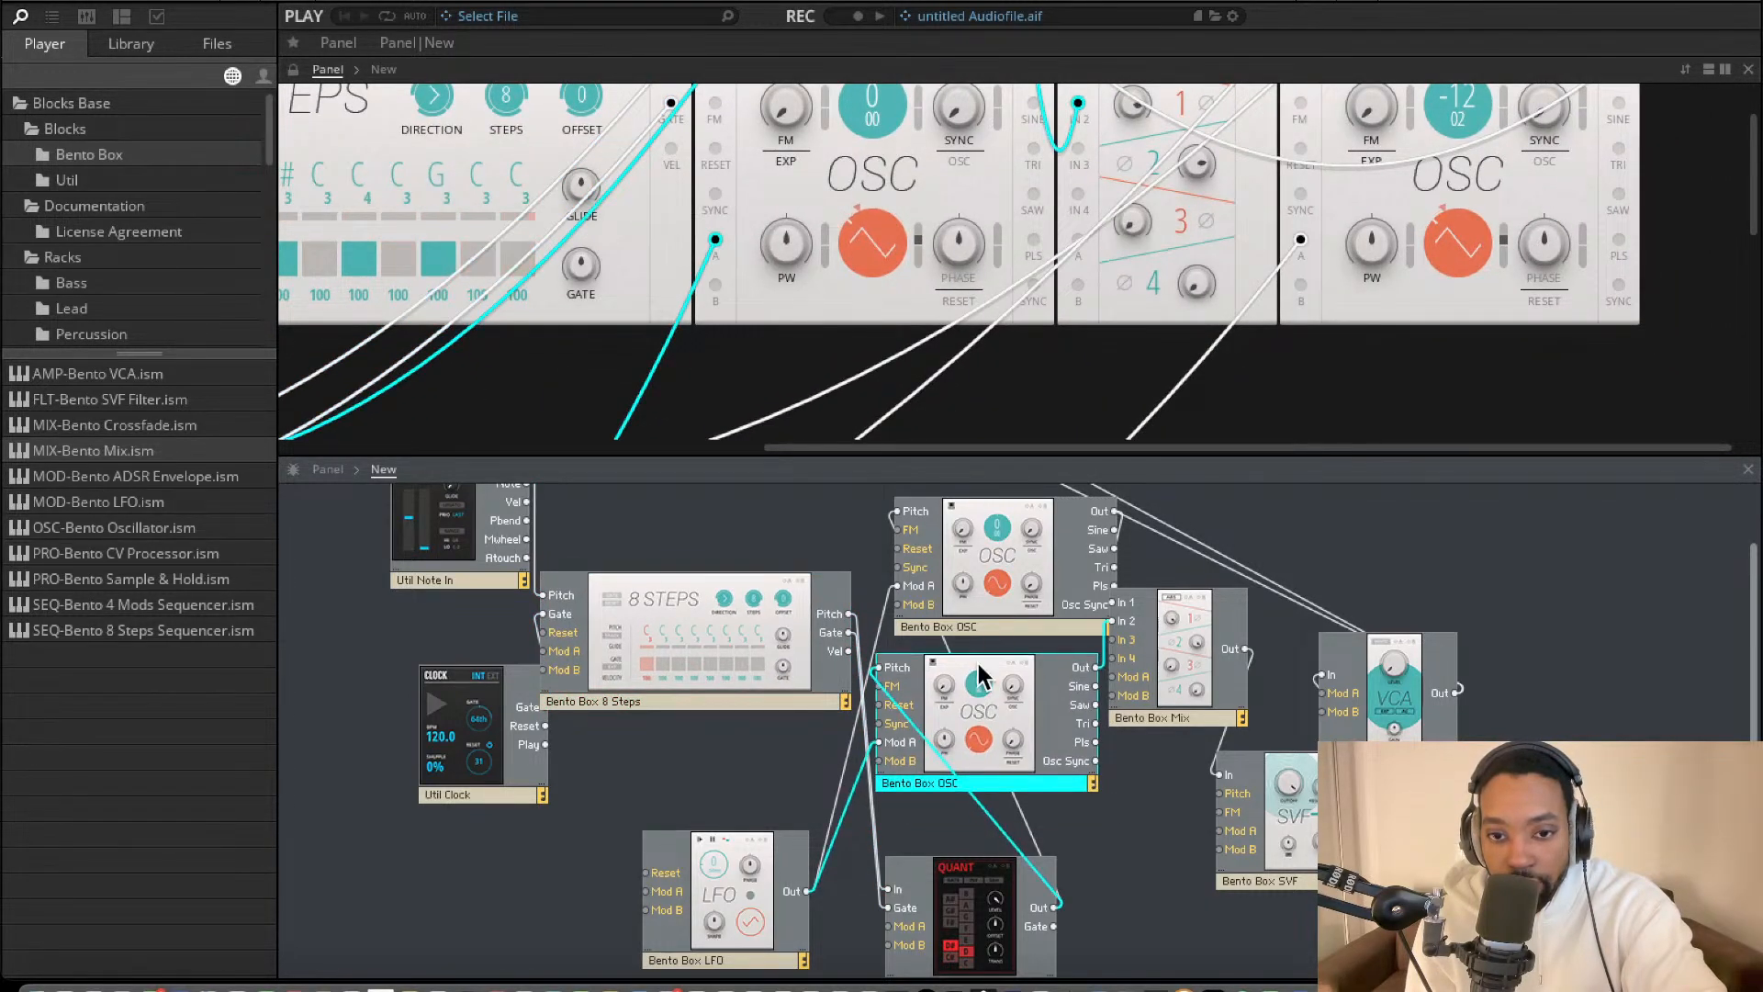
Rename the upper oscillator block to Bento Box OSC 1 and the lower one to Bento Box OSC 2.
double_click(991, 626)
click(991, 625)
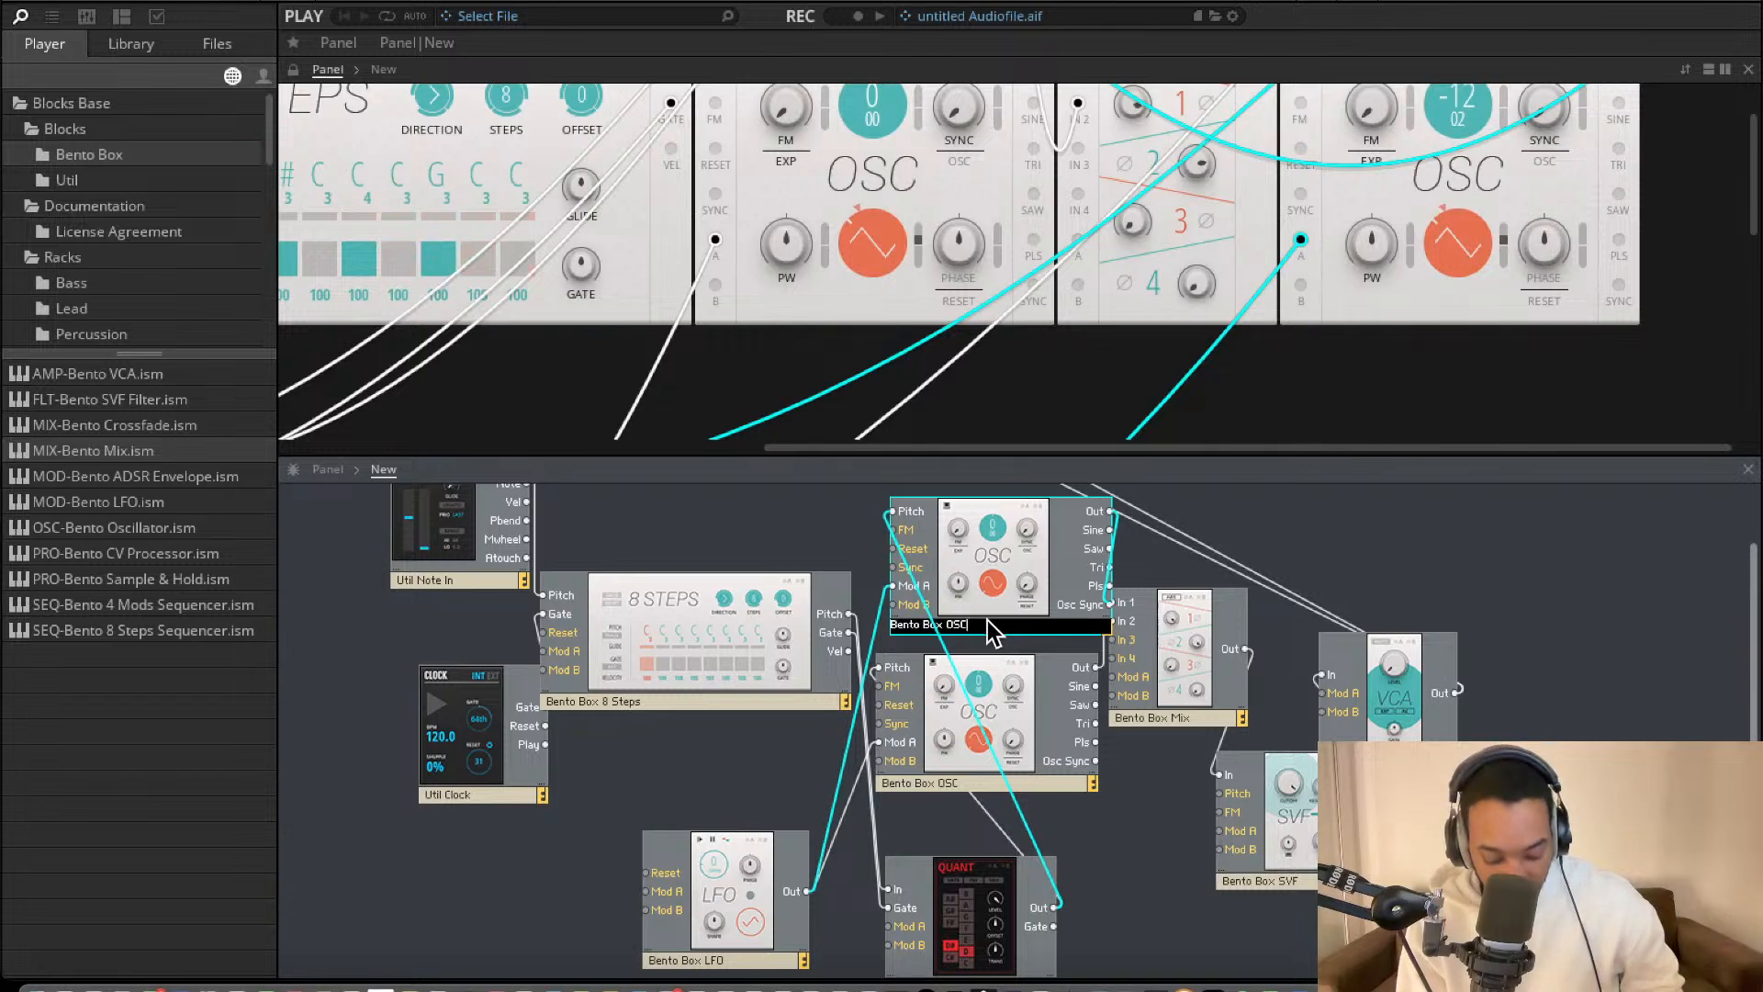
text(1)
click(960, 783)
double_click(961, 782)
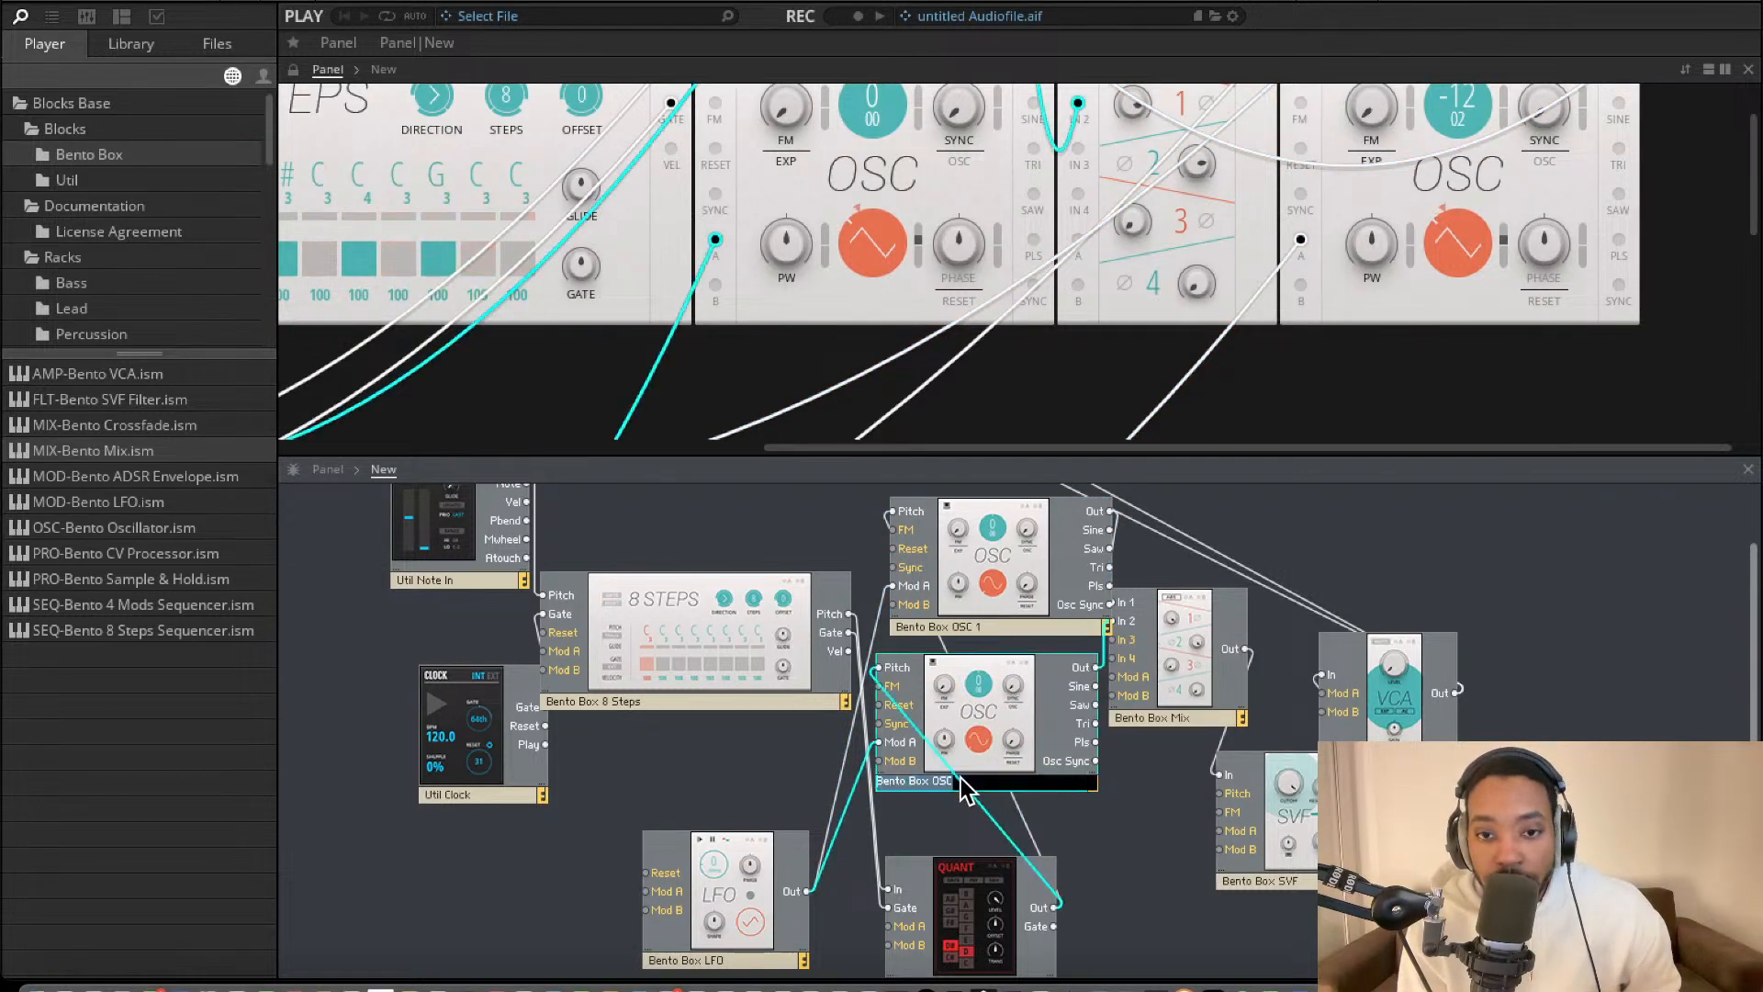
text(2)
click(1139, 843)
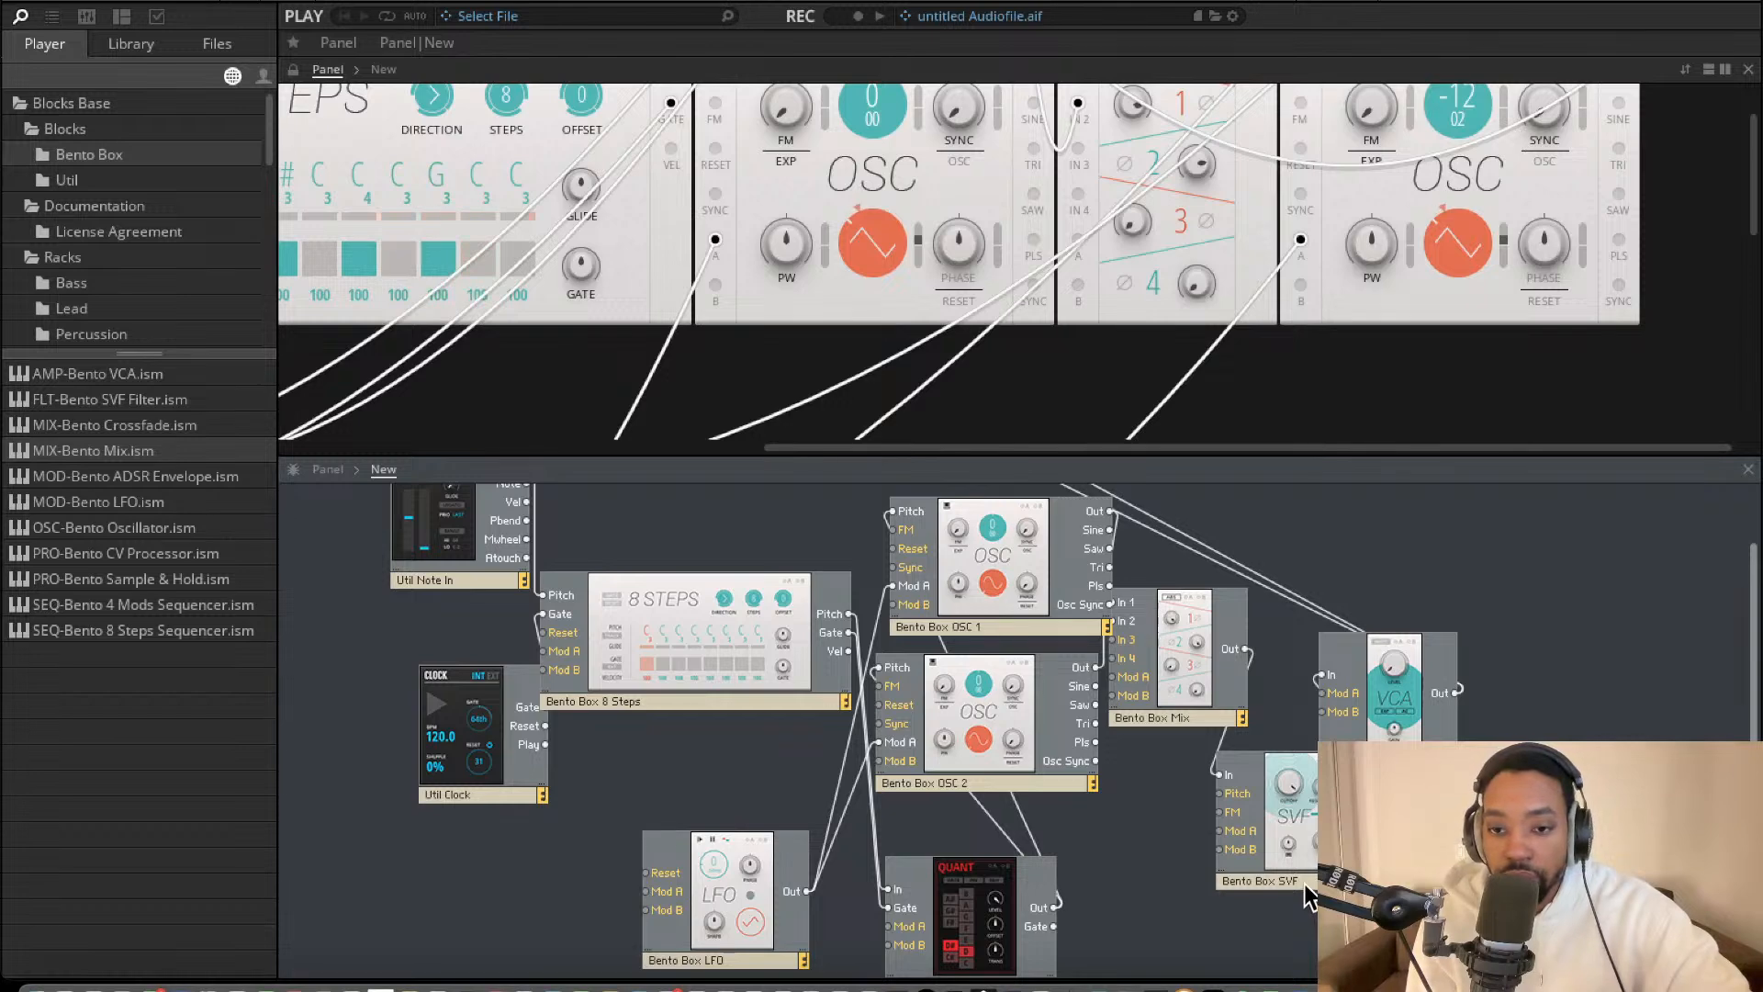
Rename the Bento Box SVF block to AMP SVF.
click(1300, 882)
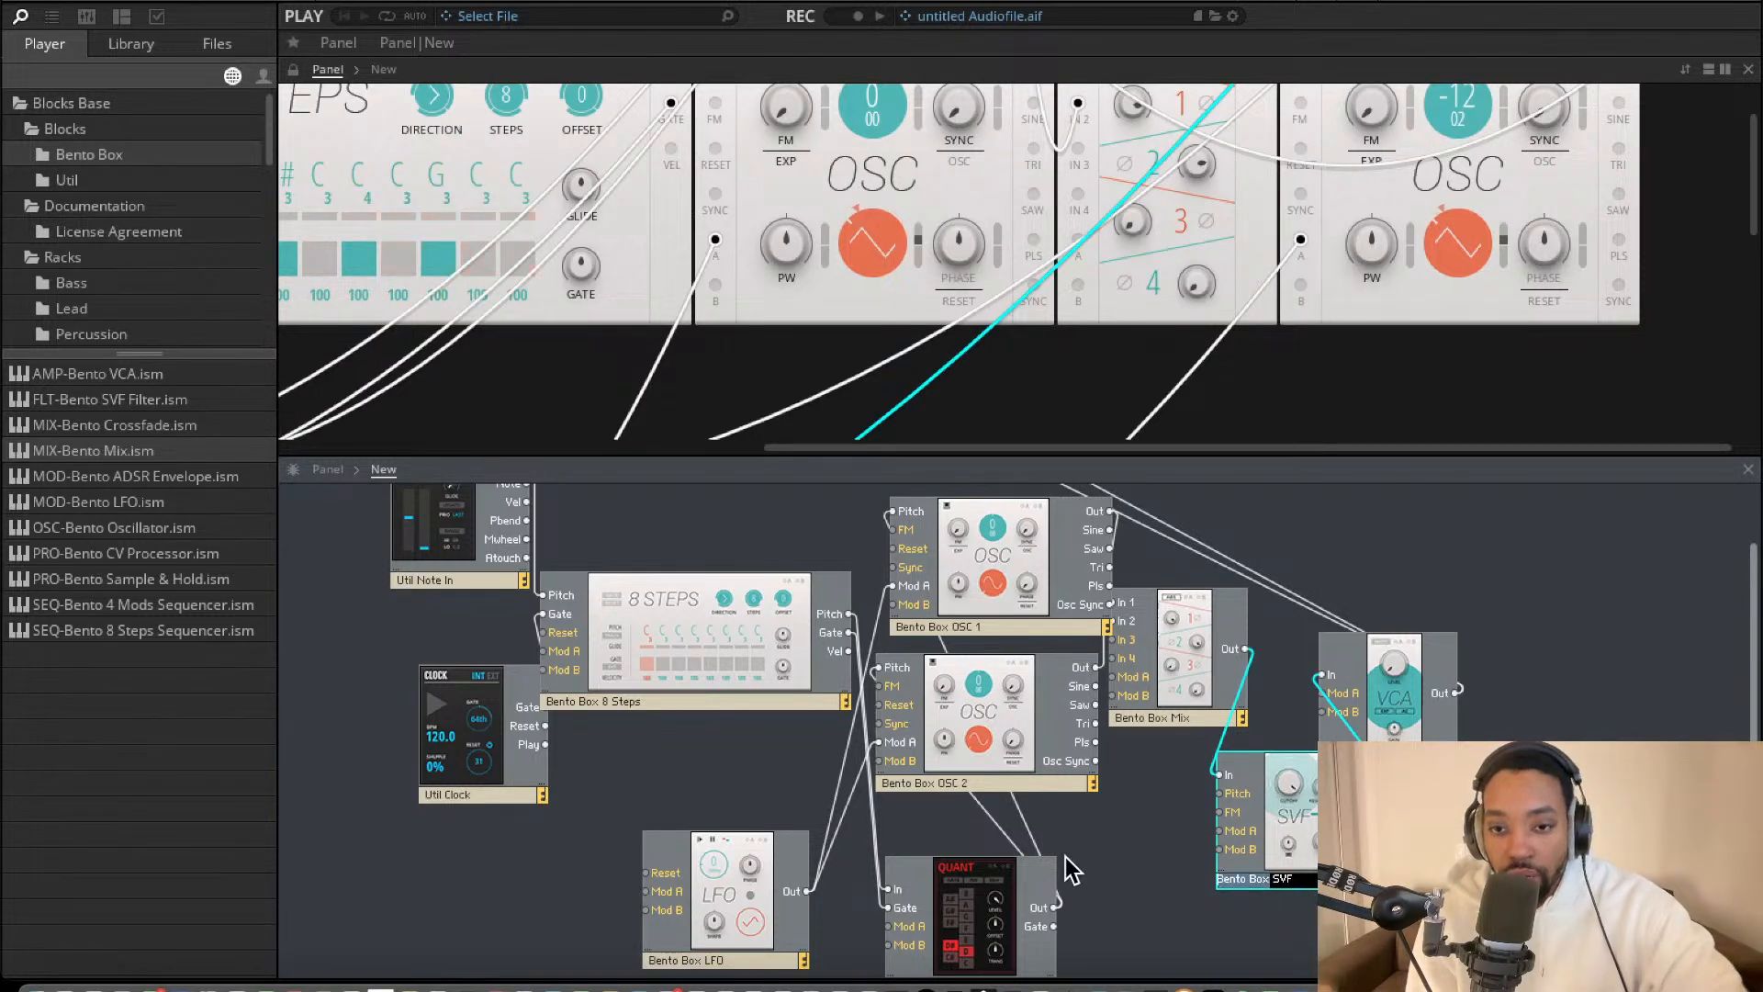
scroll(1069, 868, up, 2)
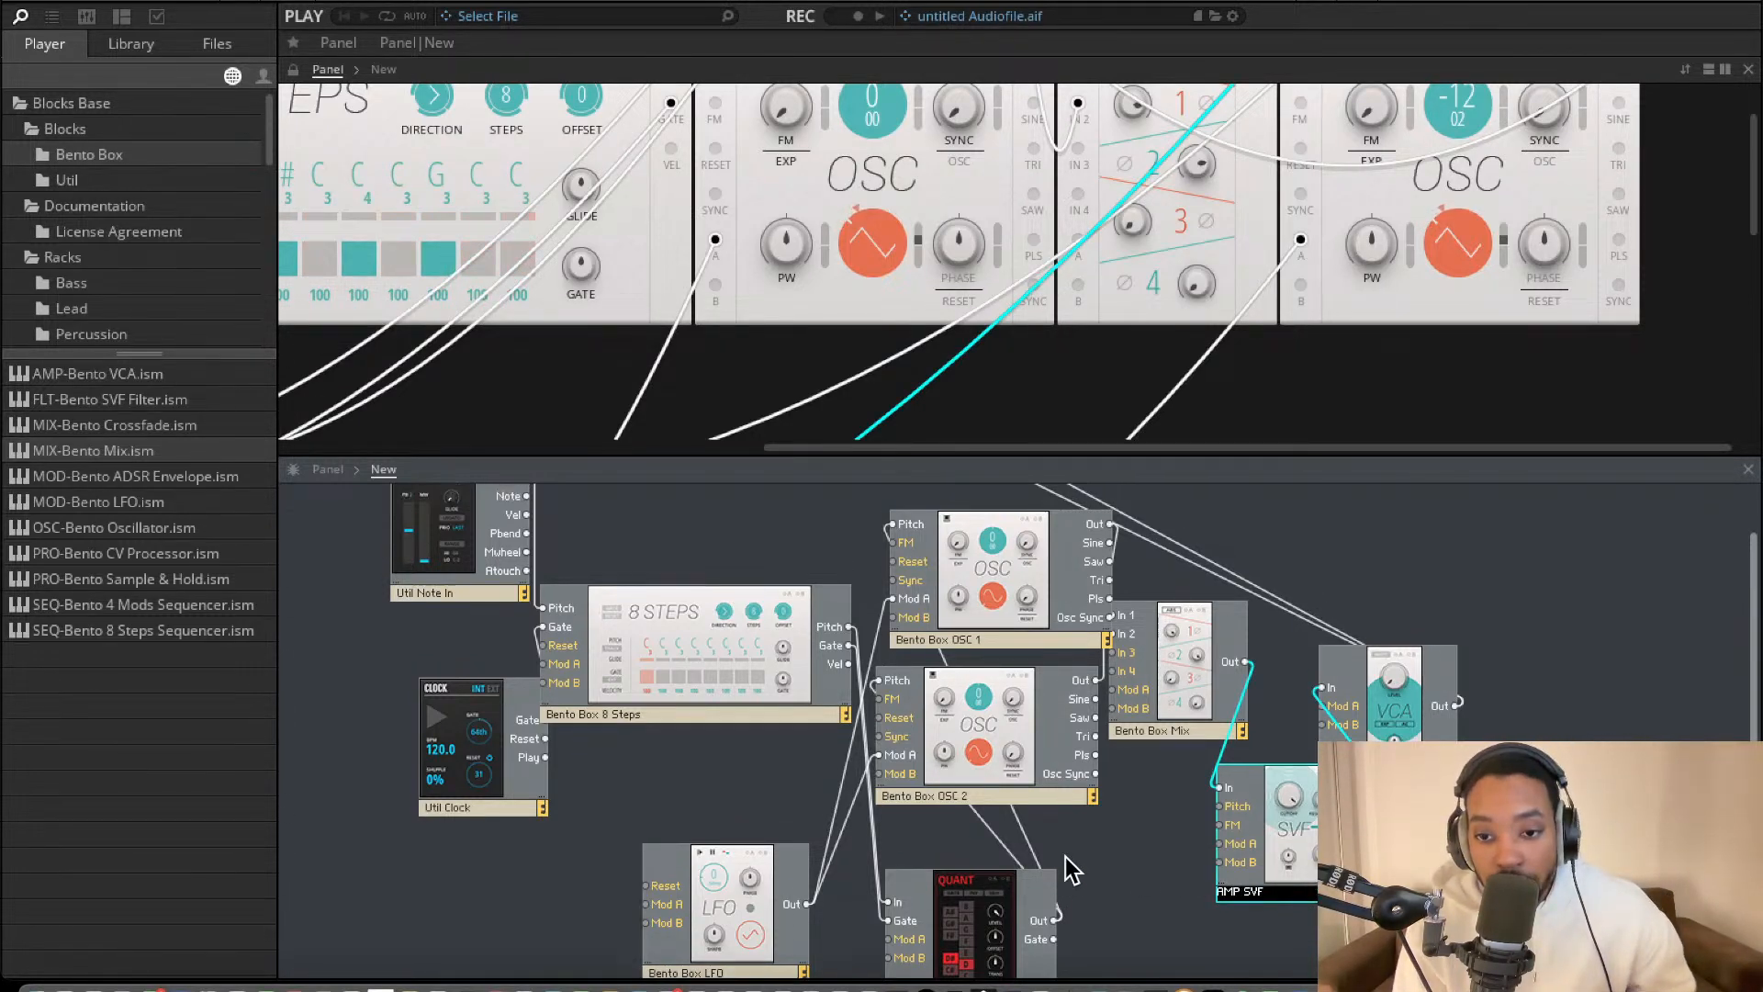
click(1084, 883)
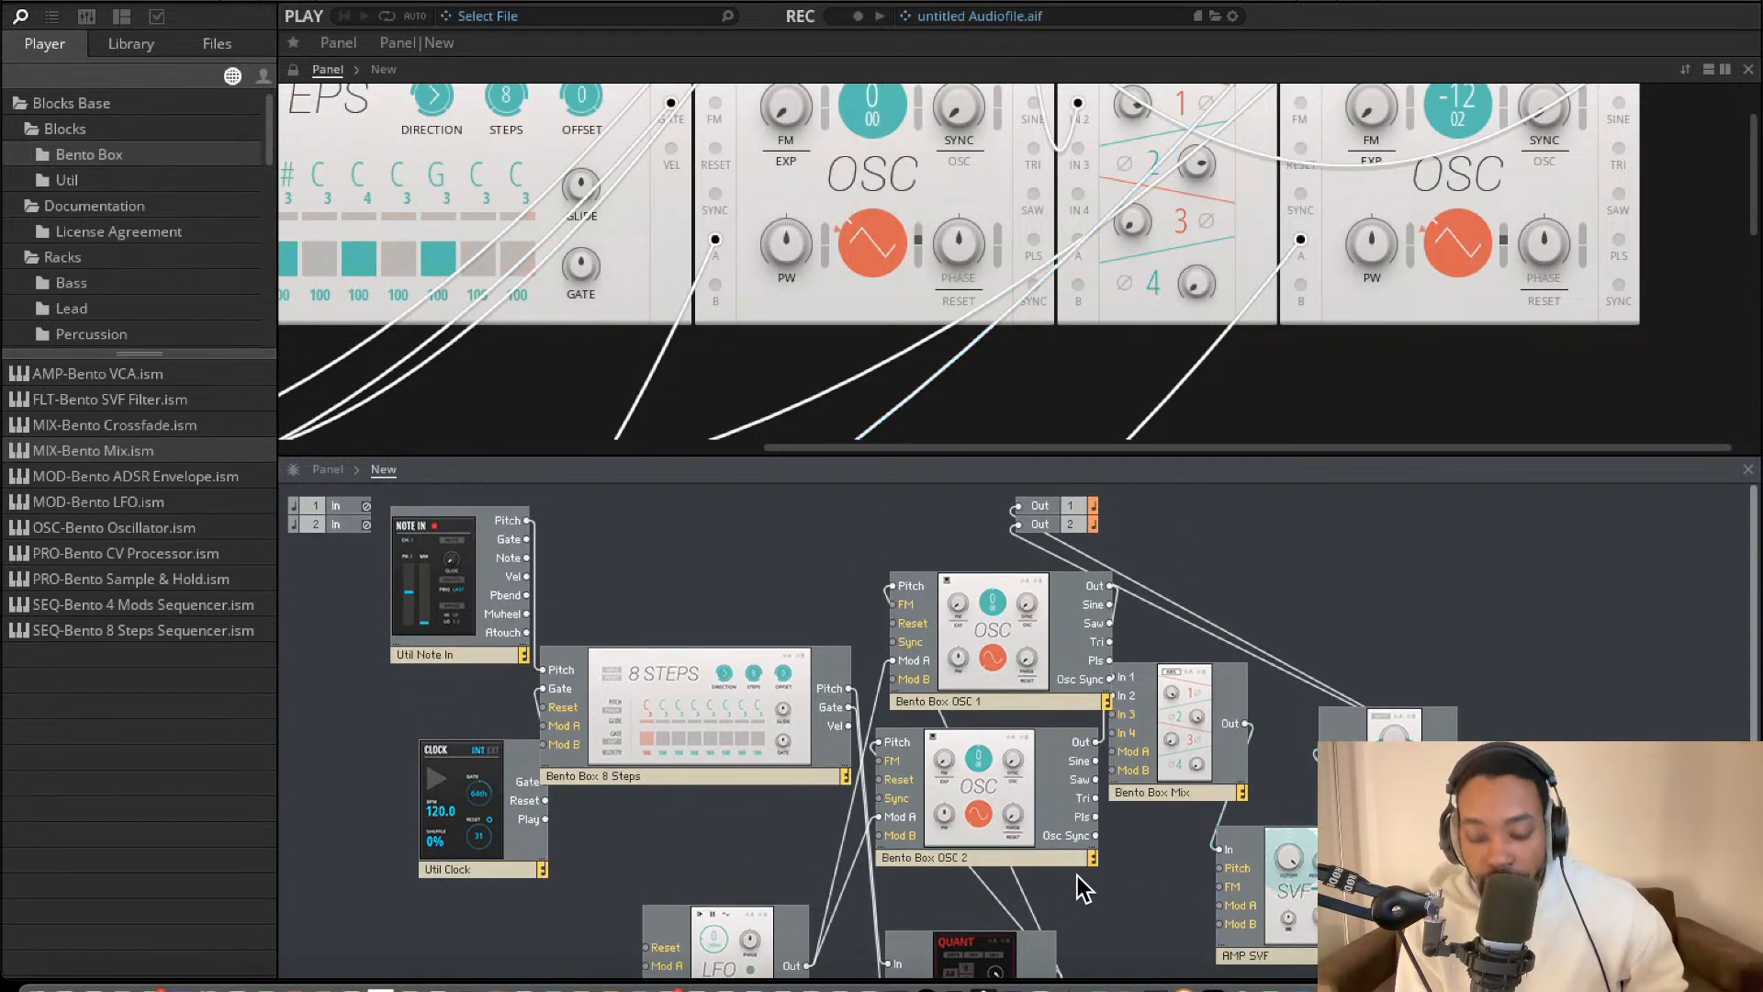
Rename the SVF filter block to FLTR SVF.
click(1289, 957)
mouse_move(1249, 959)
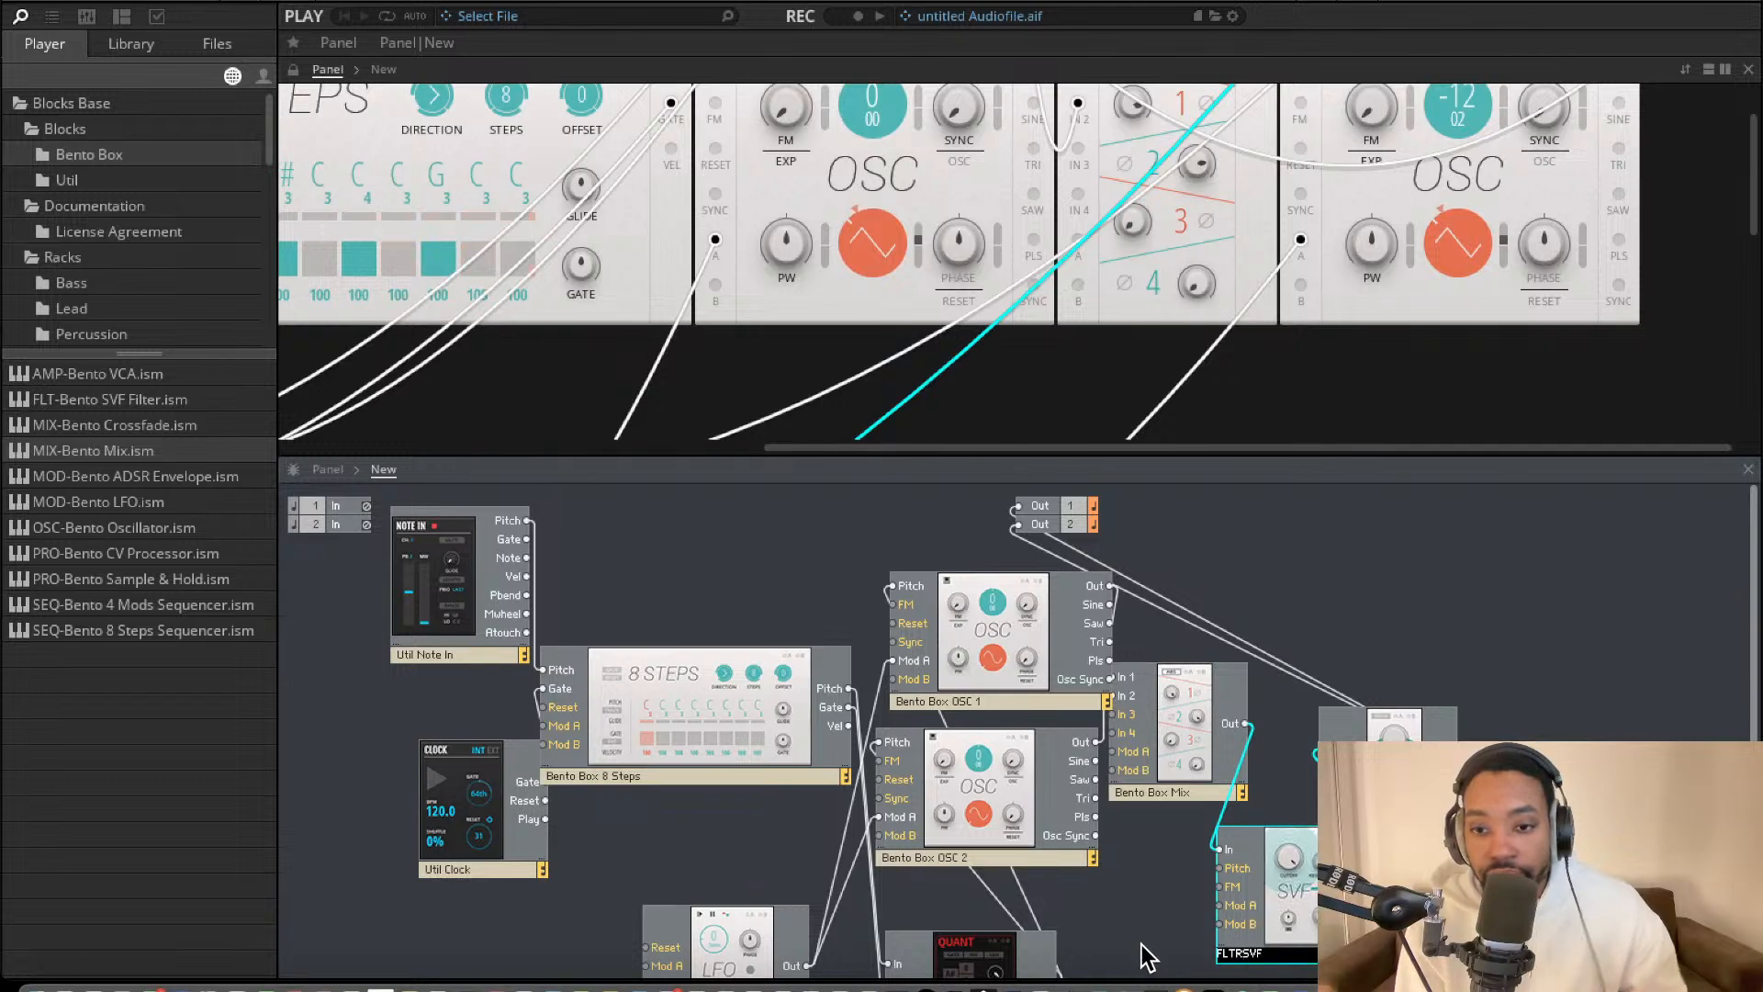
click(1126, 912)
Move the VCA slightly up and right, and shift the LFO left, away from the quantizer.
drag(1358, 835, 1388, 785)
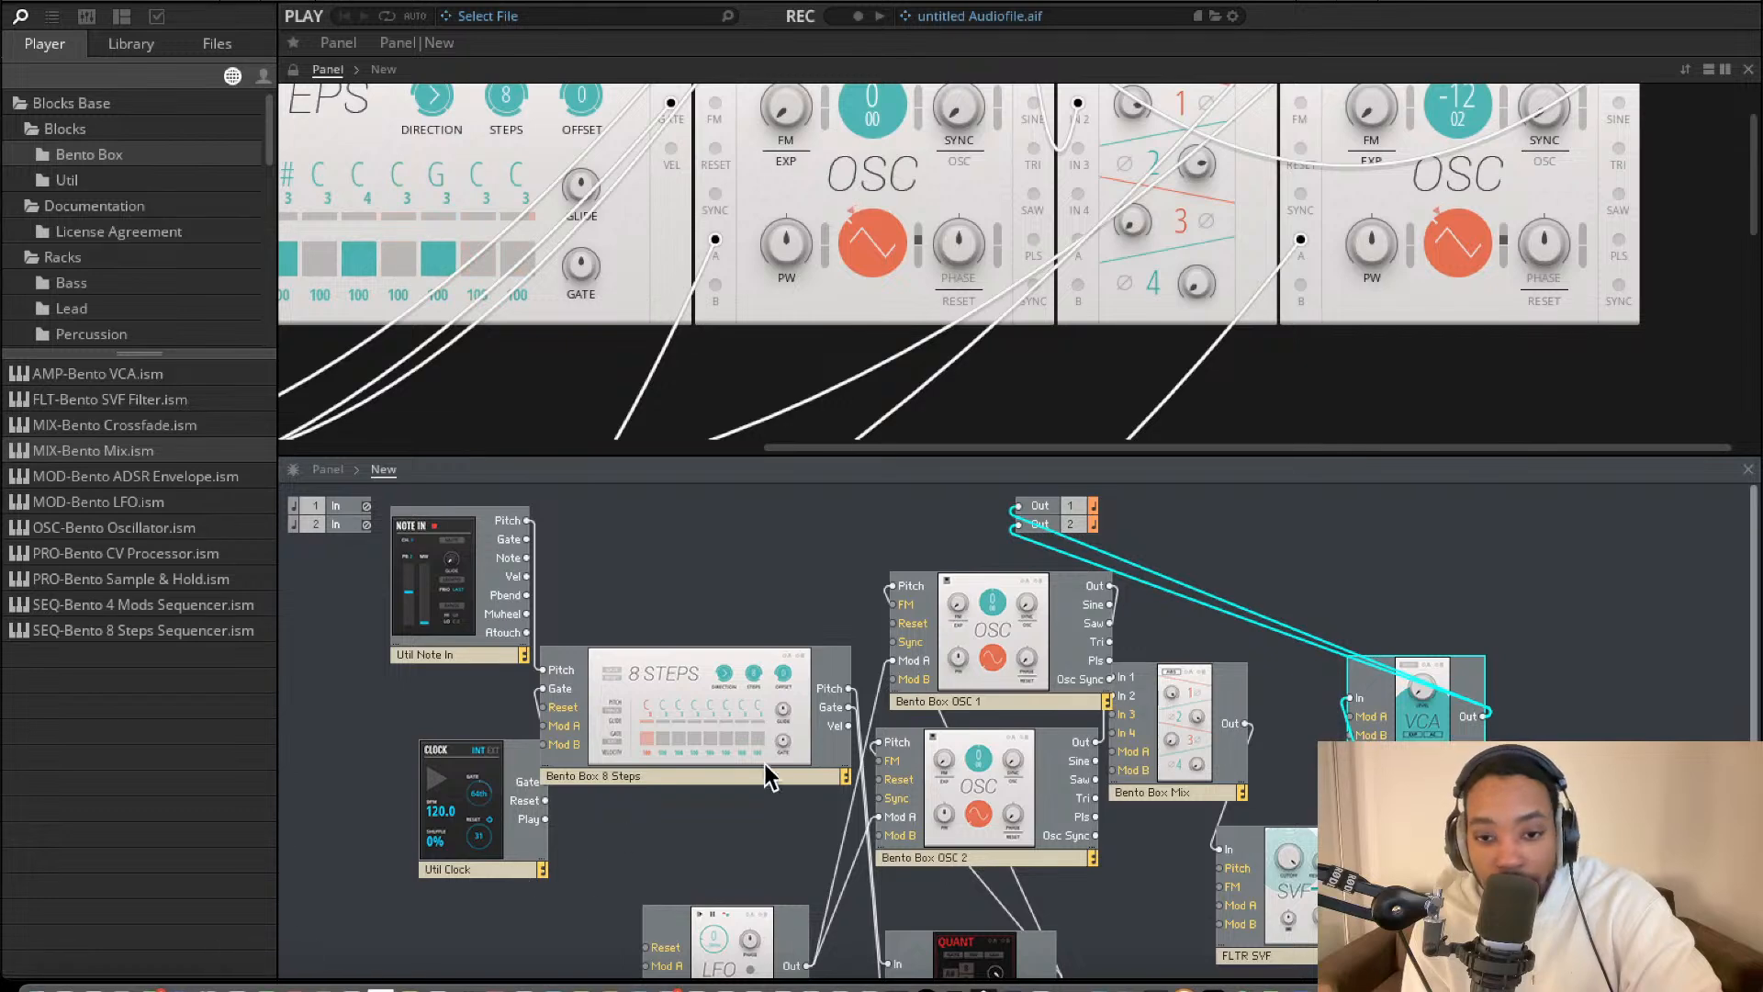
scroll(808, 745, down, 3)
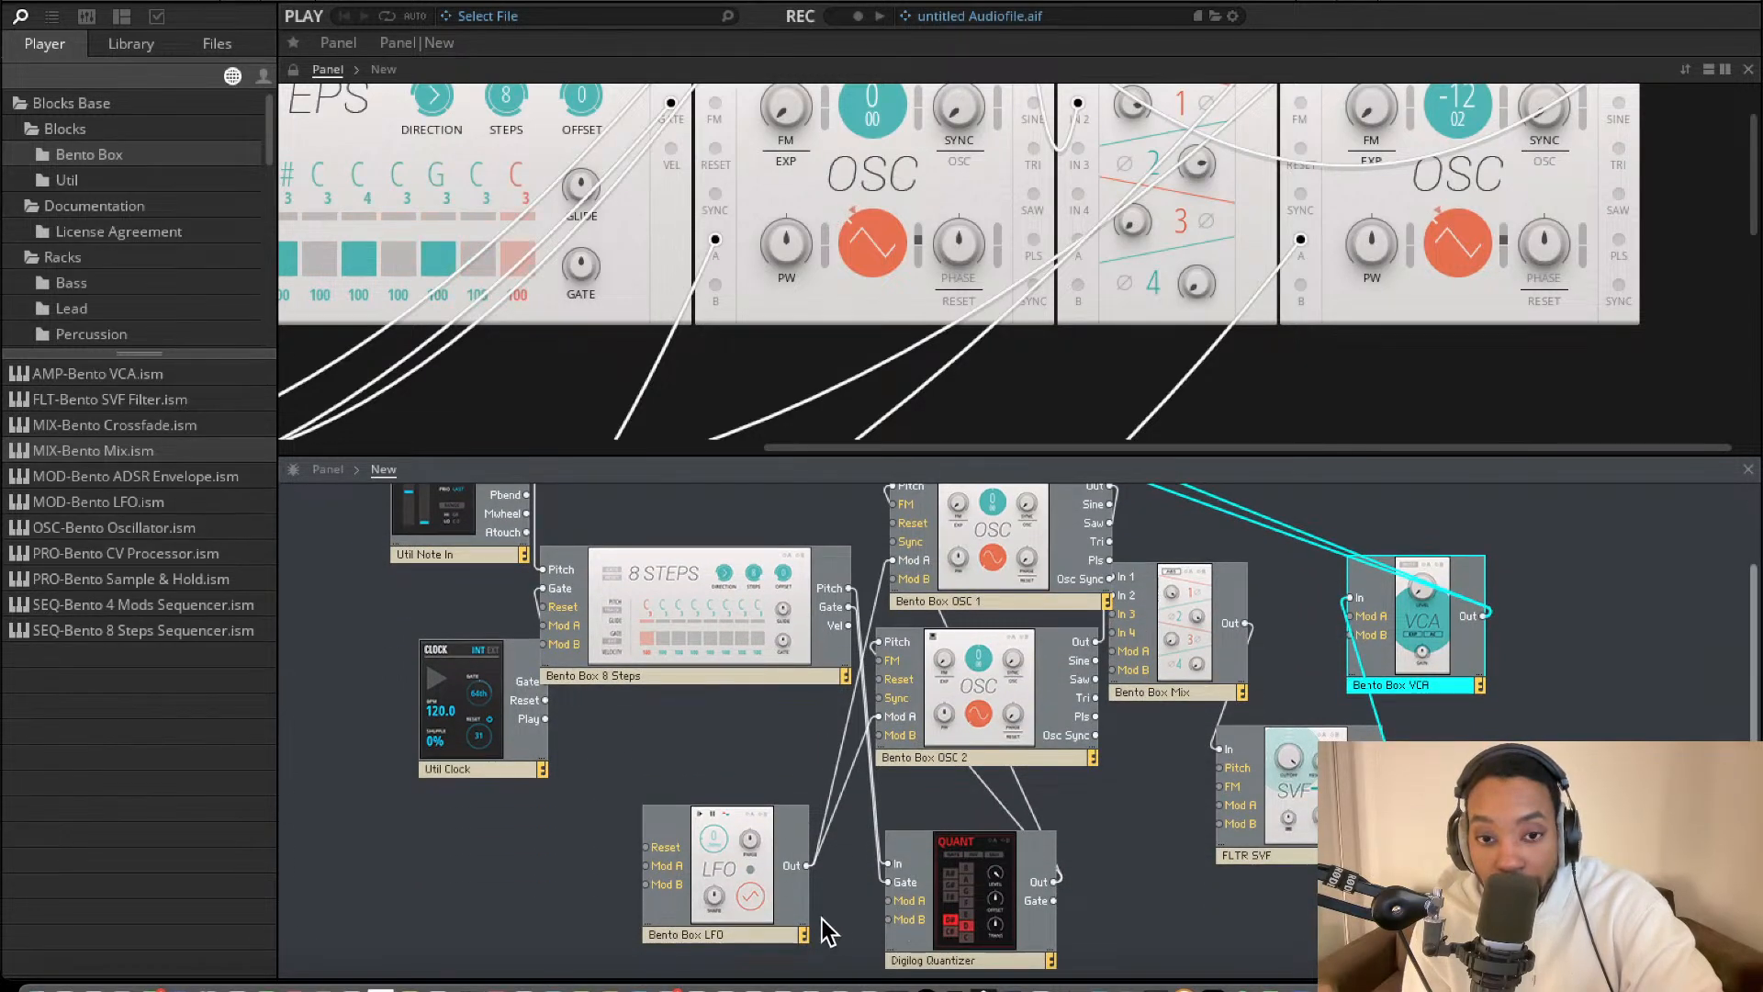
drag(796, 873, 721, 850)
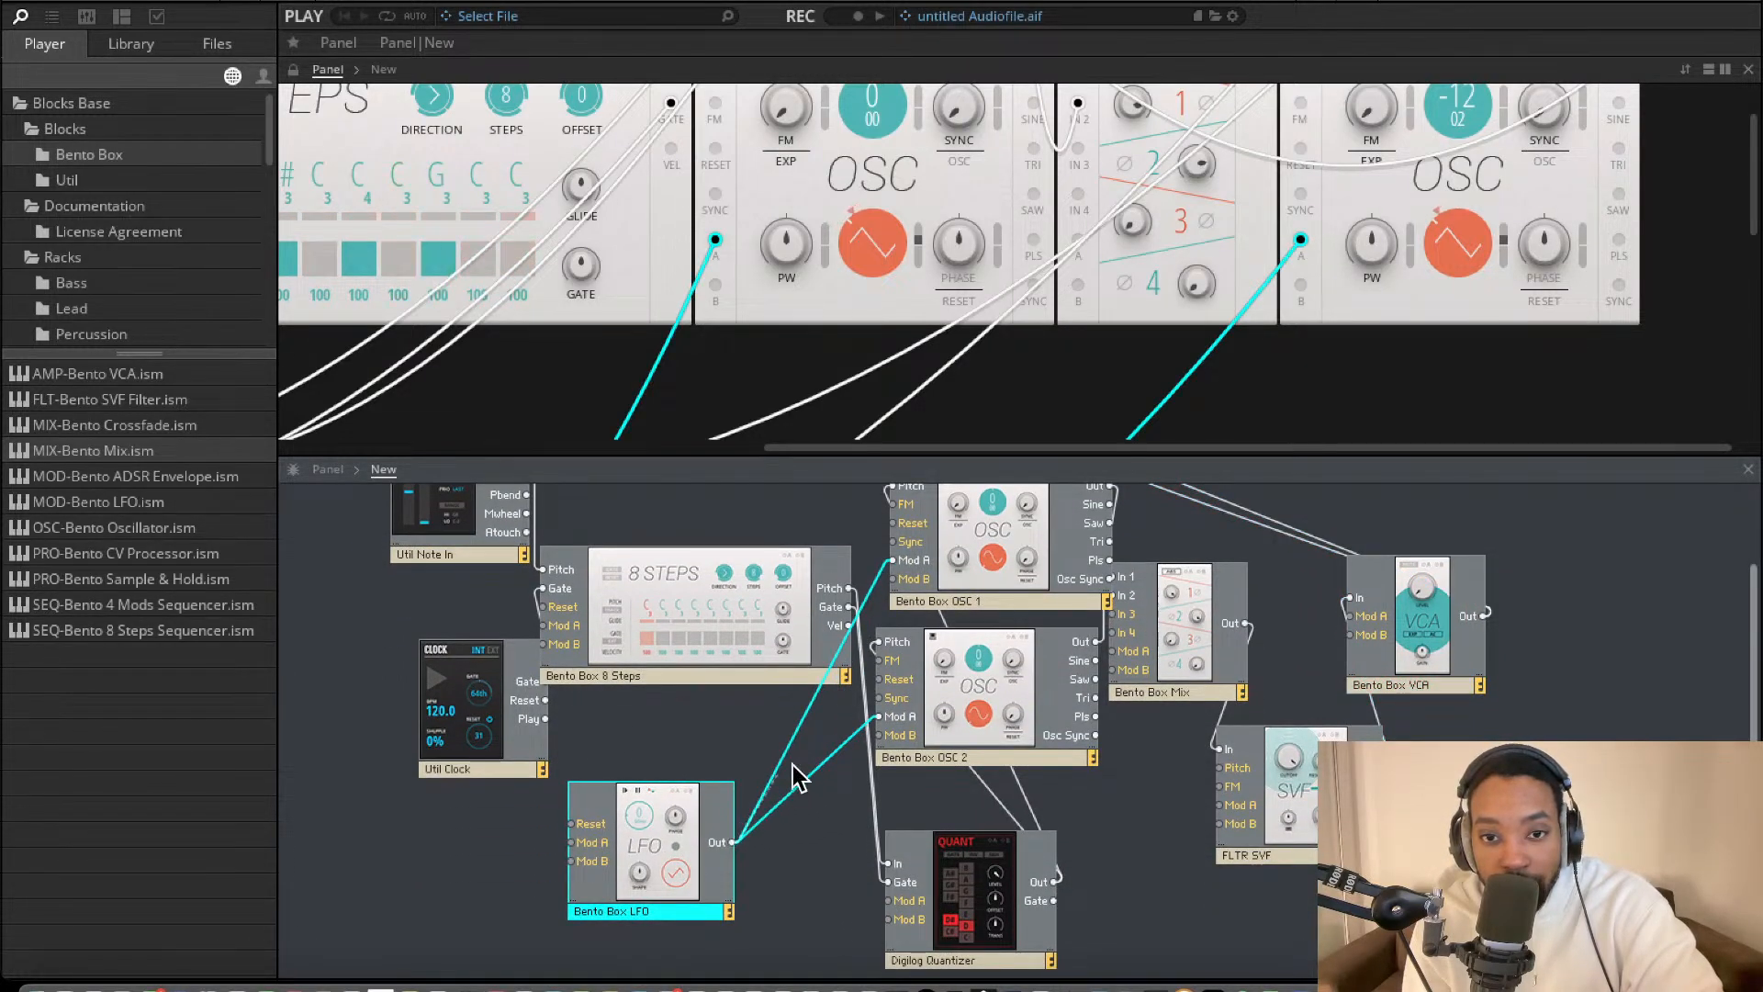
Wire the LFO's Out to OSC 2's FM input and raise OSC 2's FM level.
drag(792, 763, 880, 661)
scroll(924, 197, up, 3)
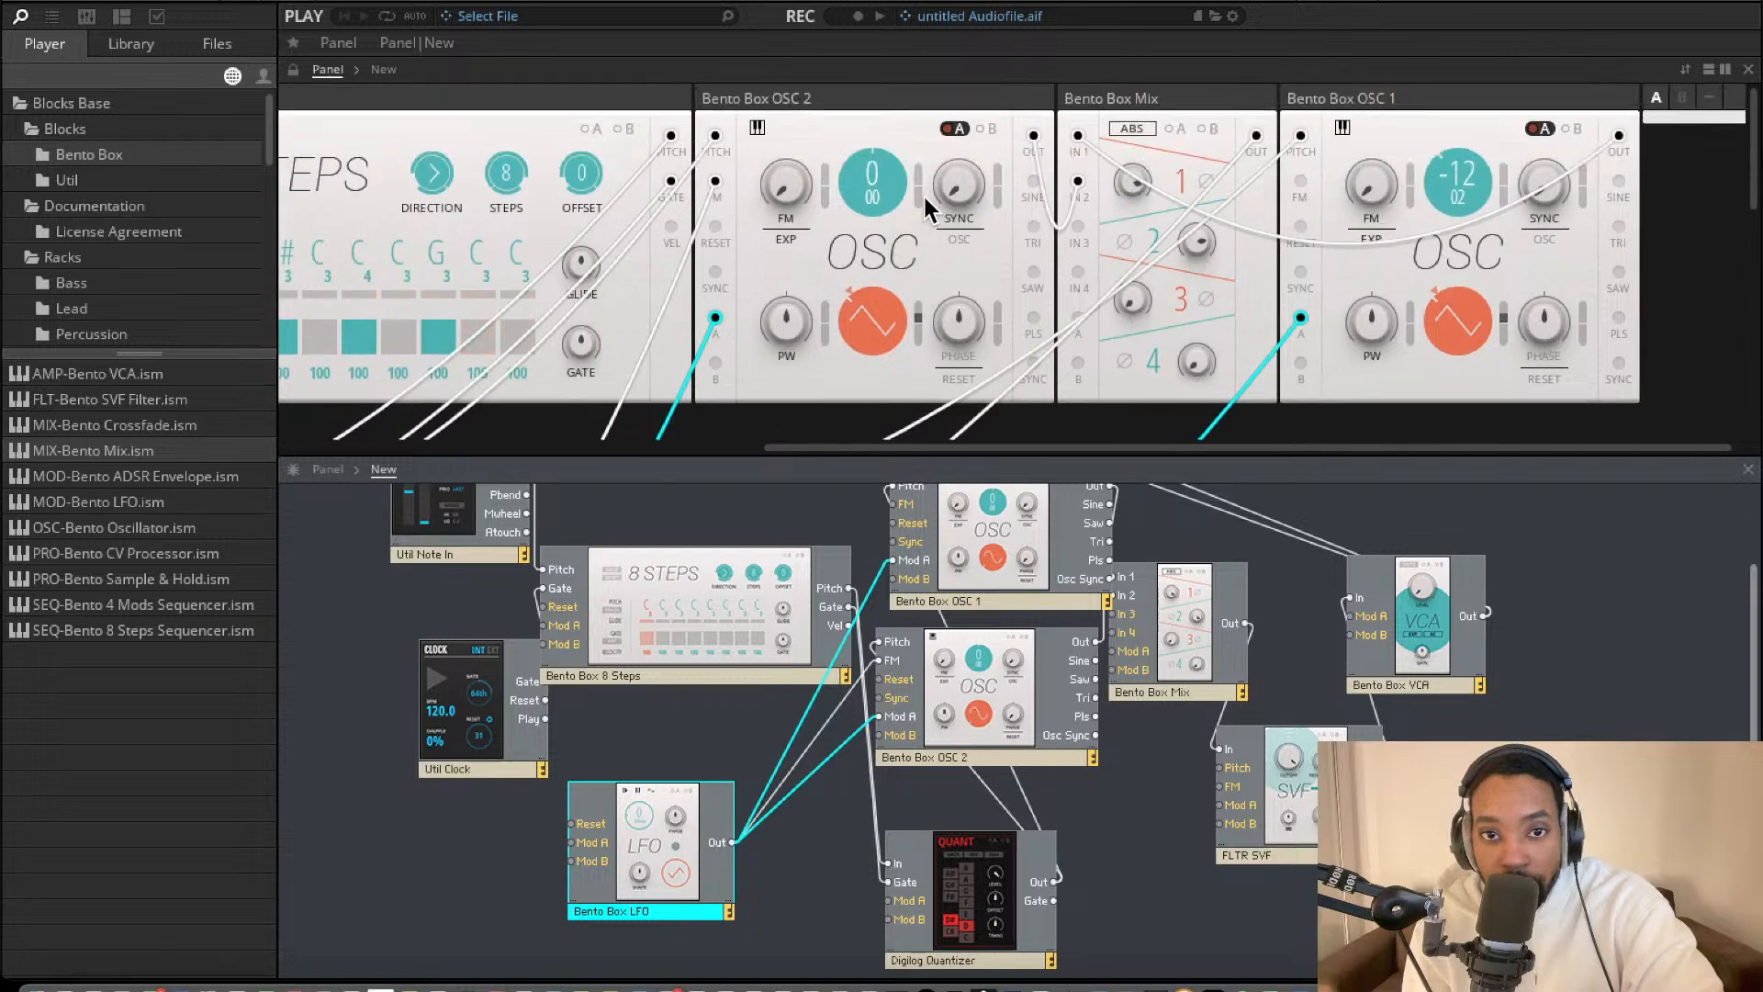
scroll(925, 196, left, 3)
click(909, 156)
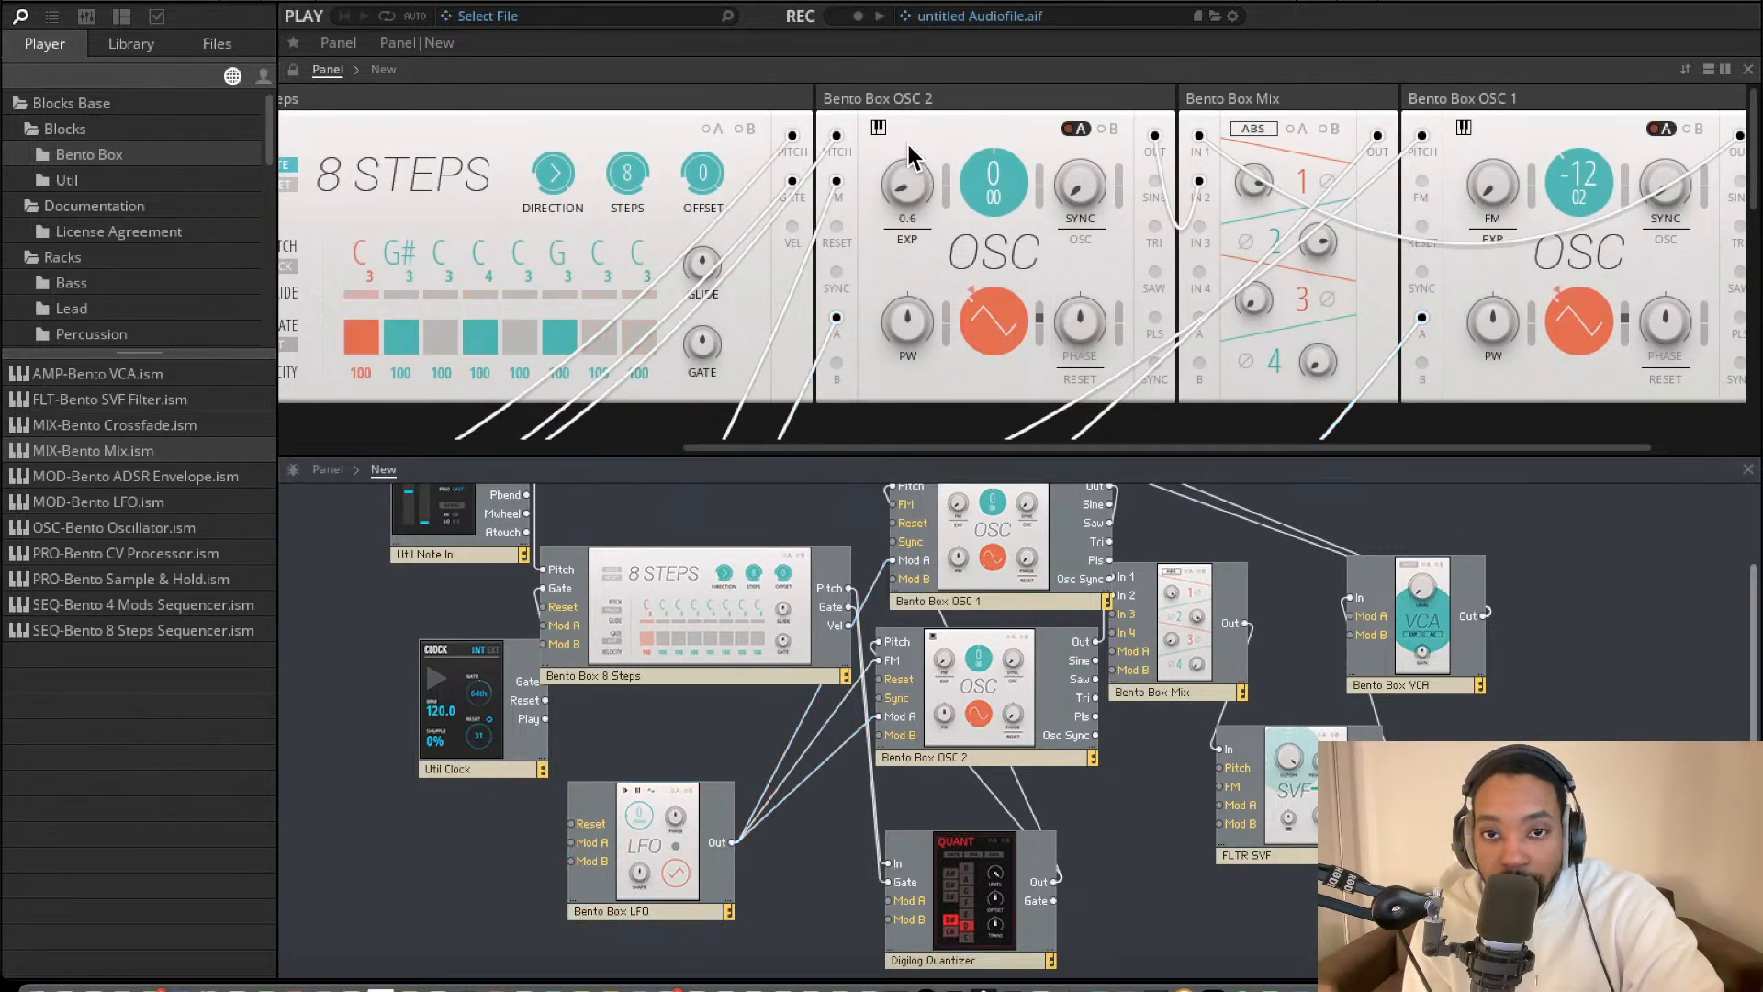
drag(909, 156, 912, 86)
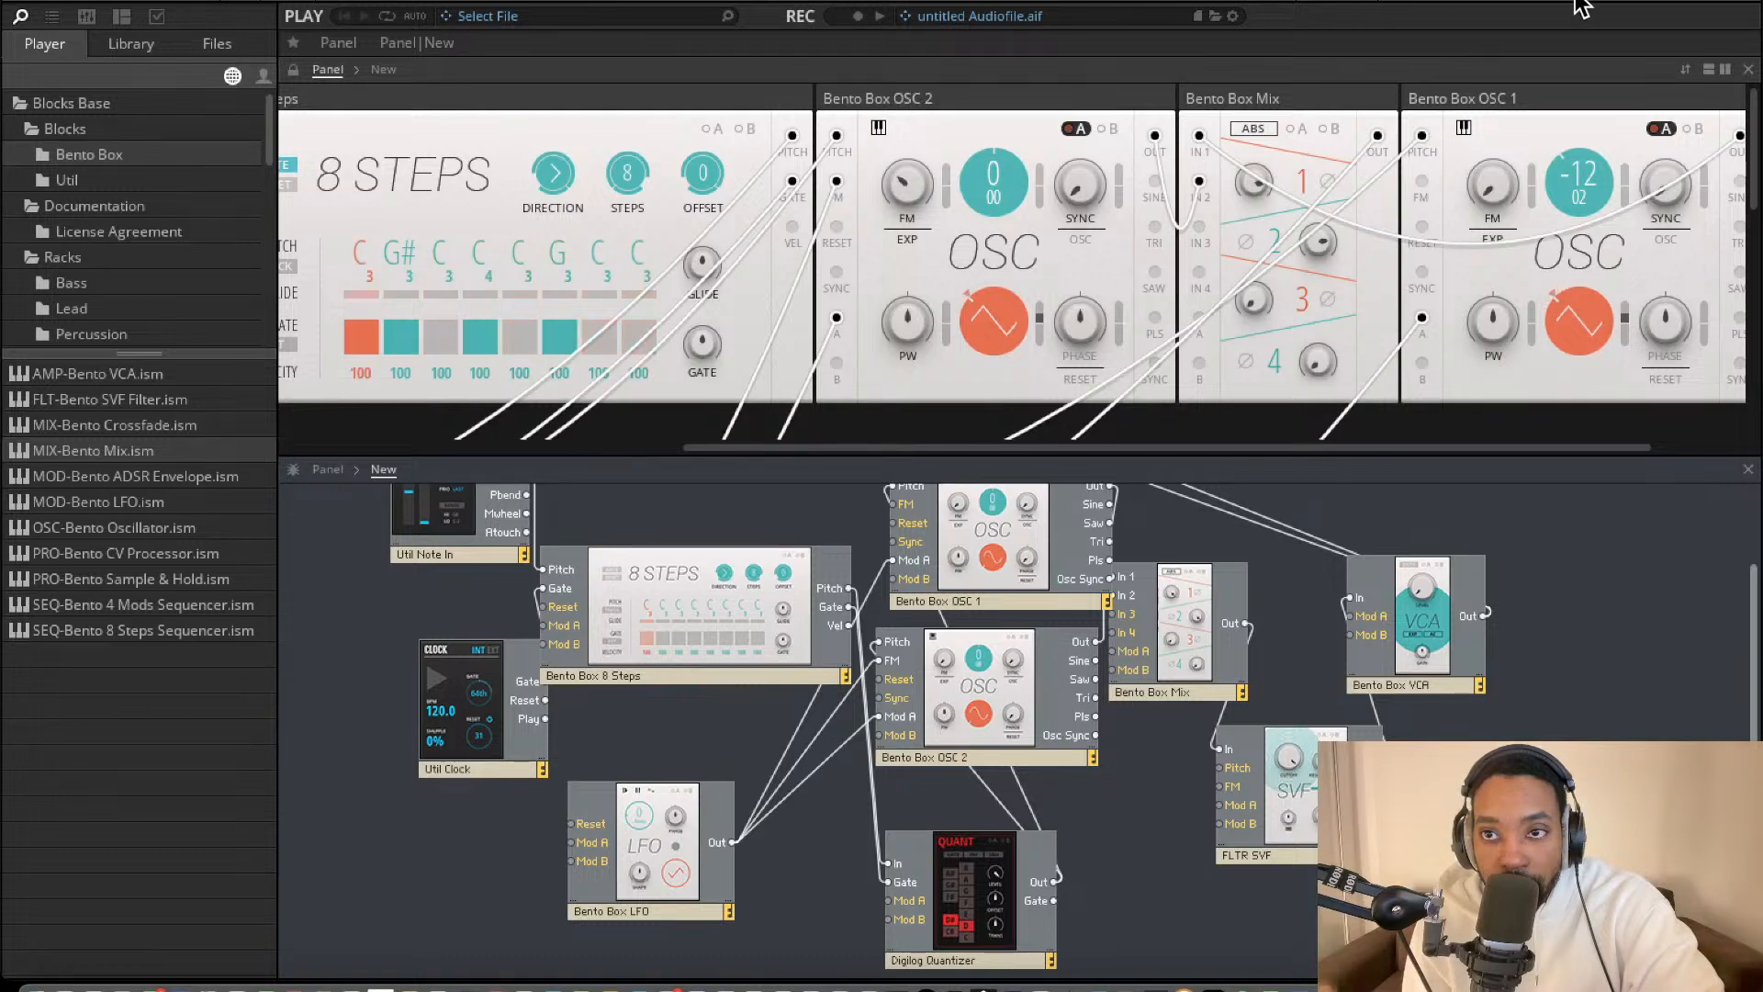
Raise the Mod A amount on OSC 2's FM control and turn its FM level back down.
drag(911, 197, 898, 73)
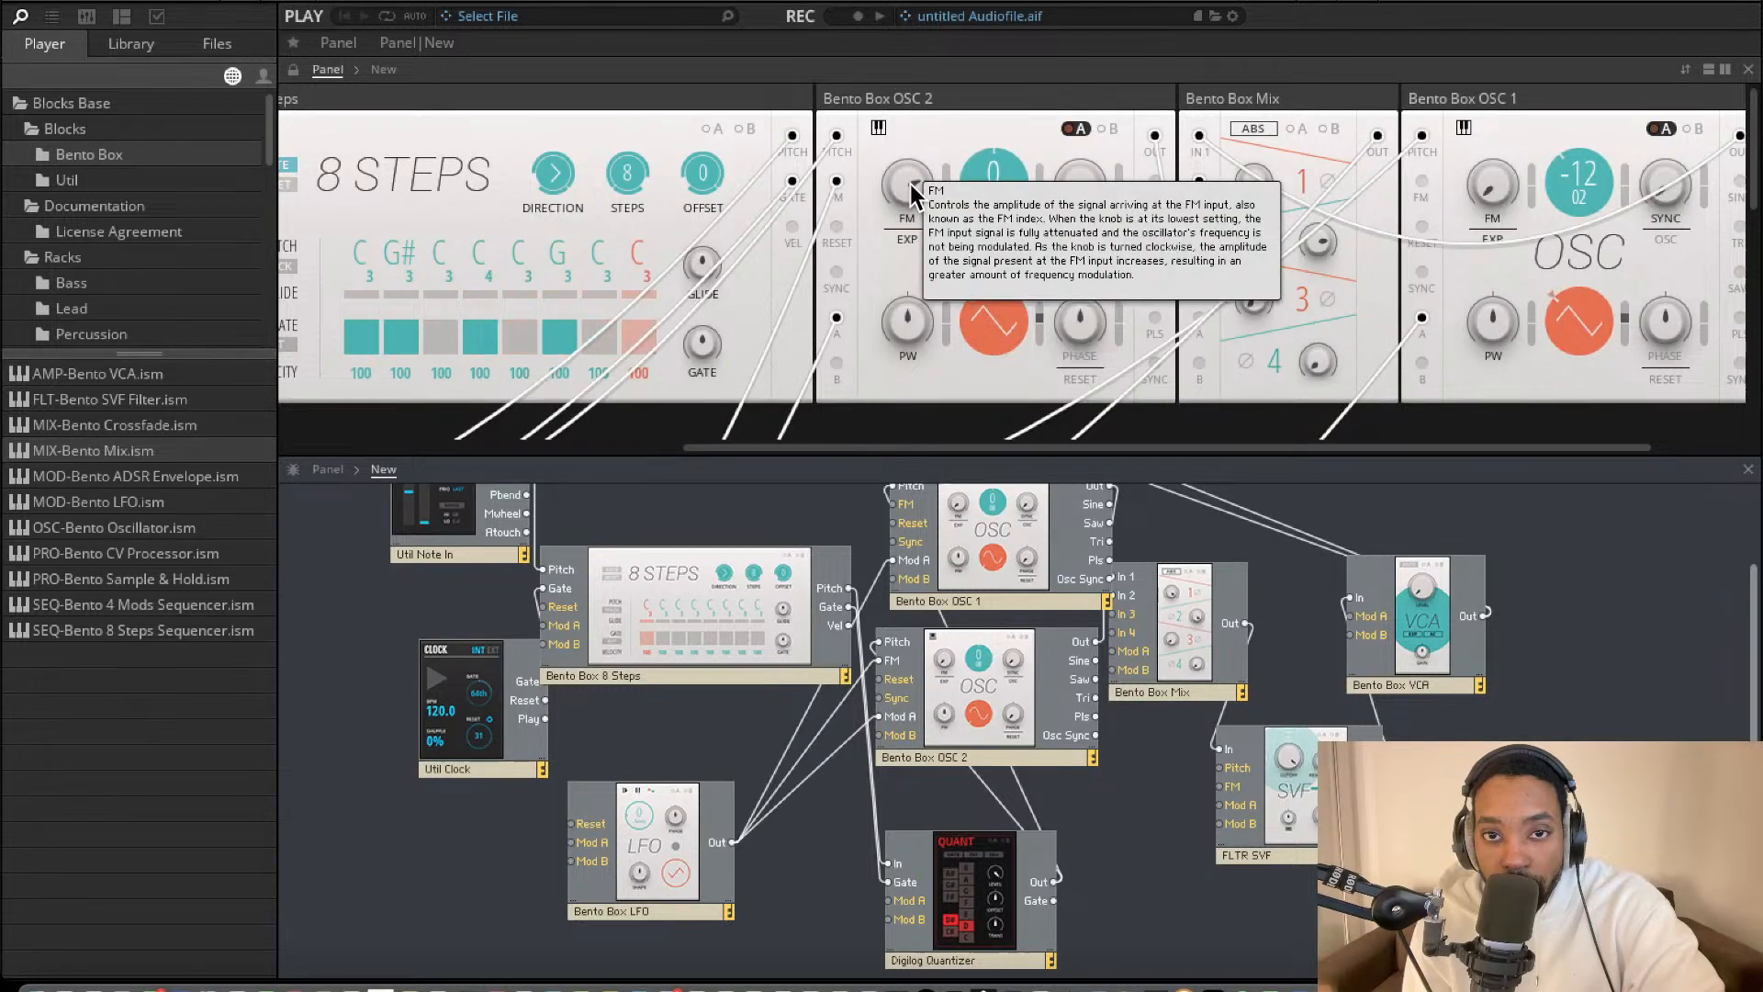
drag(921, 195, 902, 242)
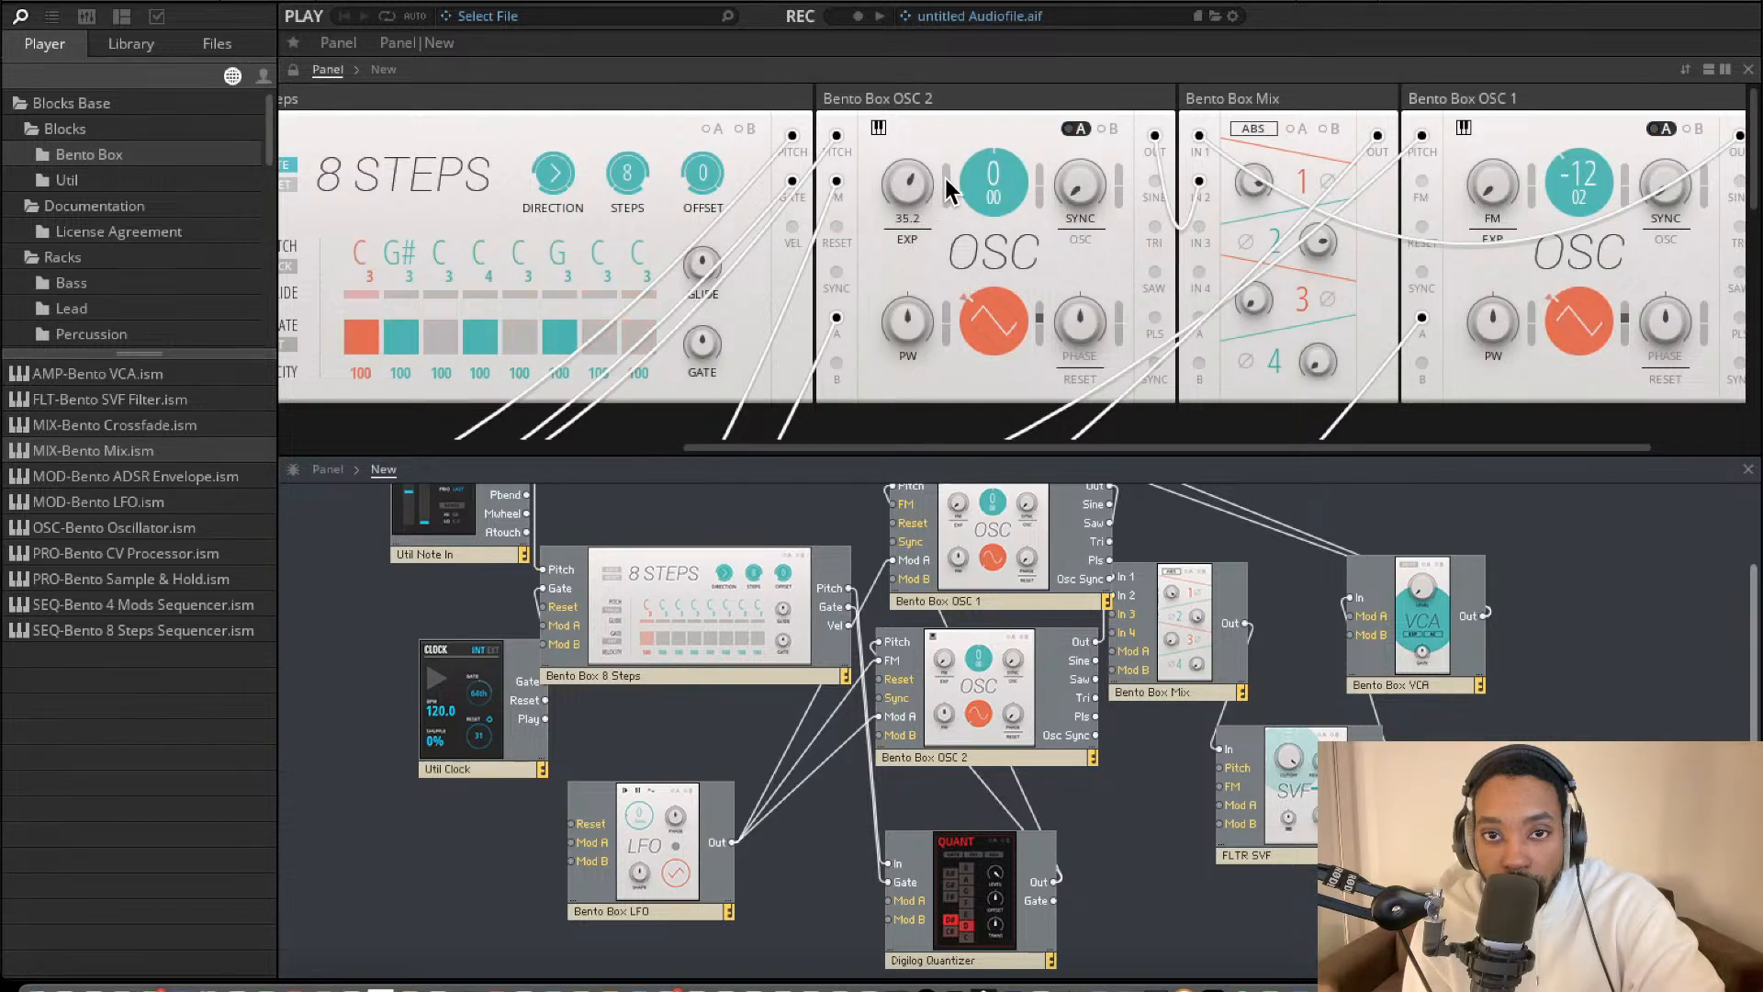
drag(951, 69, 921, 385)
drag(926, 400, 921, 418)
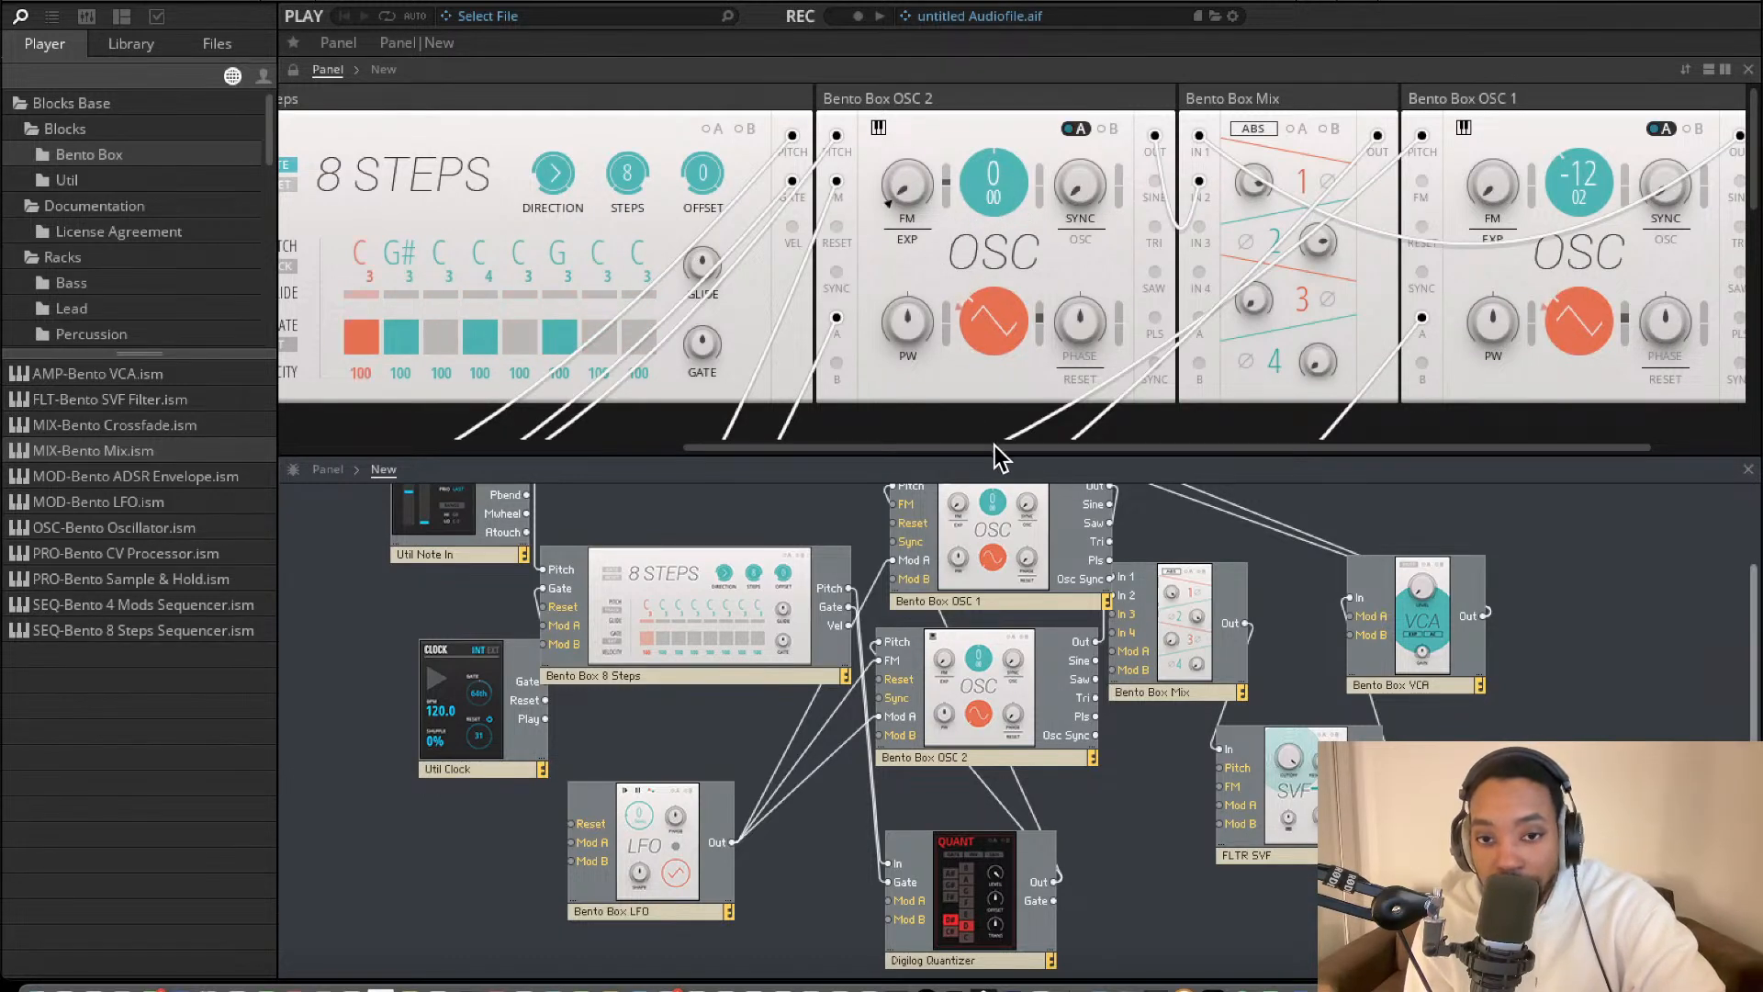
Try modulating OSC 1's FM input with a wire from the LFO's Out, and delete that wire.
drag(734, 842, 899, 505)
scroll(895, 211, right, 3)
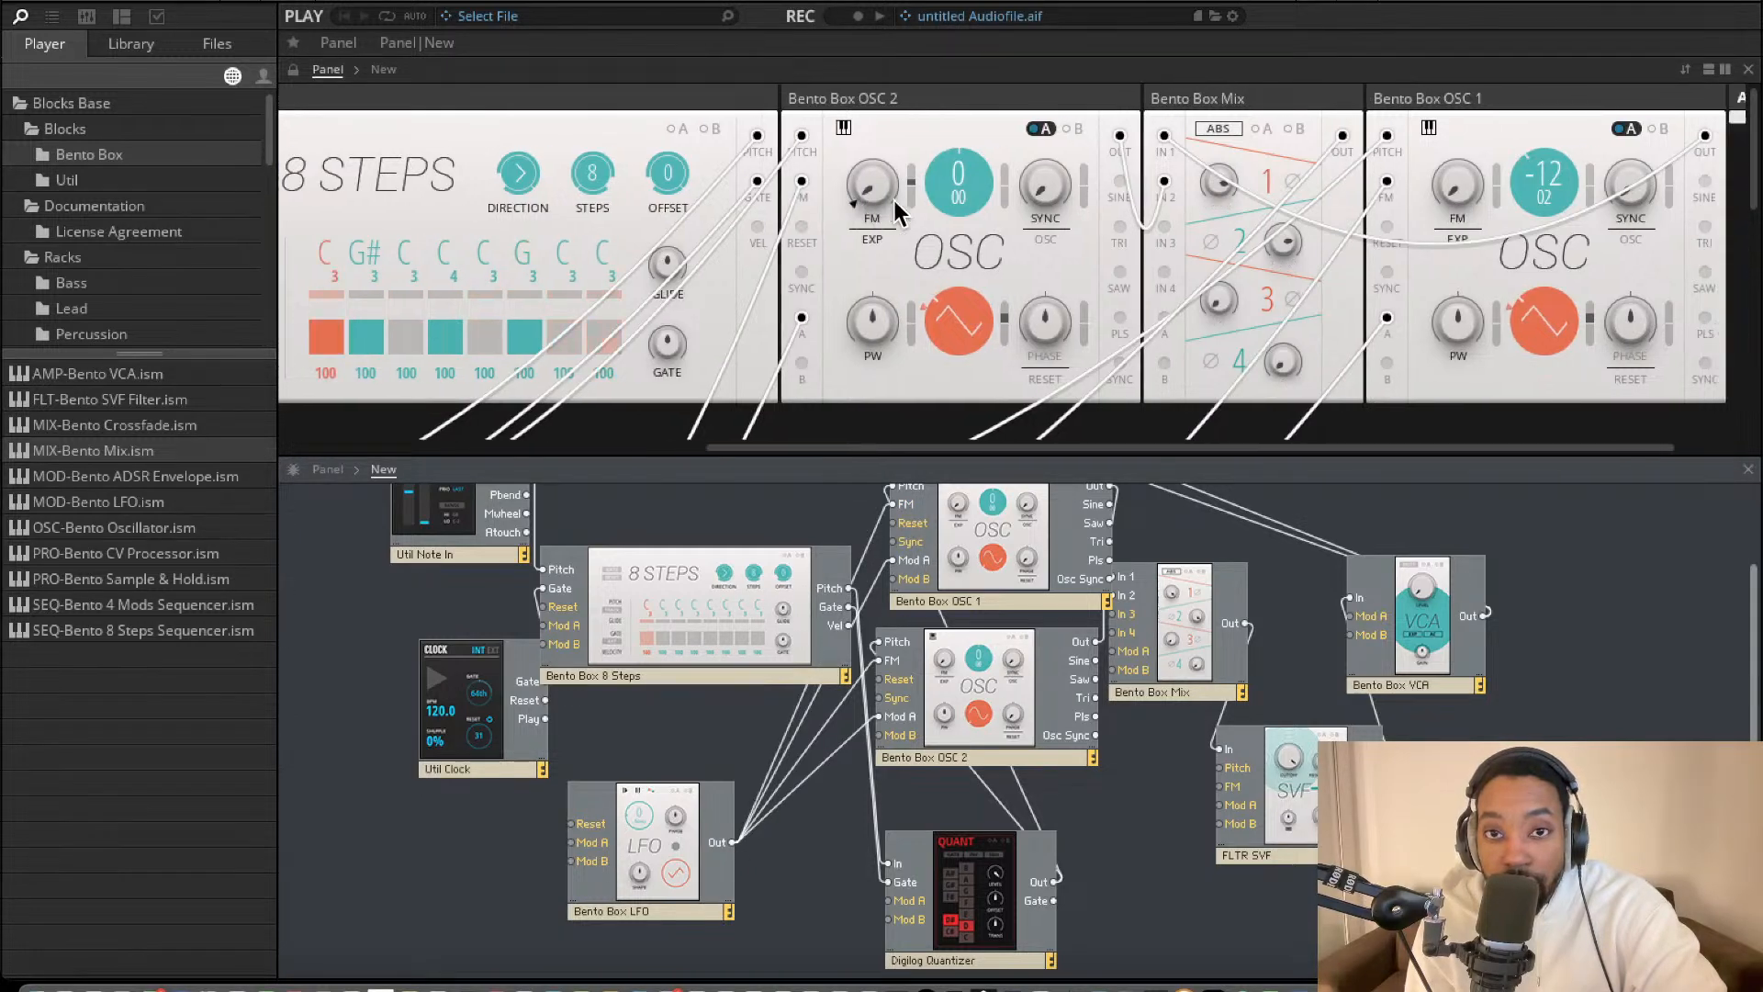
scroll(892, 204, right, 1)
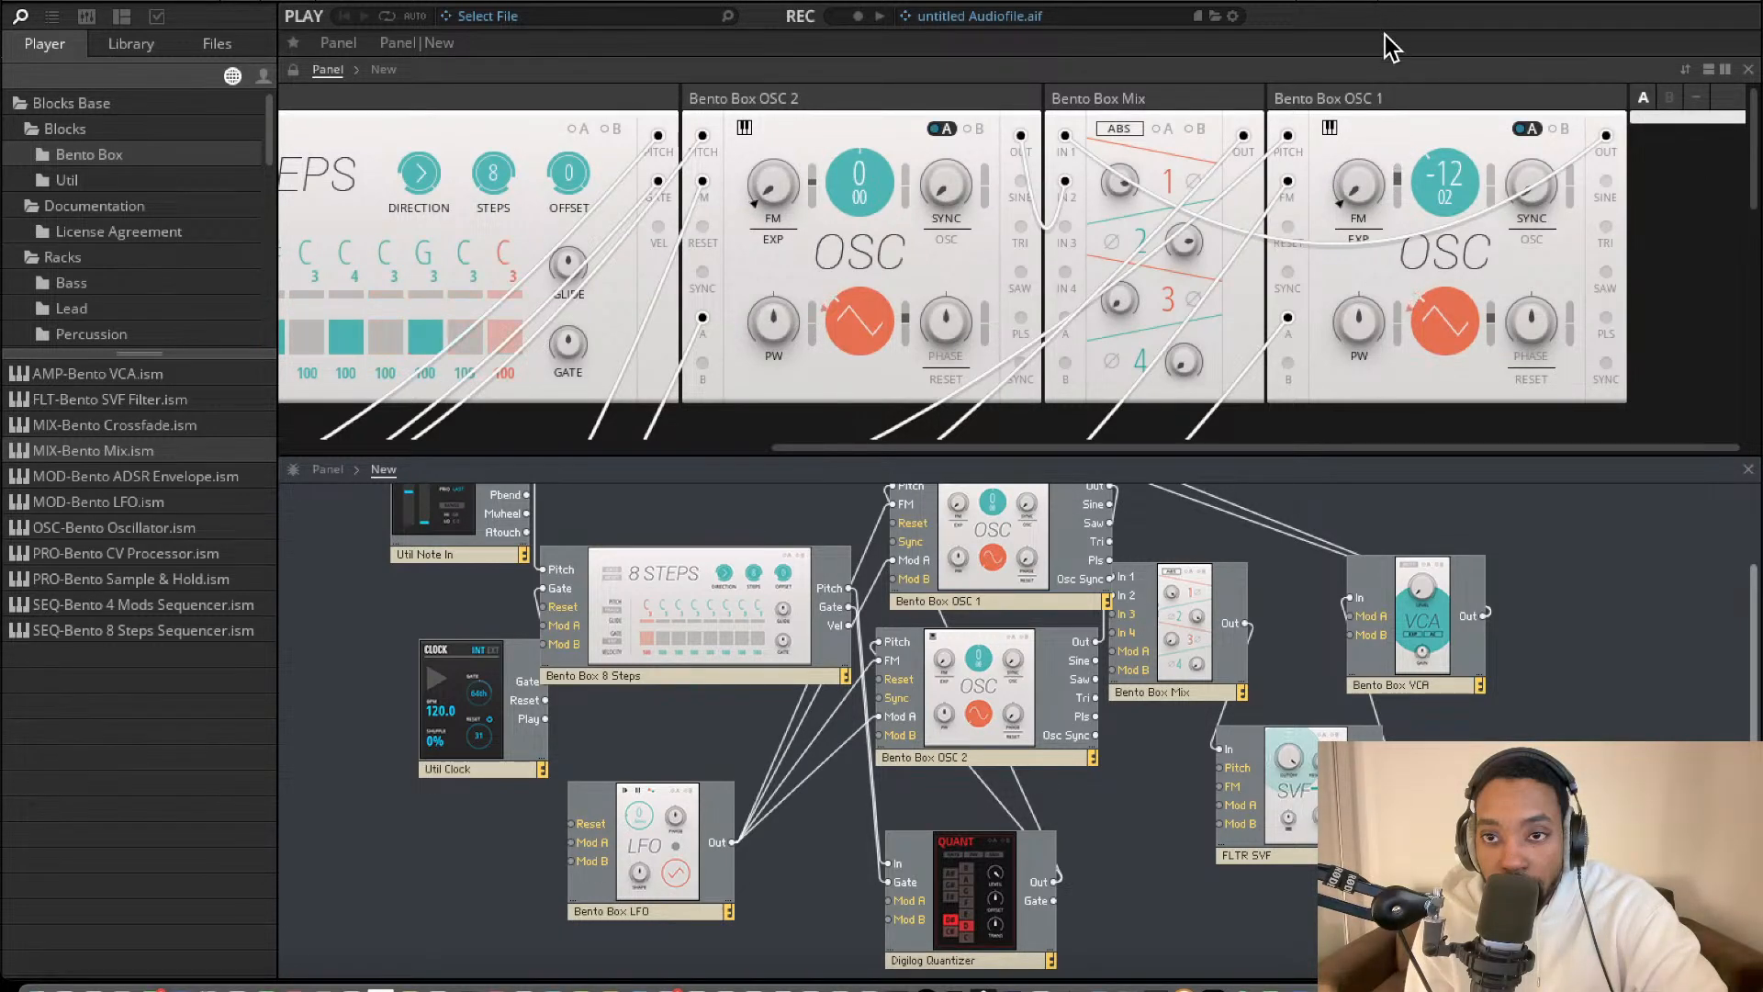
mouse_move(1392, 182)
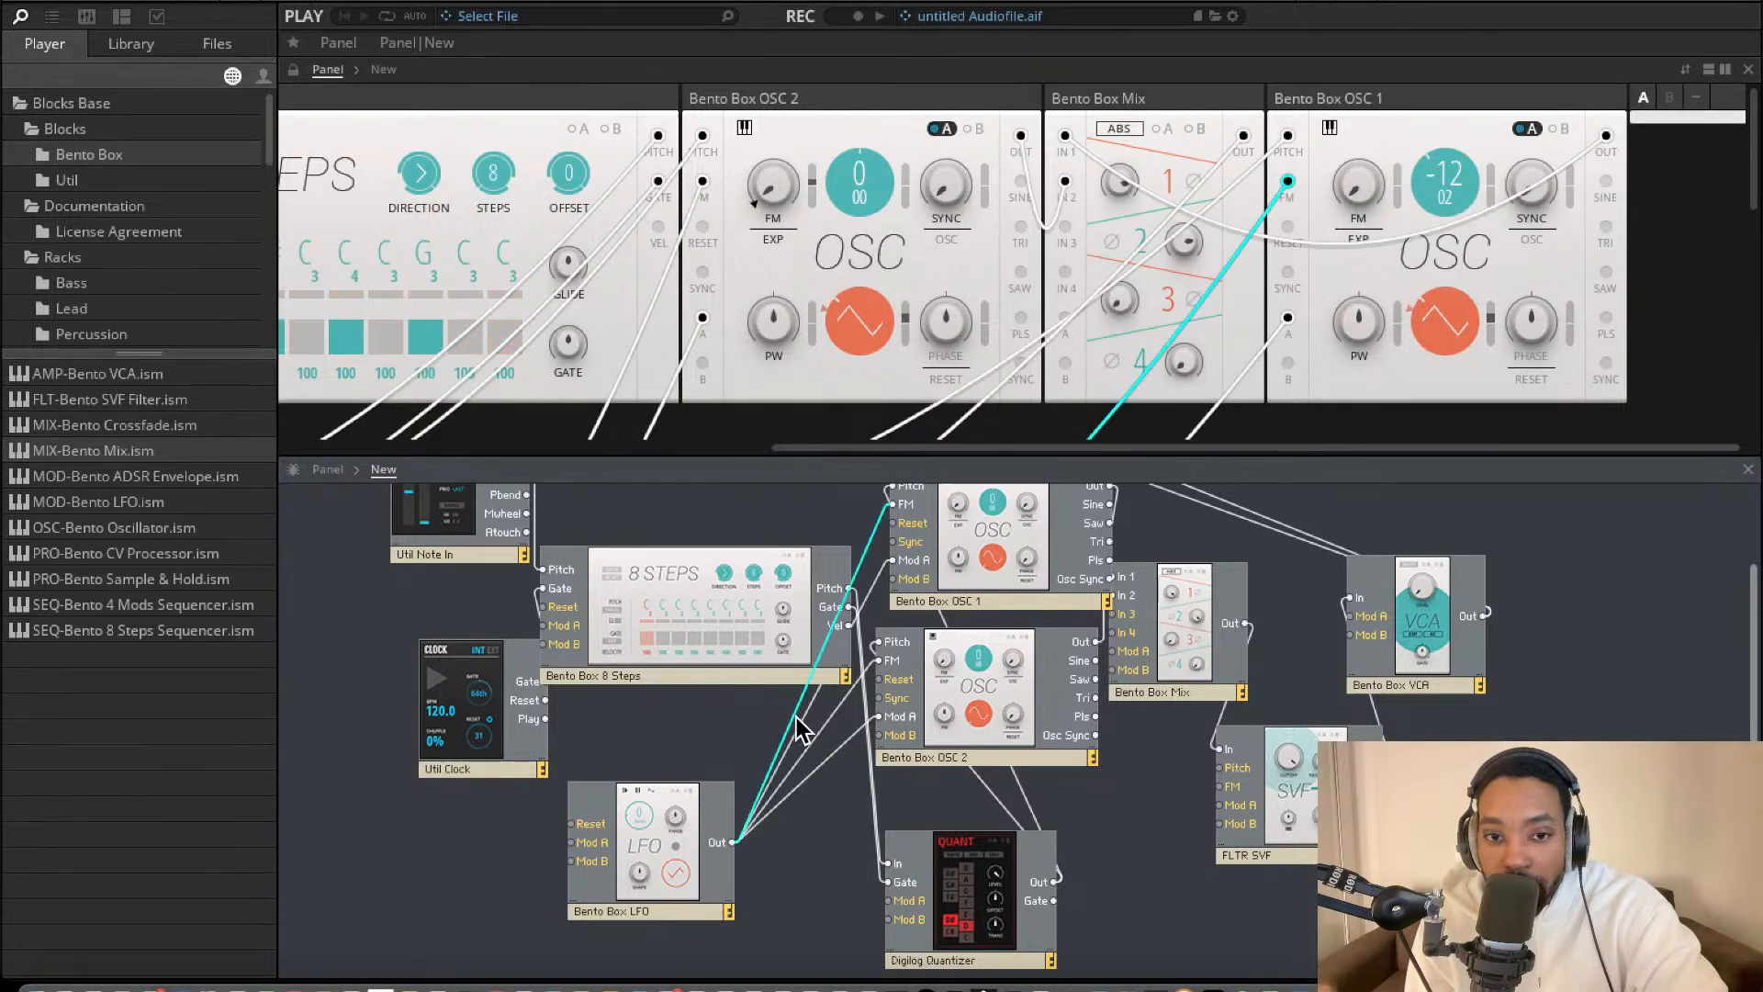
key(Delete)
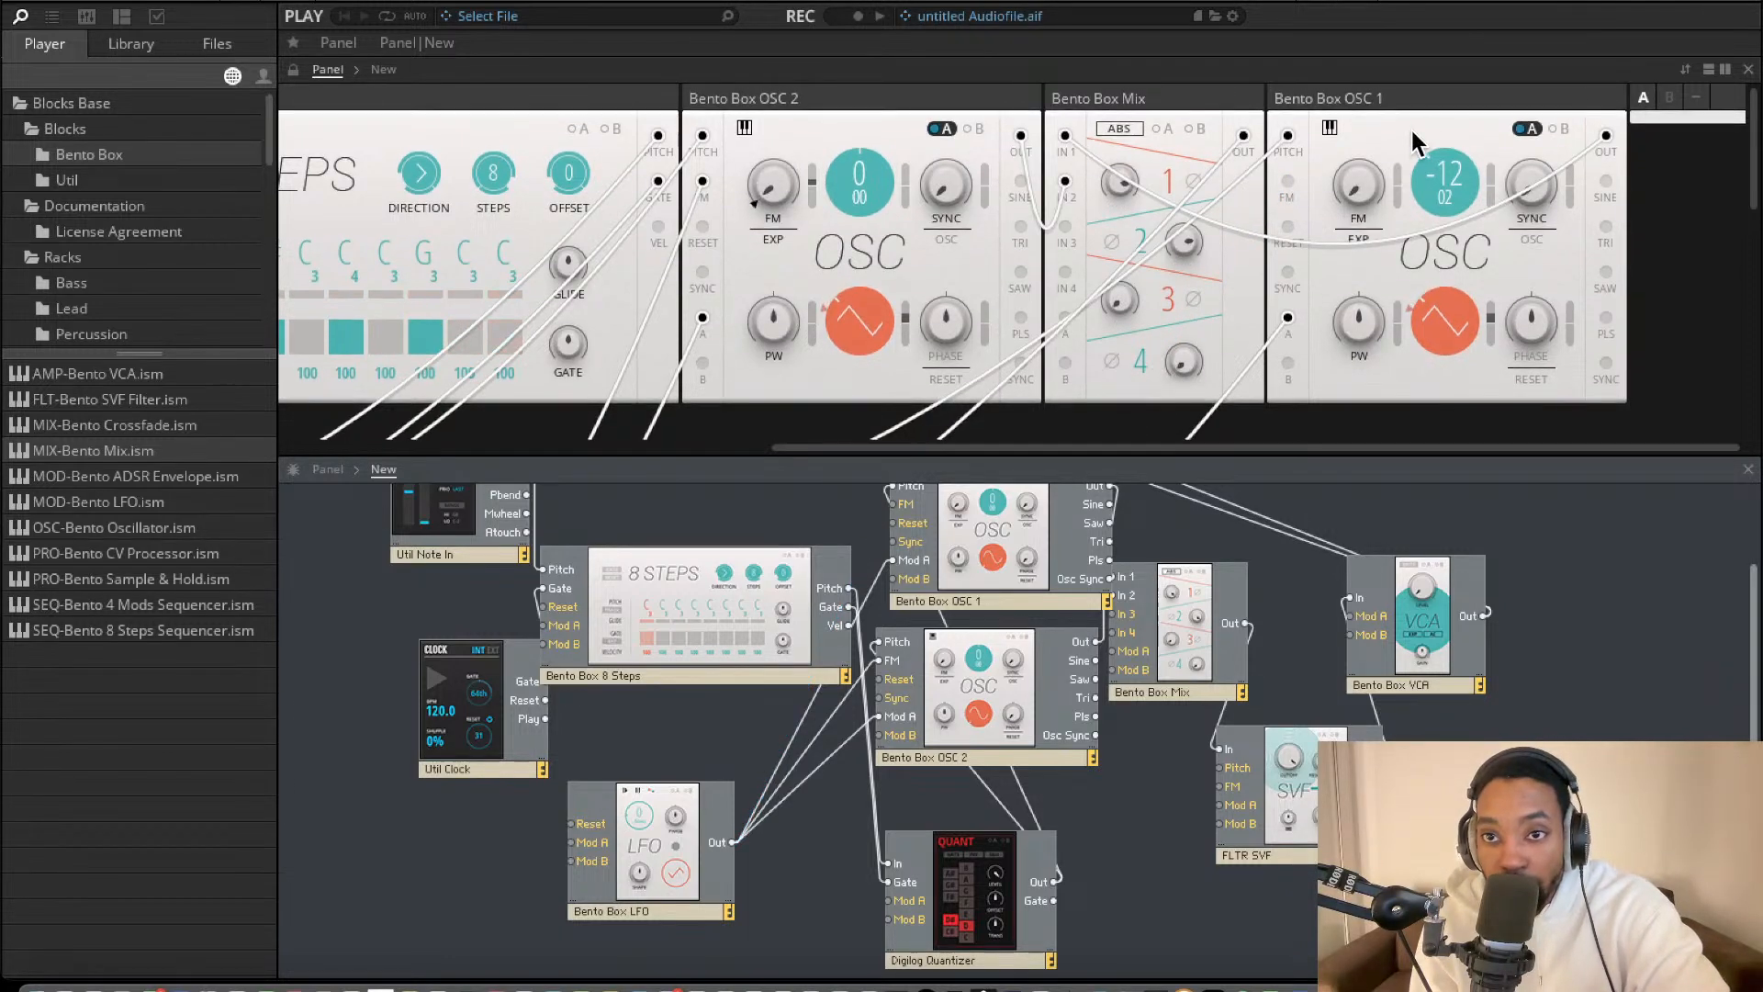
Move OSC 1's panel in front of OSC 2 so the order is OSC 1, OSC 2, Mix.
drag(1414, 108, 960, 107)
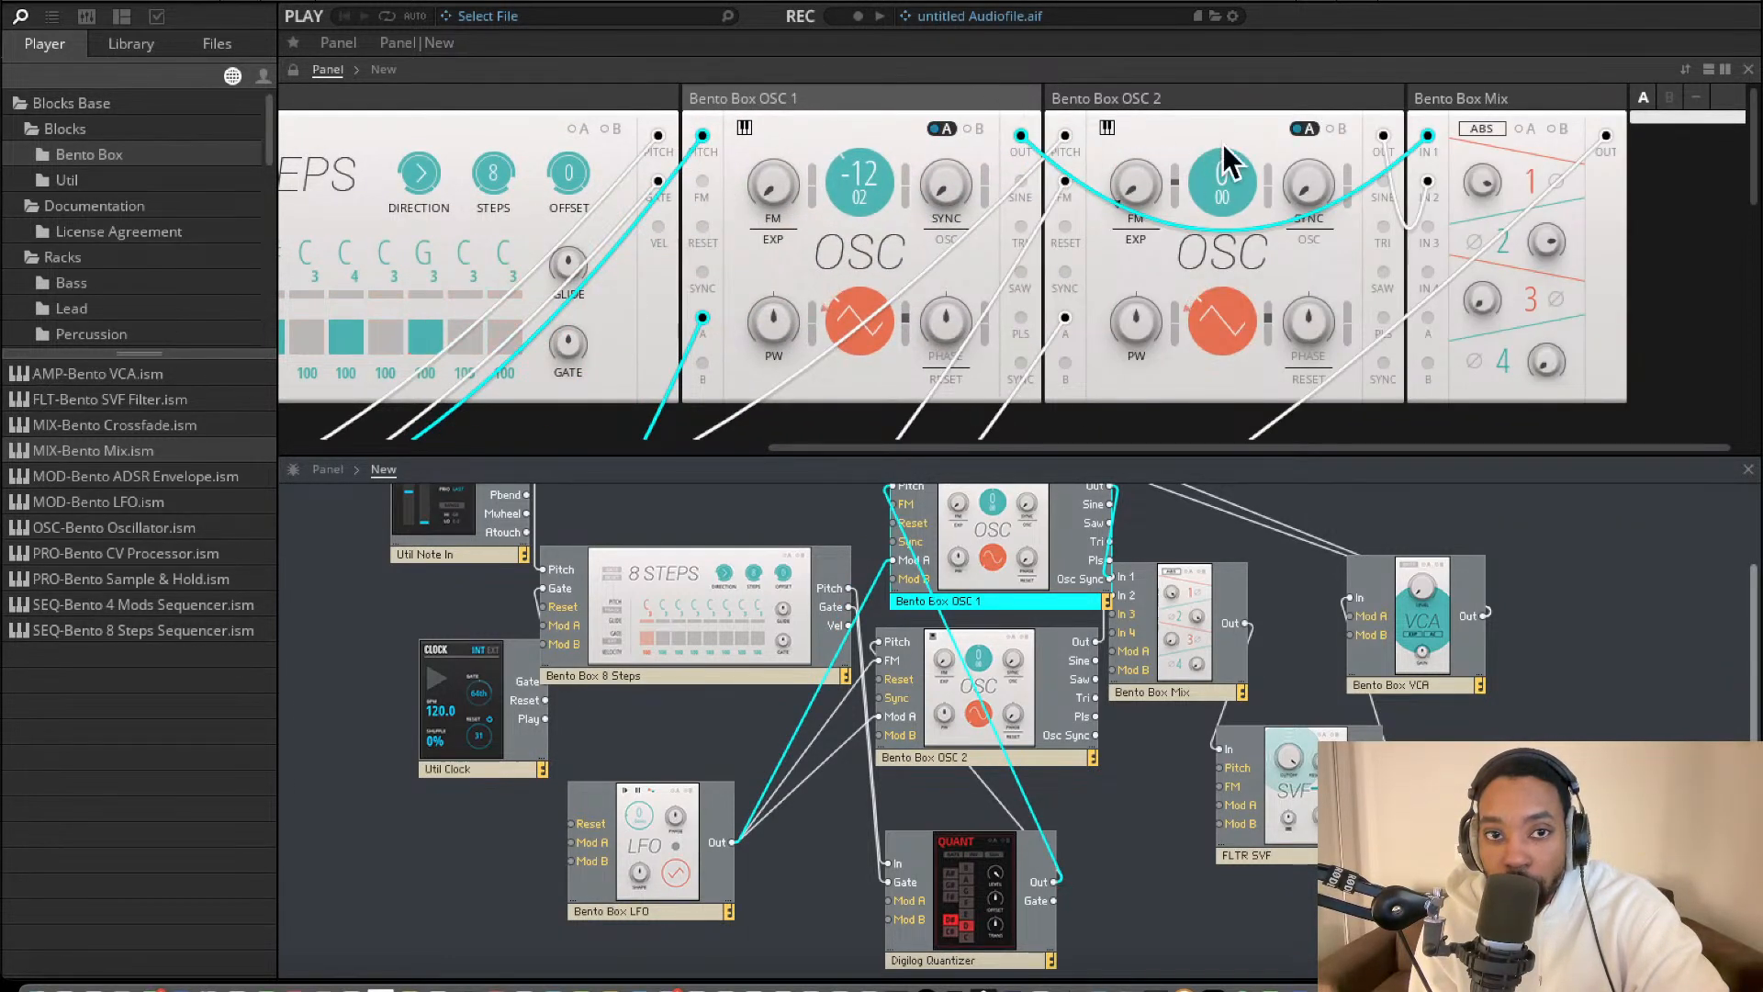
Set the Clock's tempo to 123.0 BPM, and try the Shuffle amount before resetting it to 0%.
scroll(1051, 158, left, 8)
scroll(1052, 158, down, 3)
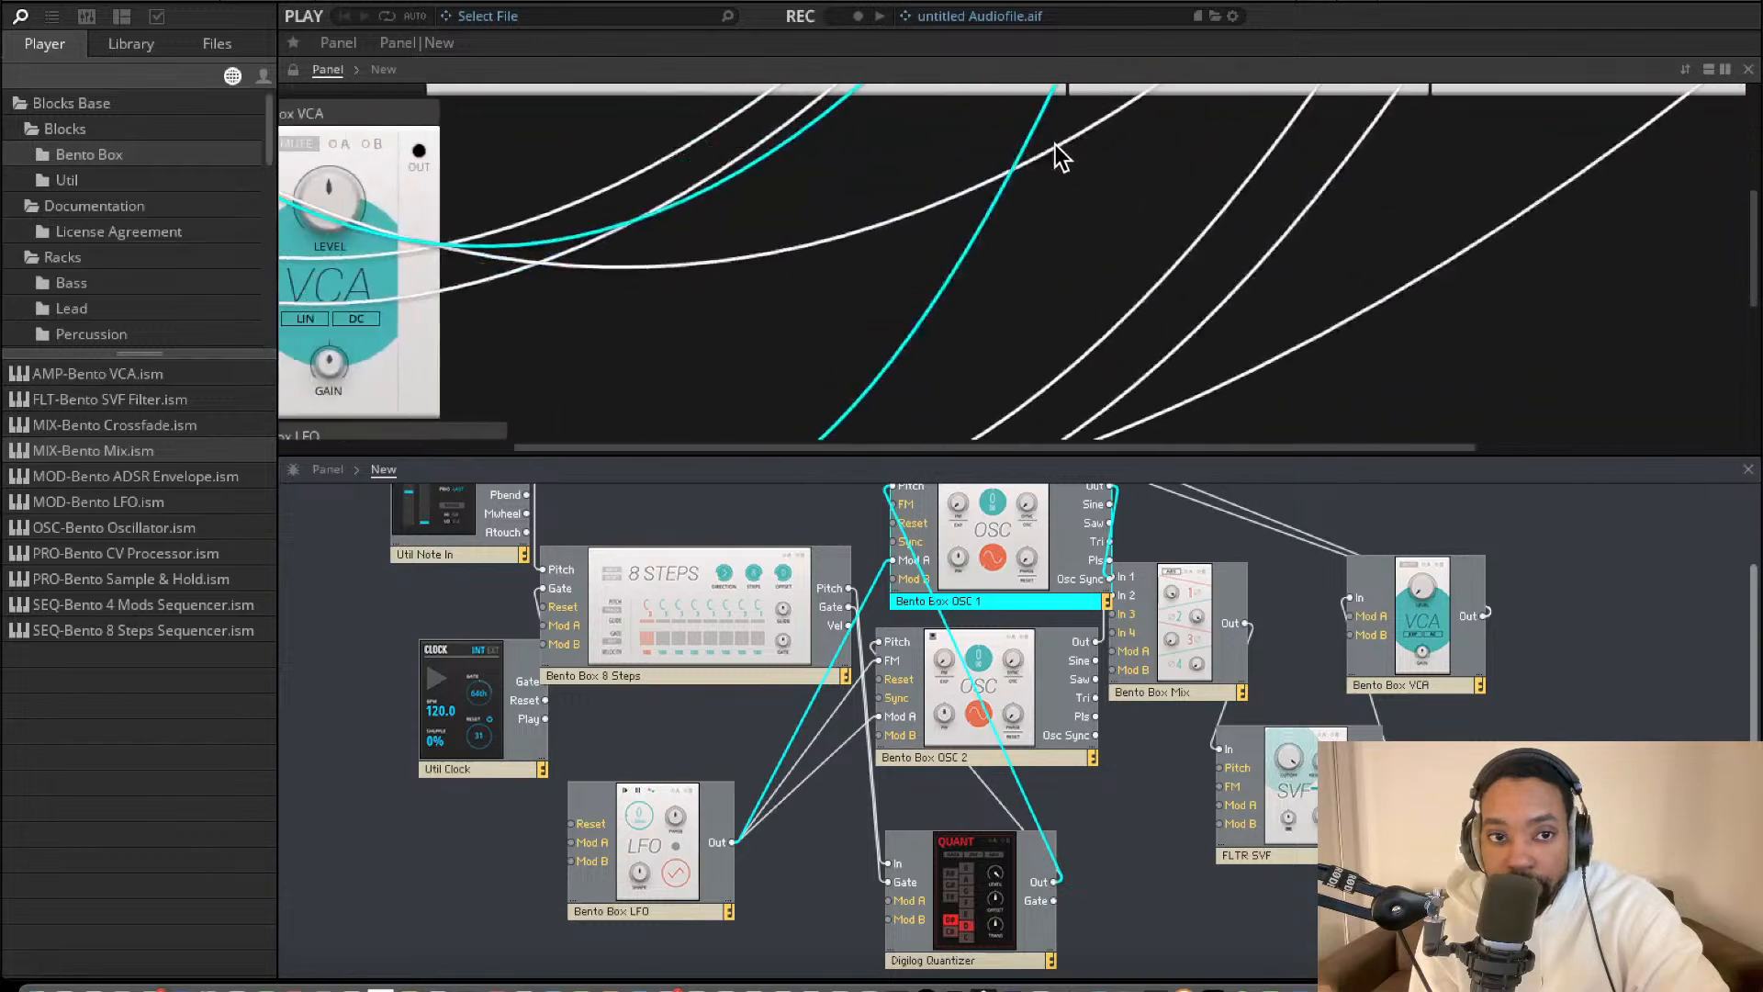
scroll(1056, 158, up, 3)
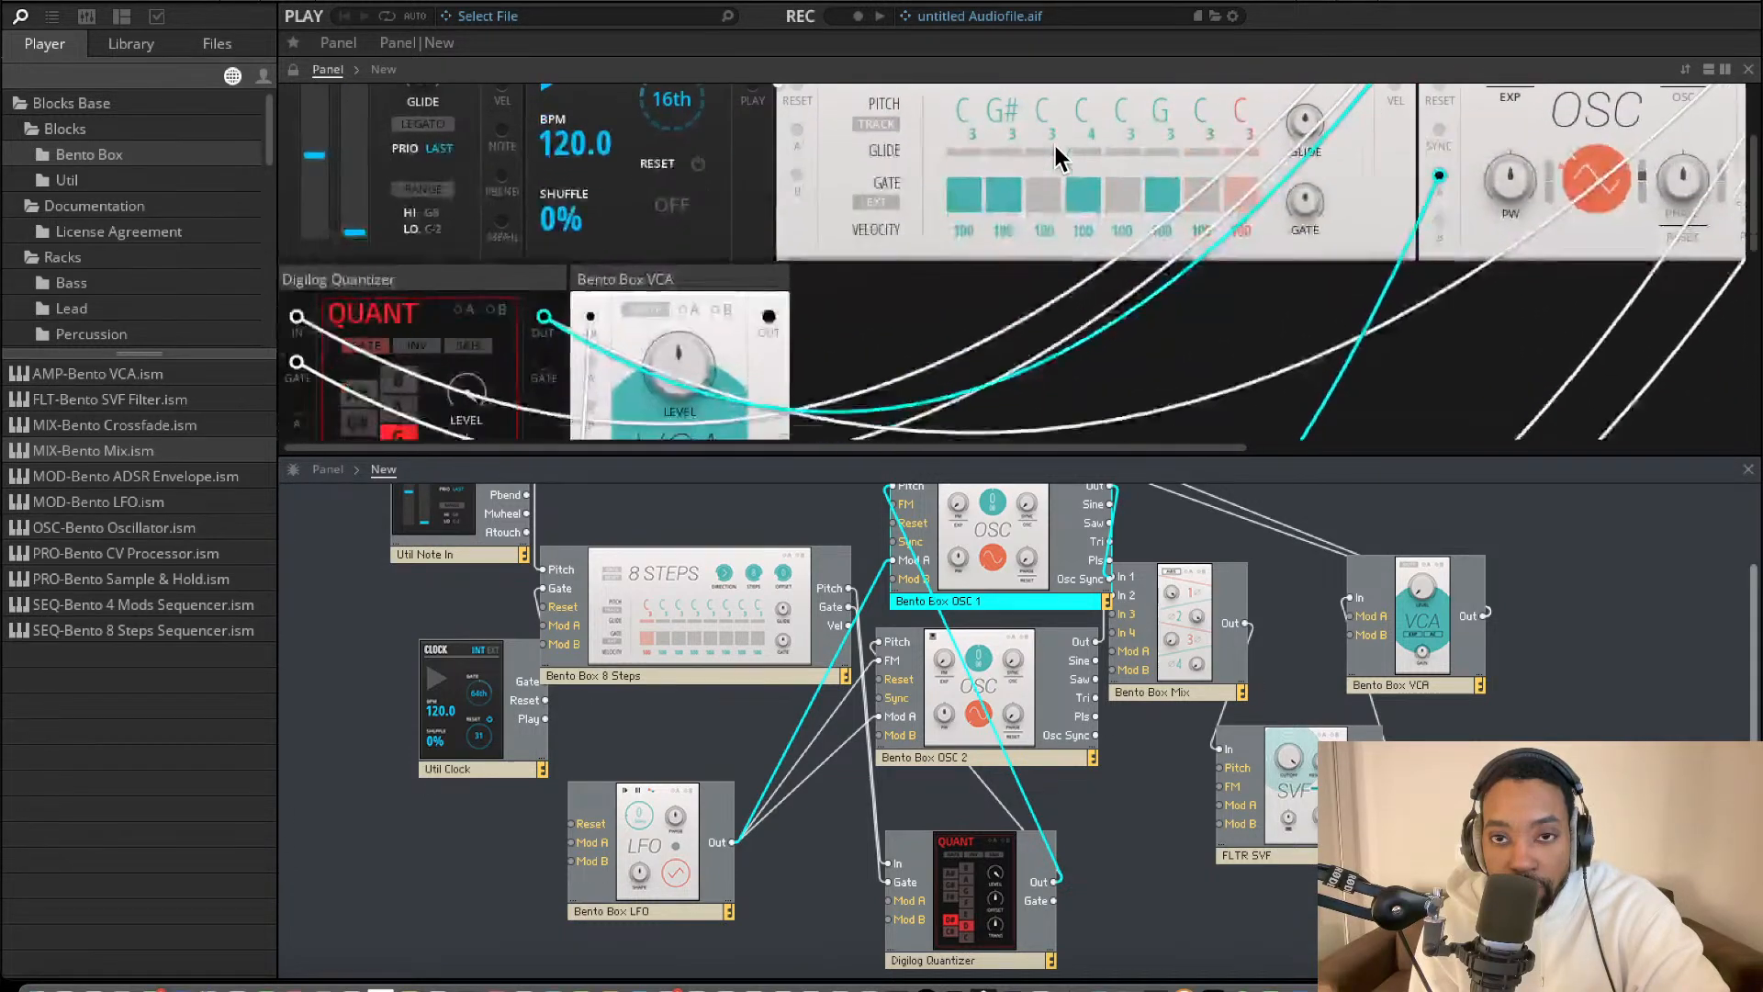
scroll(1056, 158, down, 1)
scroll(1056, 157, up, 2)
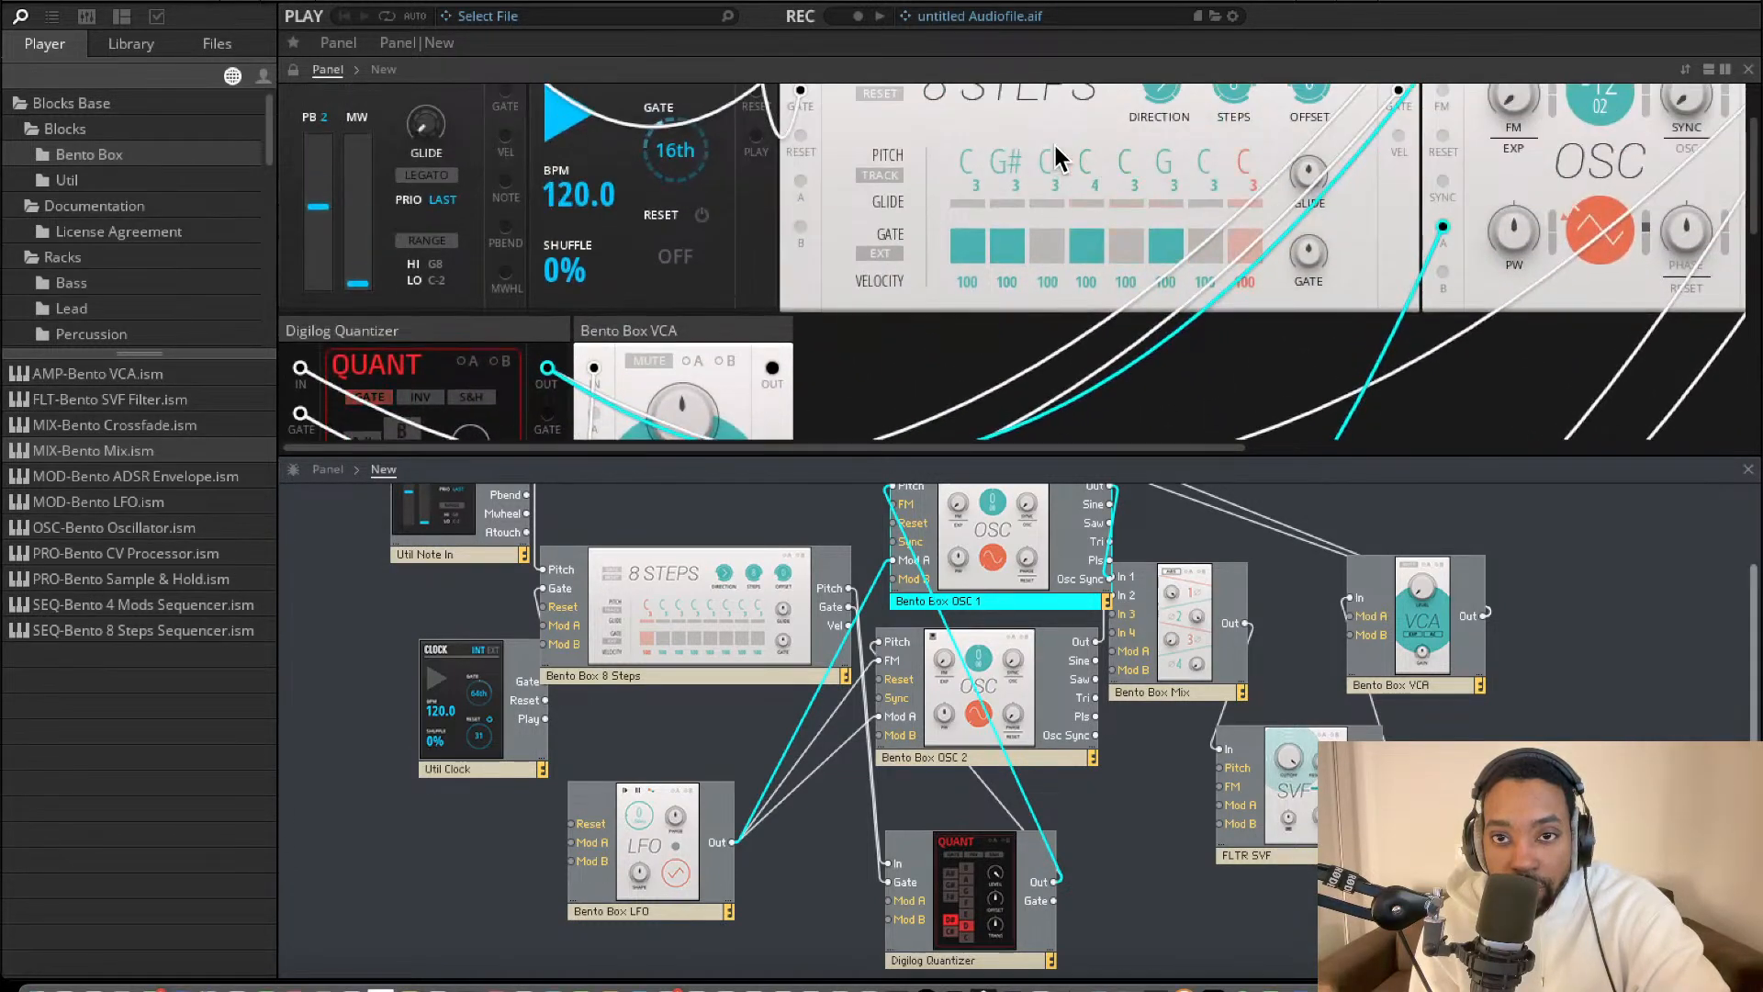
scroll(1056, 158, down, 3)
scroll(1056, 158, up, 3)
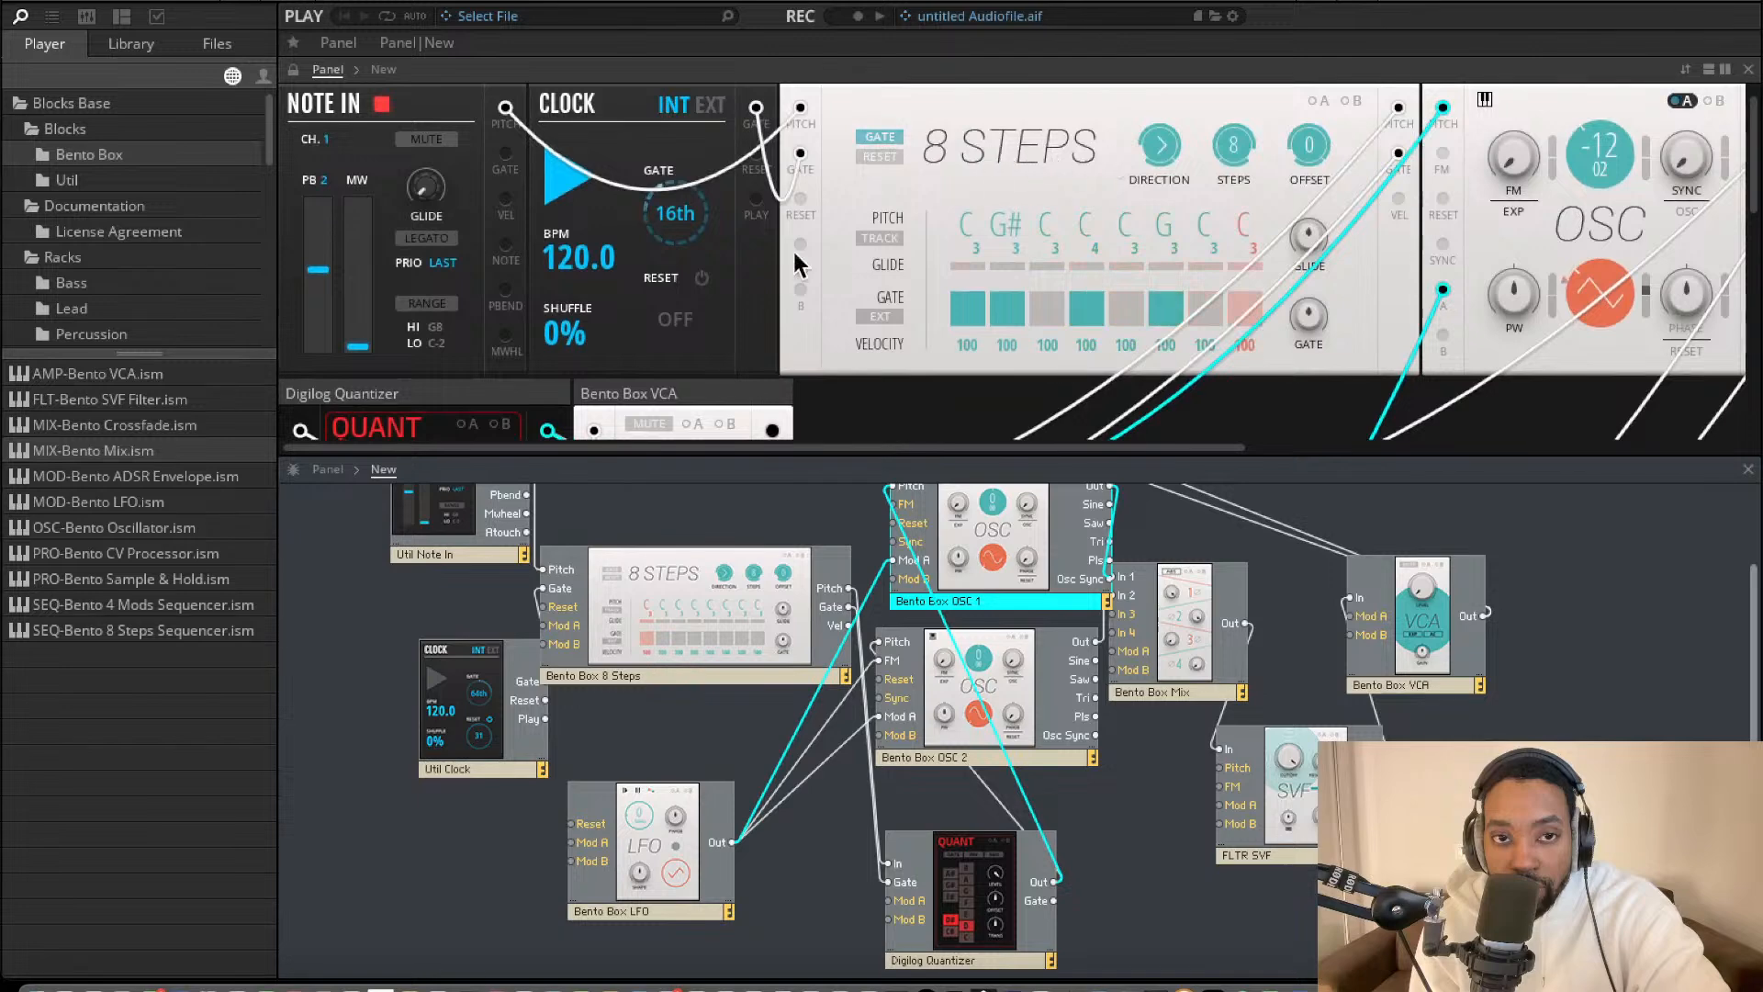
mouse_move(580, 266)
mouse_down()
mouse_move(564, 292)
mouse_move(573, 252)
mouse_move(580, 271)
mouse_up()
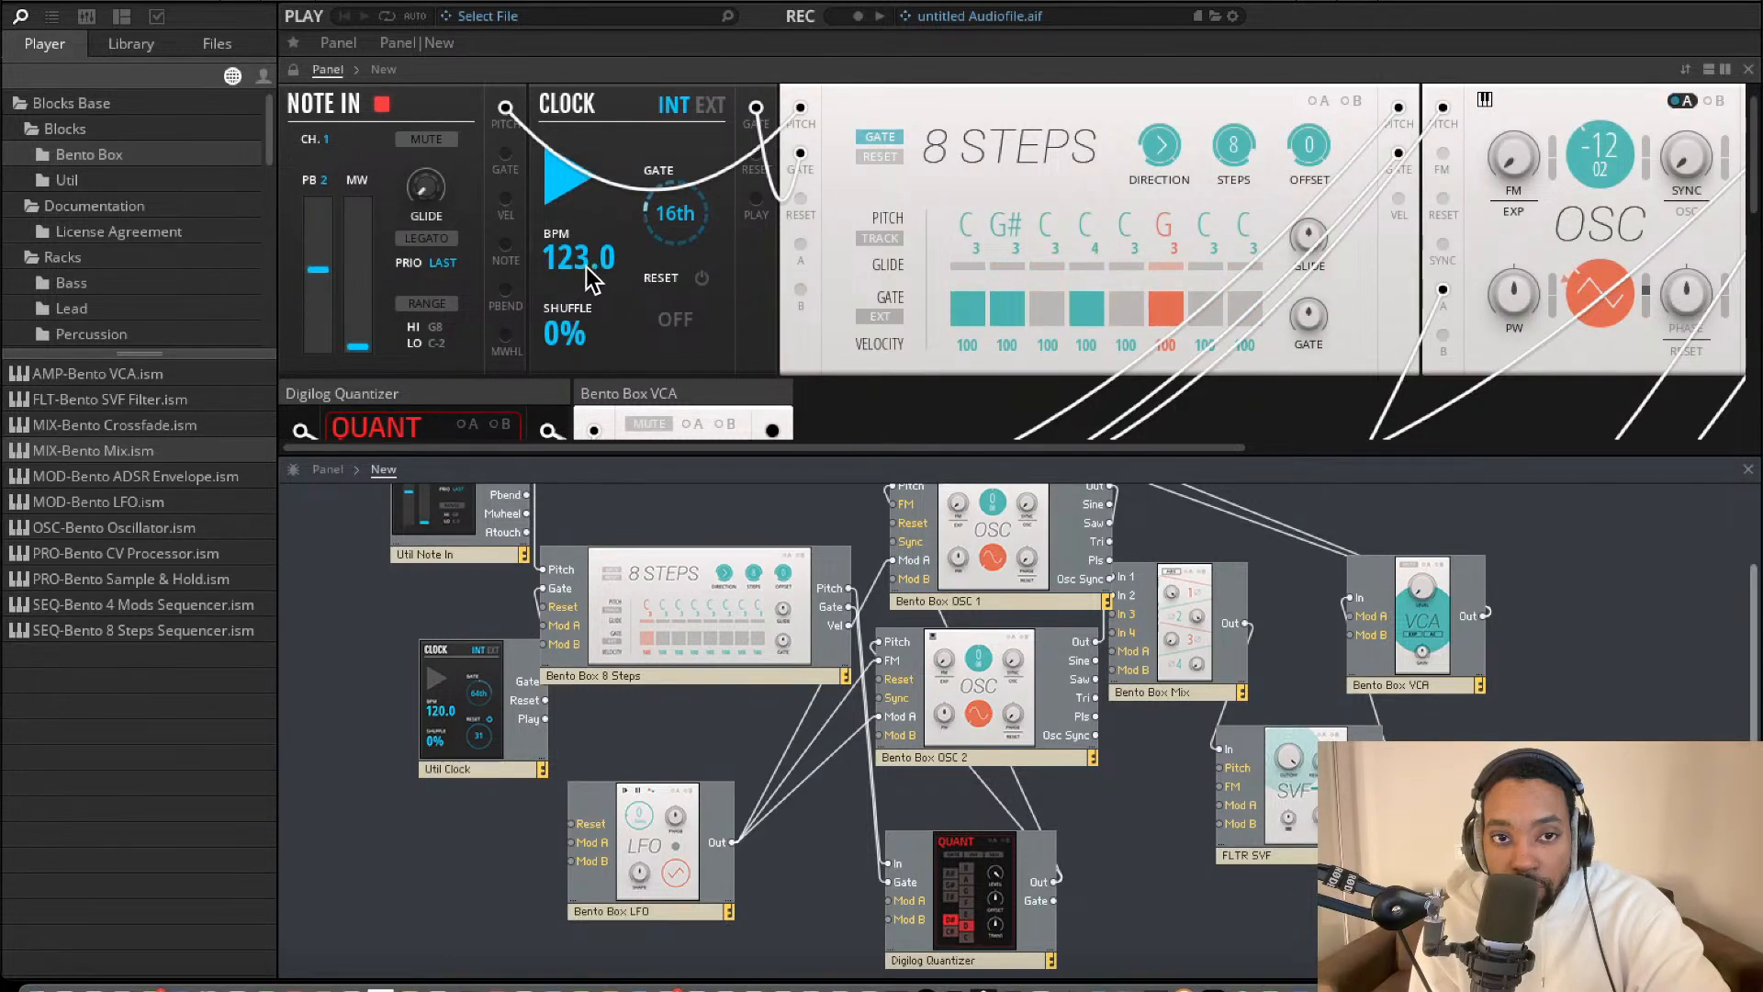
drag(551, 311, 564, 514)
double_click(577, 358)
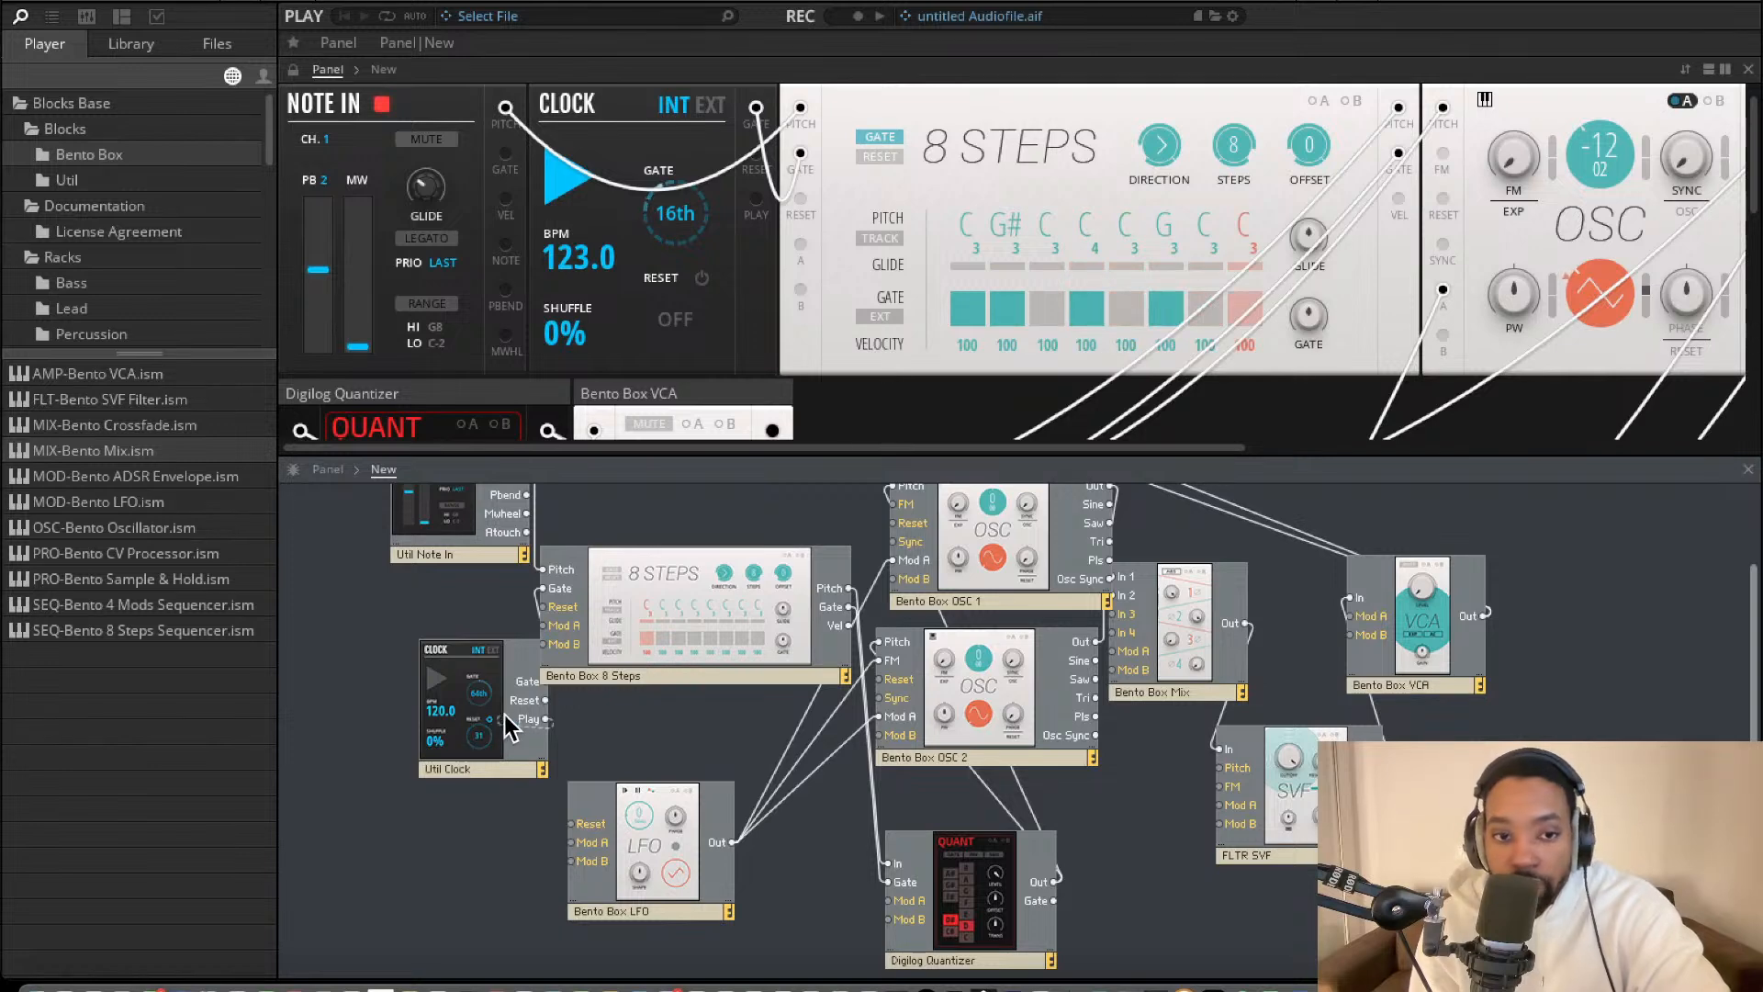
Wire the Clock's Play output to the 8 Steps sequencer's Reset input and move the Clock block clear of the sequencer.
drag(515, 714, 544, 608)
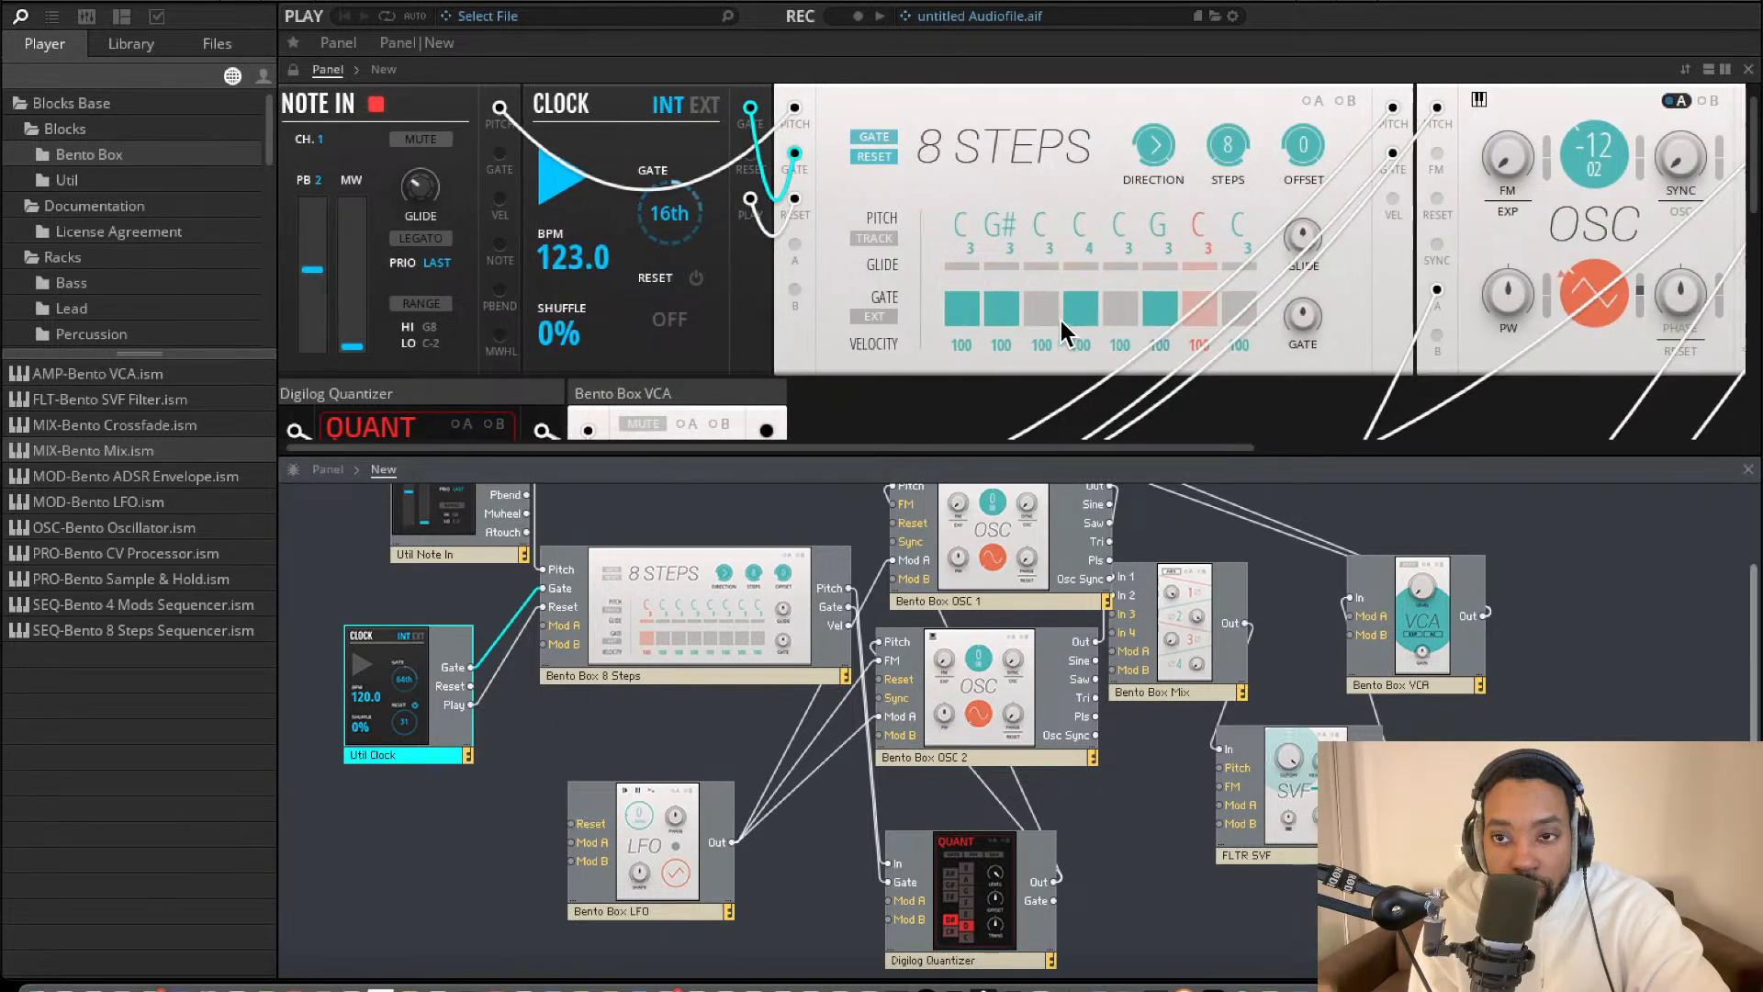
scroll(1063, 347, right, 3)
scroll(1065, 358, right, 6)
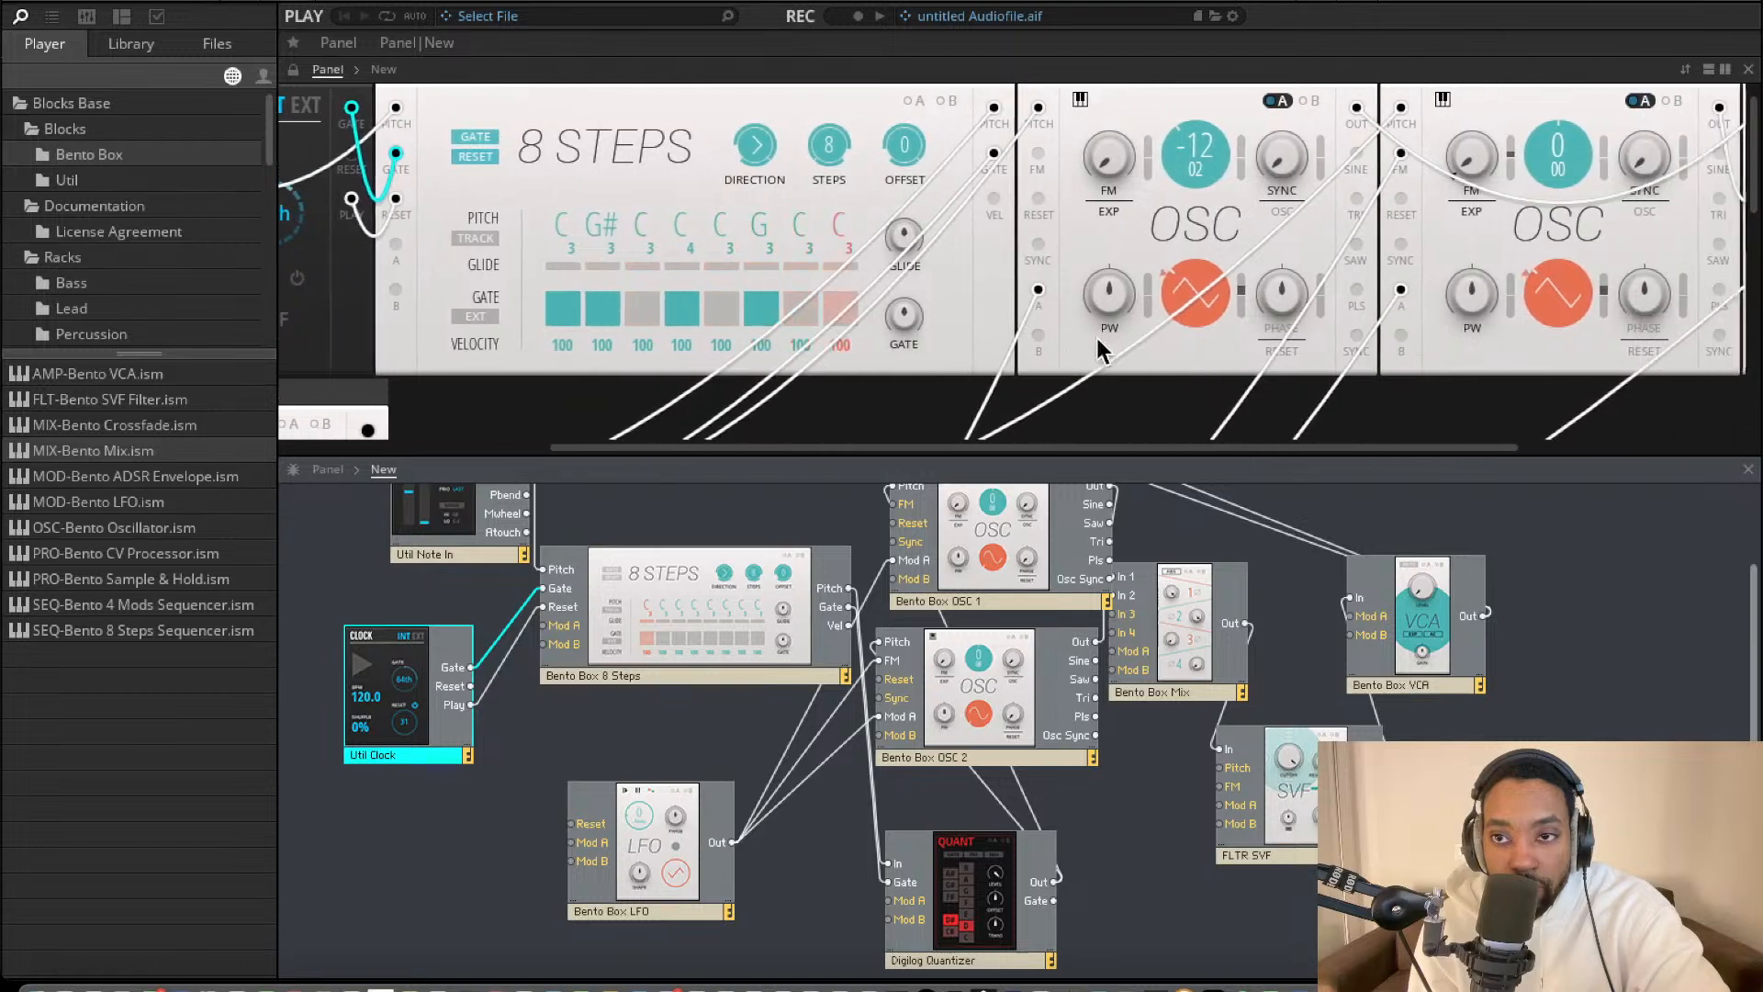
scroll(1411, 214, right, 2)
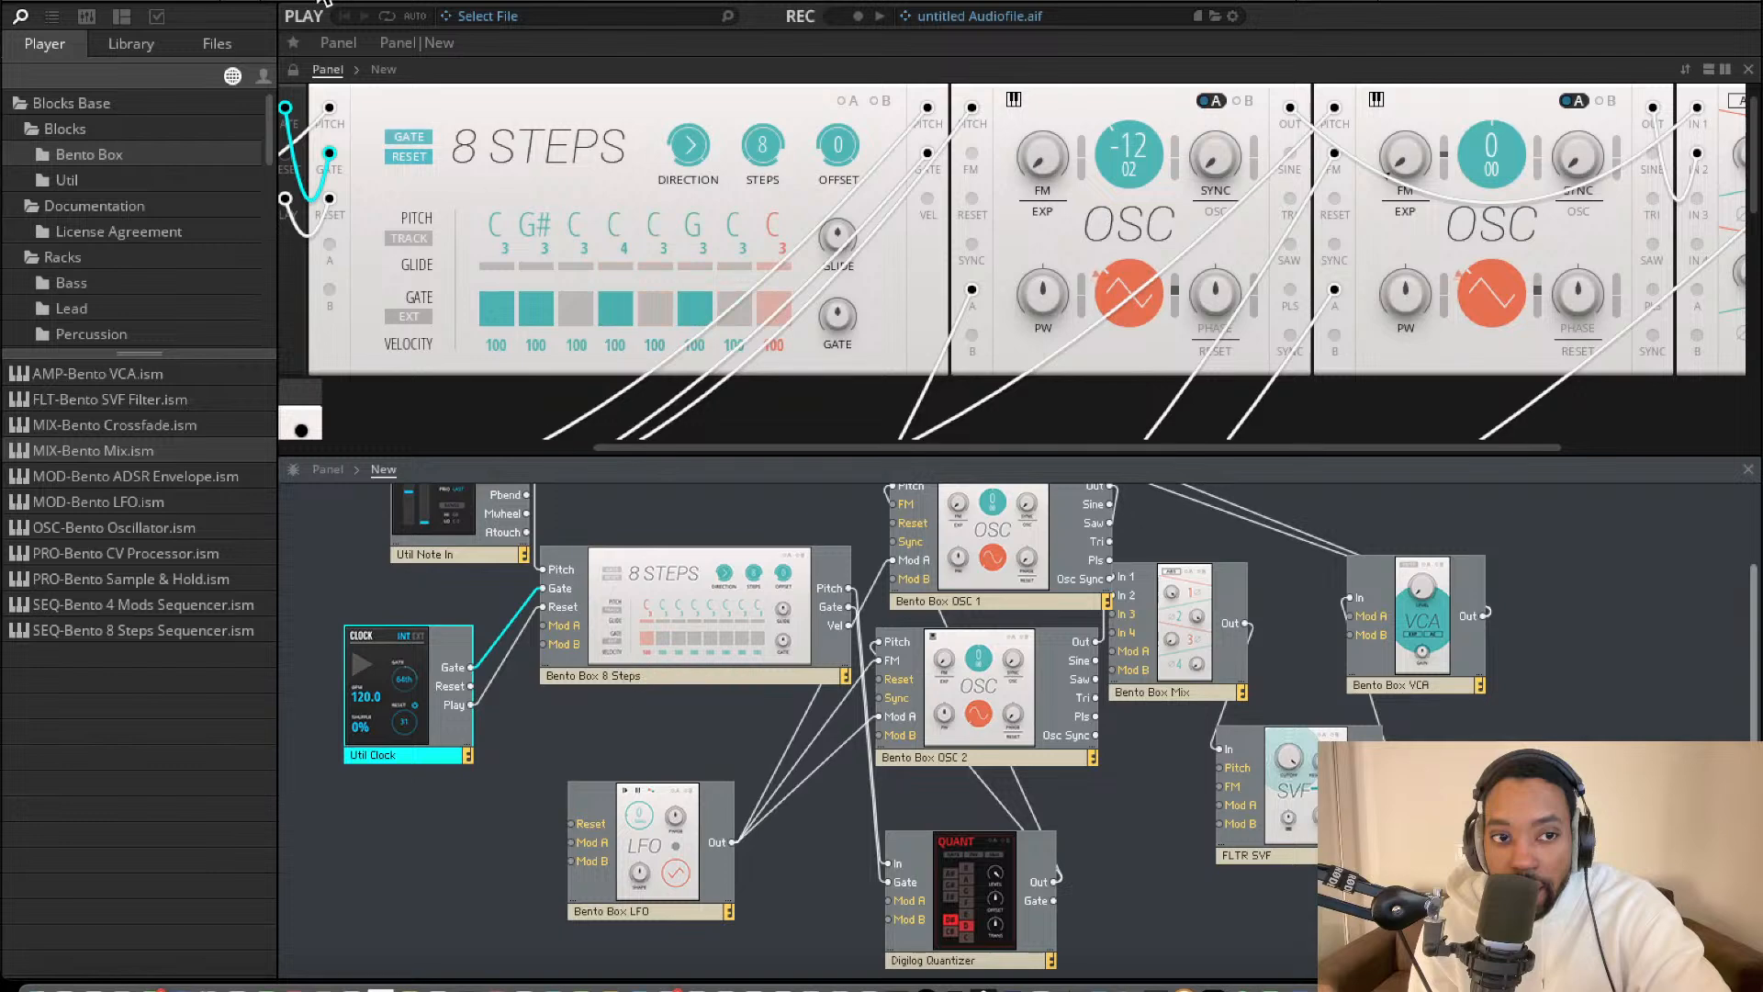
Look through the Blocks Base and Blocks Primes folders, including Bento Box, Util, Boutique and Digilog, for a block to add.
click(71, 182)
click(88, 153)
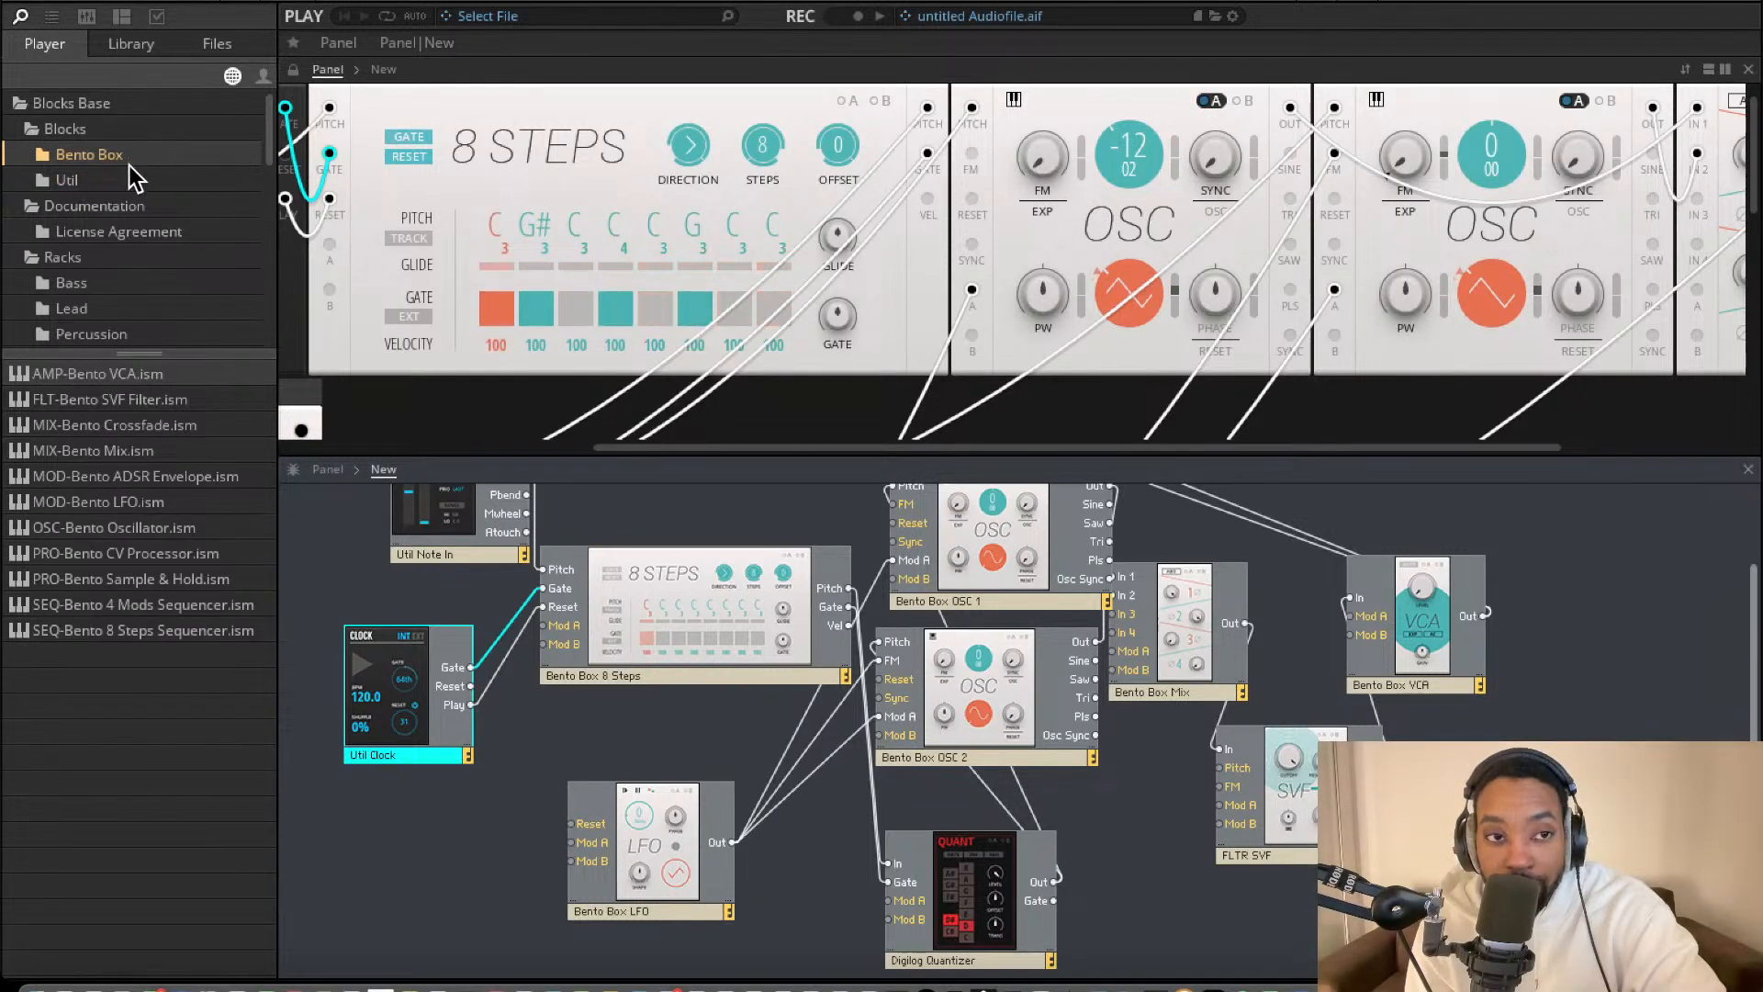
click(79, 182)
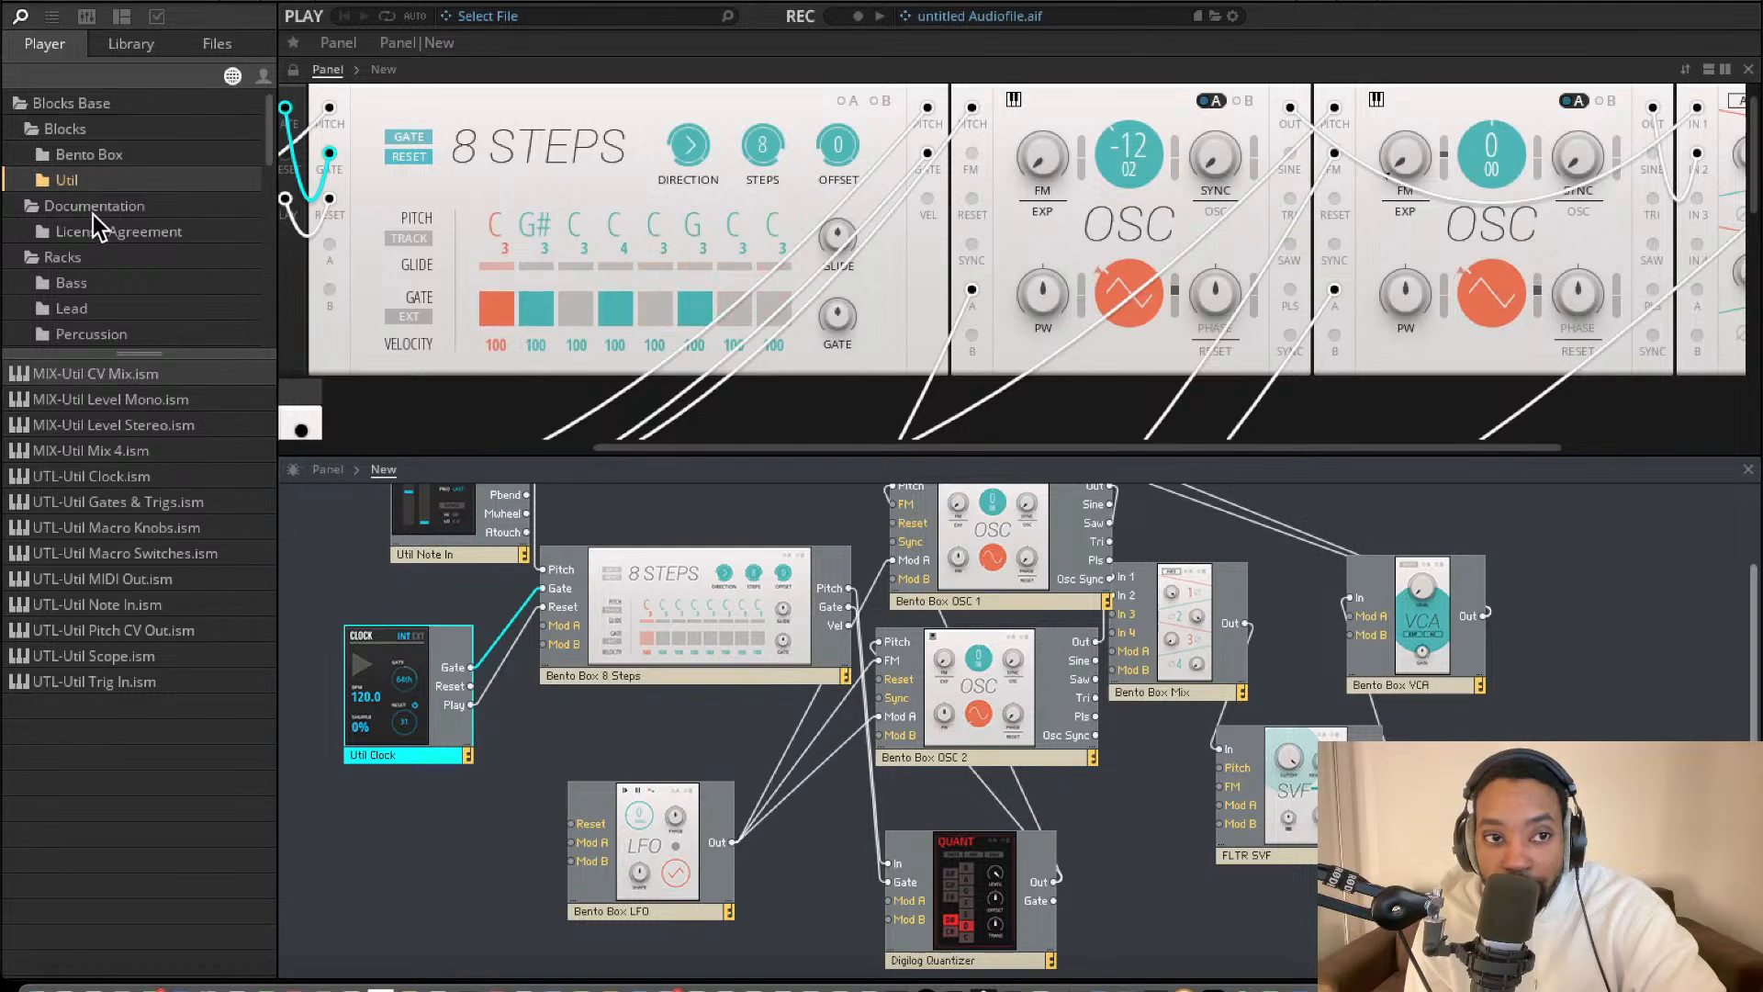
click(76, 153)
click(79, 200)
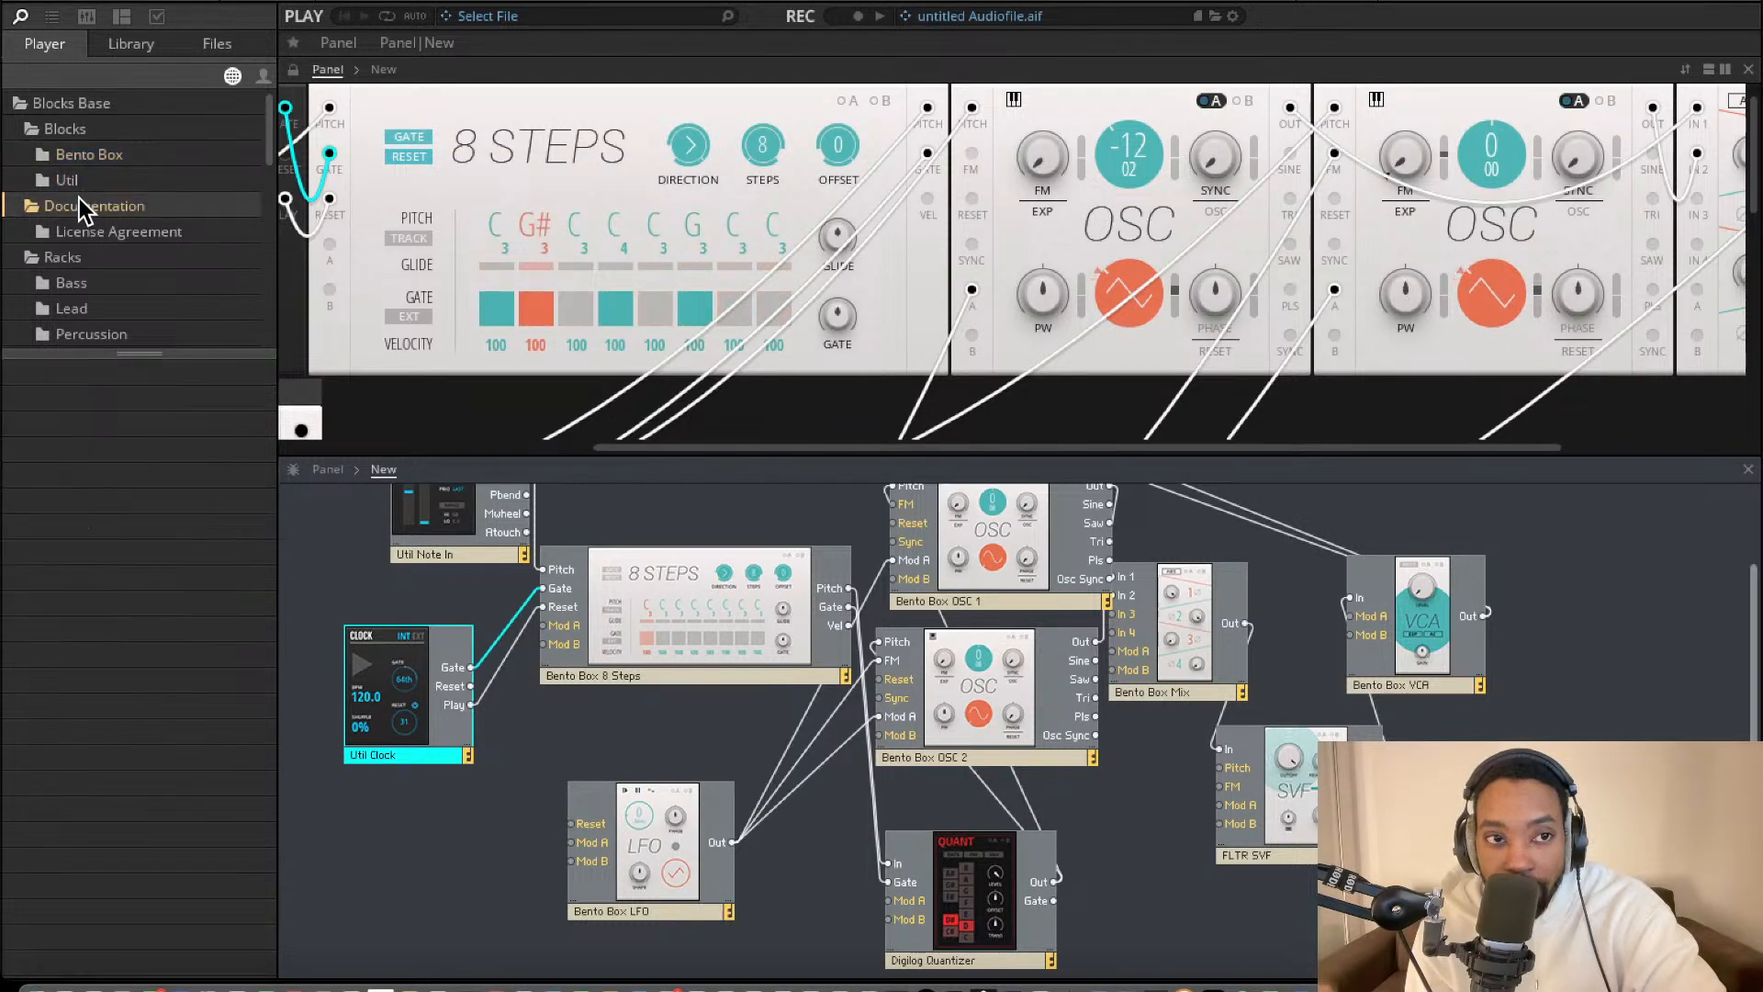
click(83, 185)
click(84, 234)
click(98, 206)
click(92, 181)
click(92, 130)
click(92, 153)
scroll(75, 206, down, 3)
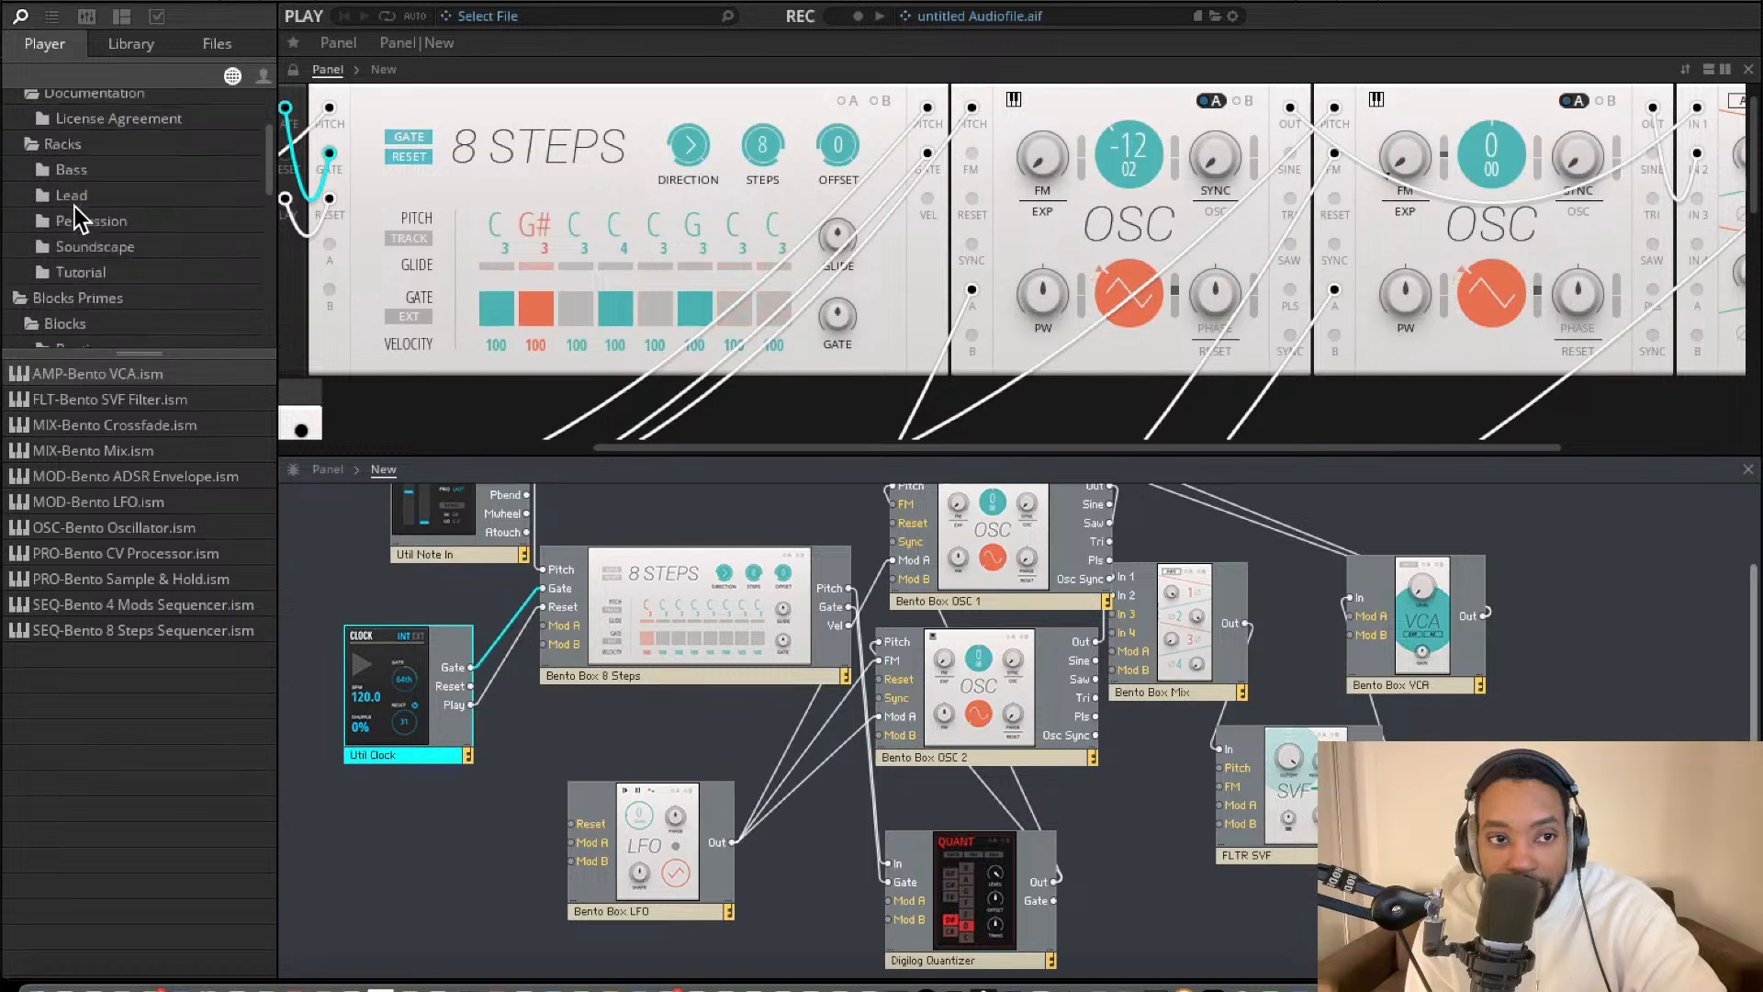
scroll(74, 207, down, 3)
click(89, 210)
click(88, 231)
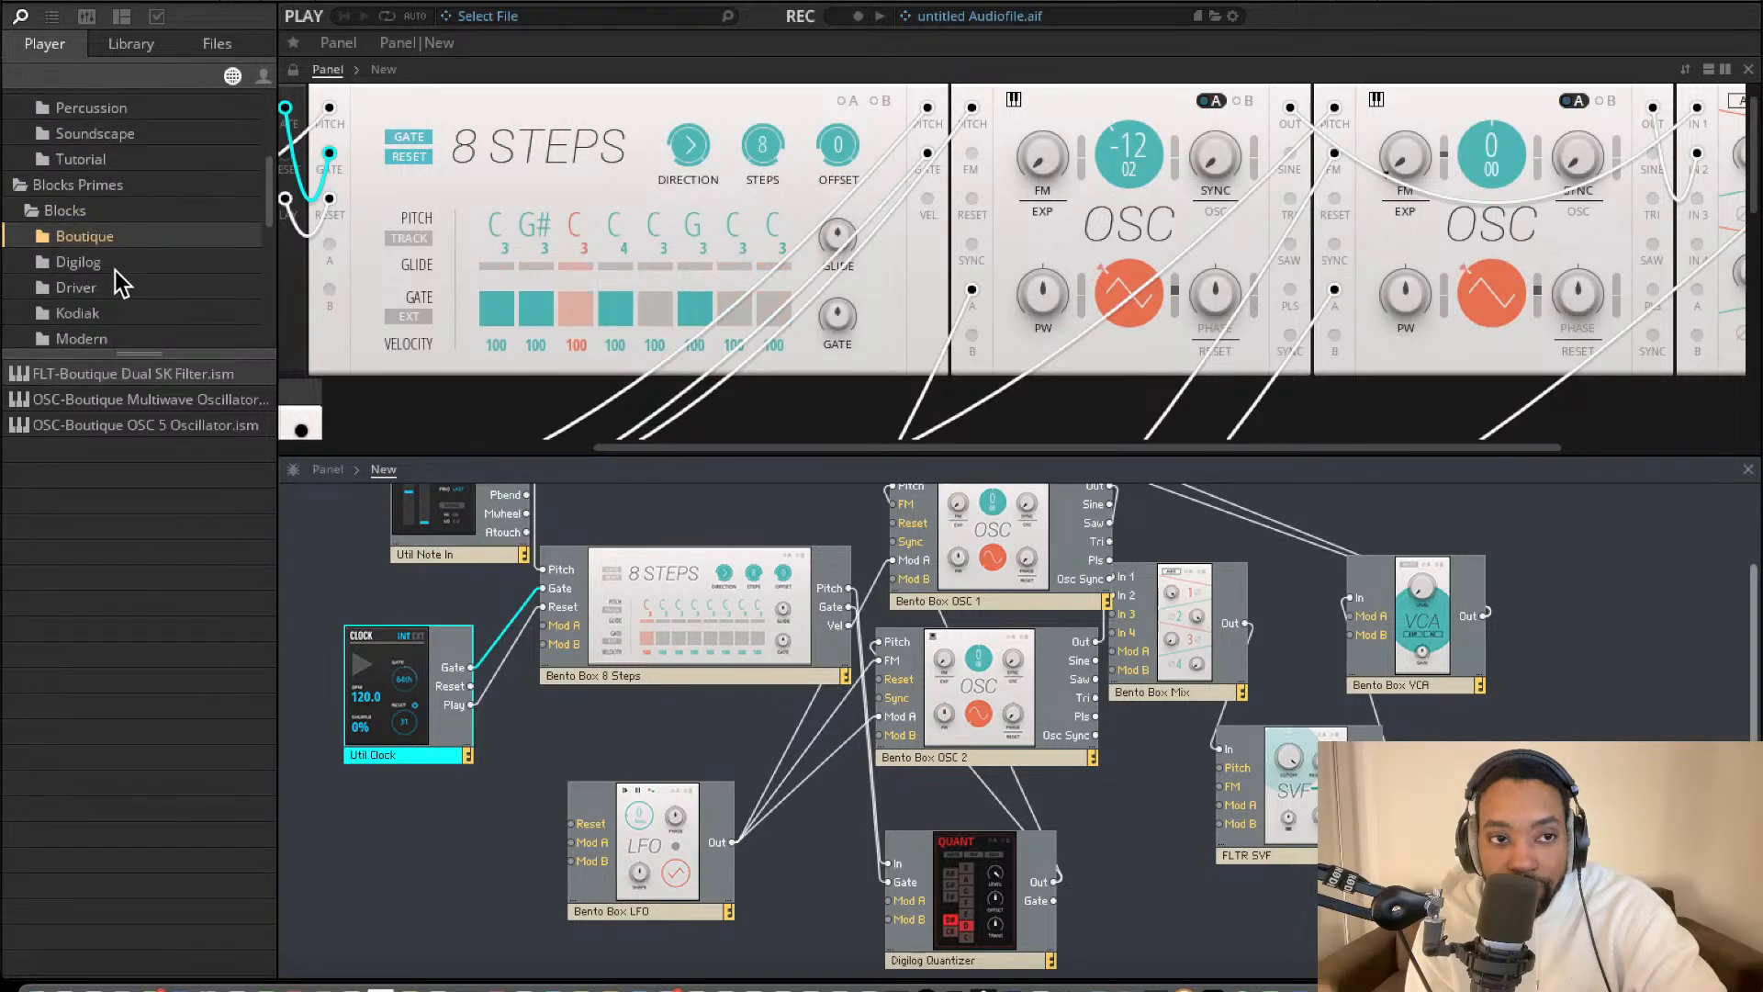
click(105, 265)
scroll(102, 262, down, 3)
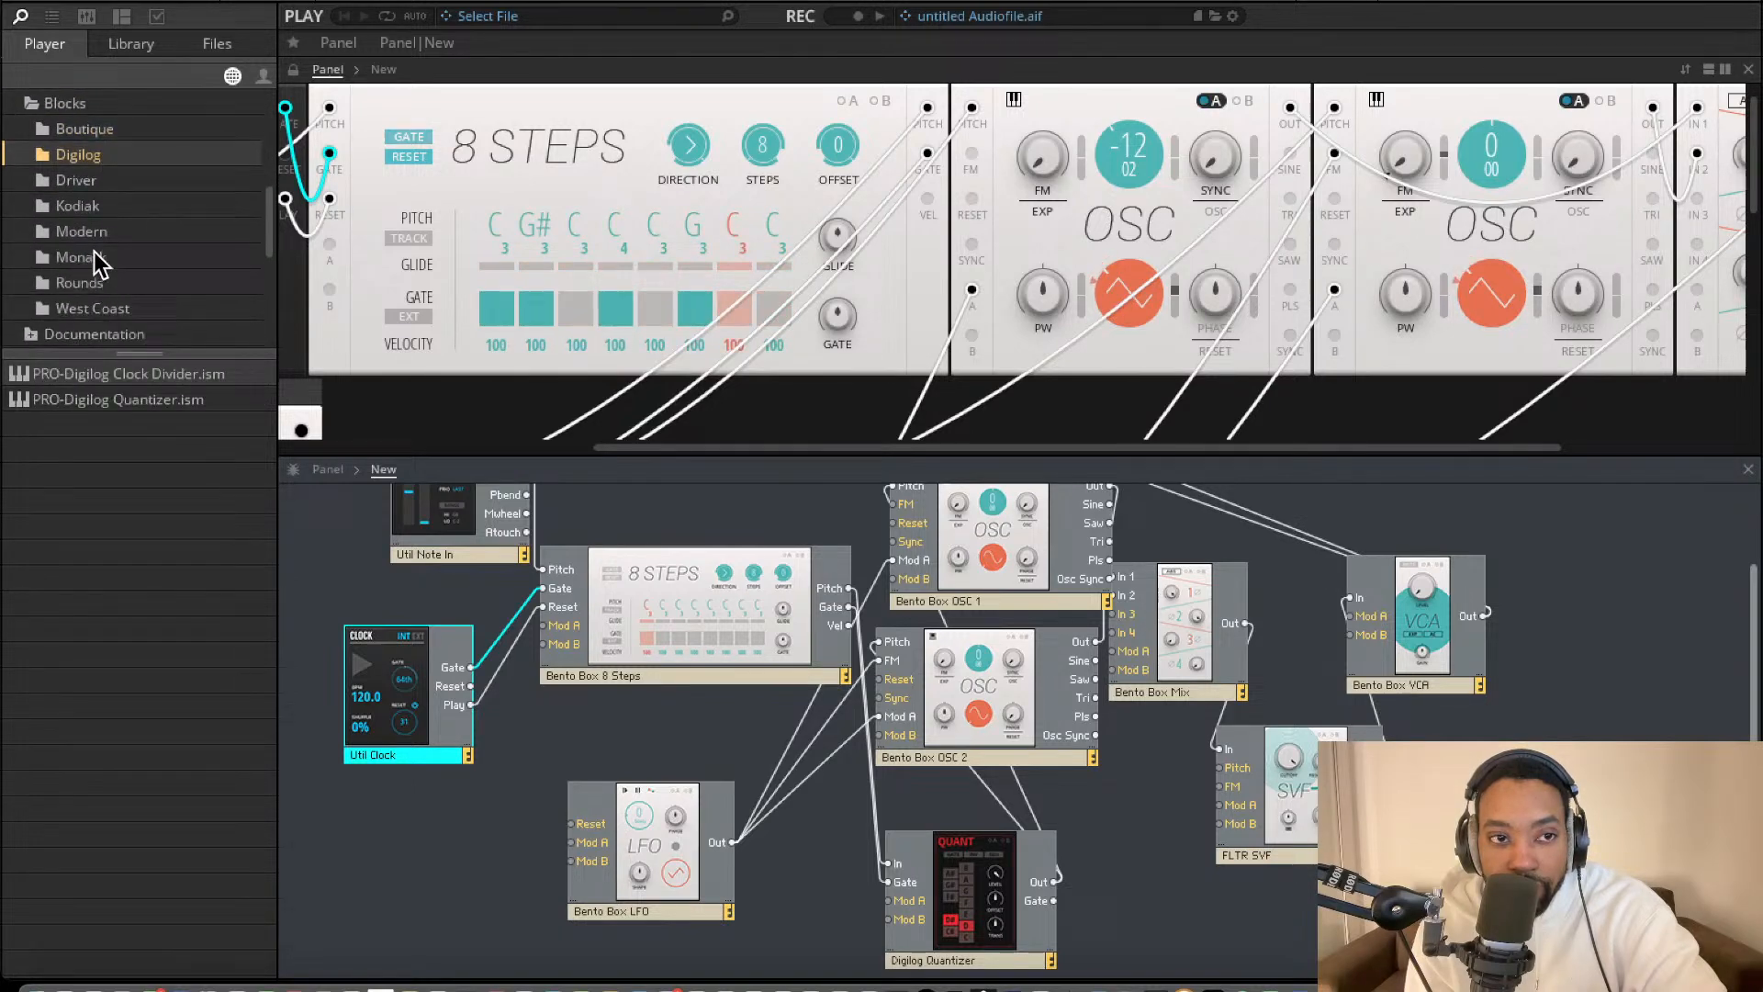
Add the Driver Distortion block beside the VCA and wire the VCA's Out to its In L and In R.
click(90, 201)
drag(128, 372, 1520, 627)
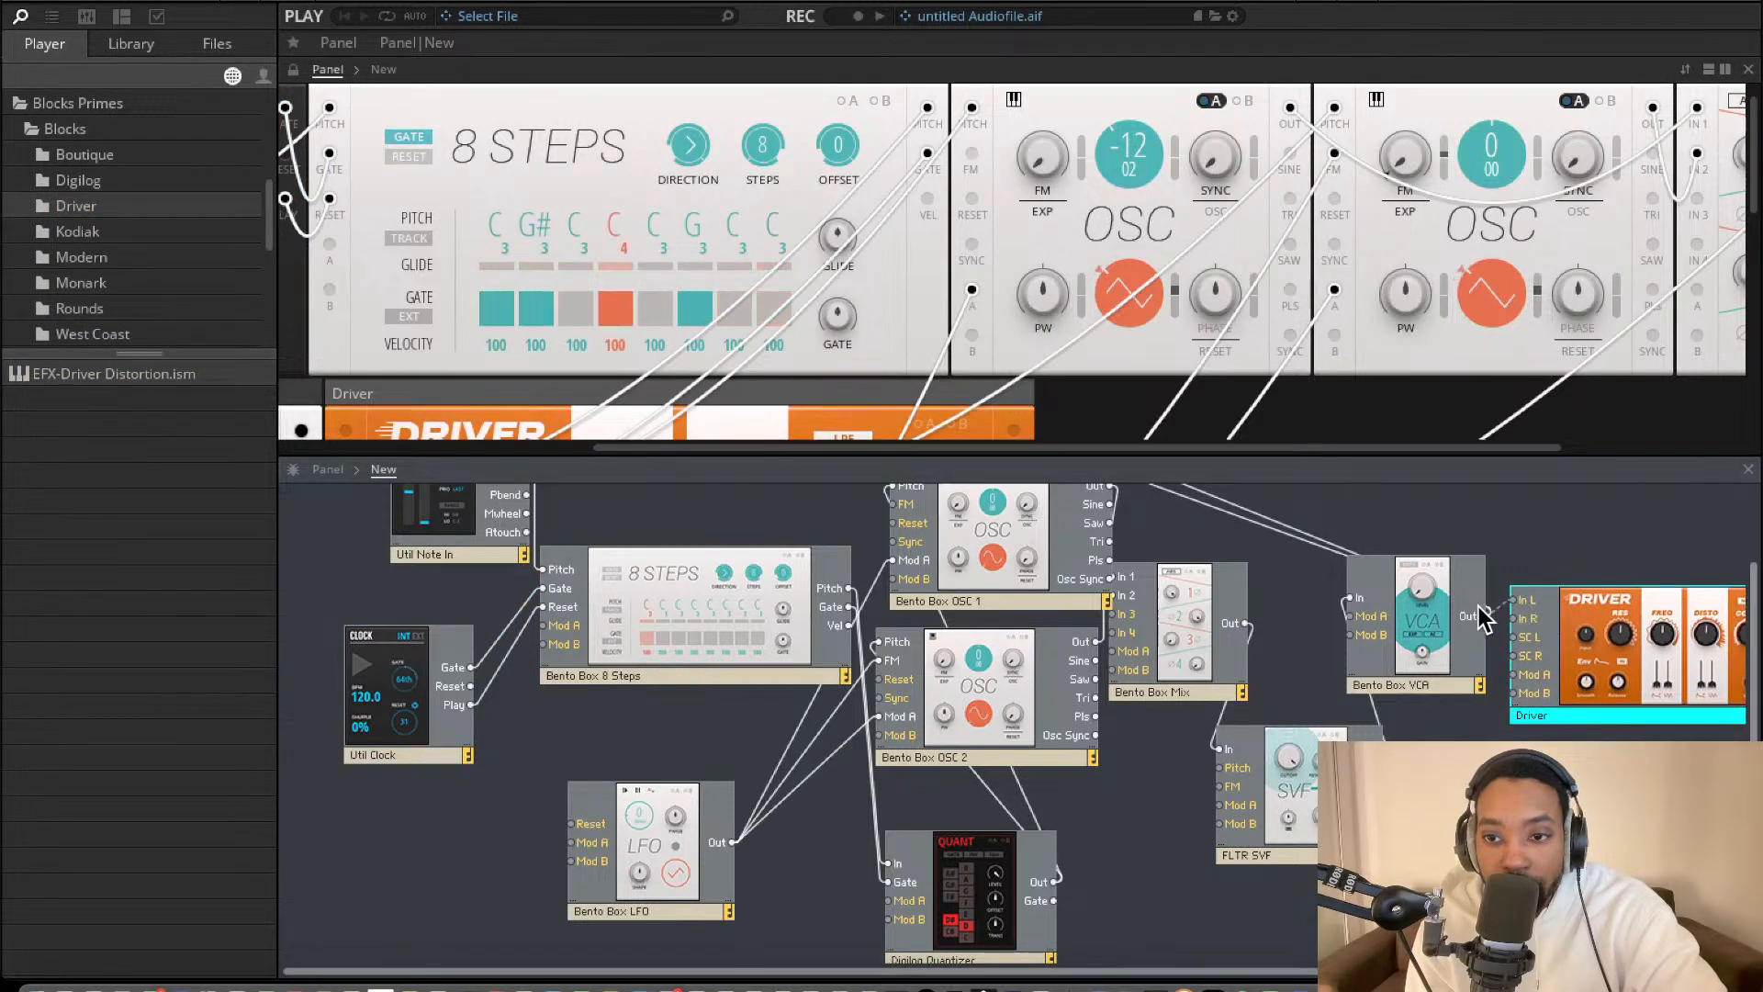
Wire the Driver's Out L and Out R to the main outputs 1 and 2, replacing the direct VCA connections.
scroll(1551, 580, right, 3)
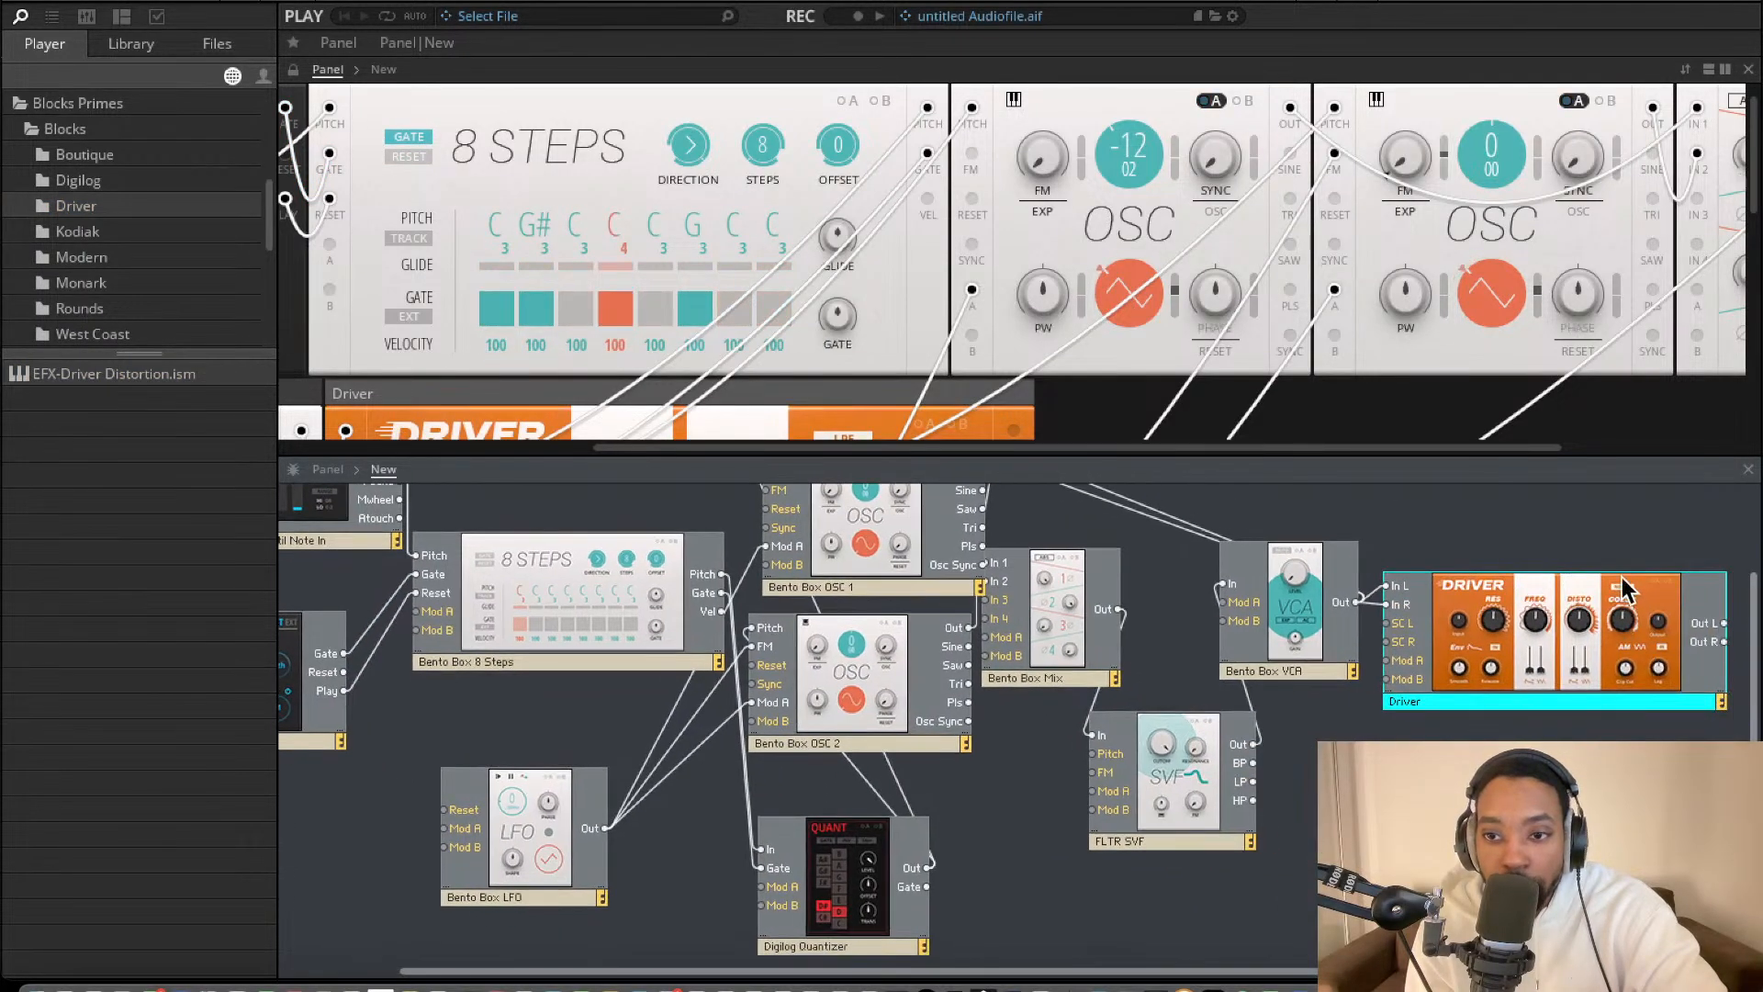
drag(1722, 624, 889, 521)
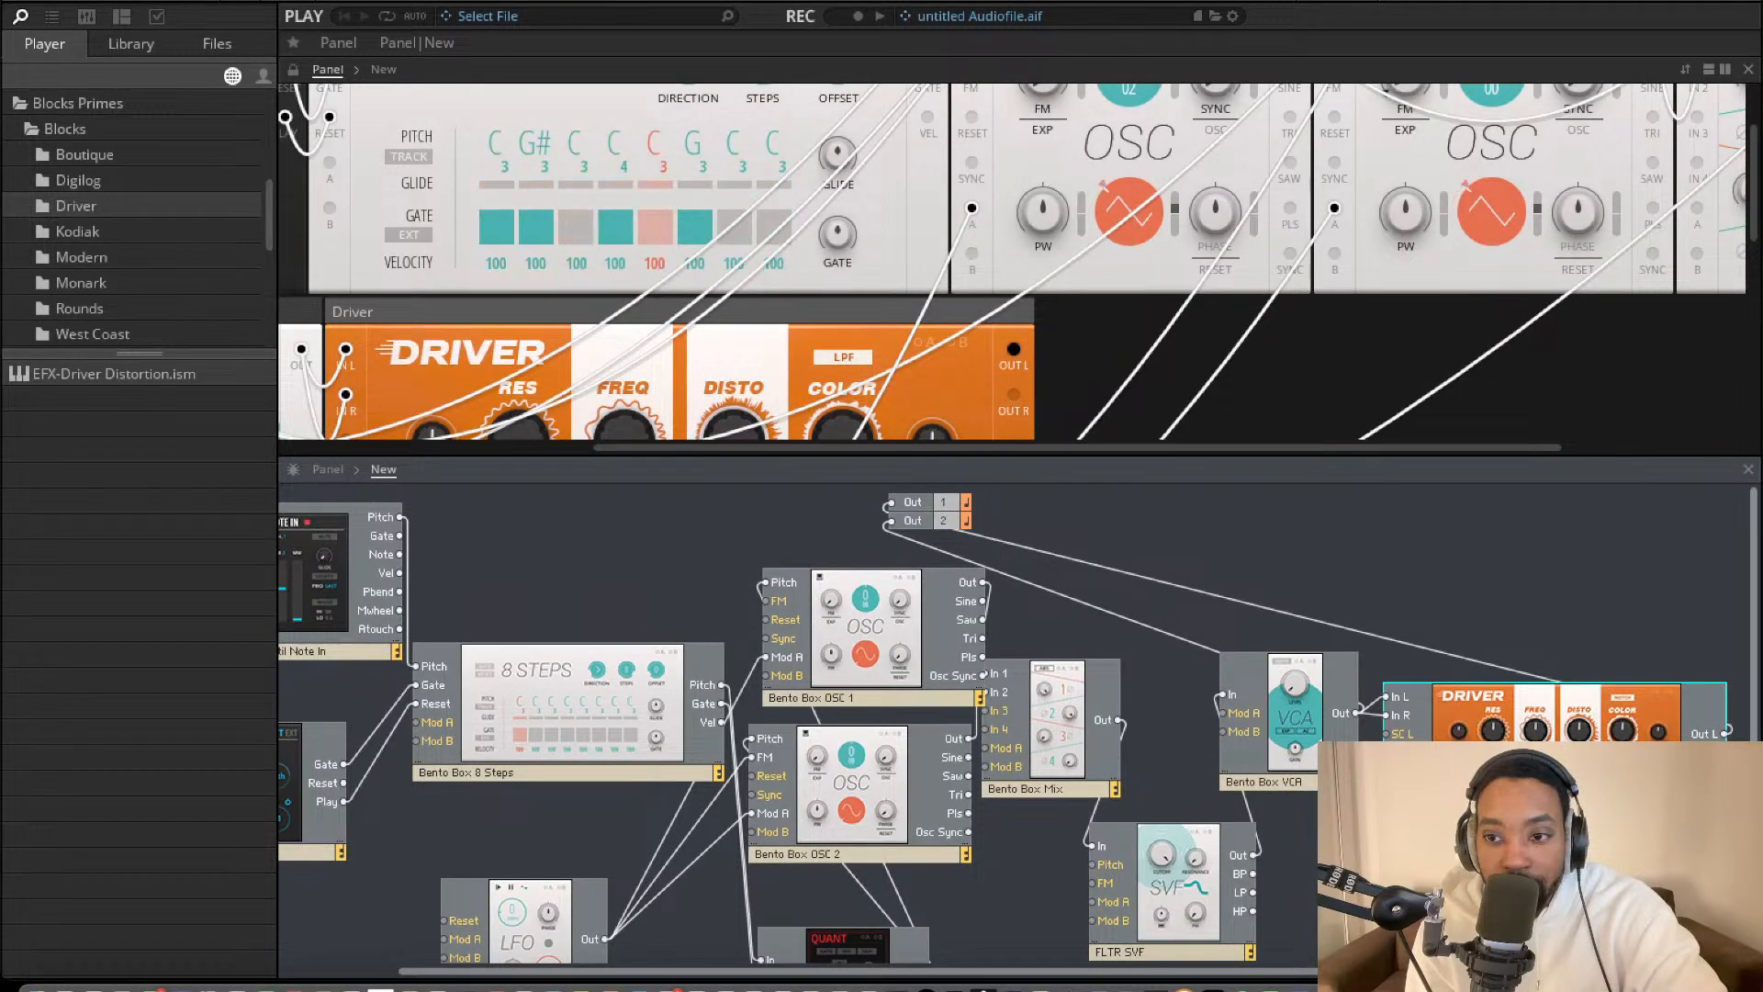
drag(1726, 752, 873, 520)
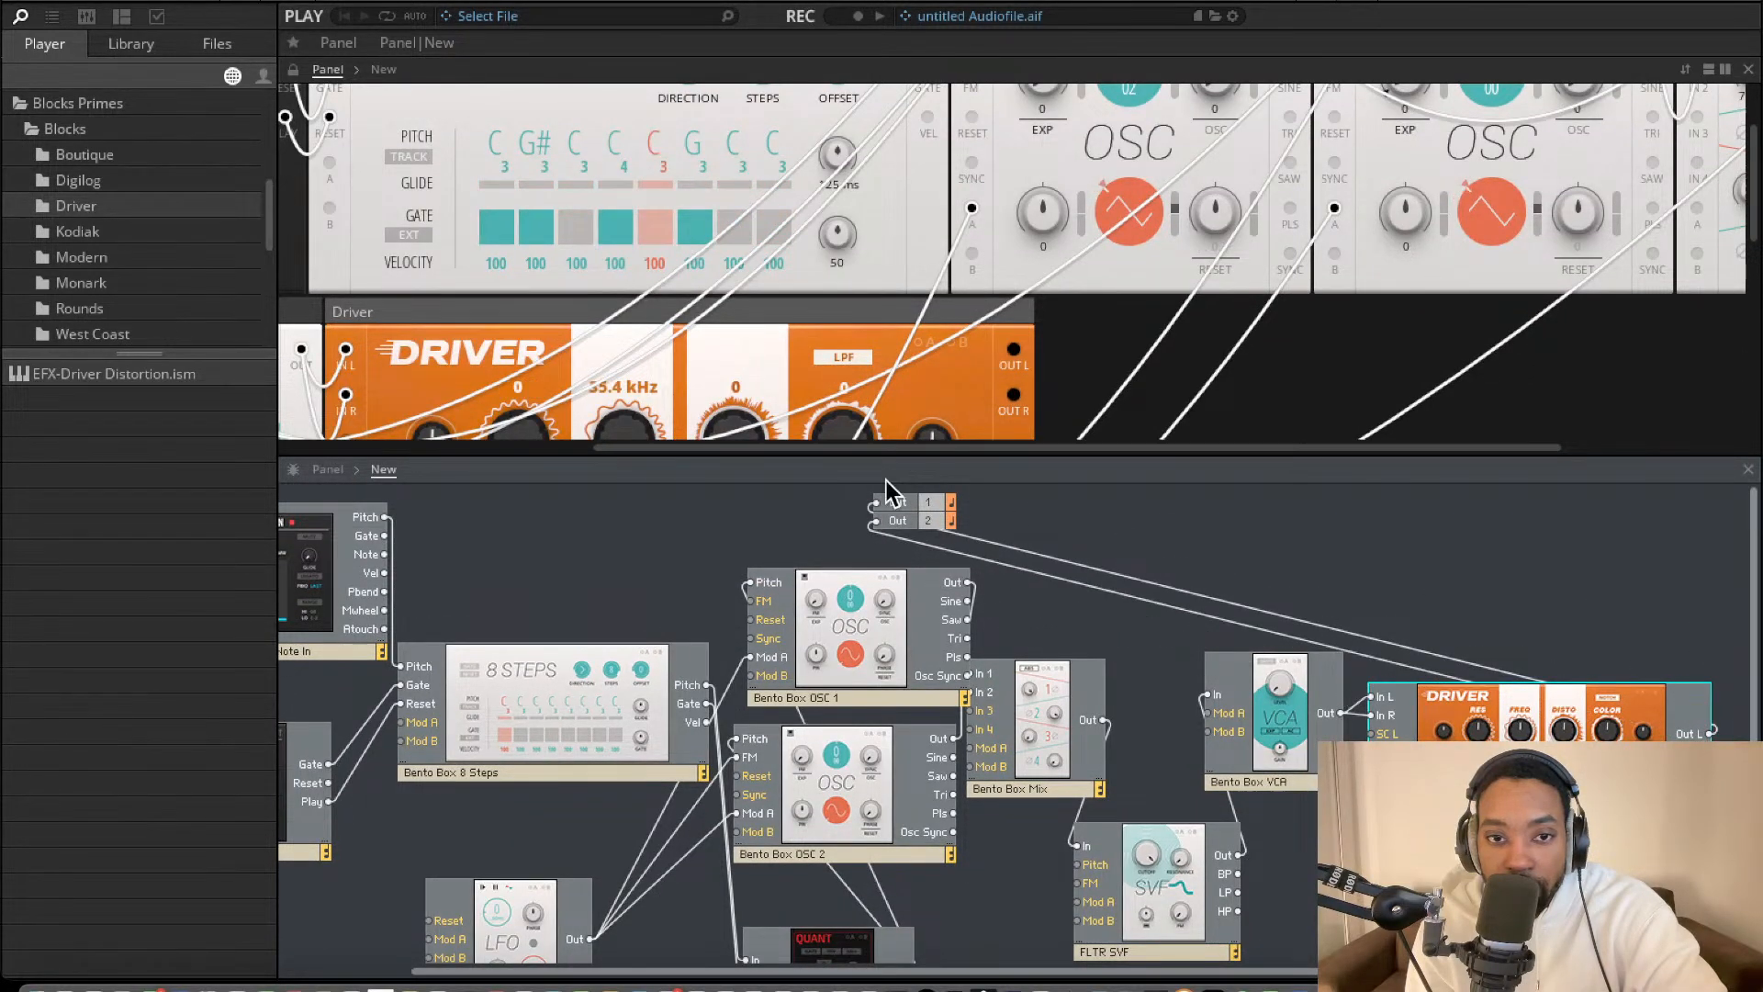
Turn down the Driver's Res and raise the envelope and AM modulation amounts on its Freq control.
scroll(753, 386, down, 3)
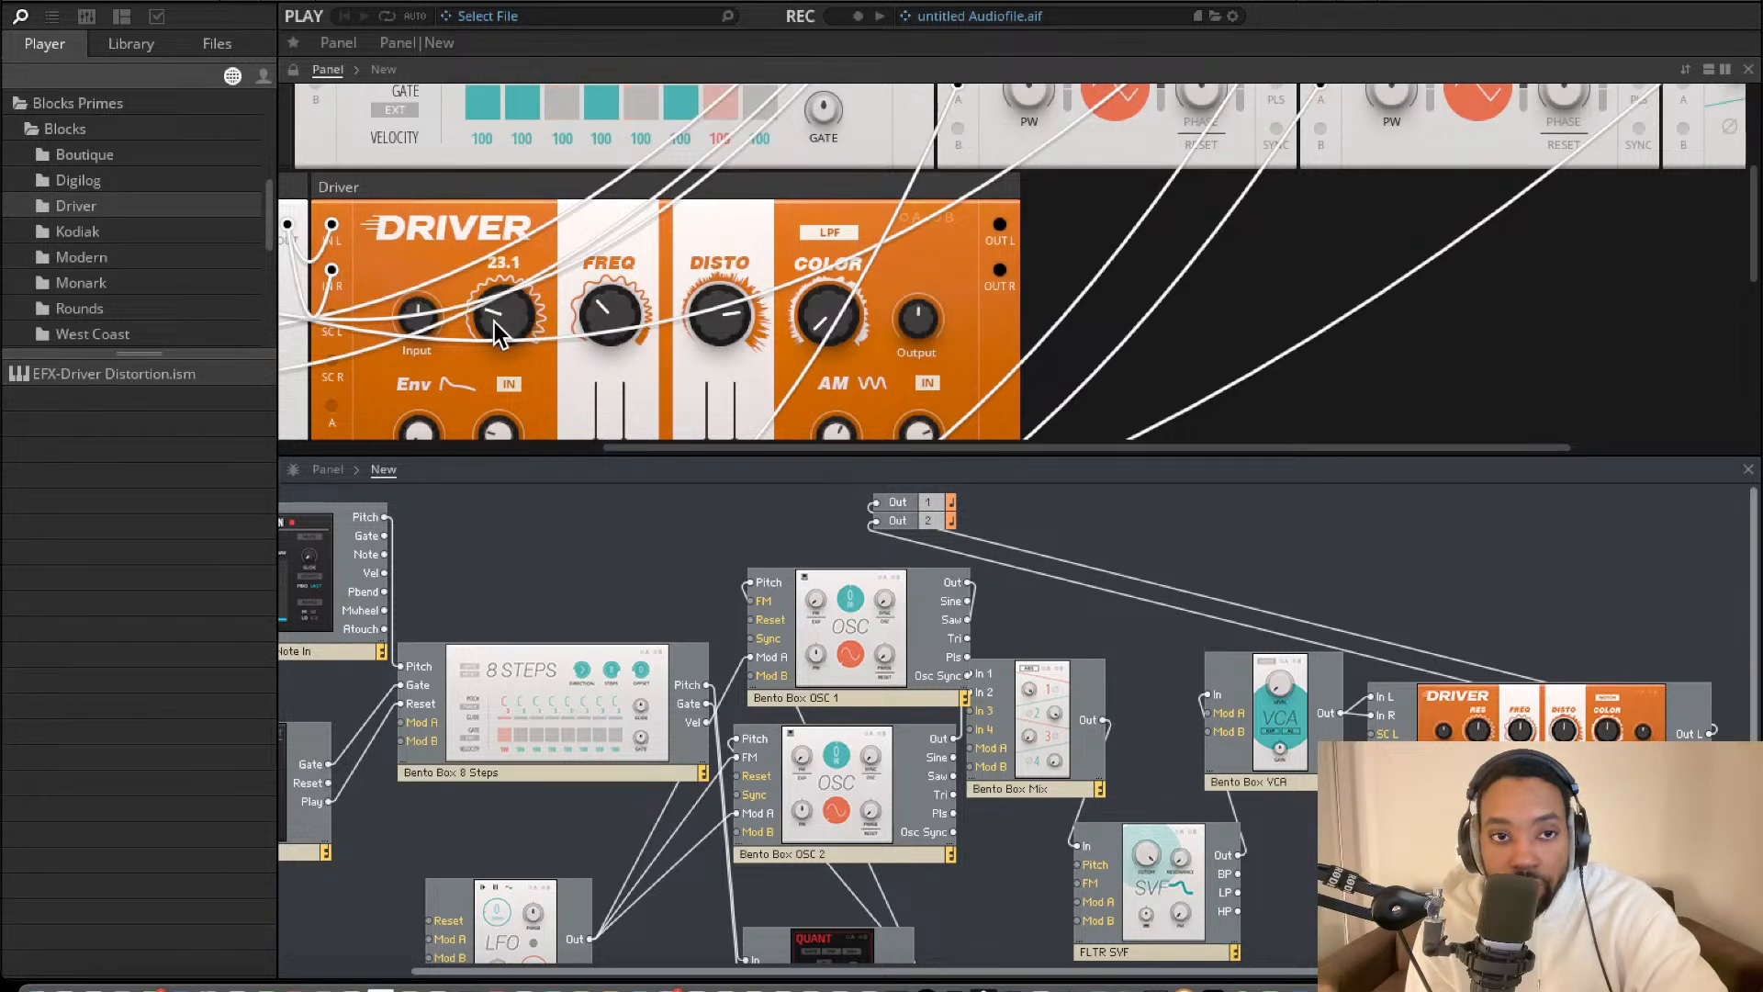
drag(496, 333, 388, 372)
scroll(477, 382, down, 5)
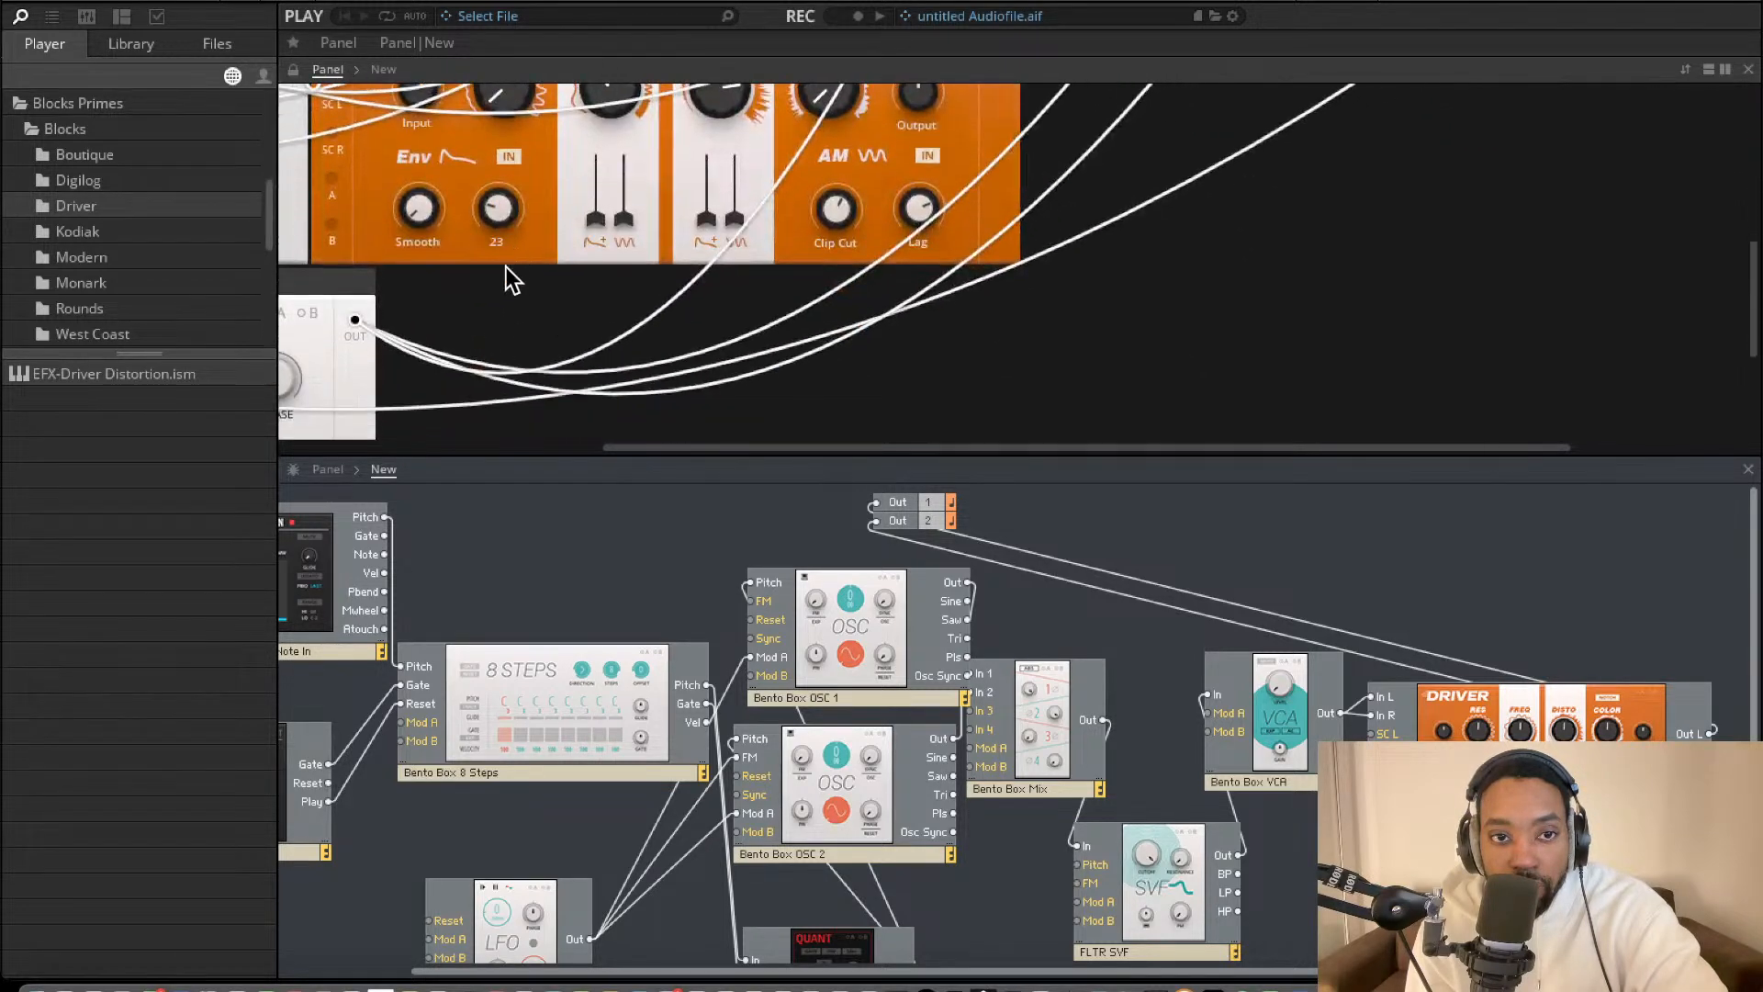
drag(593, 147, 573, 278)
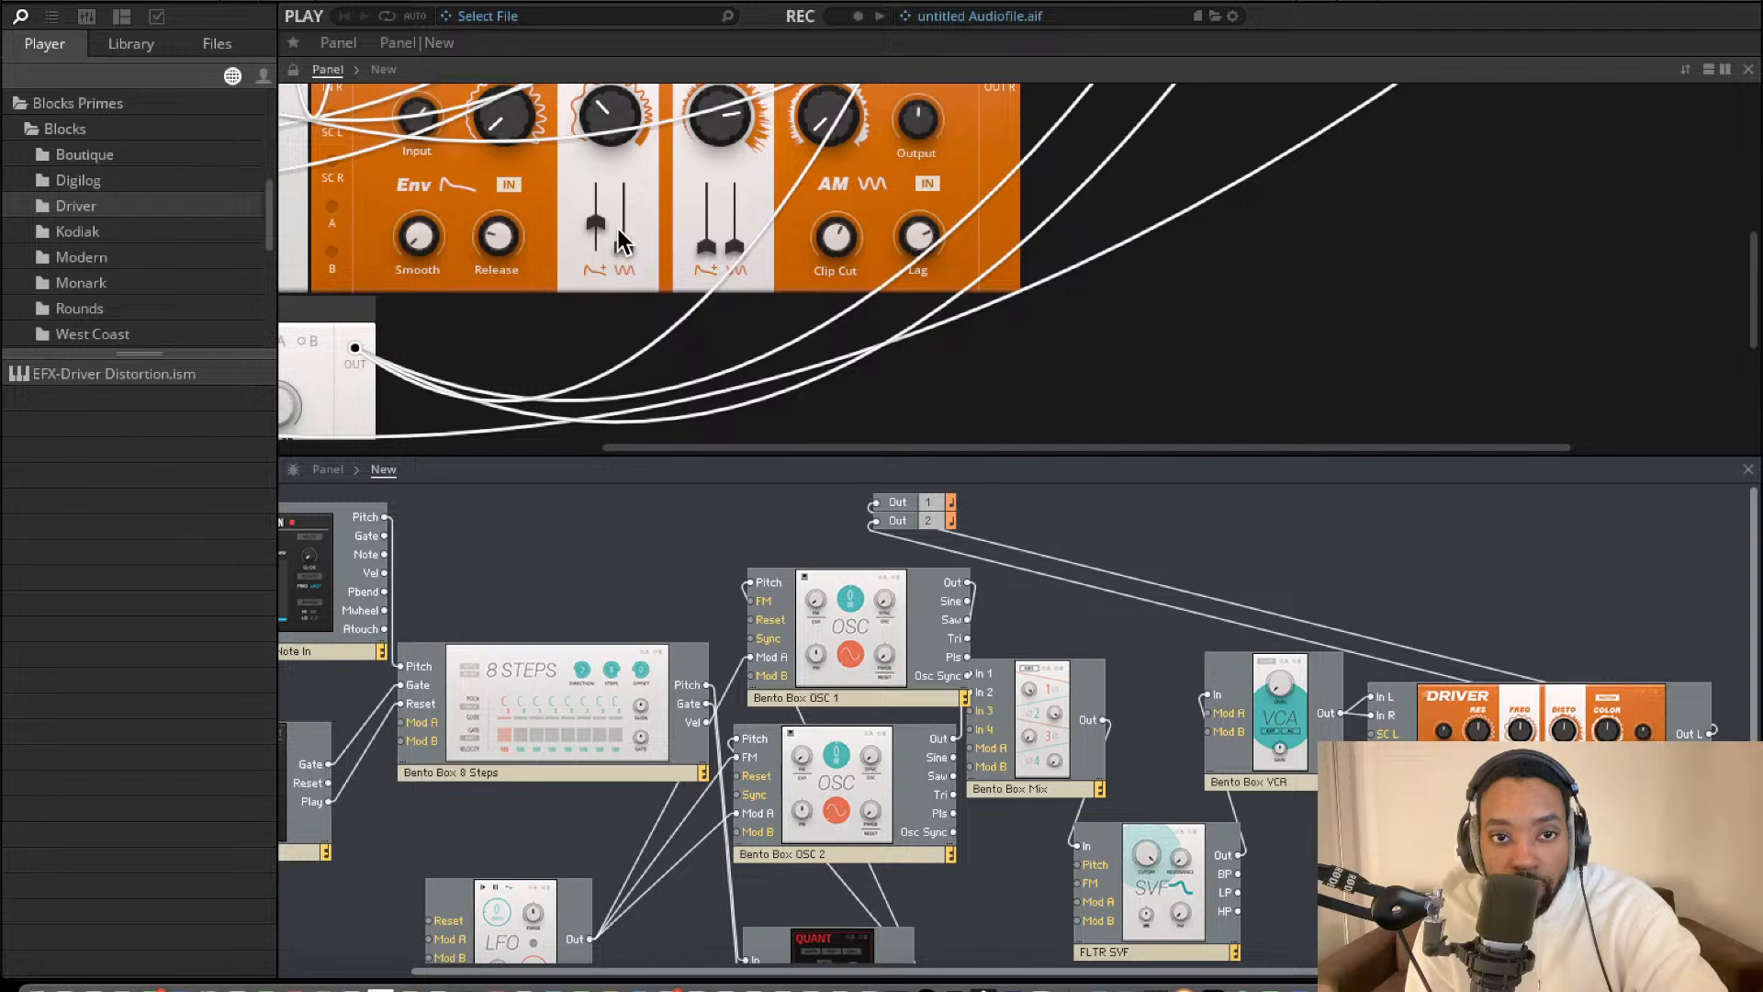
scroll(582, 267, up, 4)
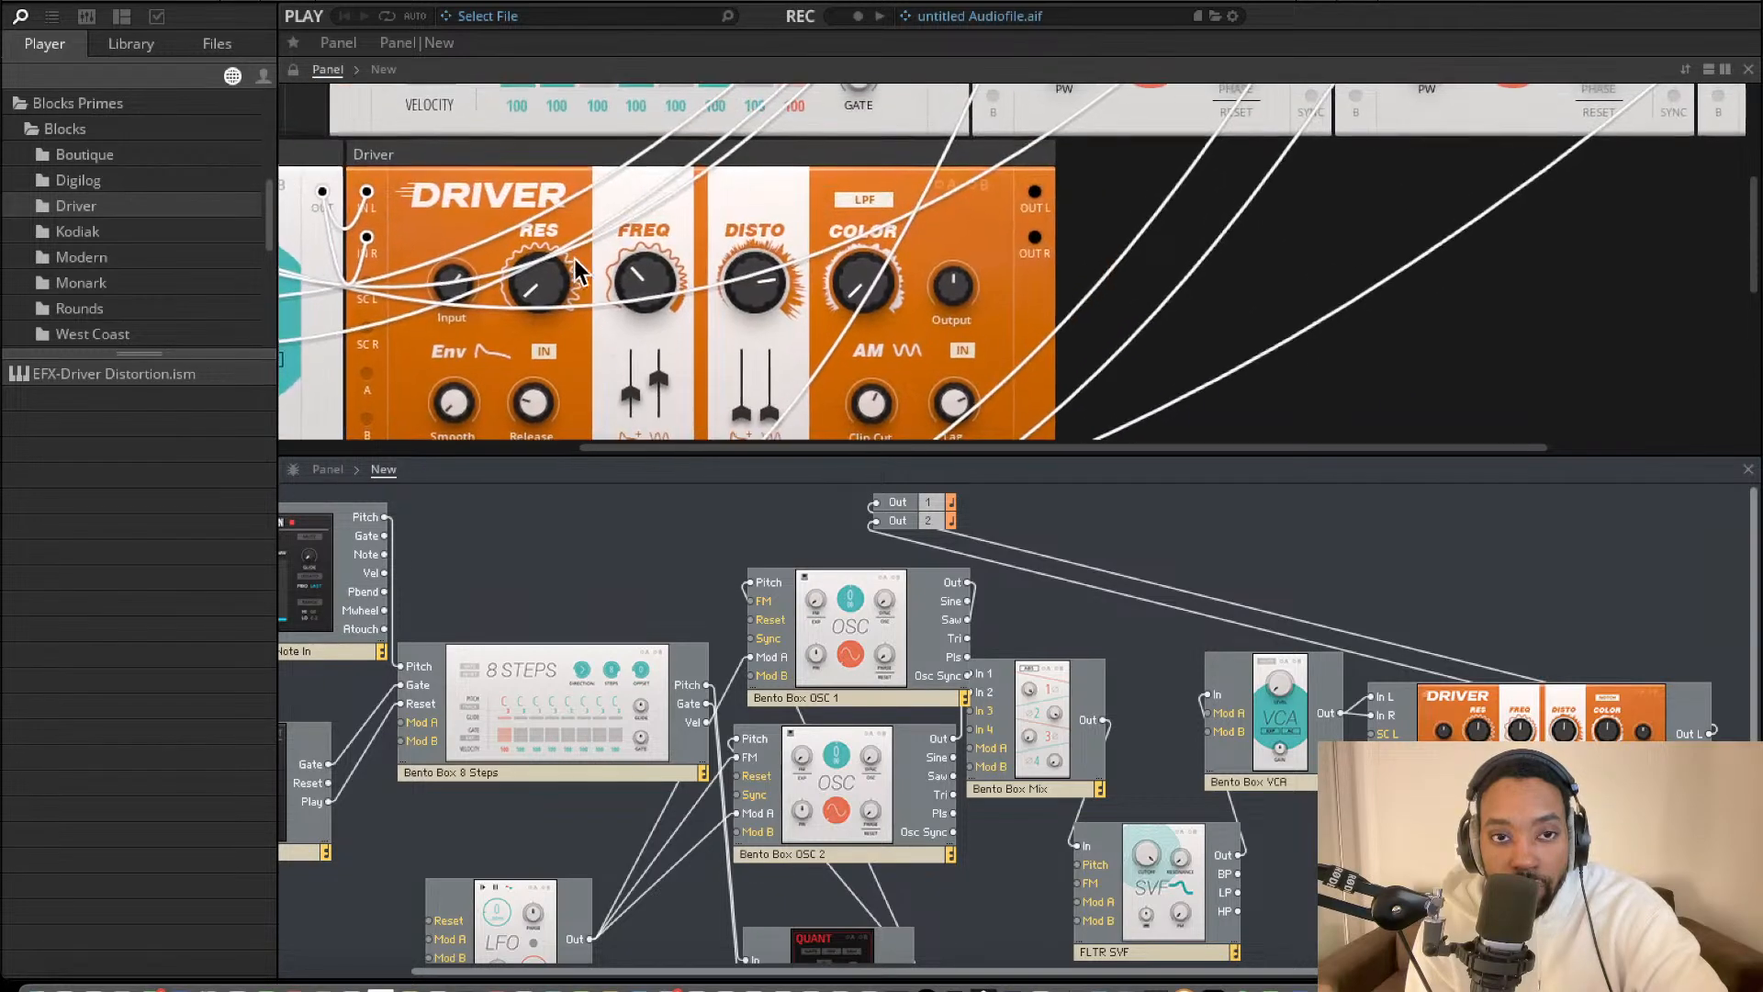
Raise the Driver's Freq, bring Disto down to a low amount, and lower its Output level.
drag(758, 452, 734, 617)
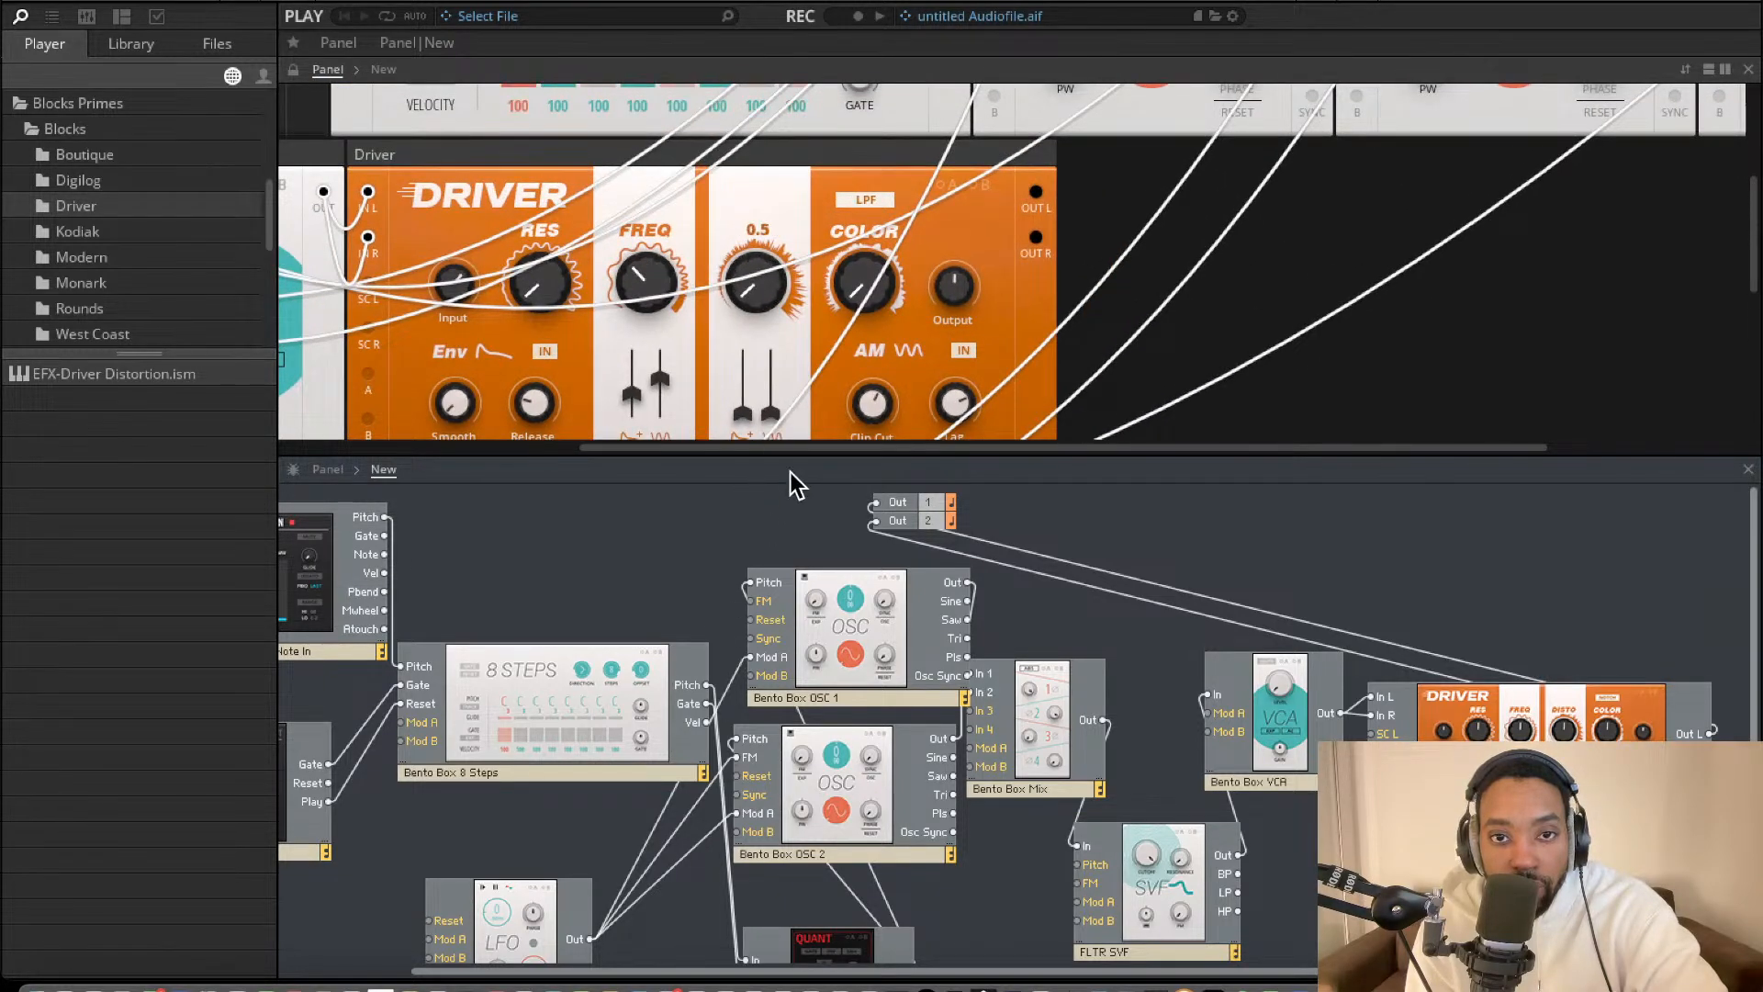
drag(866, 301, 866, 166)
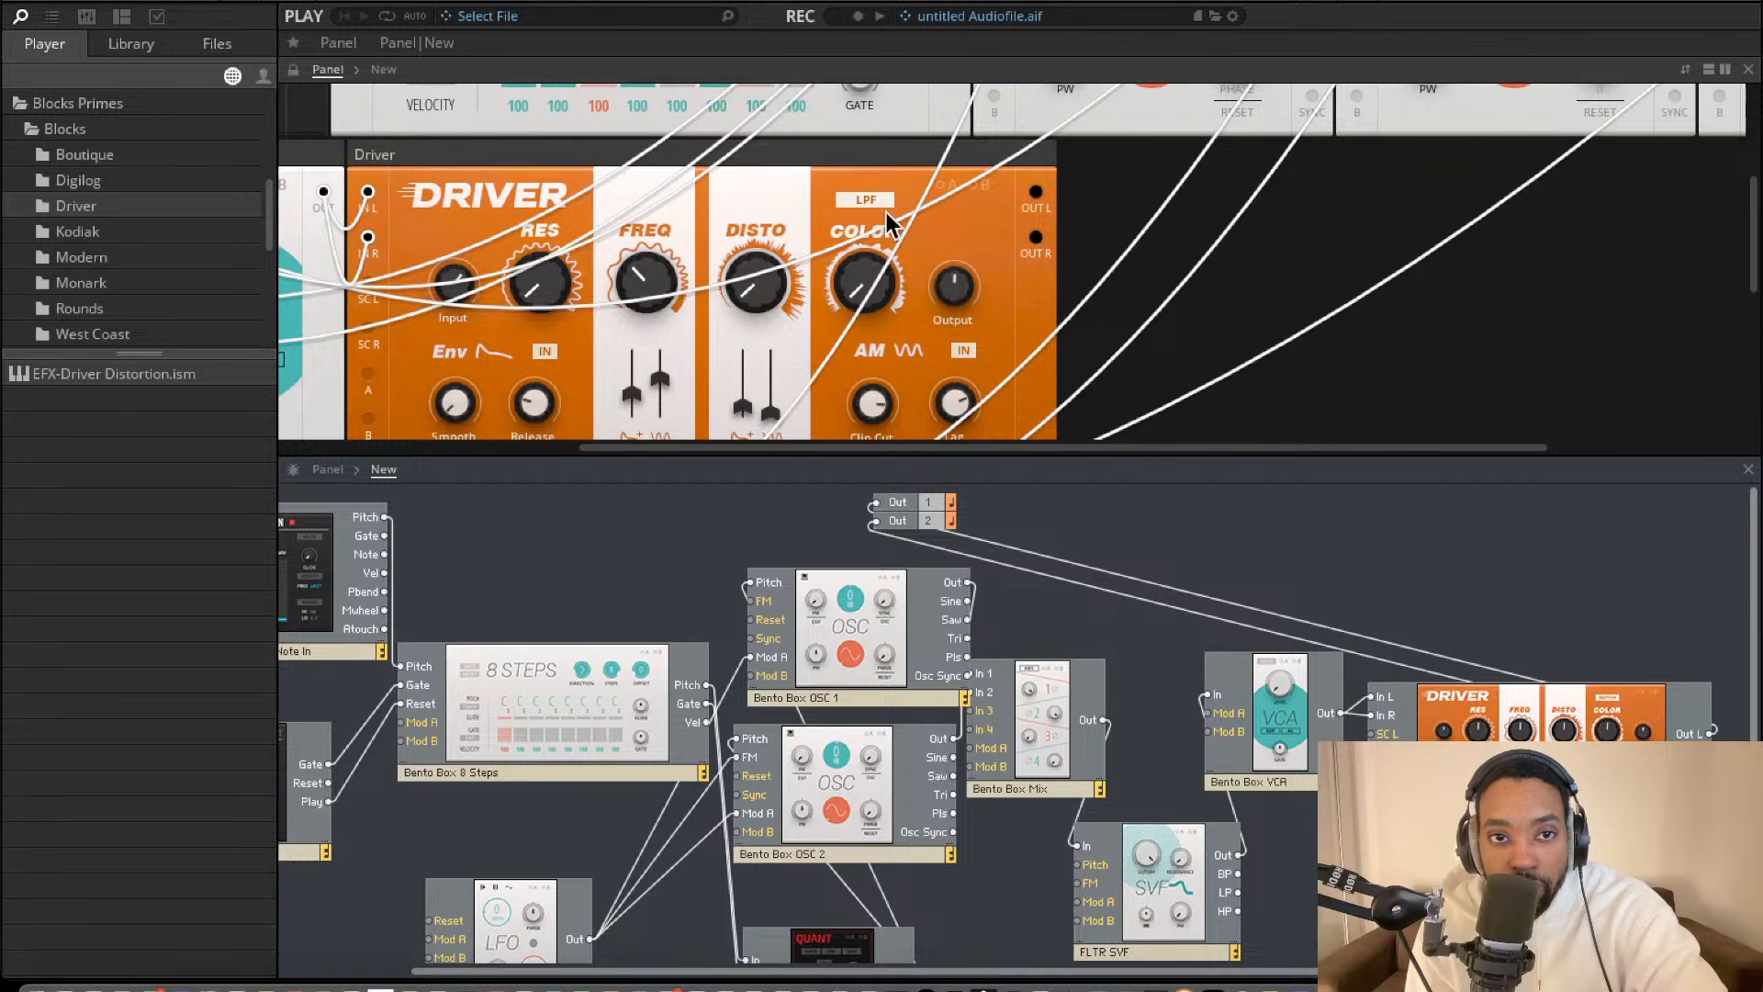
scroll(648, 266, left, 3)
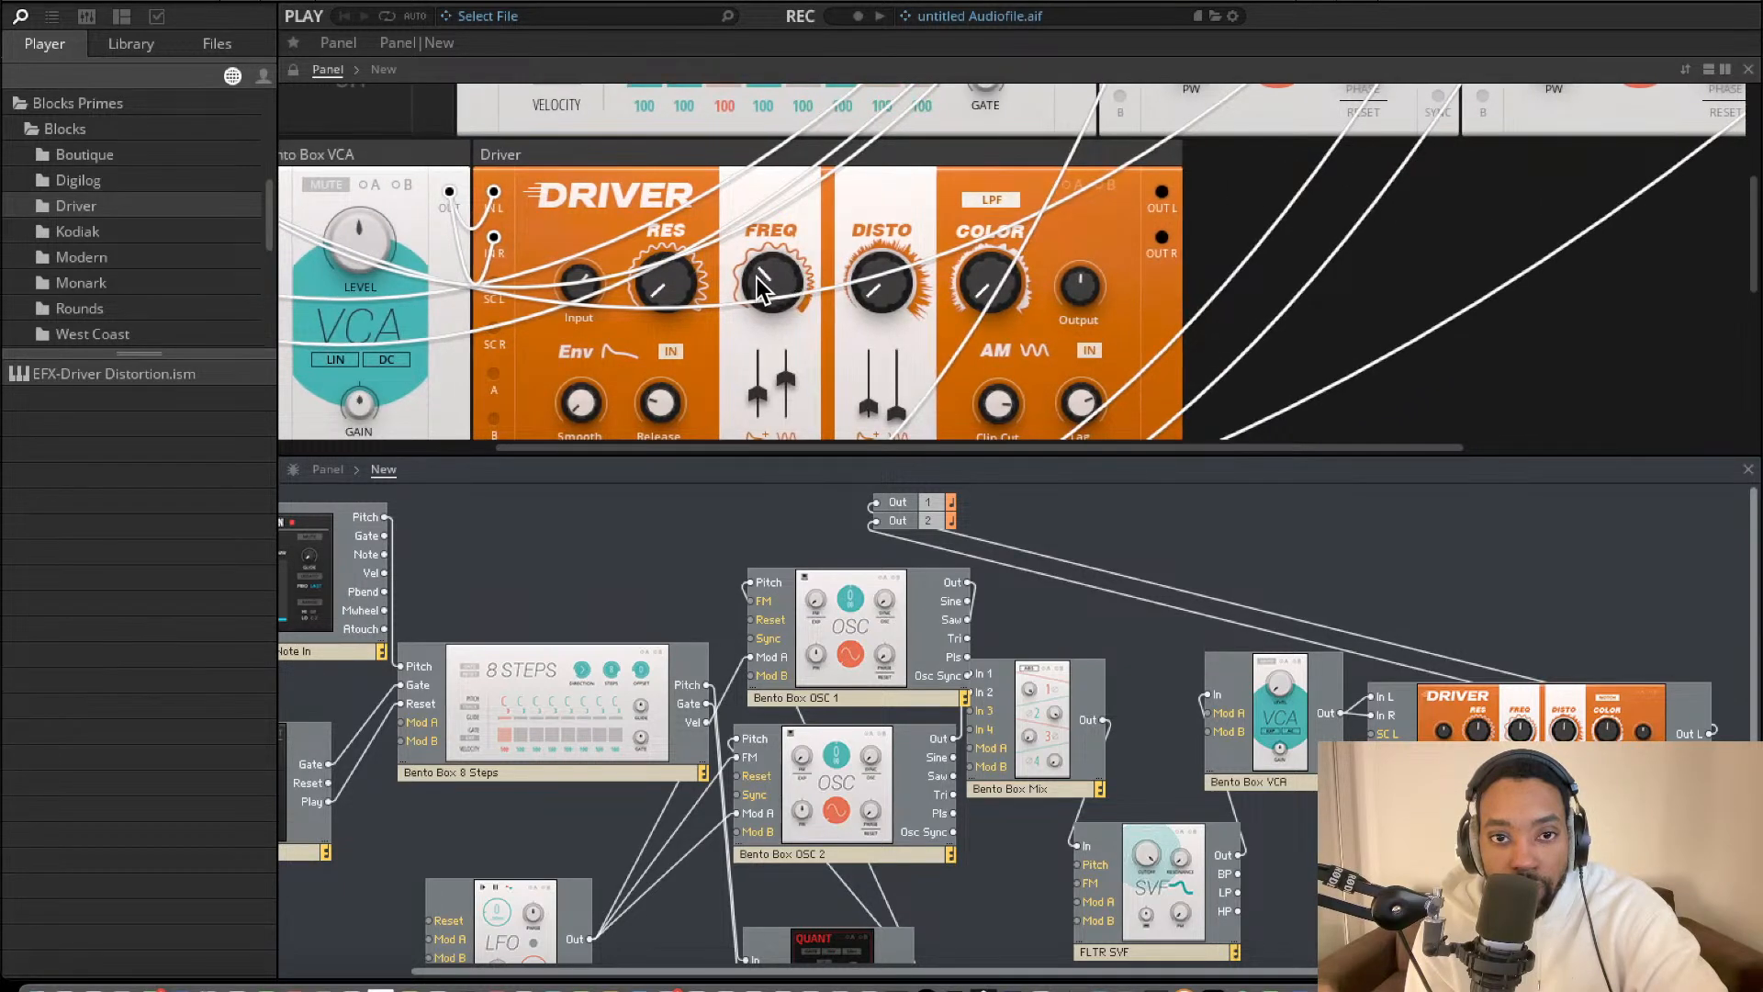
drag(789, 69, 781, 290)
scroll(936, 307, down, 2)
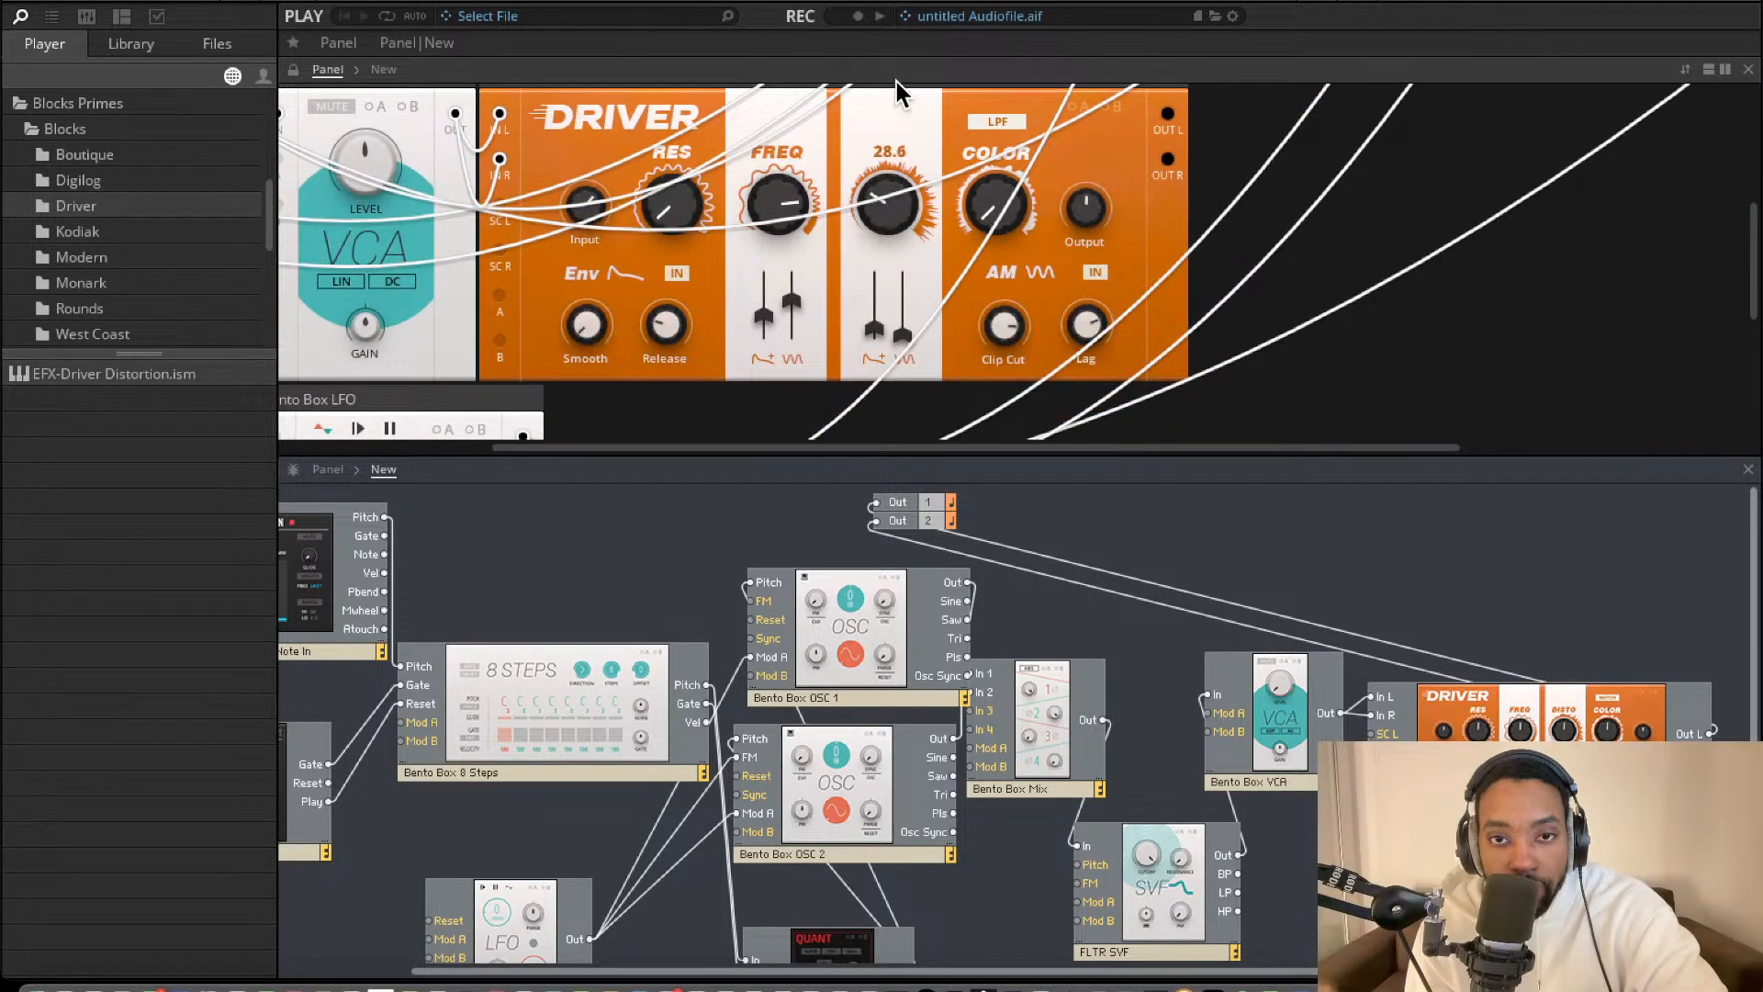
mouse_move(886, 4)
mouse_down()
mouse_move(884, 122)
mouse_move(886, 0)
mouse_up()
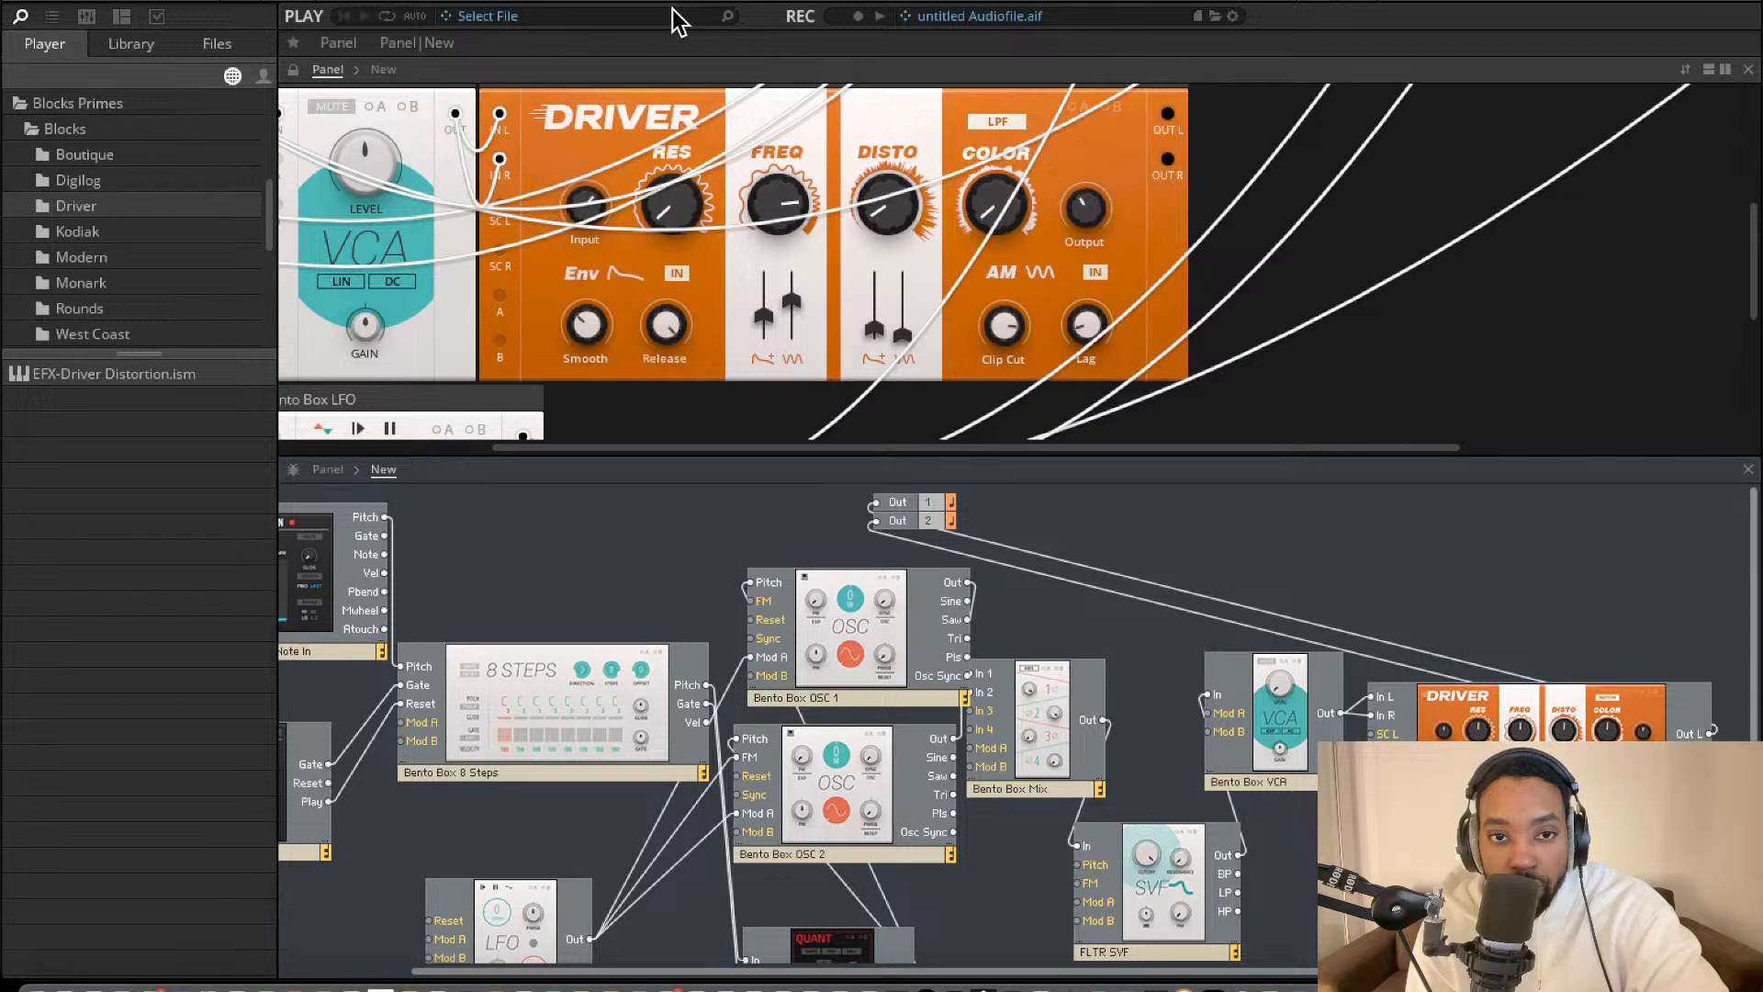
drag(675, 287, 627, 277)
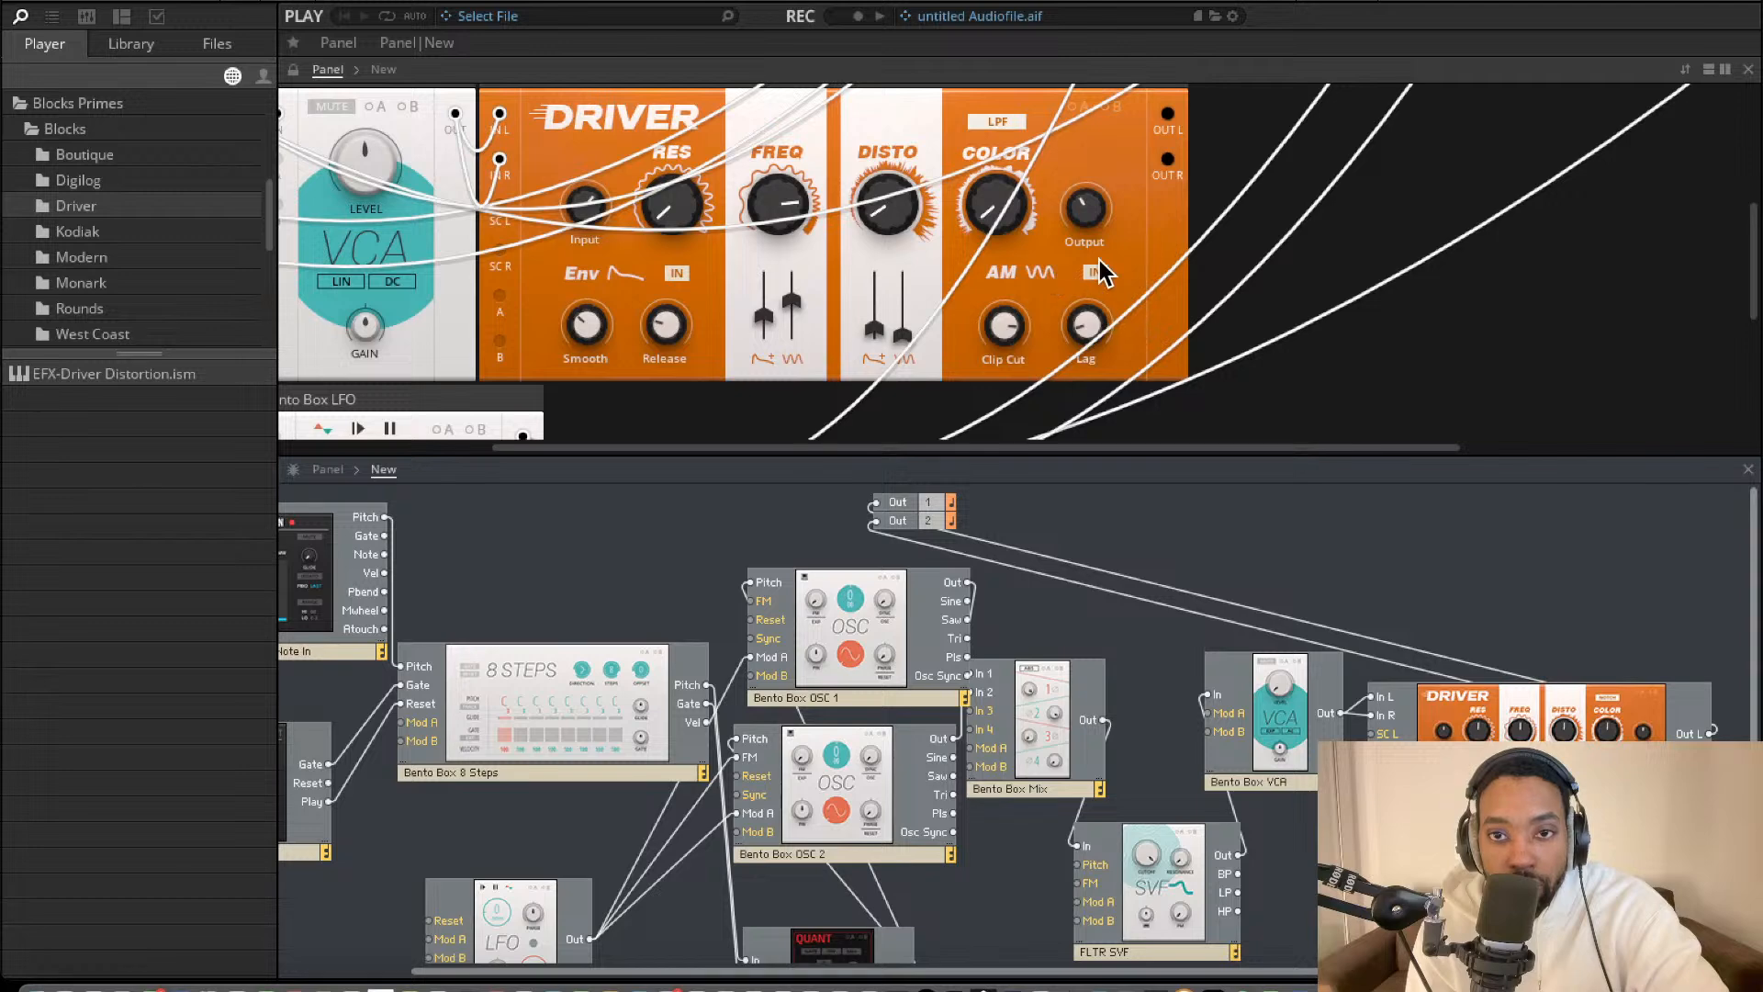
drag(1082, 257, 1089, 176)
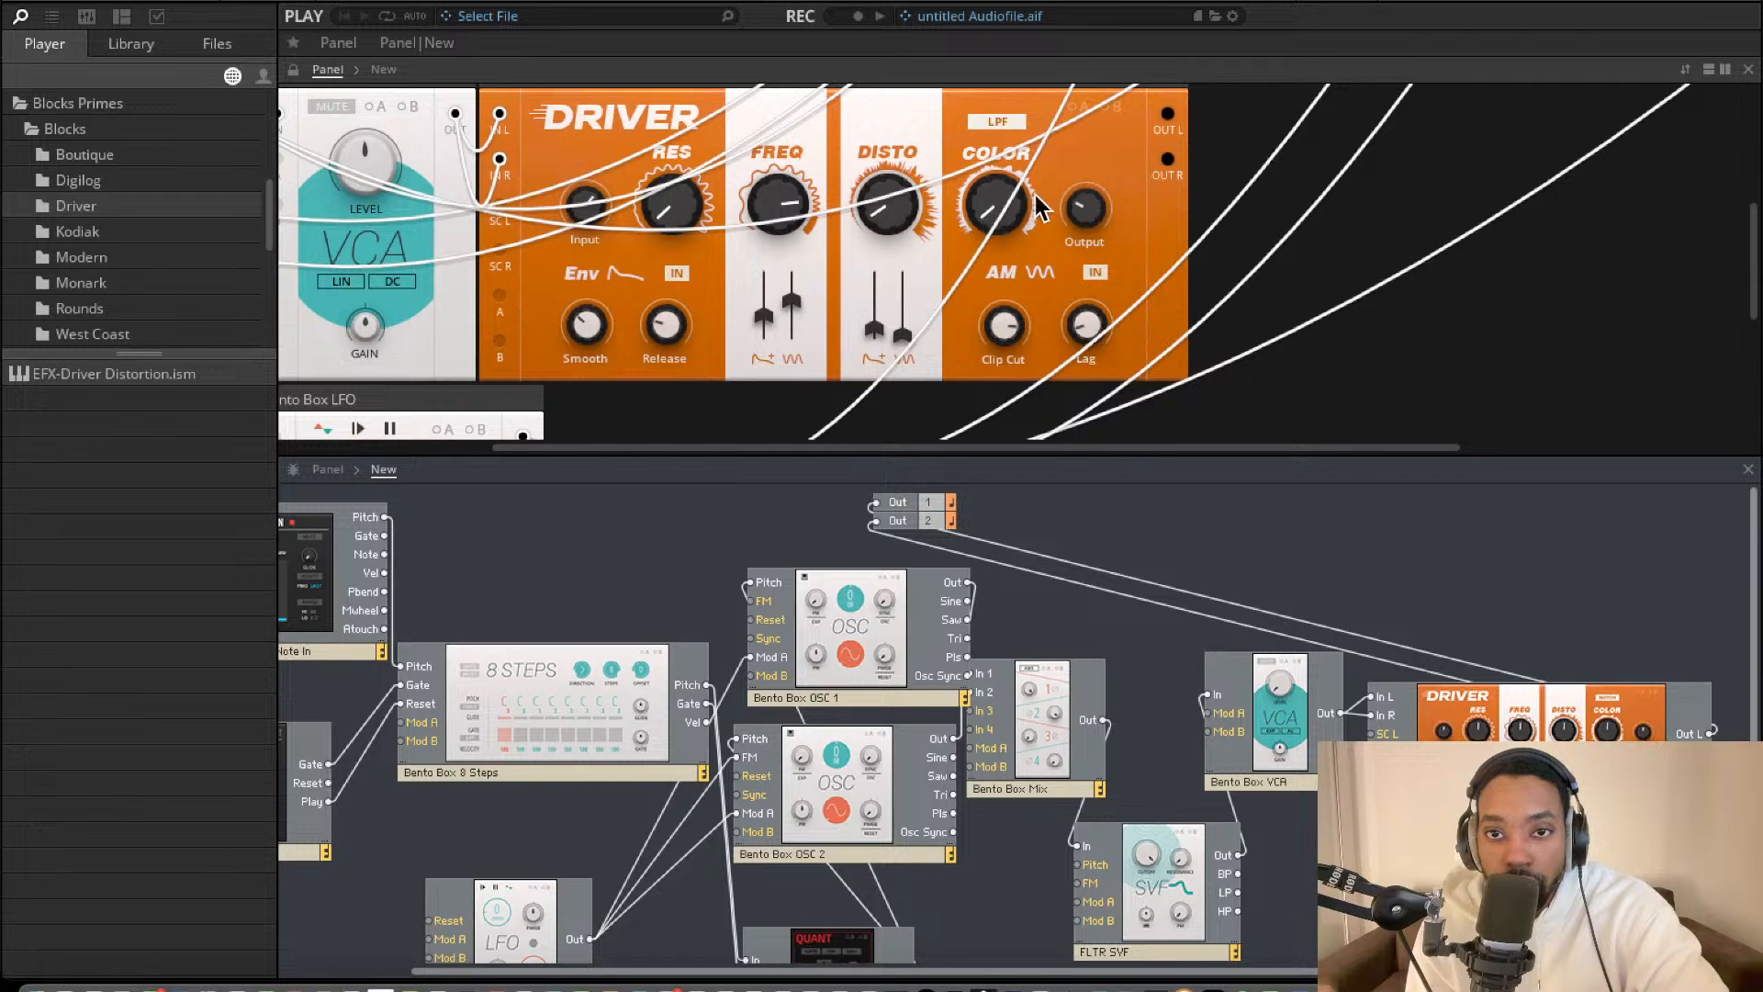
Look through the Blocks Primes folders, including Boutique, Digilog, Driver, Kodiak and Modern, for another effect block.
scroll(1003, 173, up, 5)
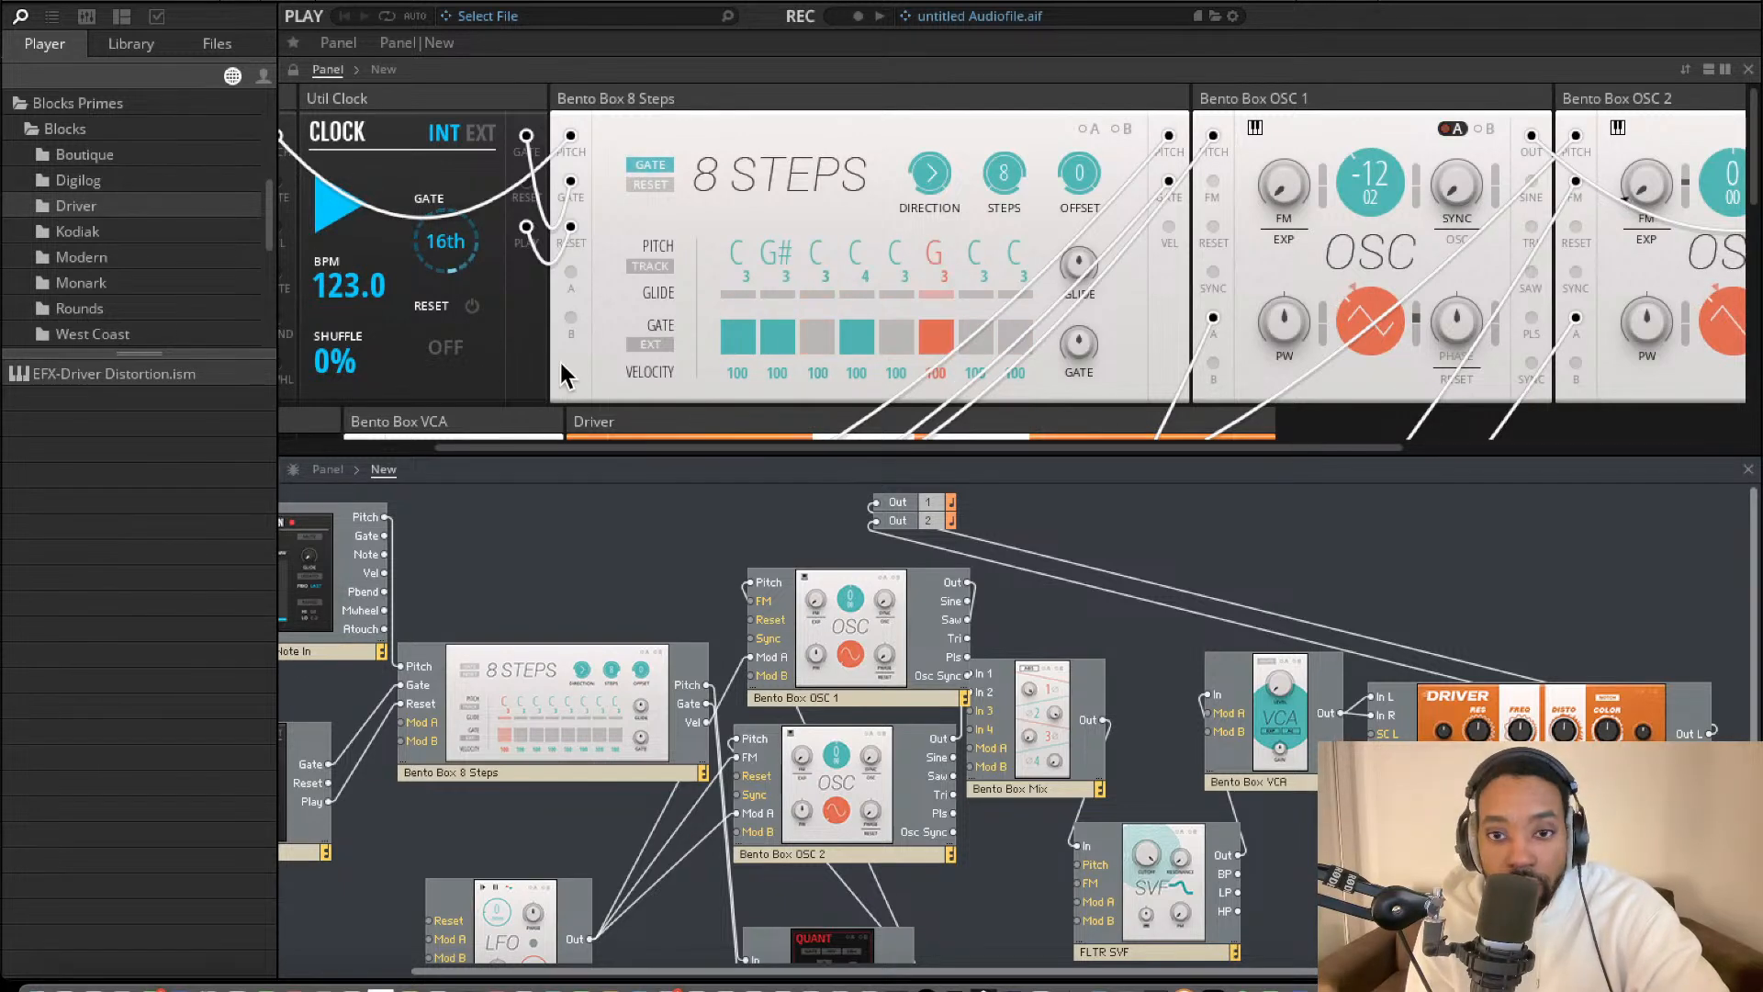
click(100, 156)
click(97, 206)
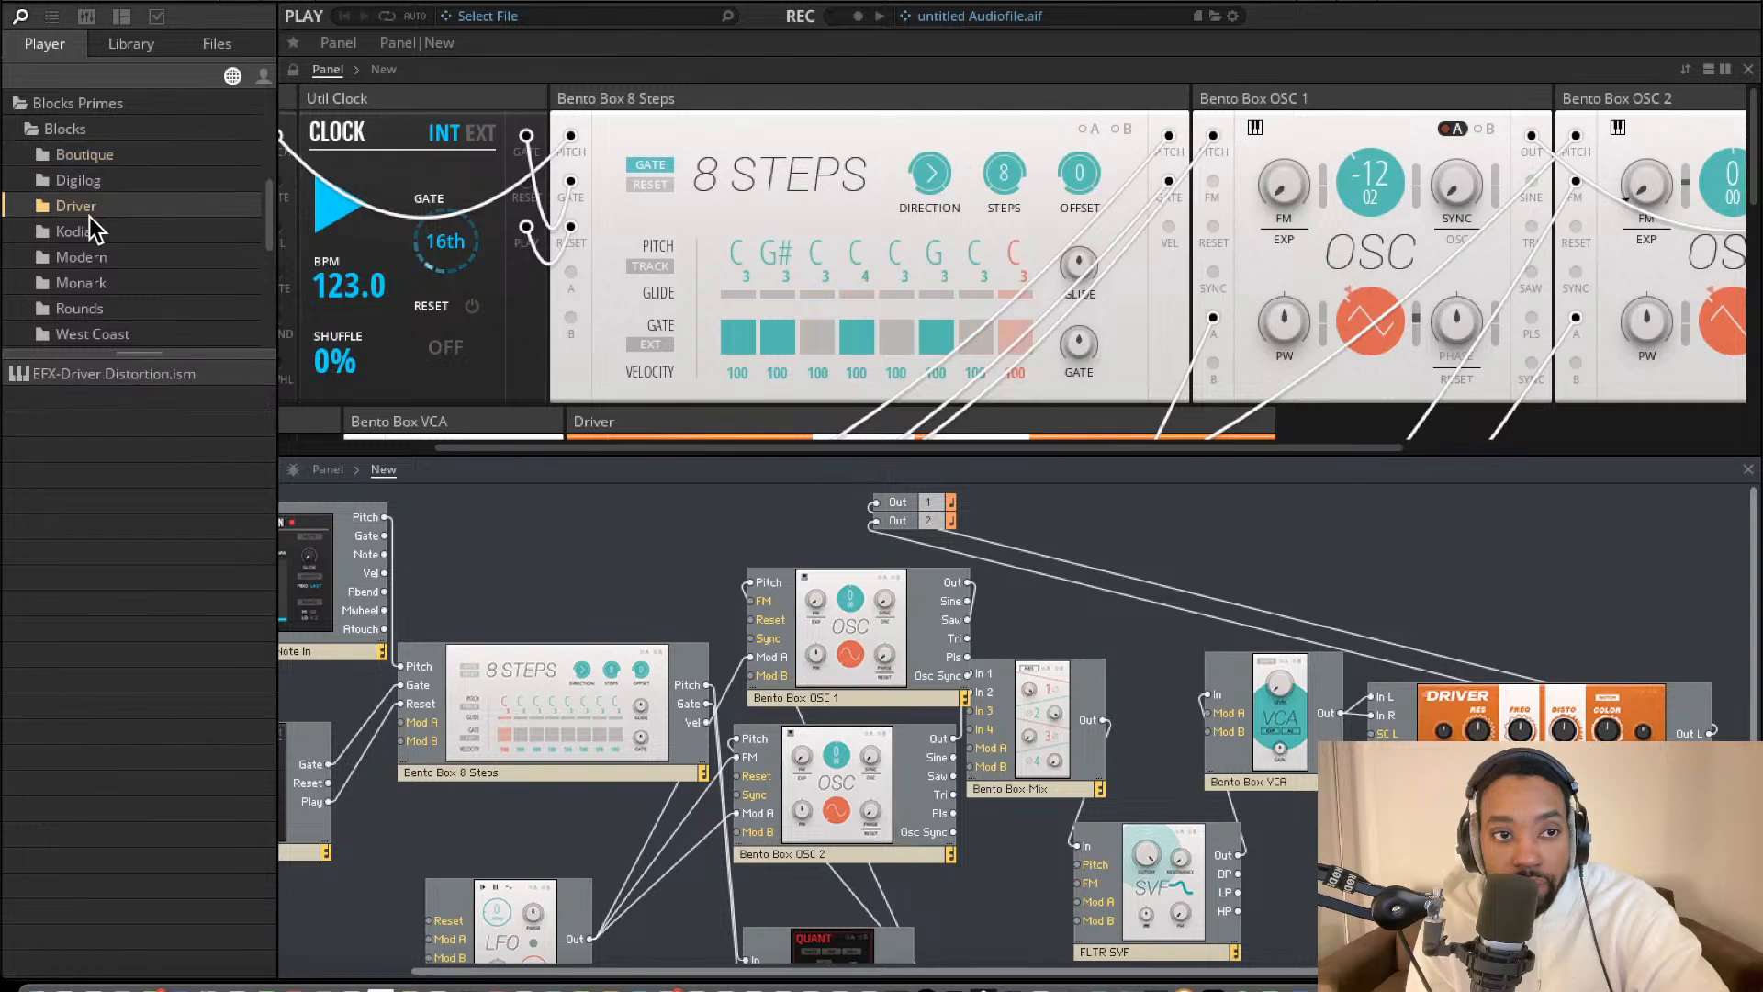
click(97, 233)
click(92, 257)
click(101, 206)
click(104, 180)
click(114, 157)
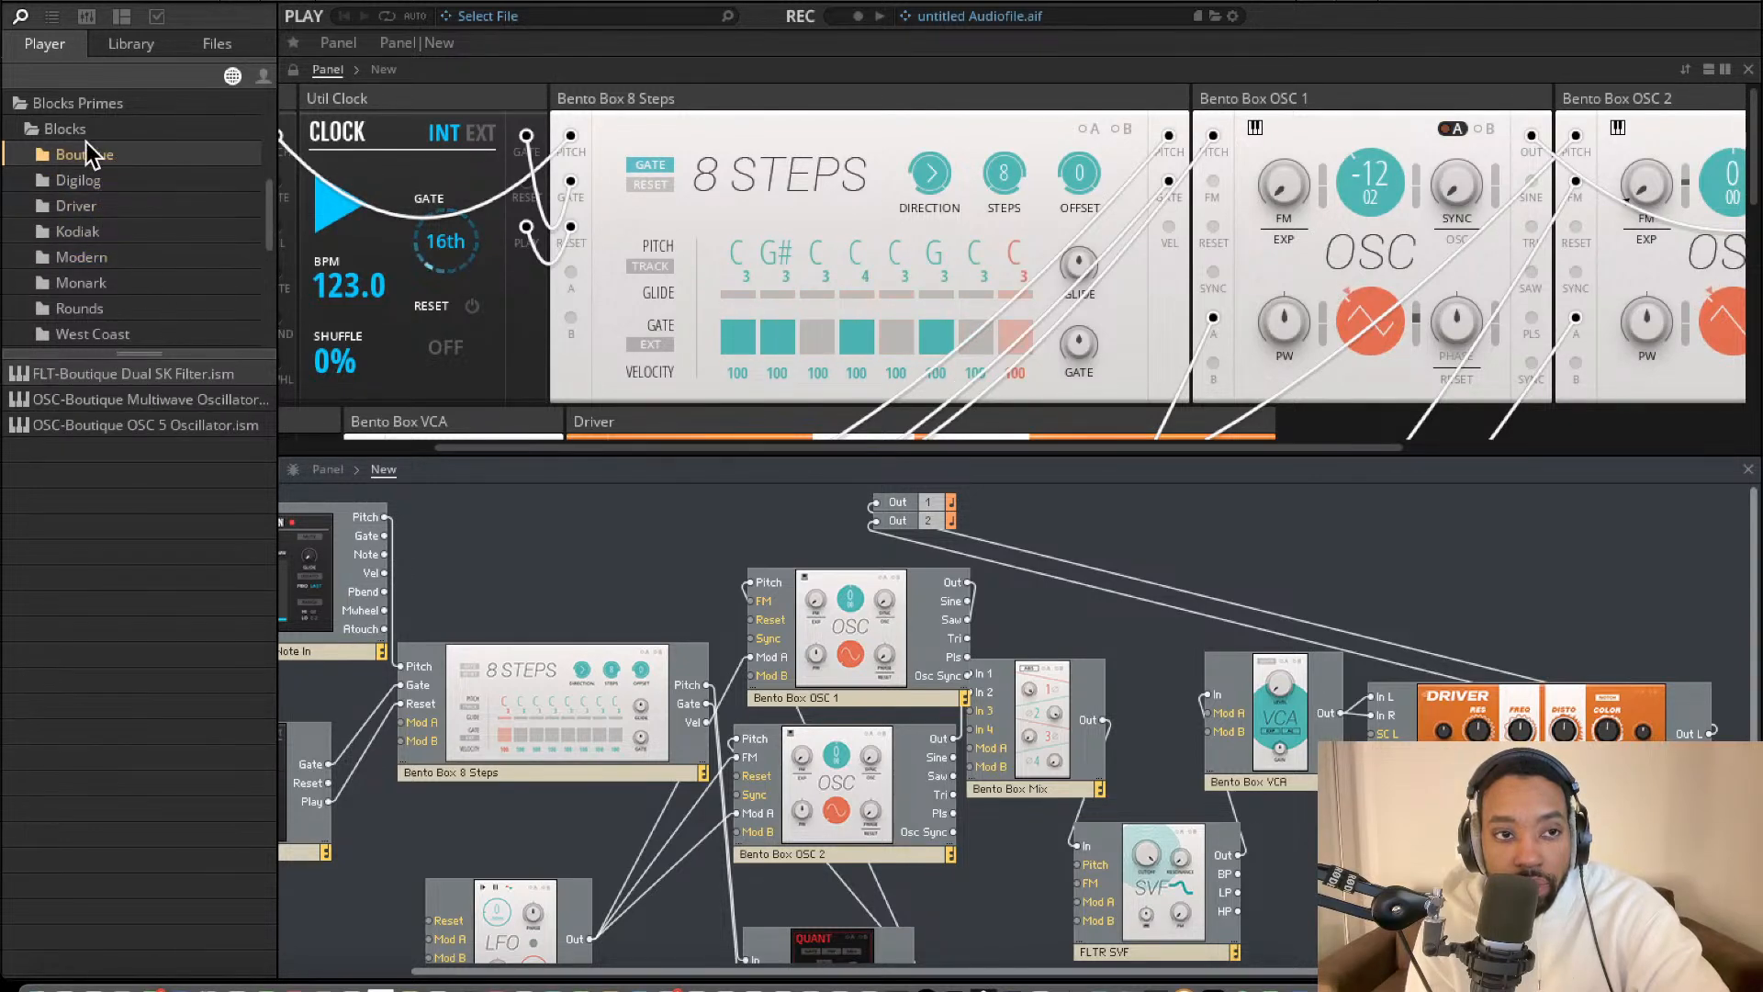
scroll(86, 165, down, 5)
scroll(87, 164, up, 3)
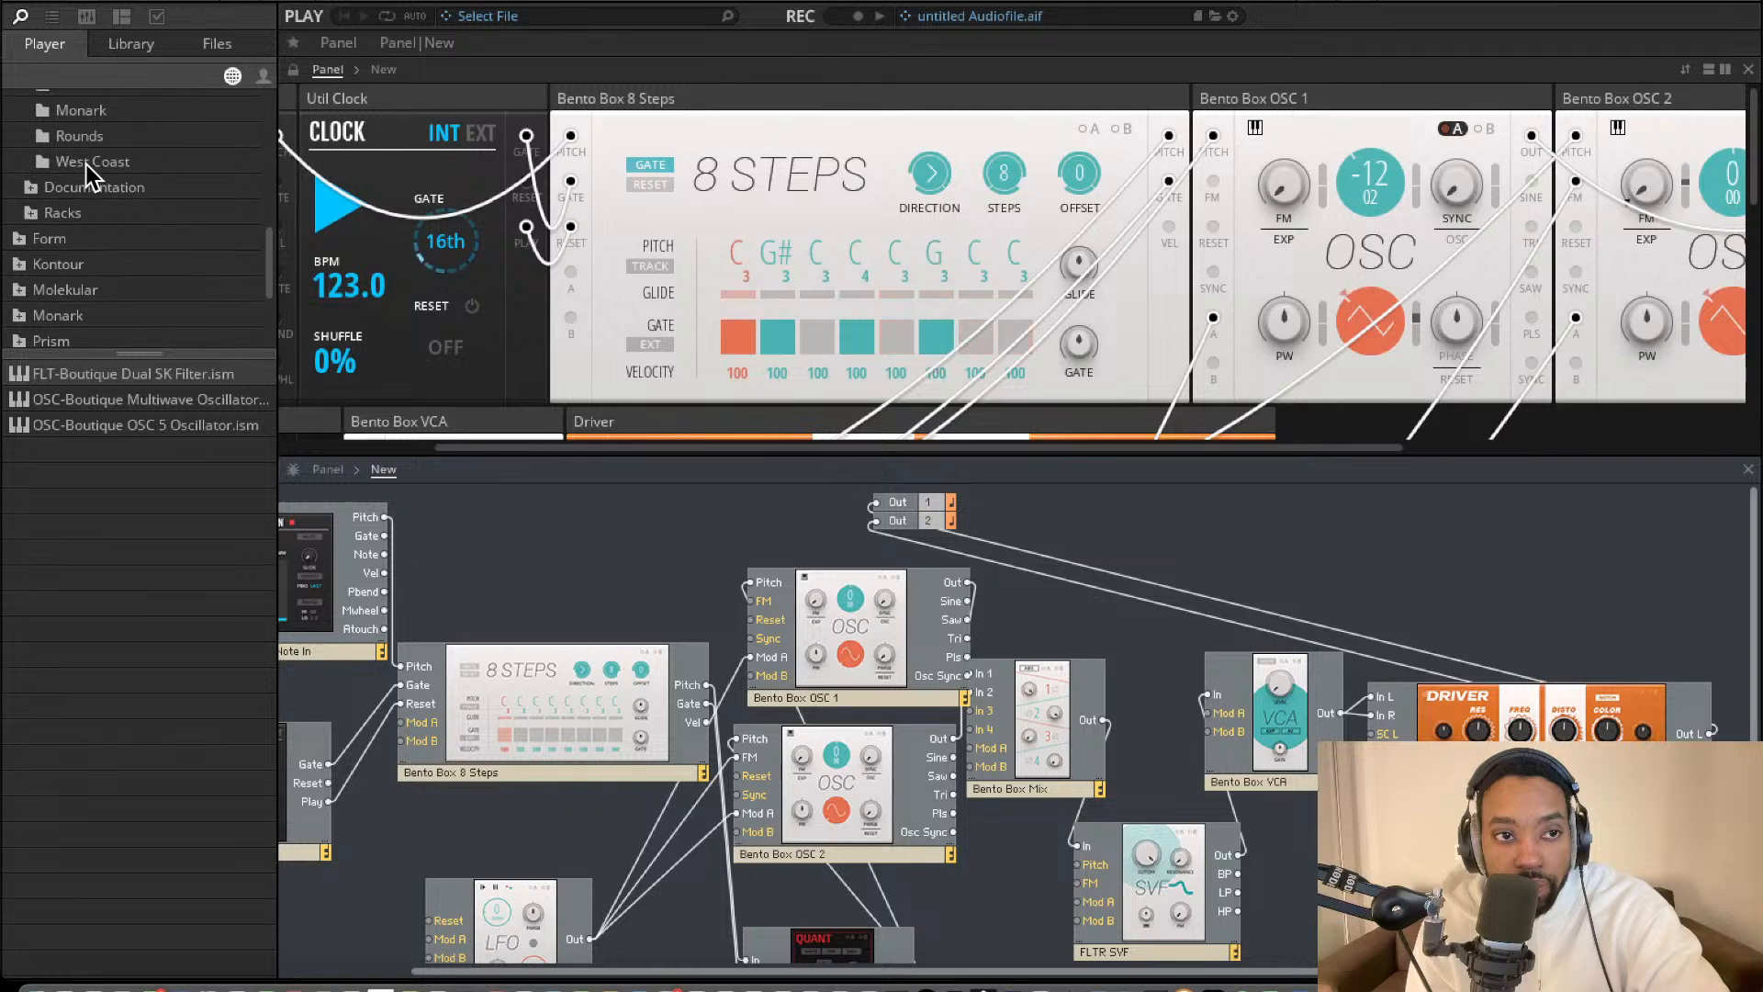
Add the Rounds Reverb block to the patch and place it above and beyond the Driver.
click(90, 157)
drag(103, 399, 1478, 583)
scroll(1473, 571, right, 1)
drag(1589, 587, 1745, 576)
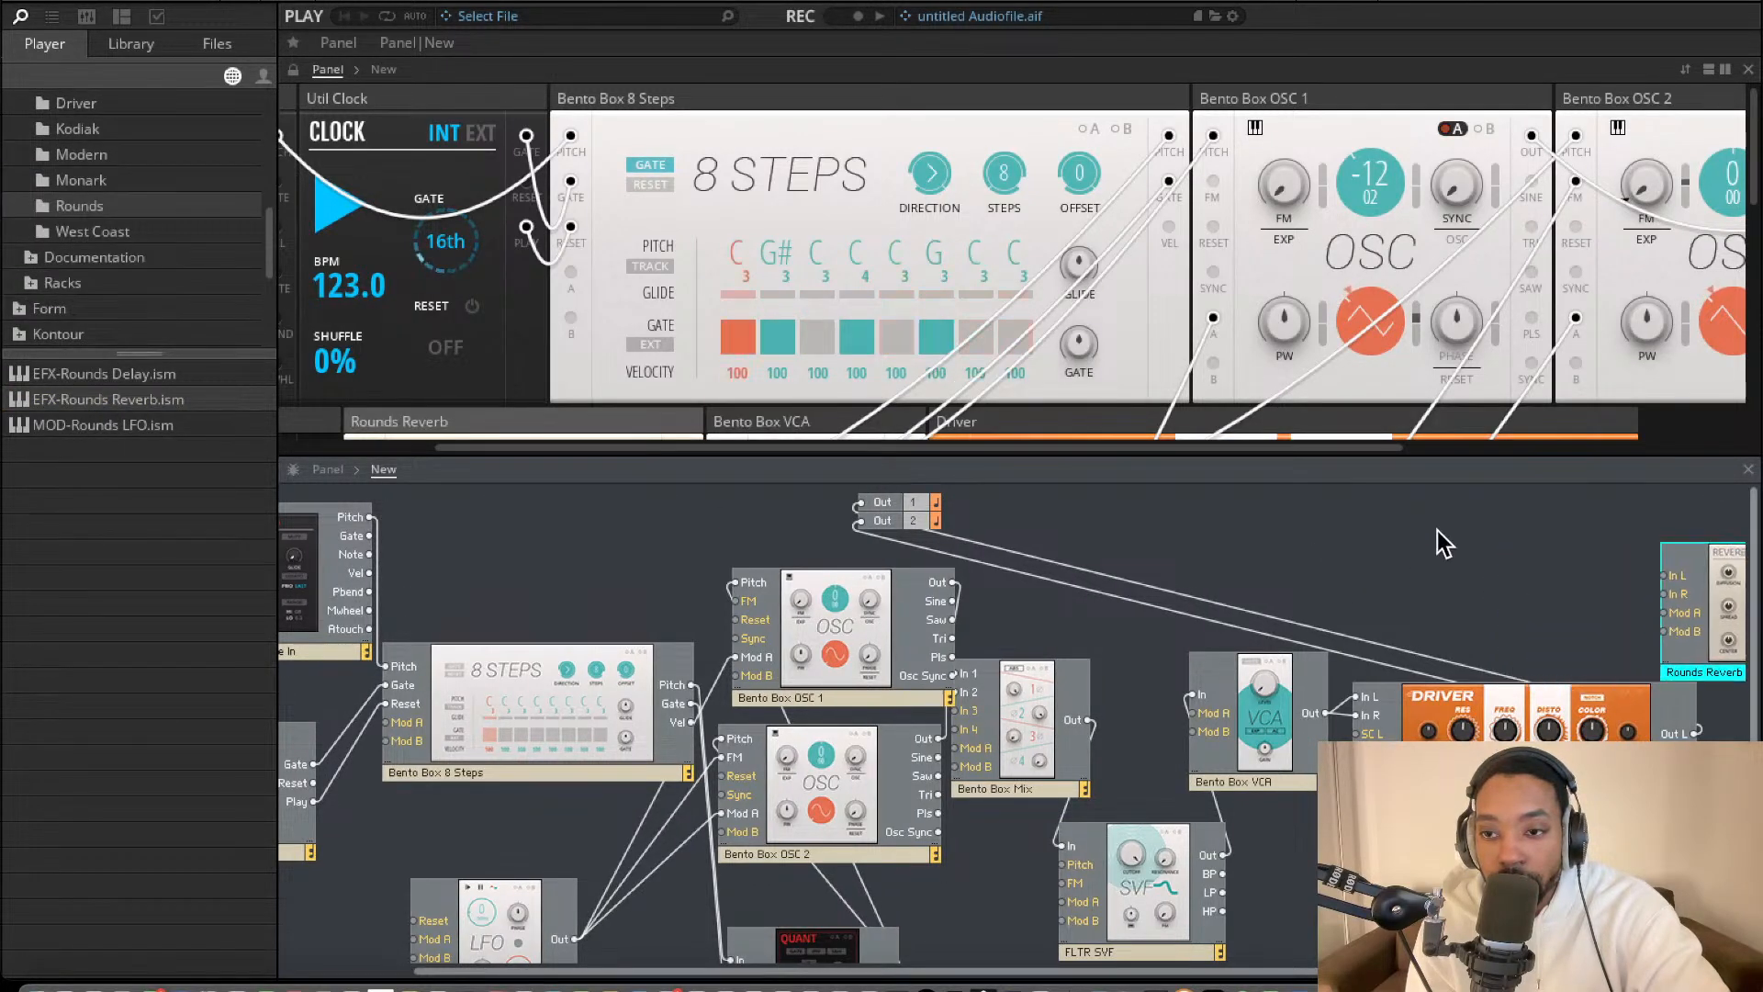
Place the Rounds Reverb just after the Driver and connect the Driver's stereo outputs to the reverb's In L and In R.
scroll(1437, 530, right, 3)
drag(1577, 583, 1665, 700)
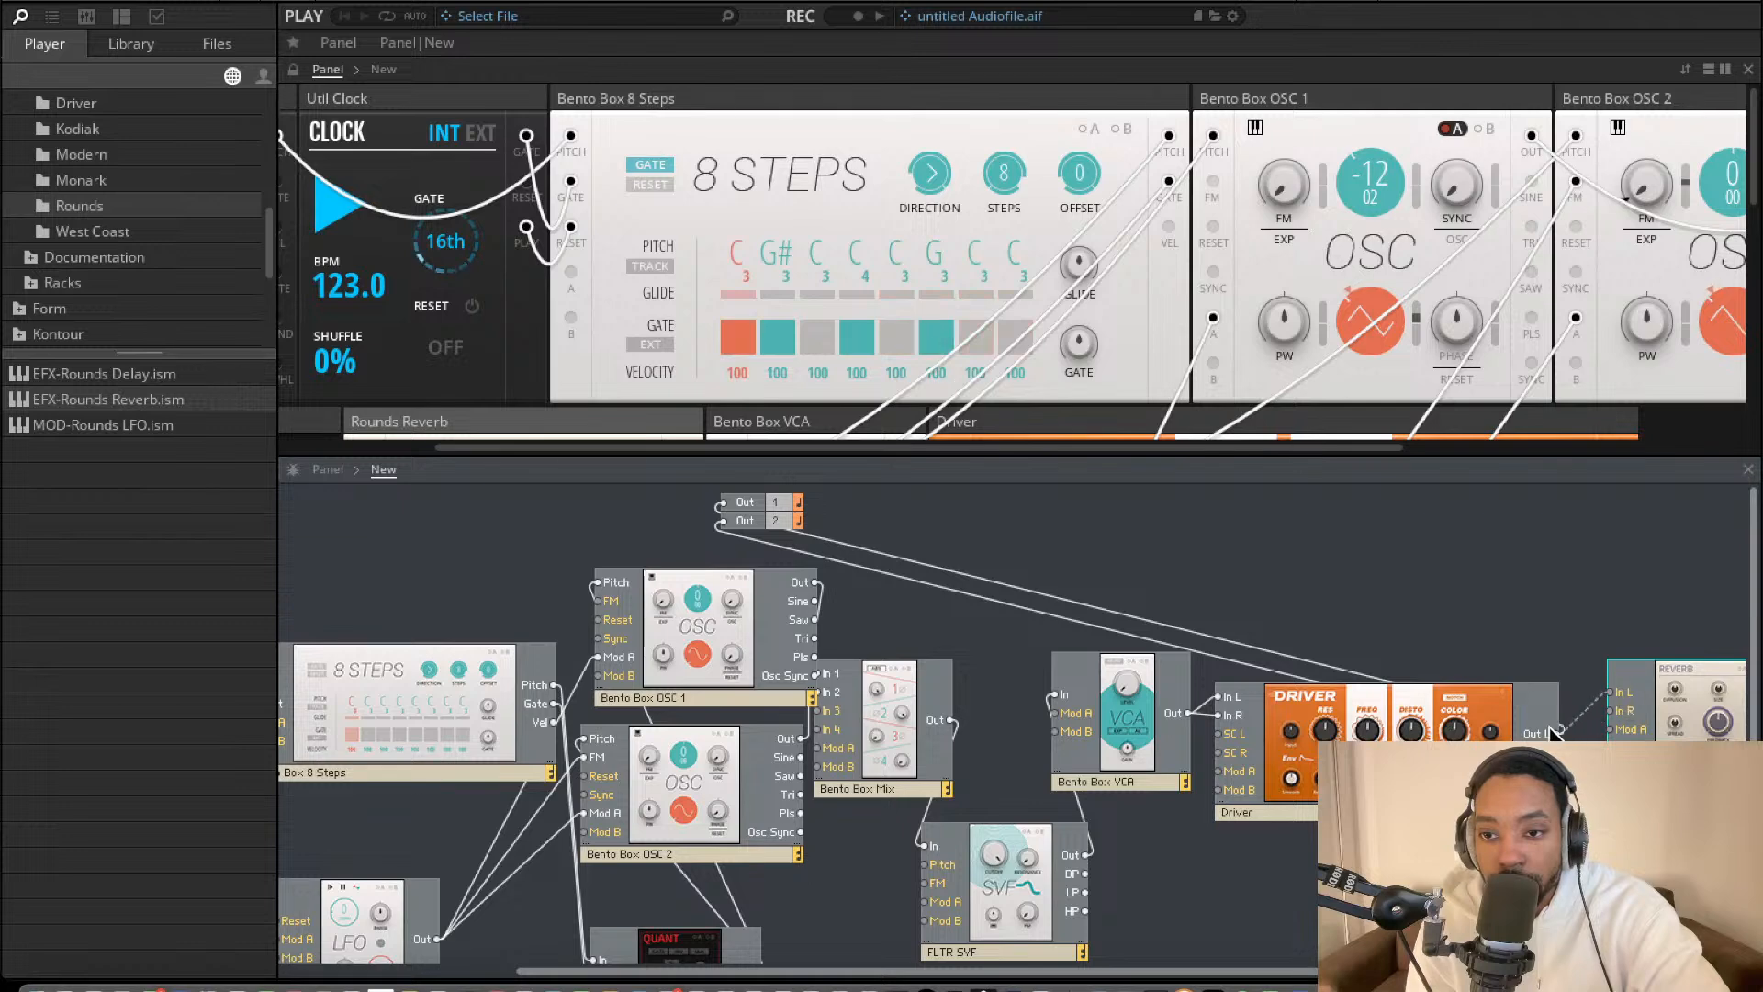
drag(1553, 732, 1557, 734)
Route the Rounds Reverb's Out L and Out R to the main outputs Out 1 and Out 2.
scroll(1527, 539, right, 3)
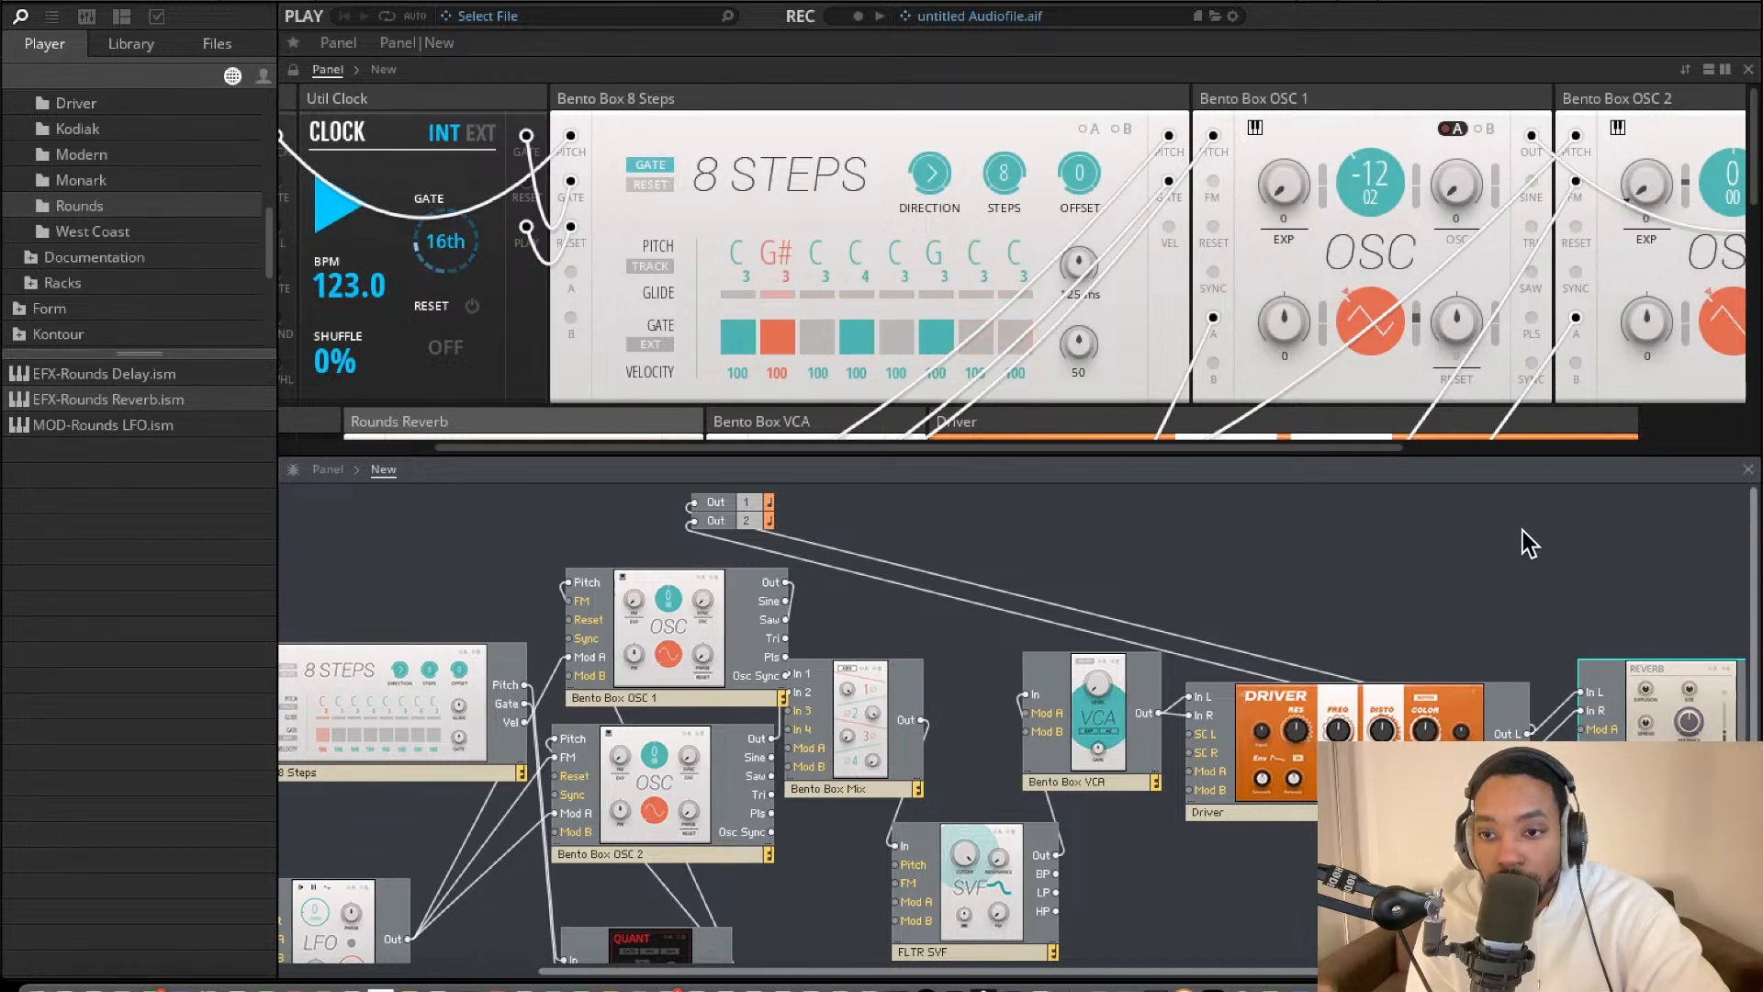
drag(1722, 716, 640, 503)
drag(1724, 729, 619, 523)
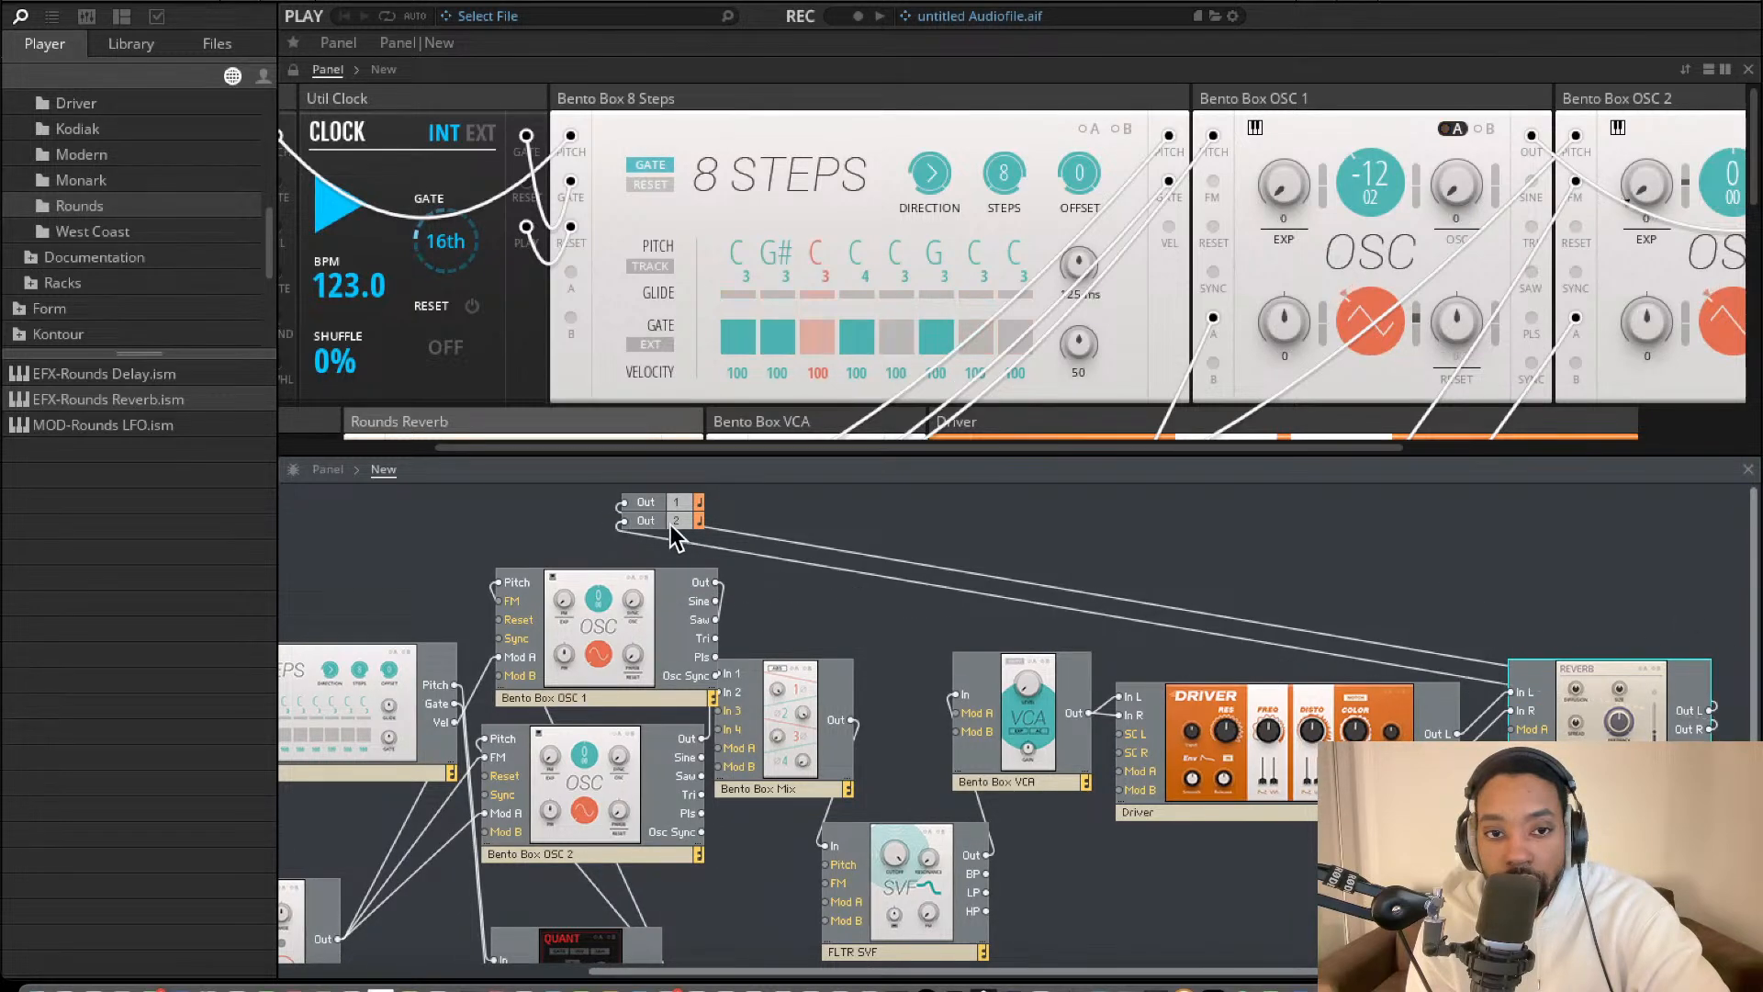
Turn down the Rounds Reverb's Feedback and raise its Size.
scroll(971, 346, down, 5)
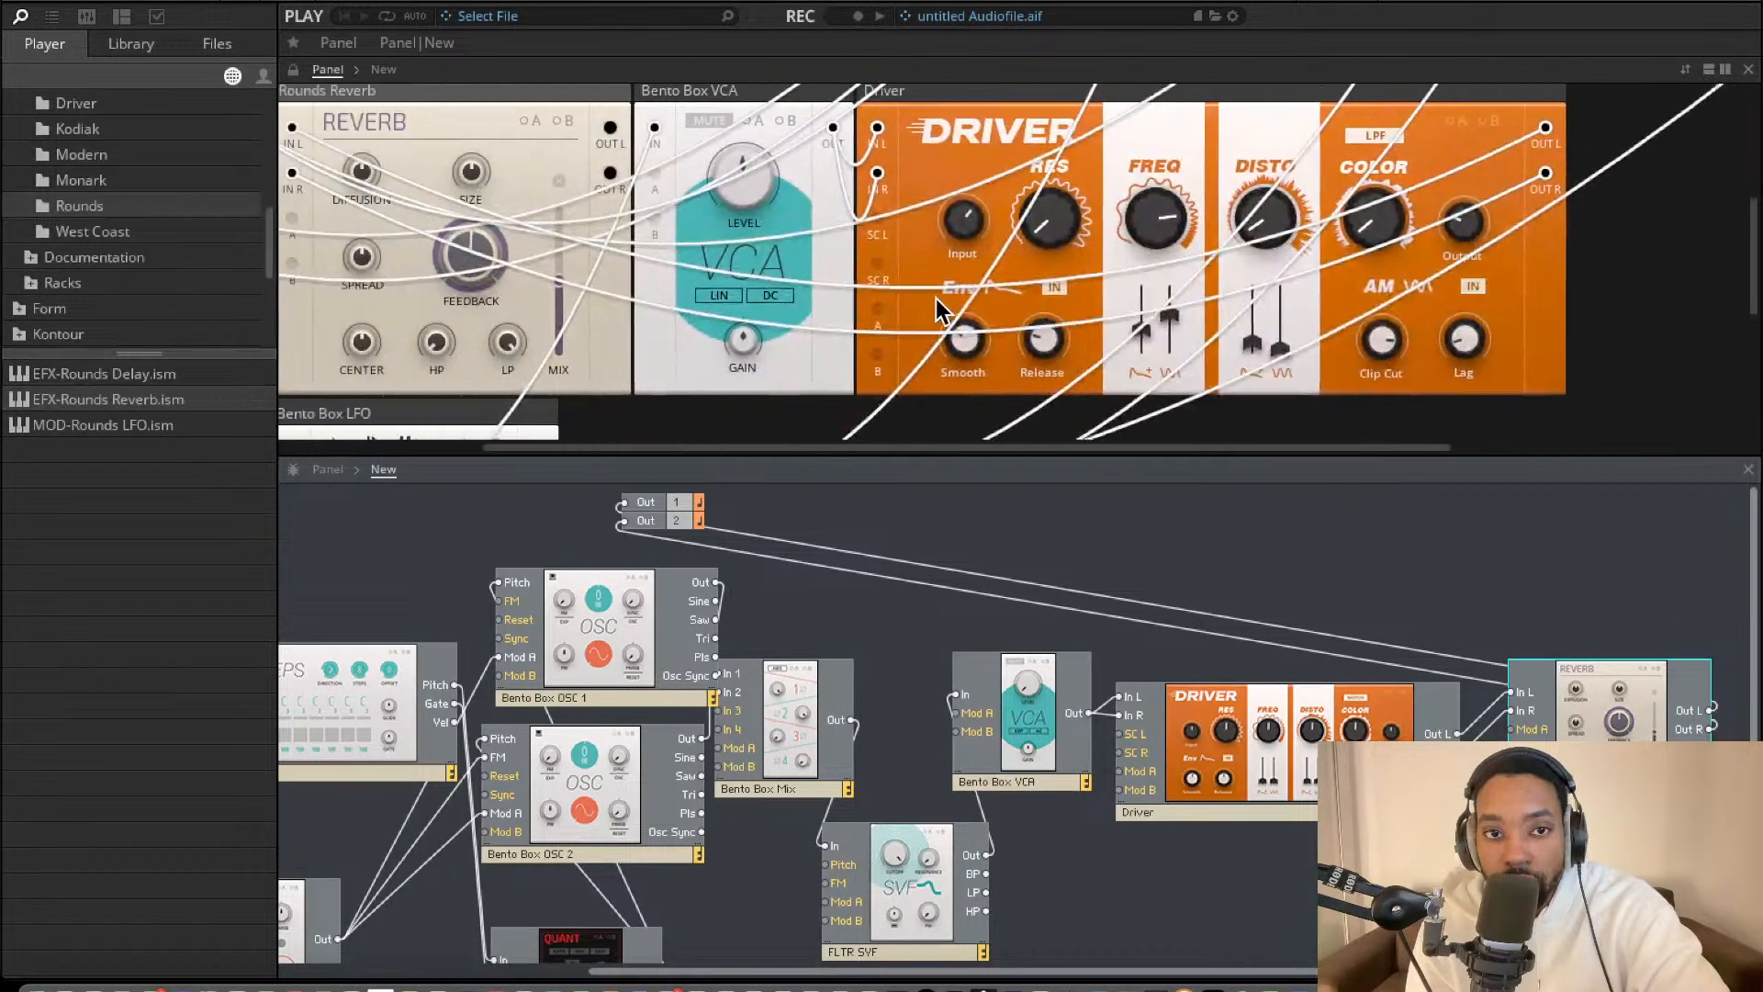
drag(744, 269, 742, 357)
drag(735, 207, 734, 124)
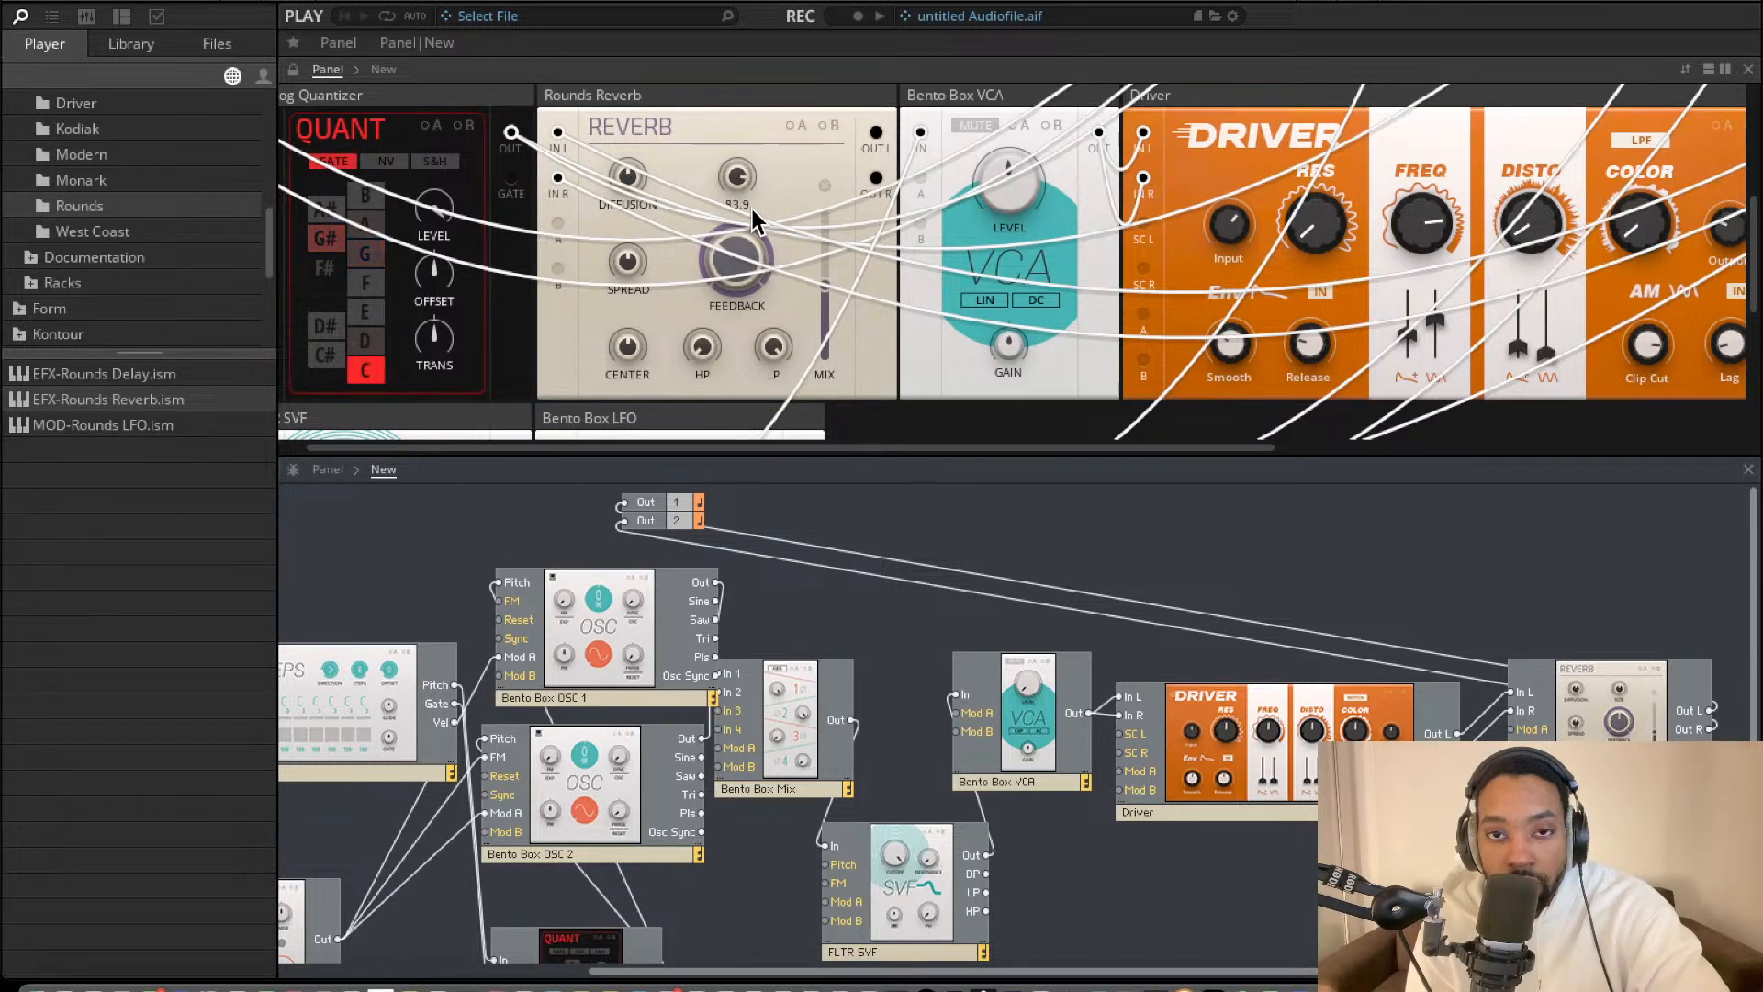
Lower channel 2 on the Bento Box Mix and rebalance it against channel 1.
scroll(1272, 240, up, 1)
scroll(1269, 239, down, 2)
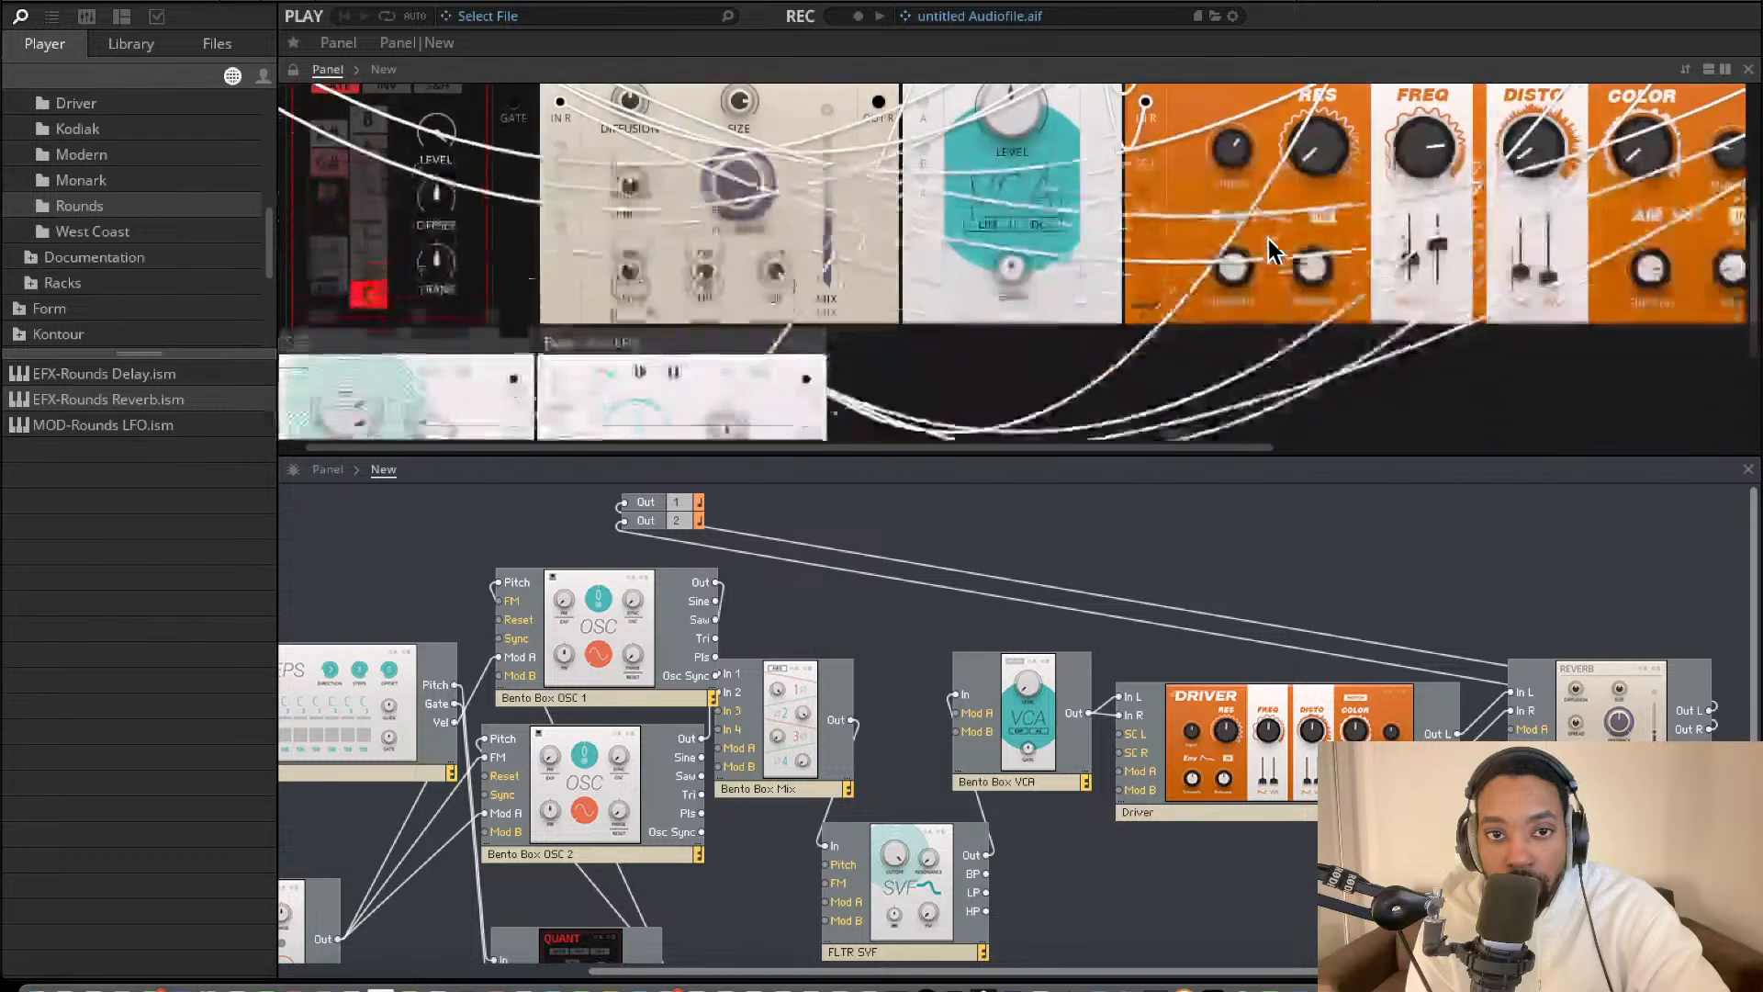
scroll(1232, 234, up, 1)
scroll(1192, 229, up, 1)
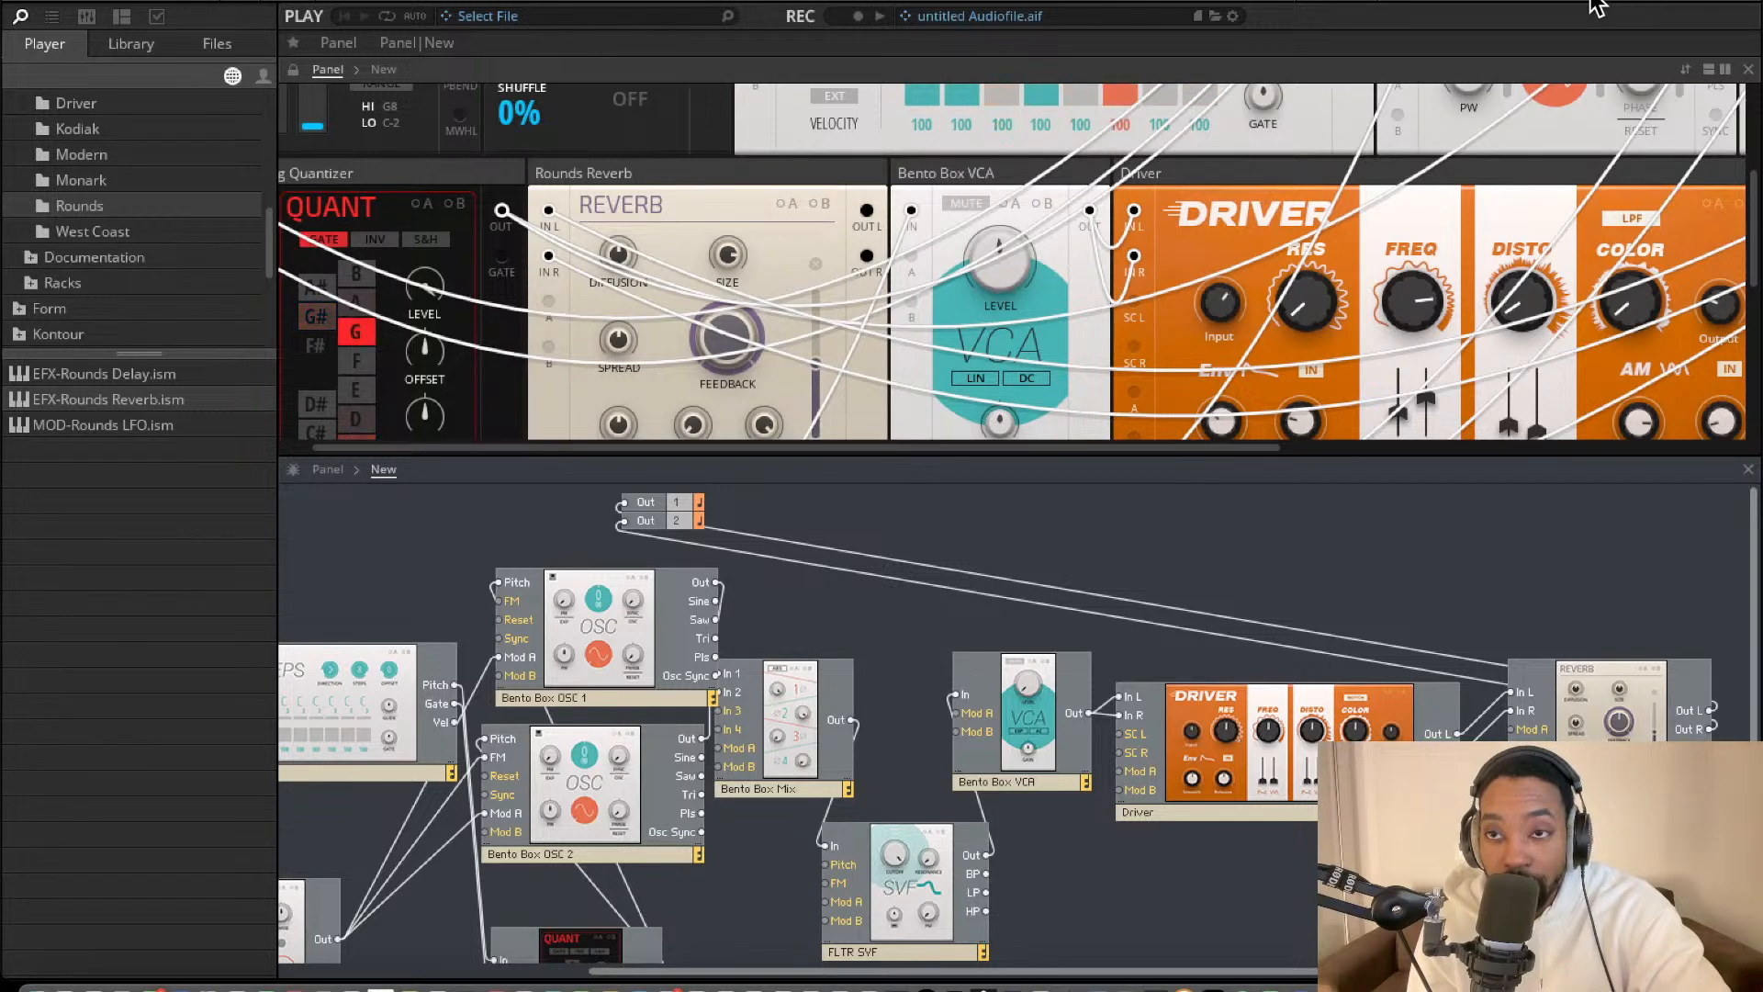
scroll(1317, 216, up, 2)
scroll(1309, 202, up, 5)
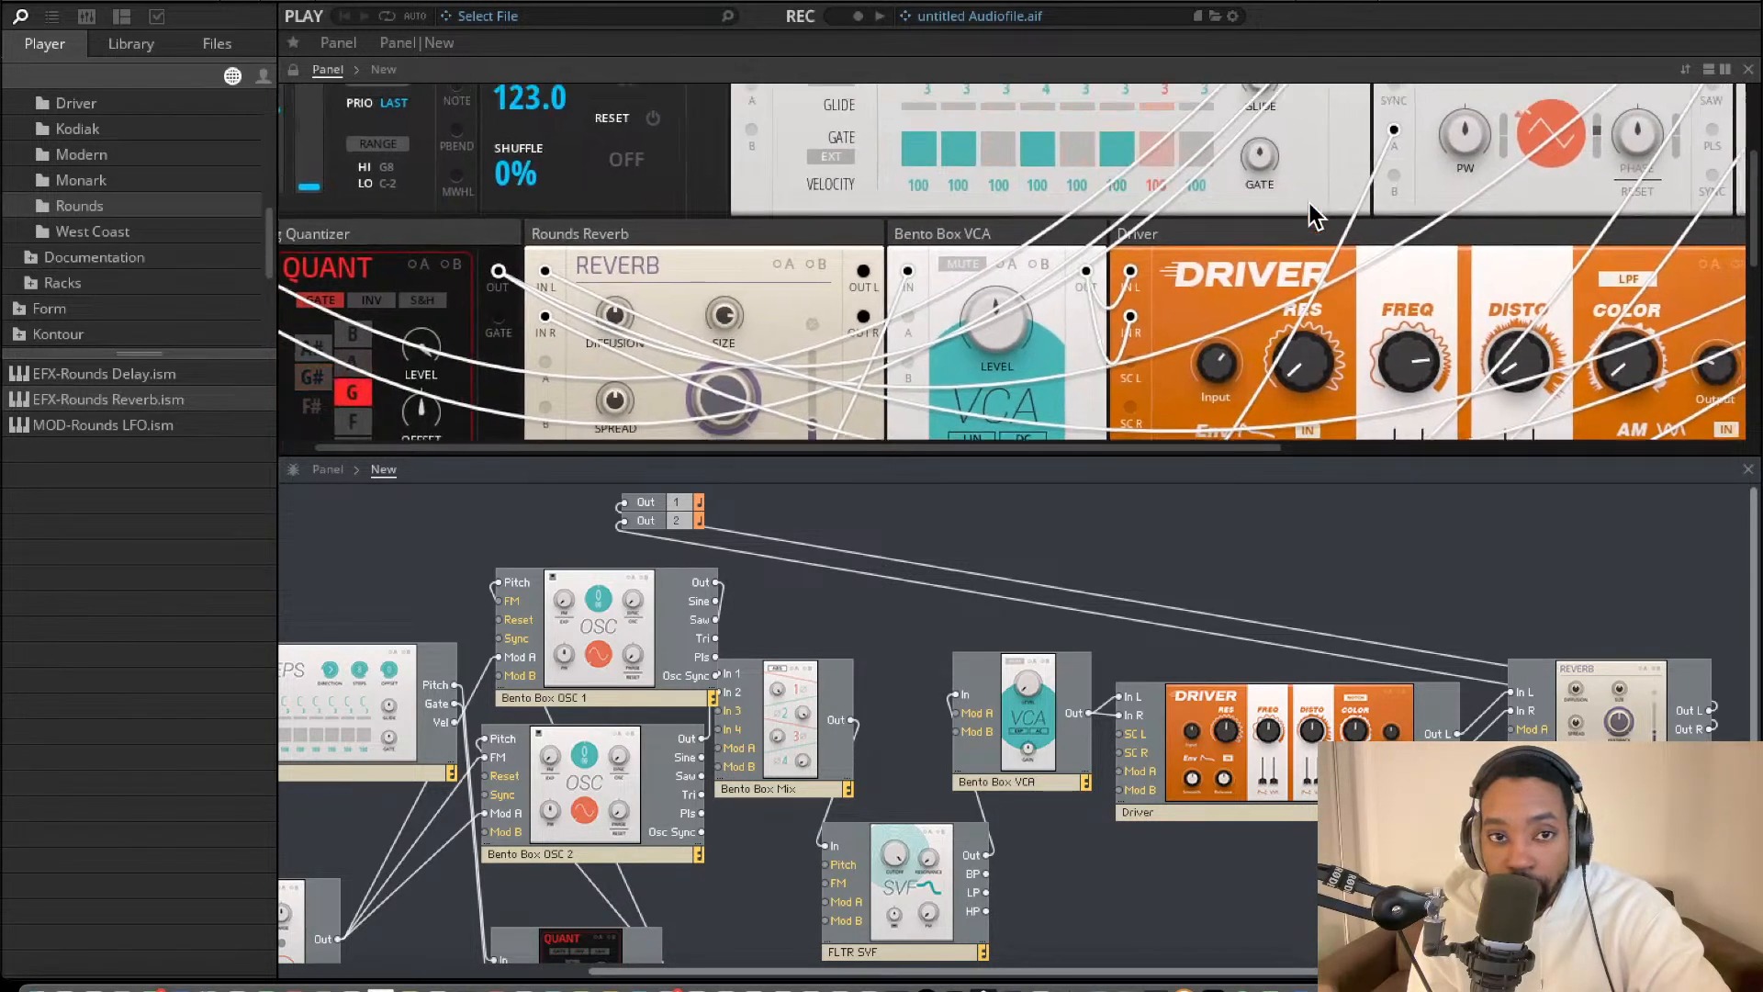
scroll(1313, 209, right, 5)
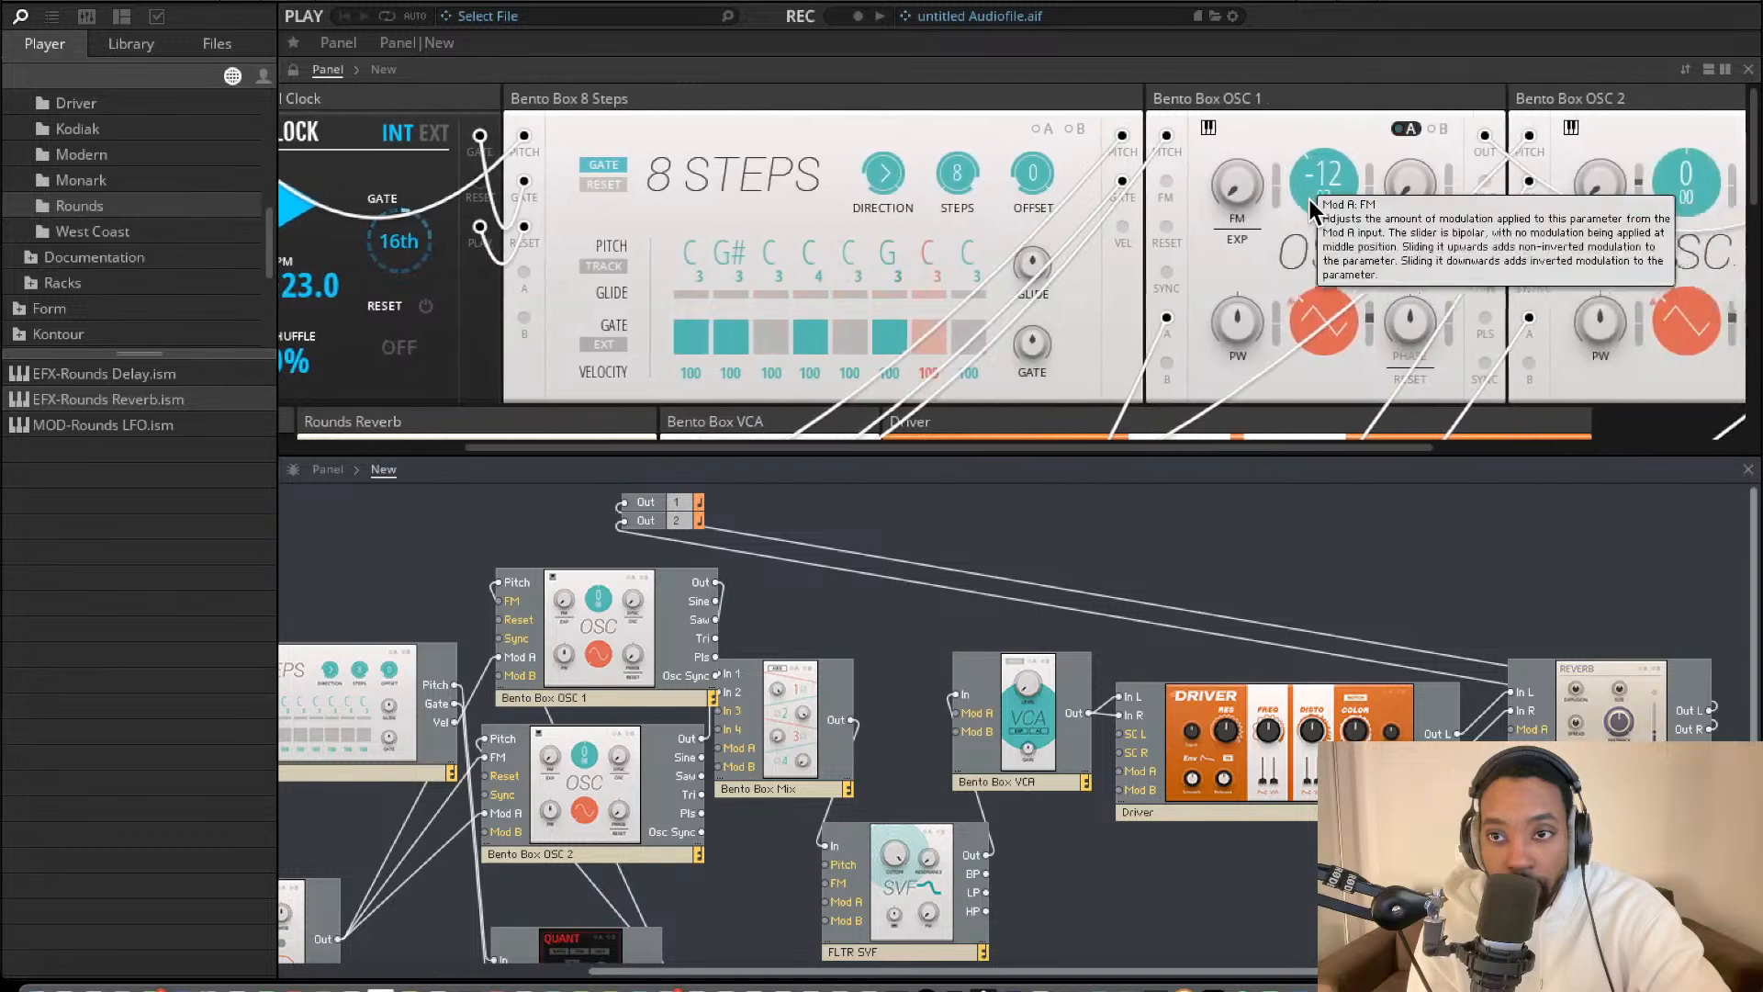
scroll(1317, 213, up, 1)
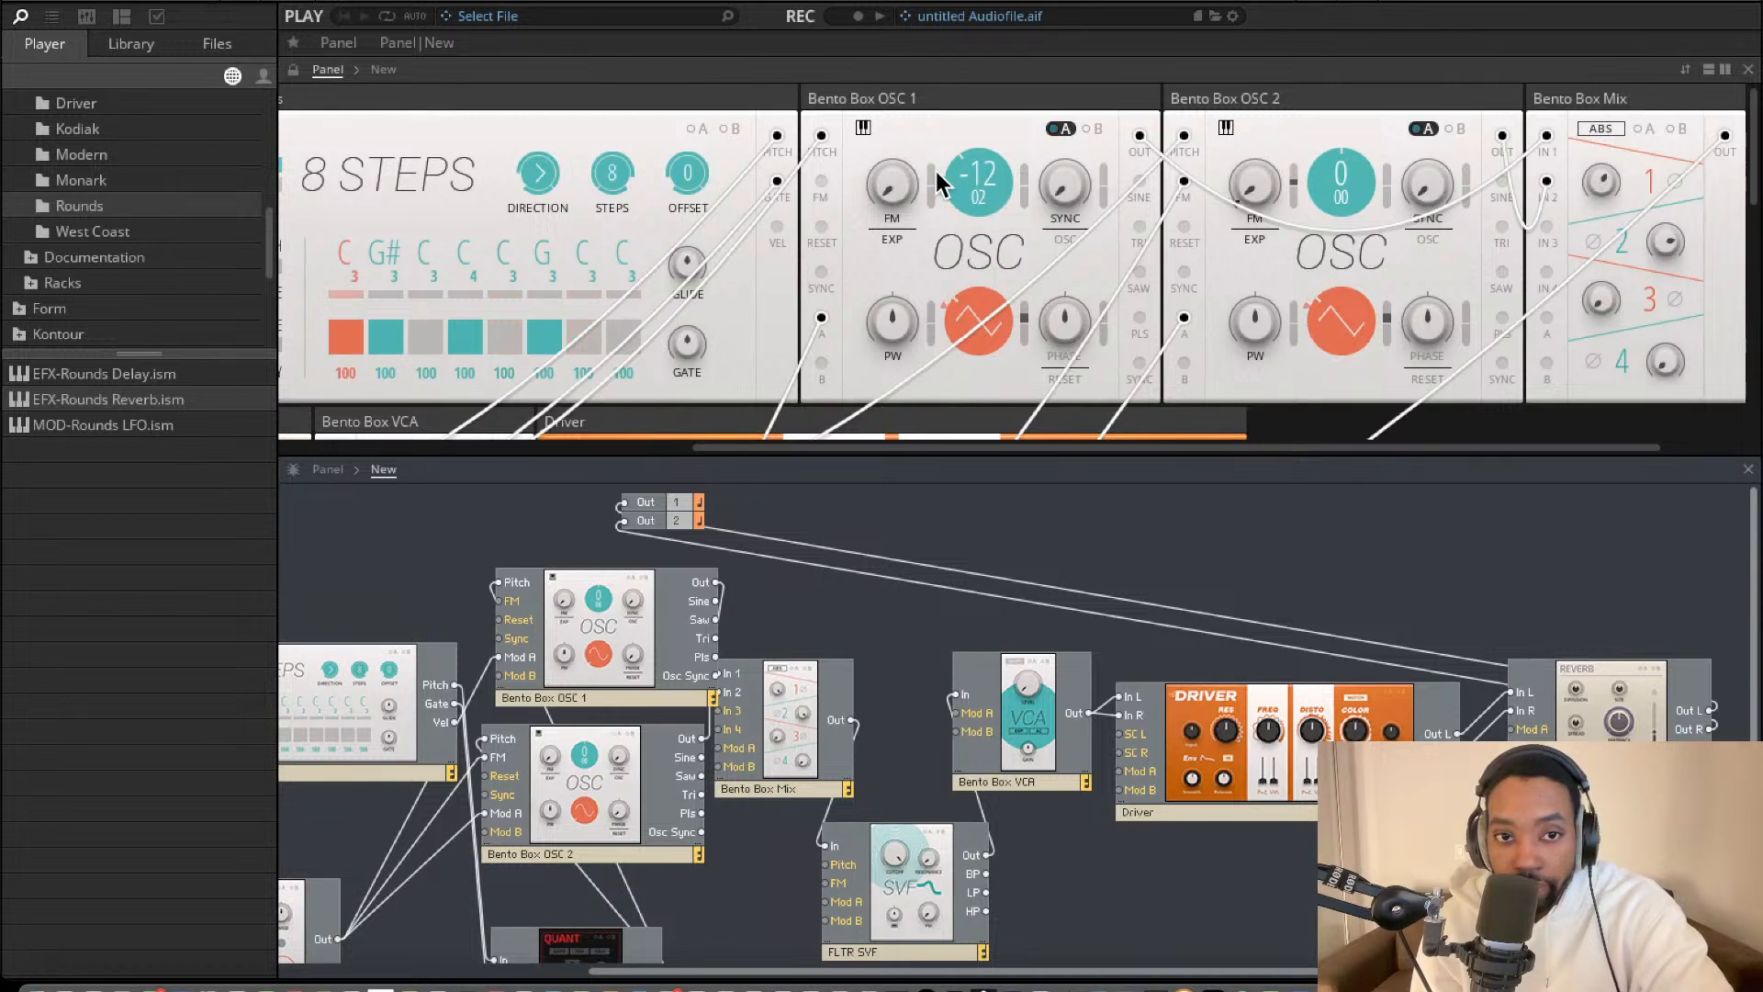
scroll(935, 171, left, 1)
drag(1719, 244, 1708, 274)
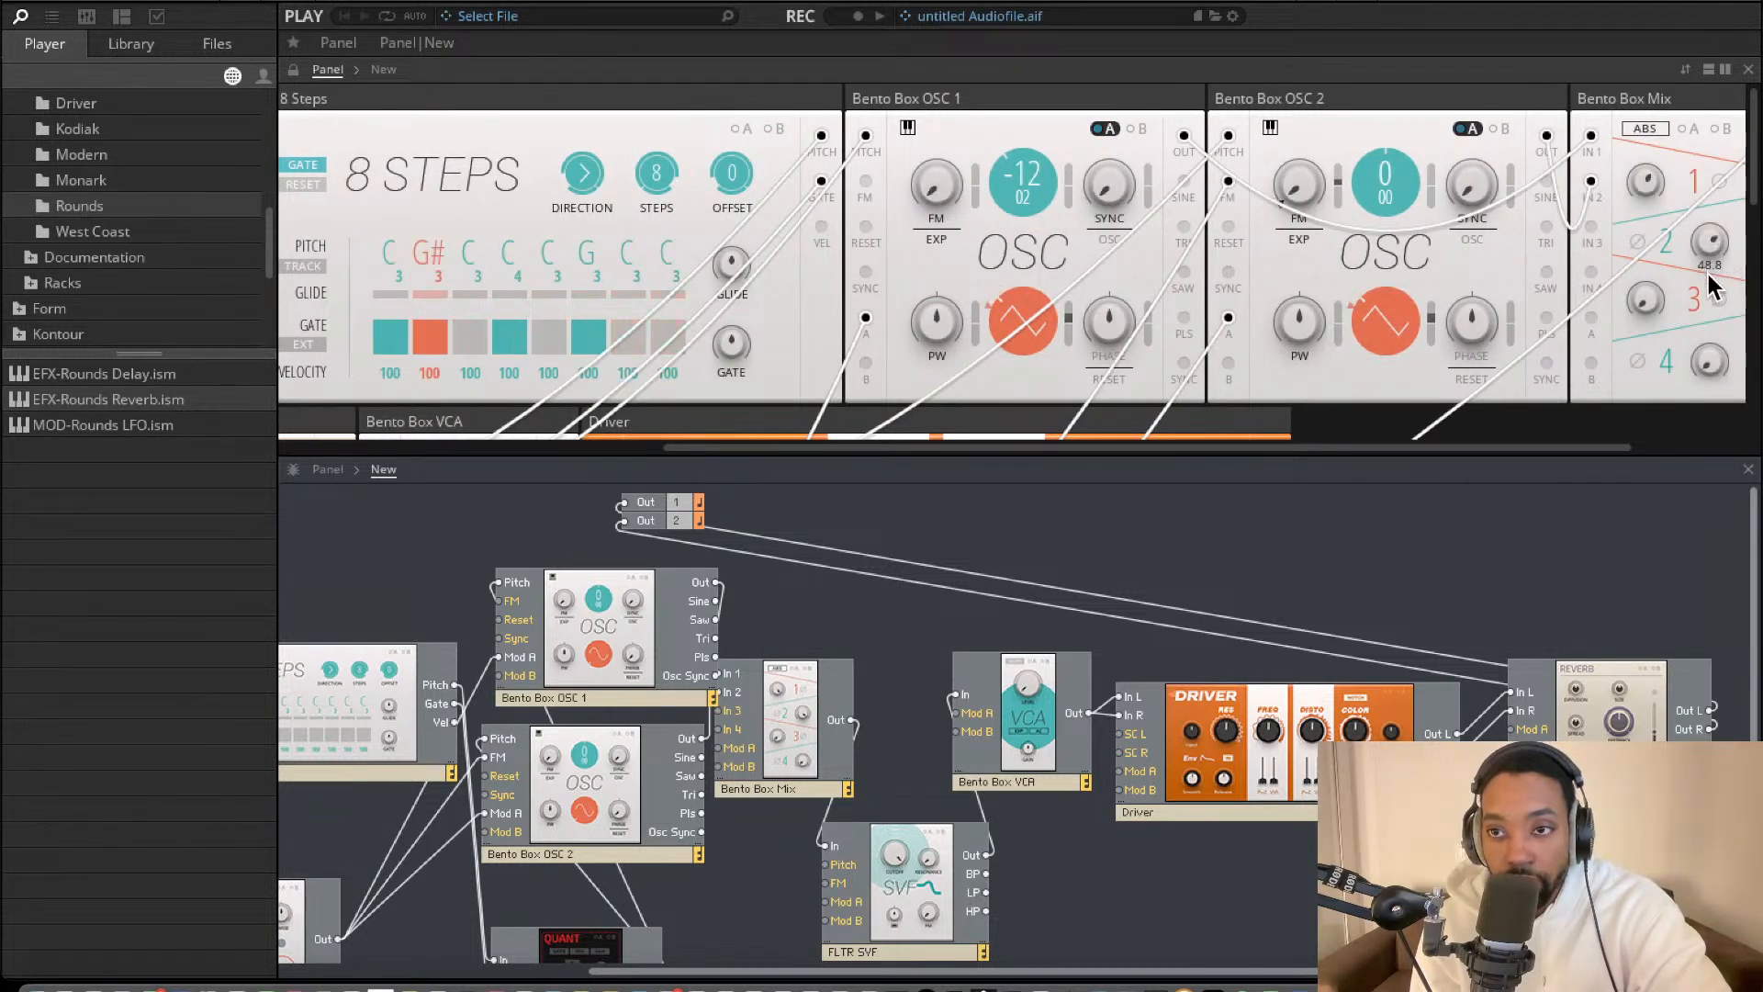
drag(1638, 186, 1713, 239)
Move the Rounds Reverb in the rack view to sit between the Bento Box VCA and the Driver.
scroll(1539, 231, down, 1)
scroll(1506, 235, down, 3)
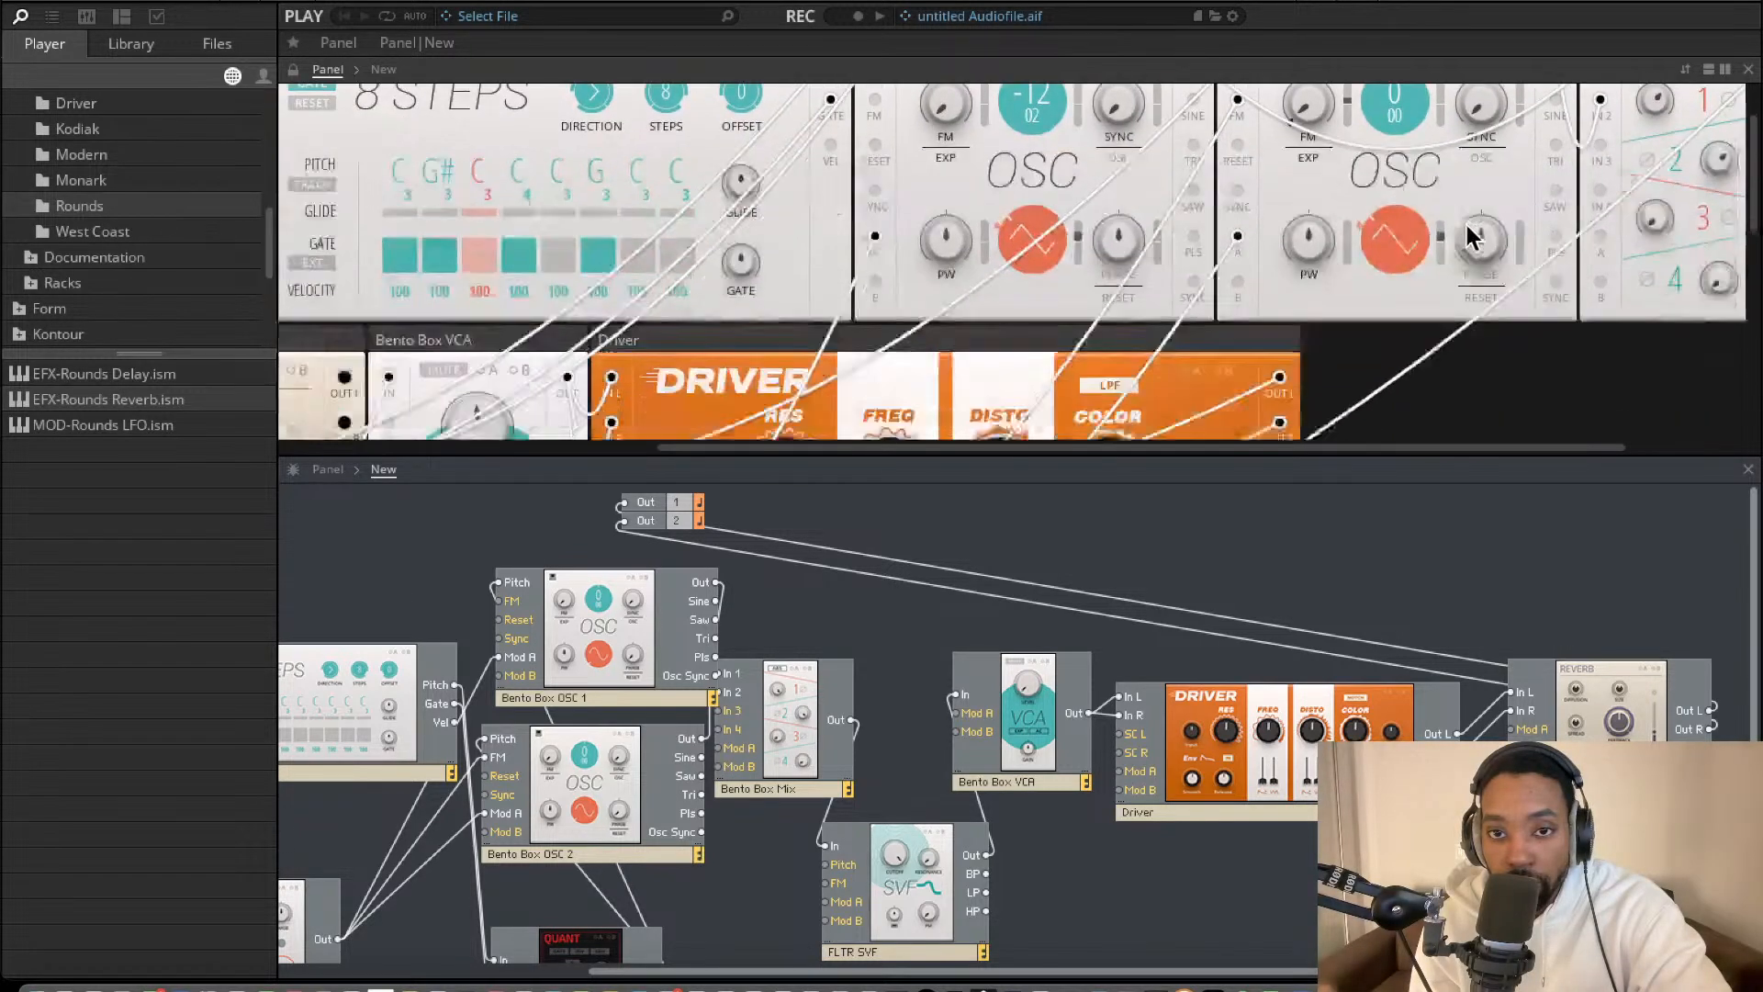
scroll(1384, 212, left, 6)
scroll(1306, 203, down, 5)
scroll(1302, 200, down, 2)
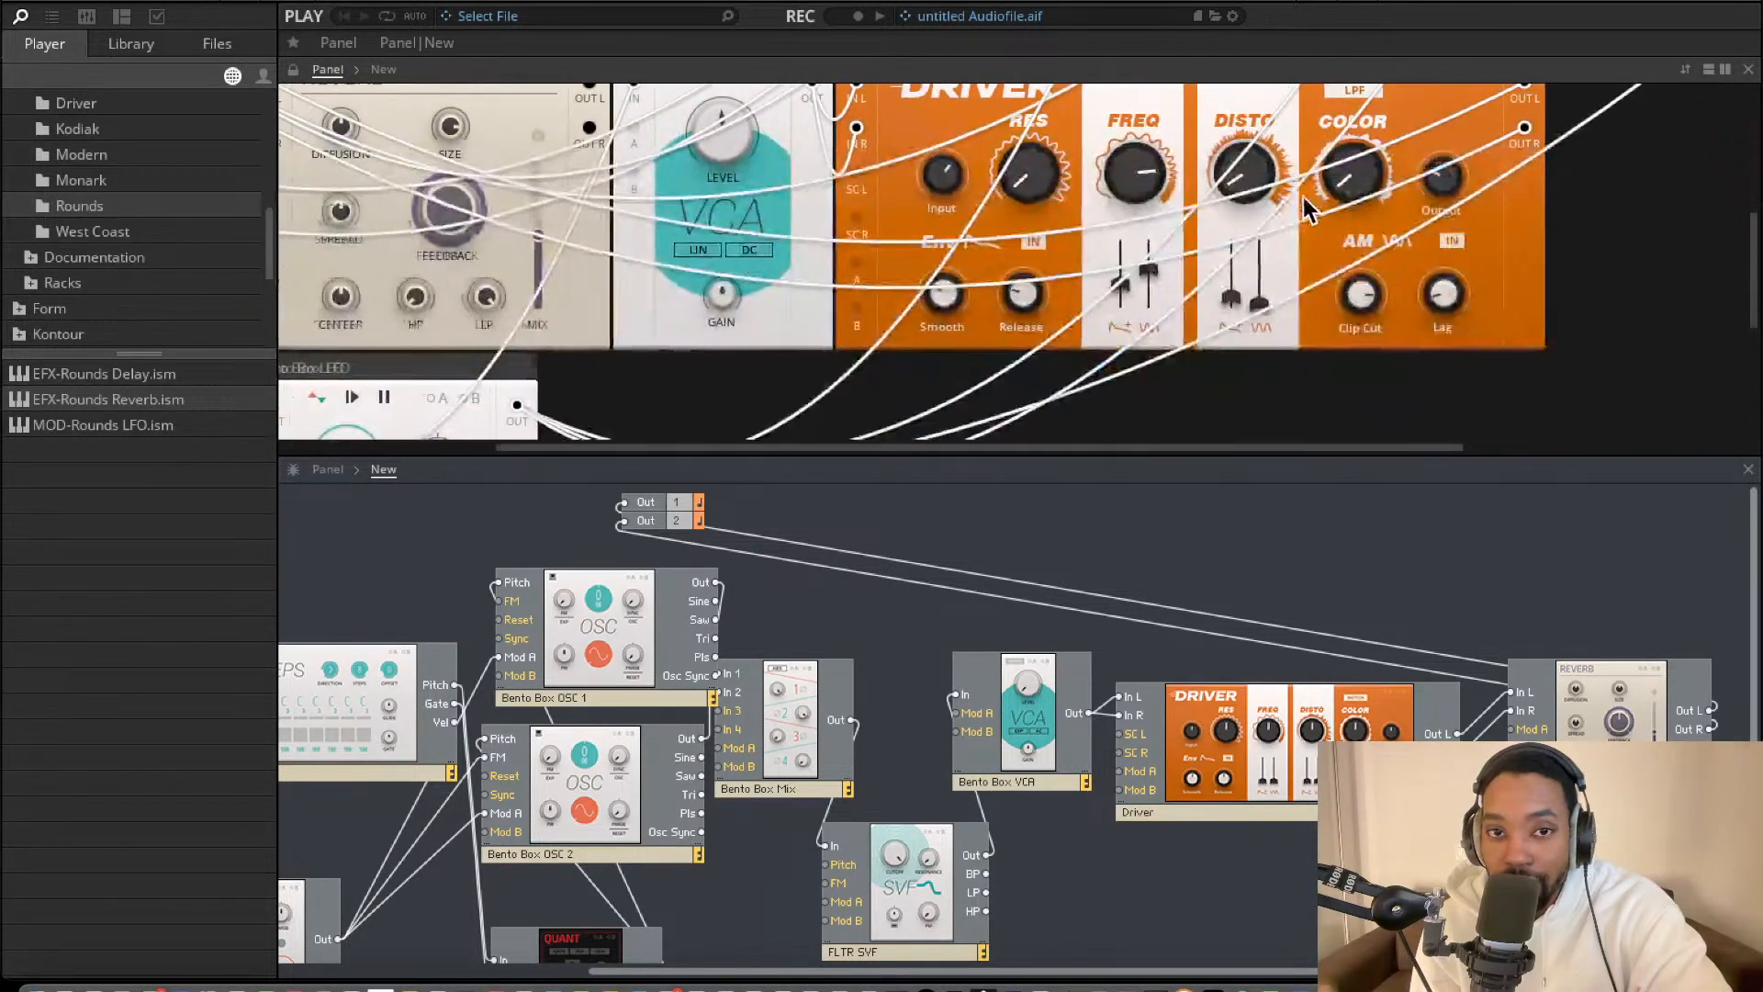
scroll(1112, 245, left, 2)
scroll(1025, 245, down, 1)
scroll(928, 237, up, 3)
scroll(927, 237, left, 1)
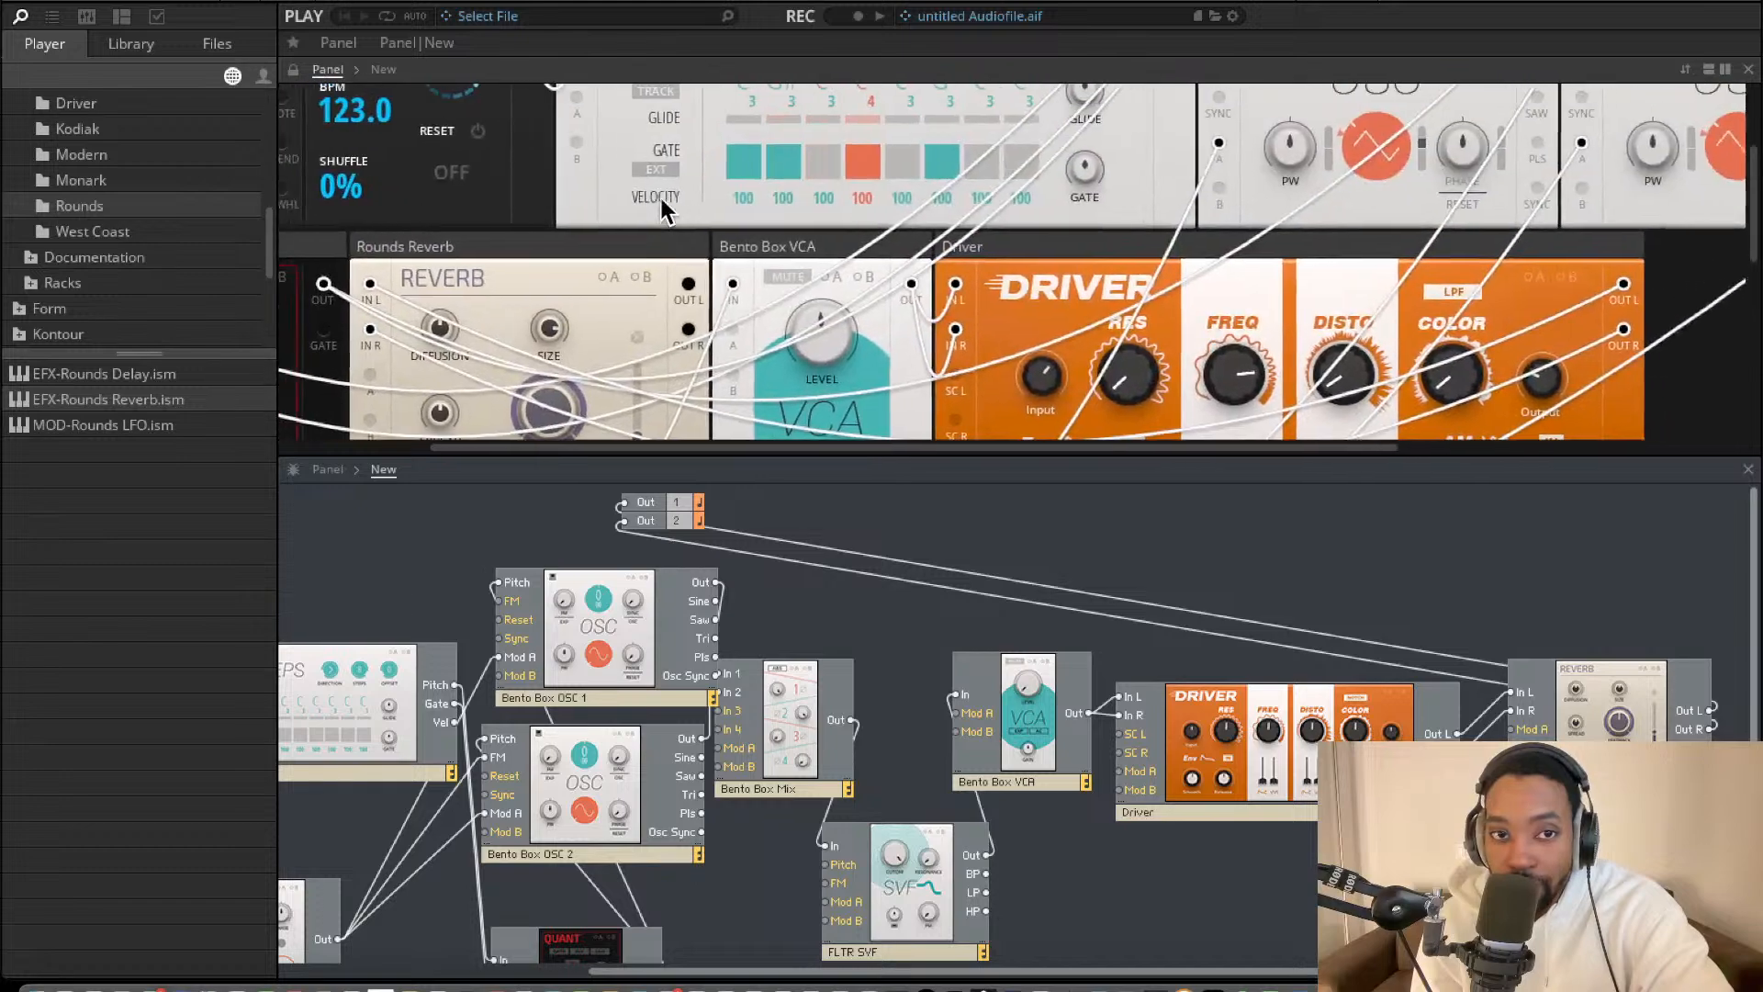
drag(621, 239, 1141, 266)
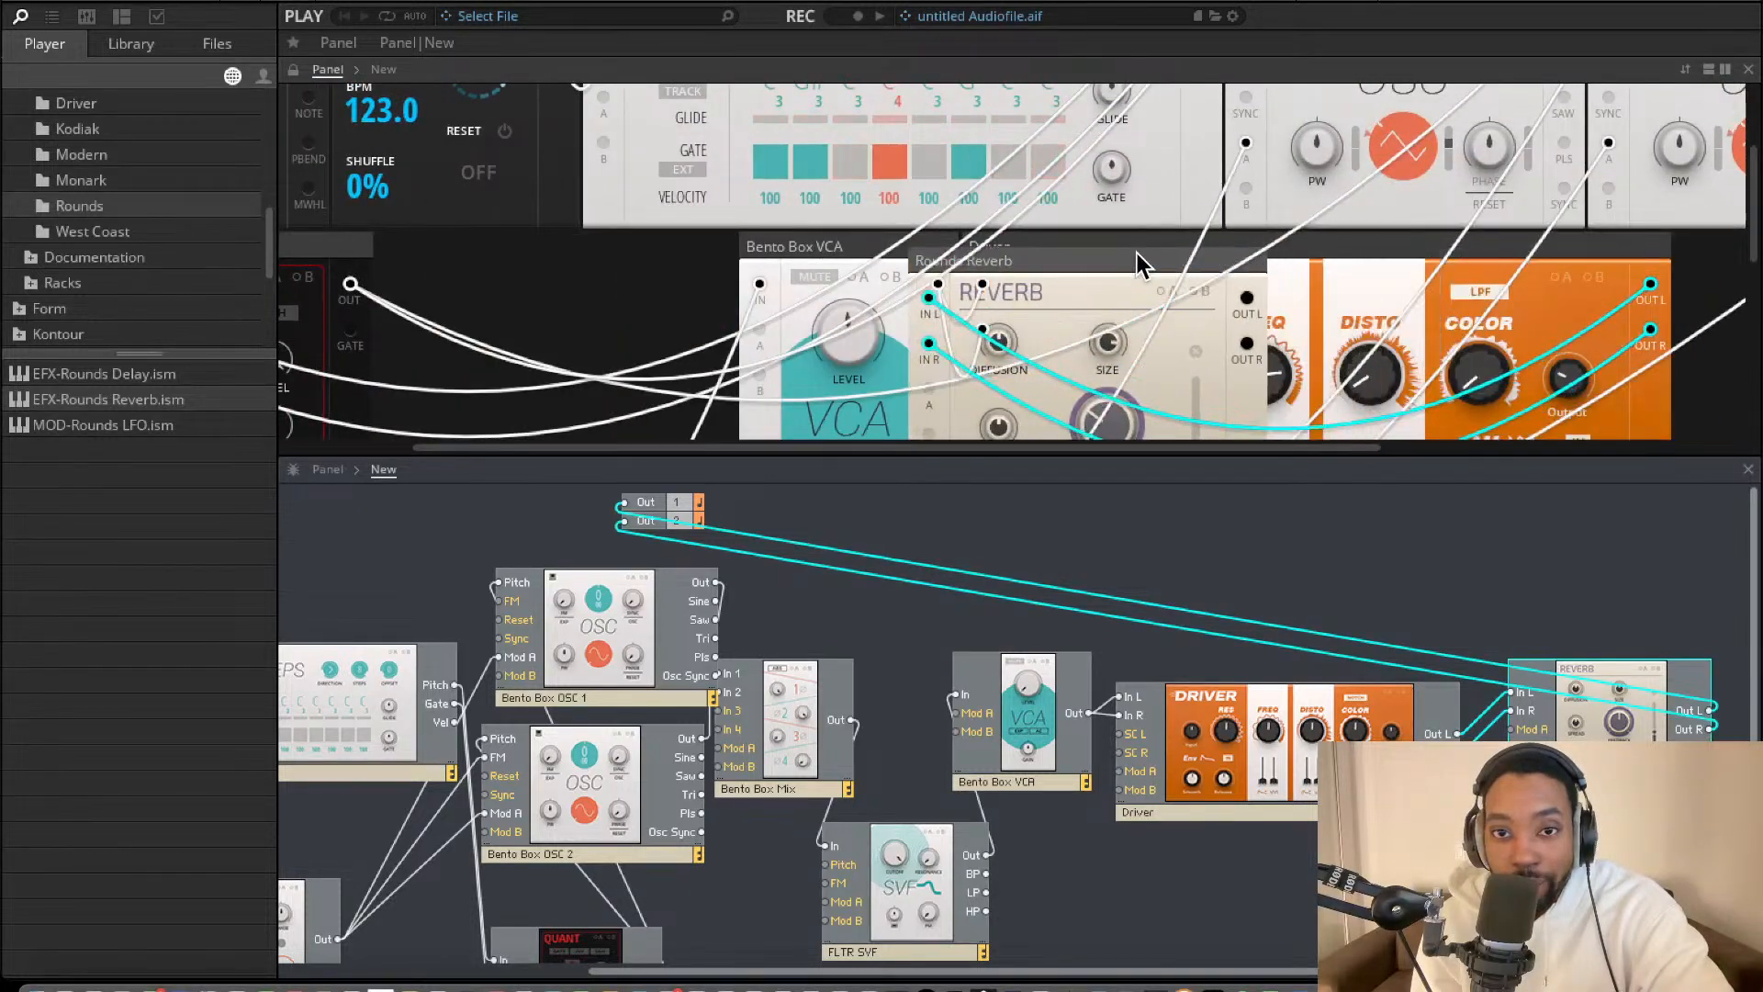
Move the Bento Box LFO up into the middle row, between the Digilog Quantizer and the Bento Box VCA.
scroll(713, 266, down, 1)
scroll(712, 266, down, 2)
scroll(712, 266, left, 3)
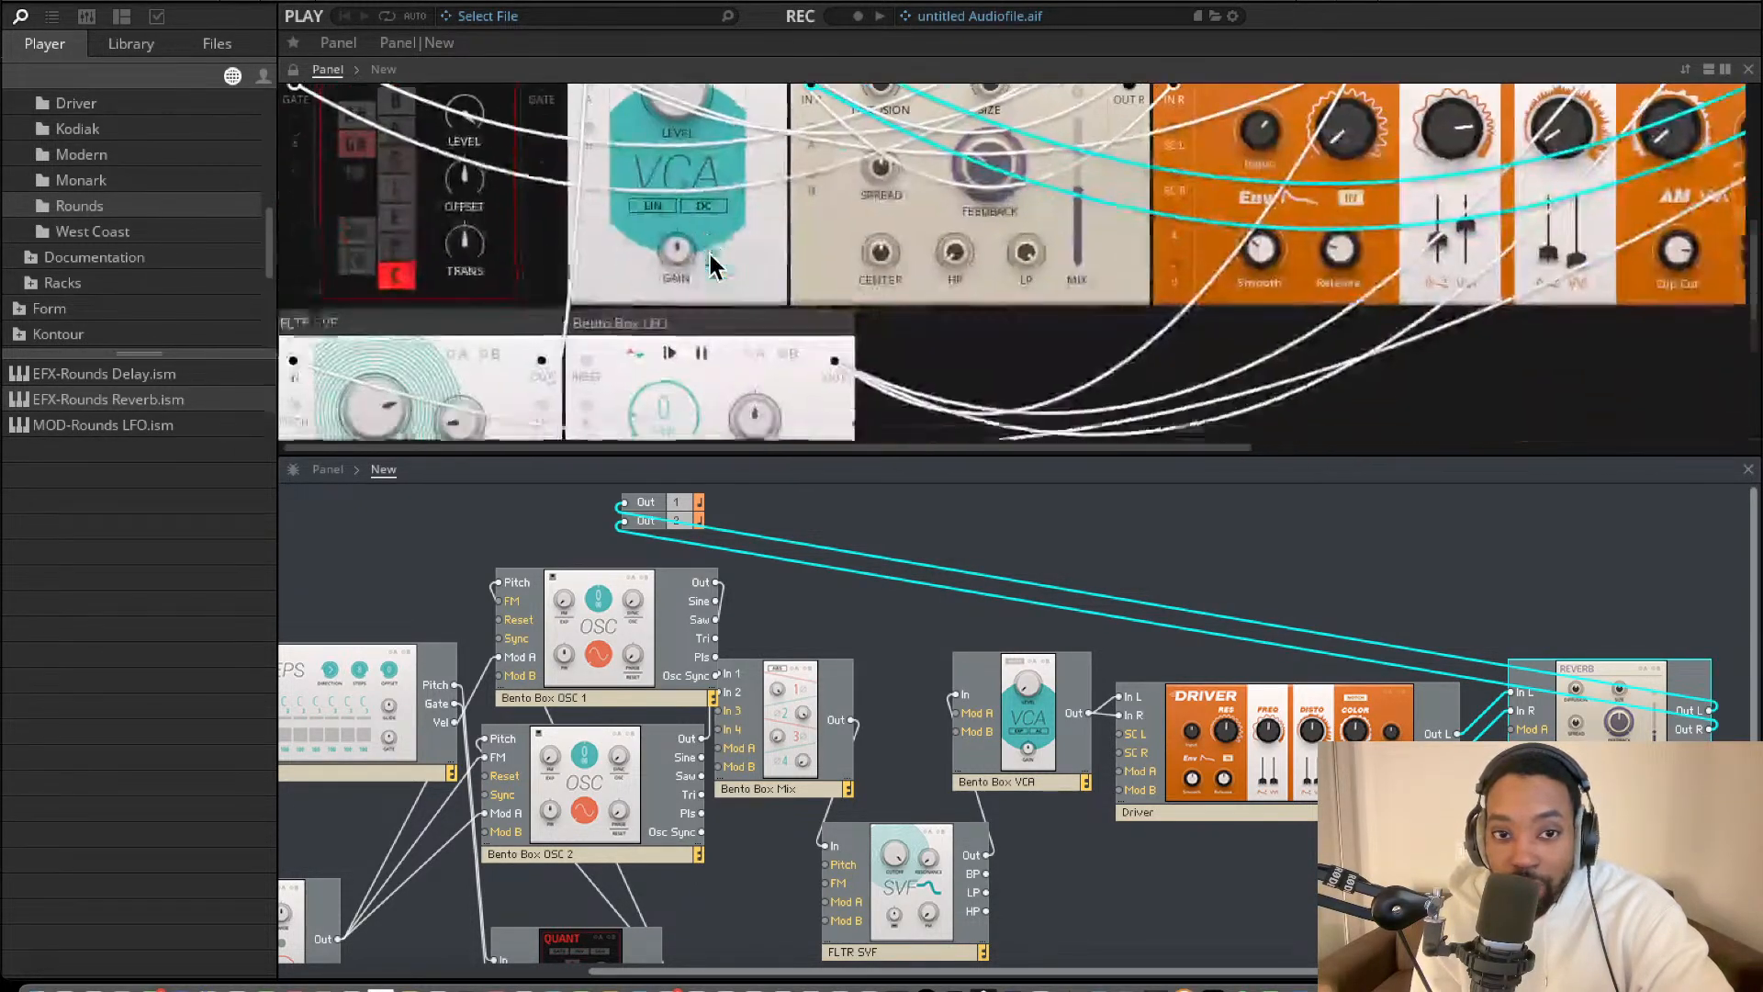
scroll(723, 250, down, 3)
drag(729, 191, 605, 278)
Move the FLTR SVF block up into the middle row, between the Bento Box LFO and the Bento Box VCA.
scroll(604, 278, down, 3)
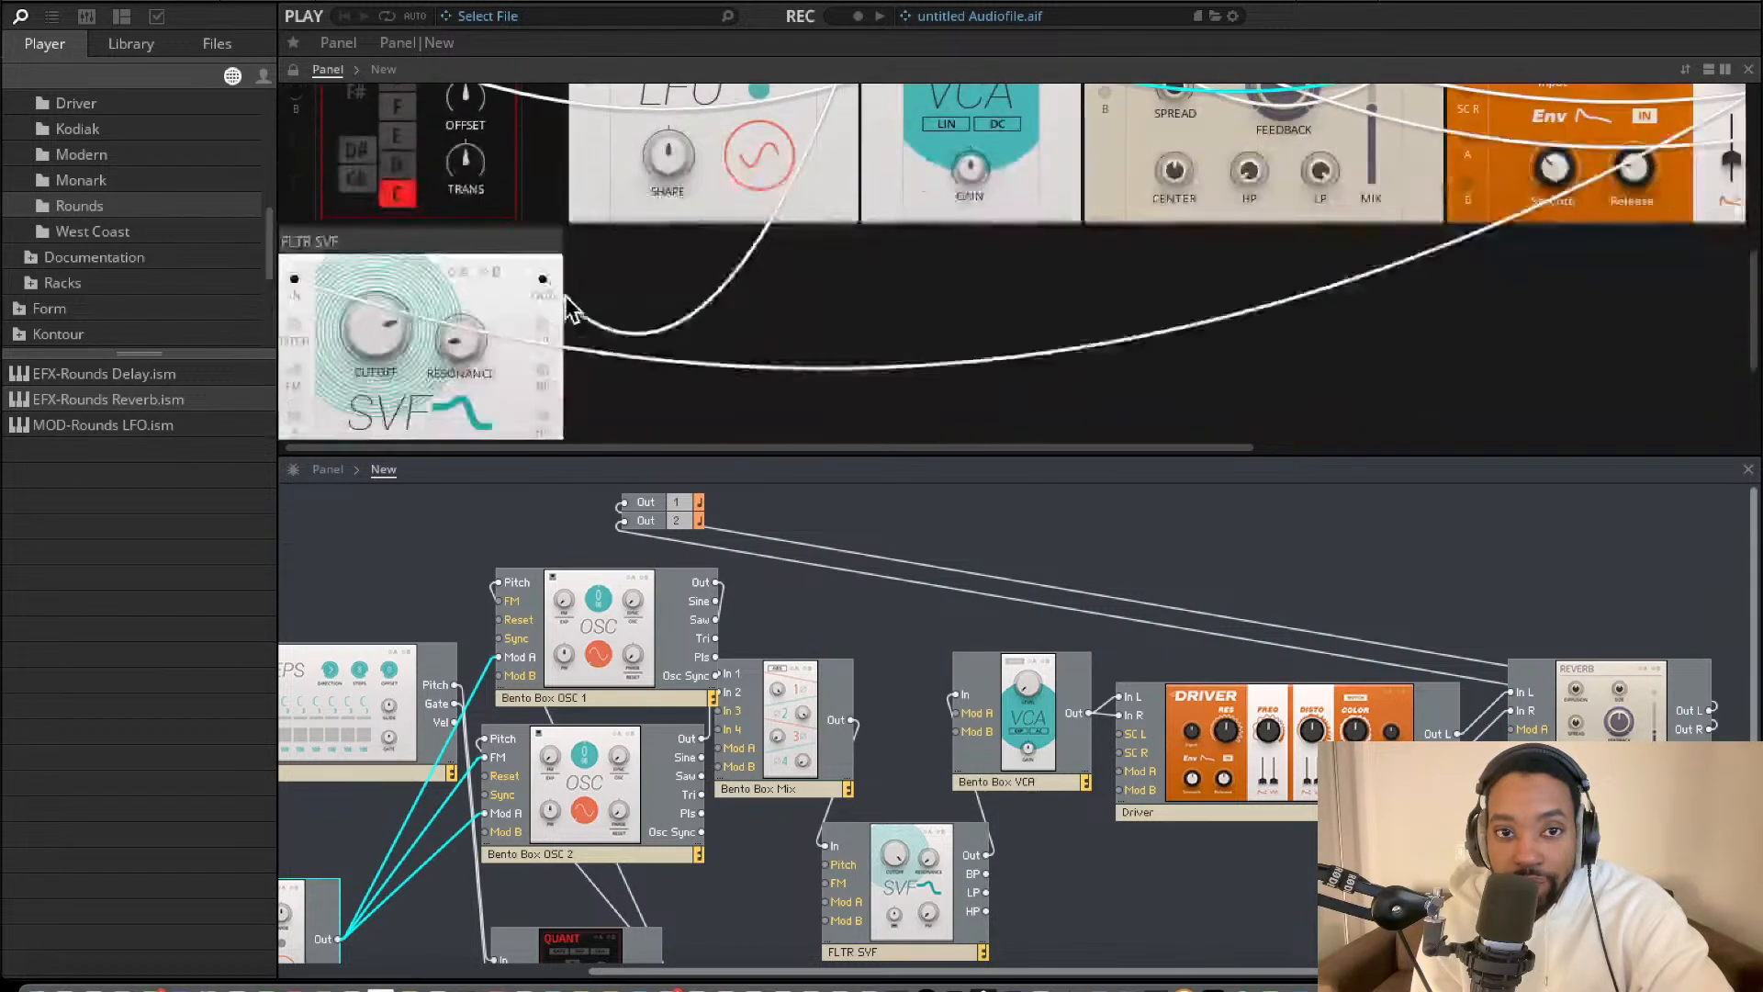
scroll(570, 295, up, 3)
scroll(728, 233, down, 2)
scroll(729, 233, up, 4)
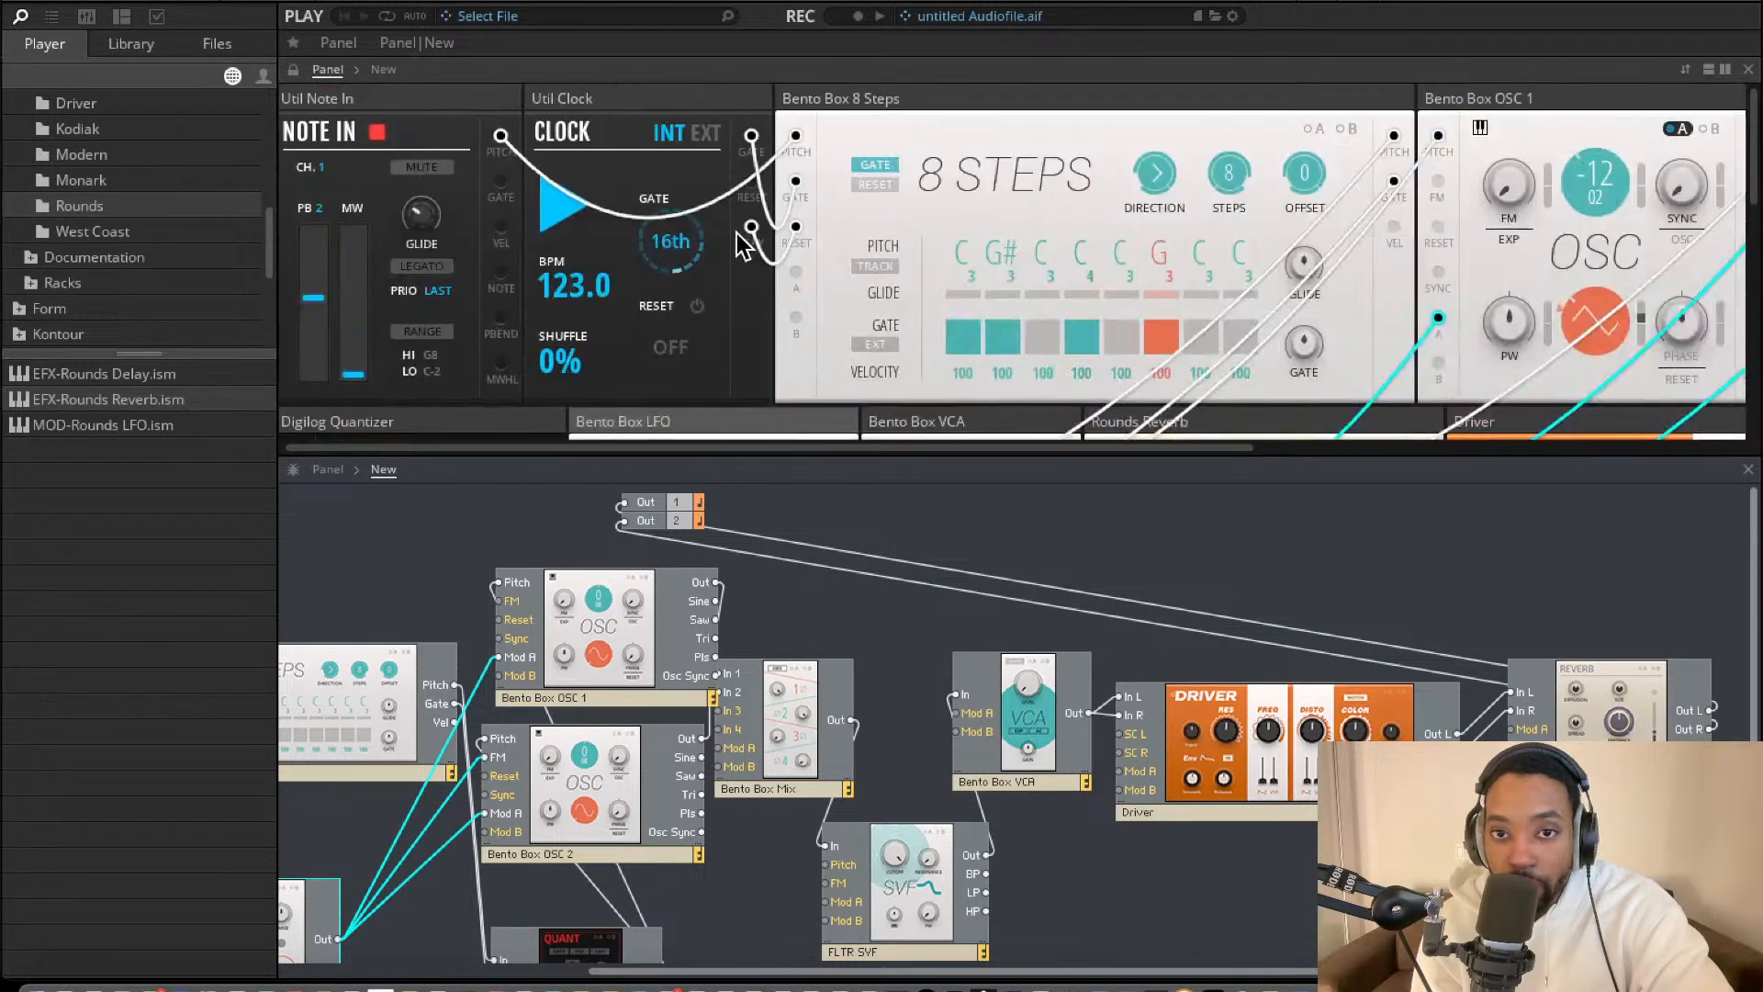
scroll(737, 230, right, 6)
scroll(740, 229, down, 4)
scroll(740, 231, up, 4)
scroll(741, 235, down, 4)
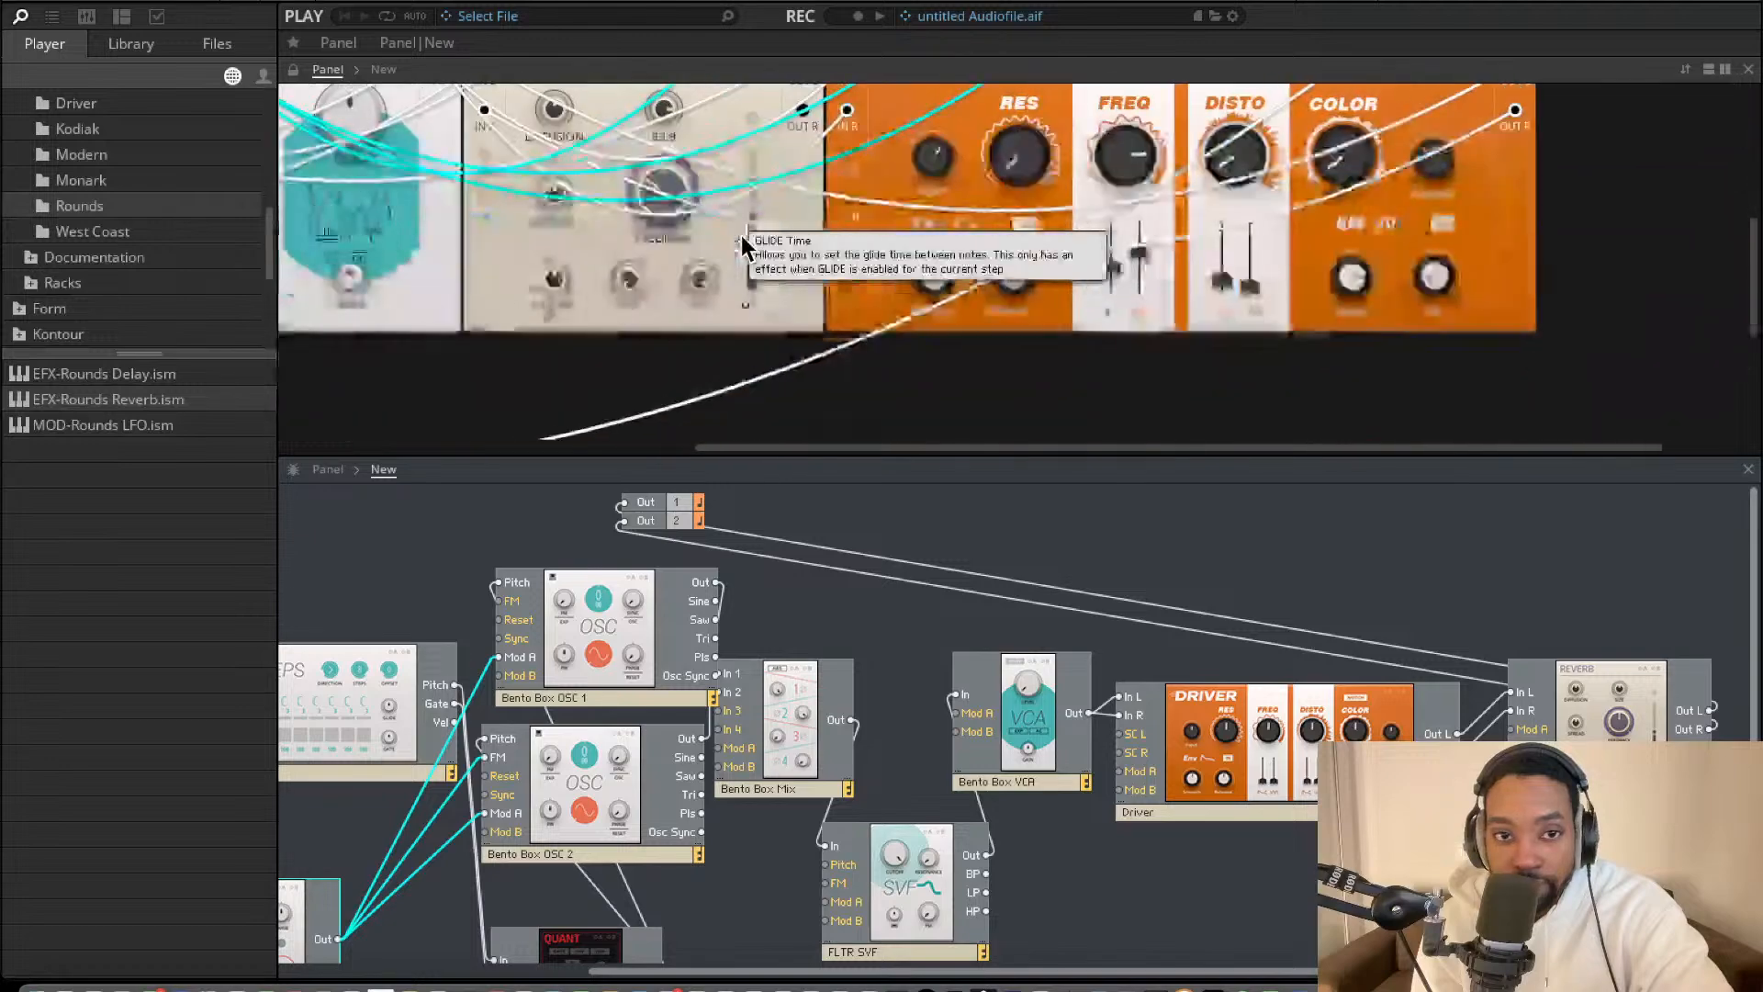
scroll(741, 235, left, 4)
scroll(716, 248, up, 1)
scroll(721, 266, up, 3)
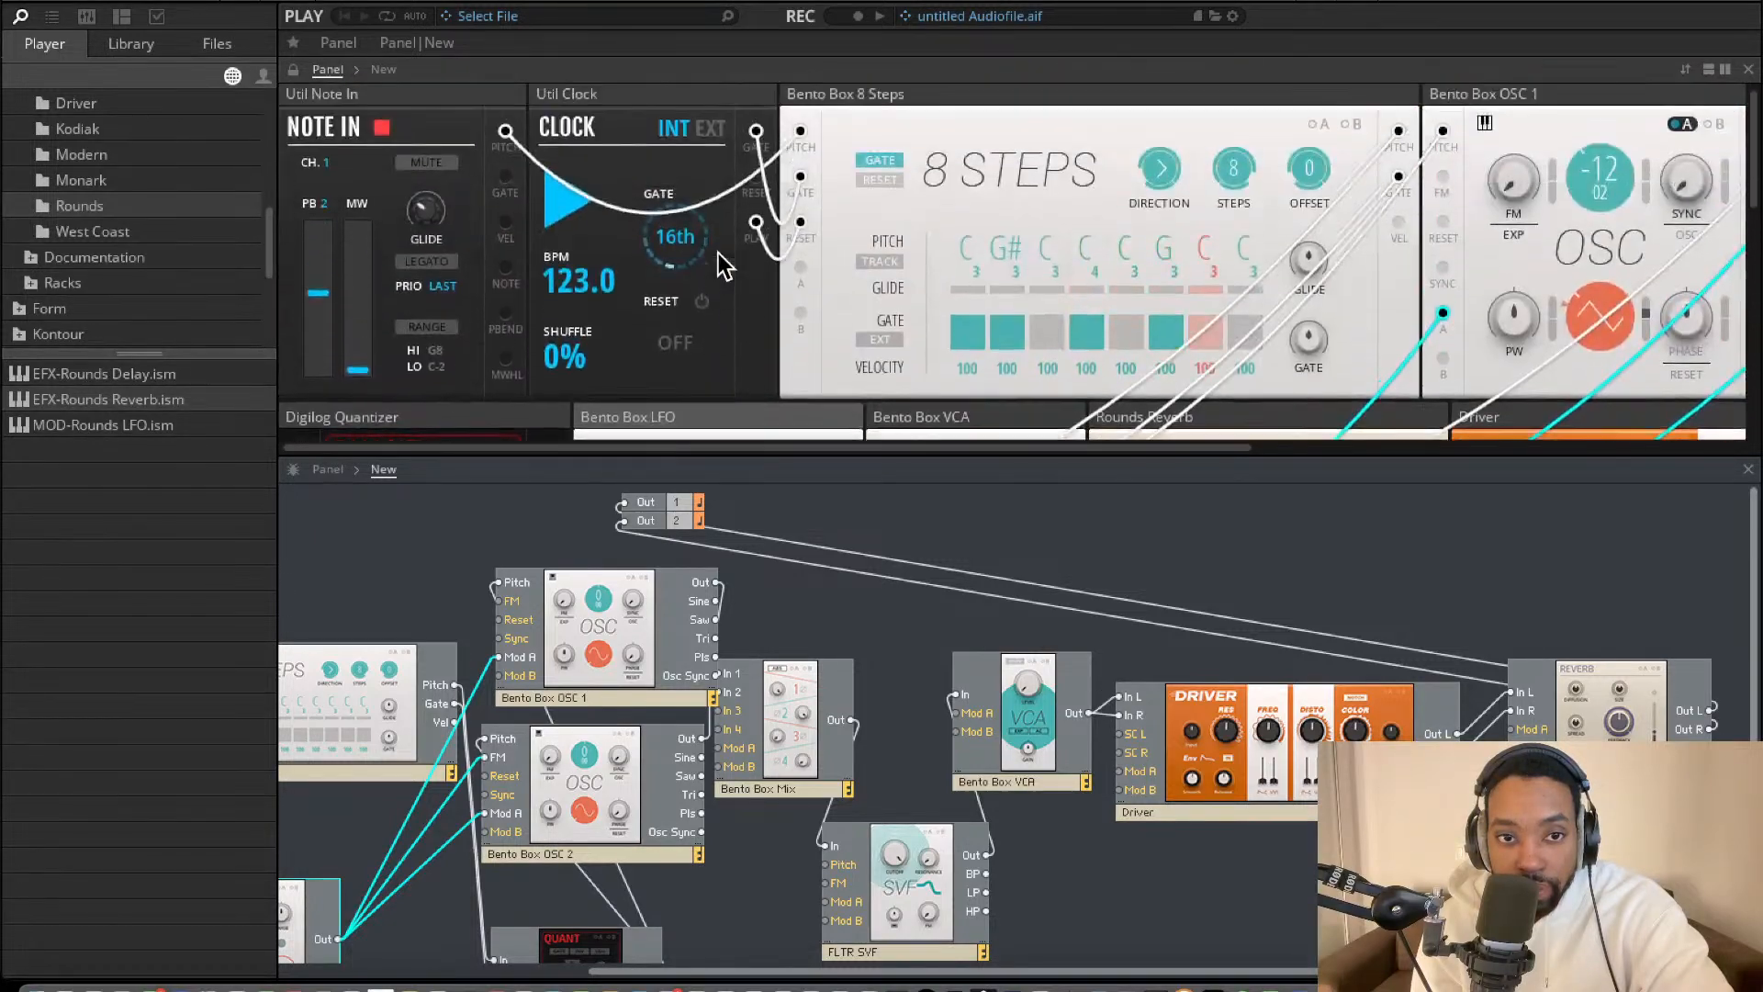
scroll(758, 381, down, 5)
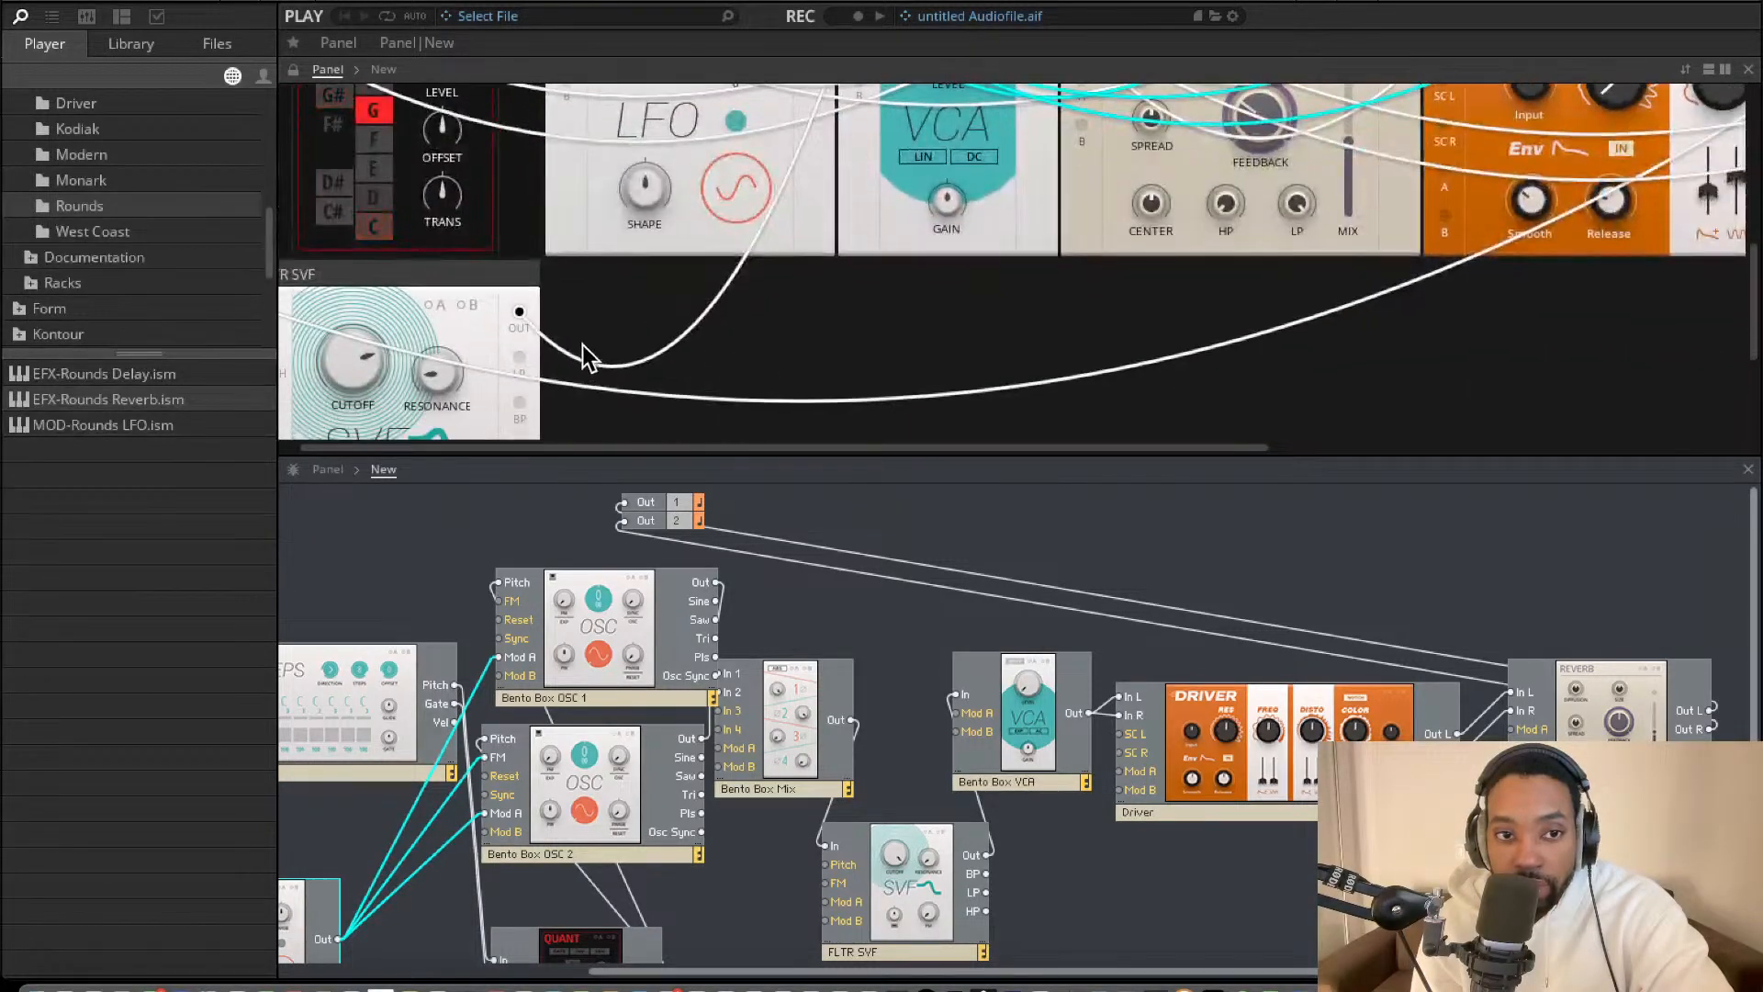
drag(559, 299, 606, 287)
Look over the rearranged rack, checking the sequencer and oscillator row and the filter, VCA and effects row while the sequence plays.
scroll(843, 274, down, 3)
scroll(843, 273, up, 6)
scroll(858, 264, right, 10)
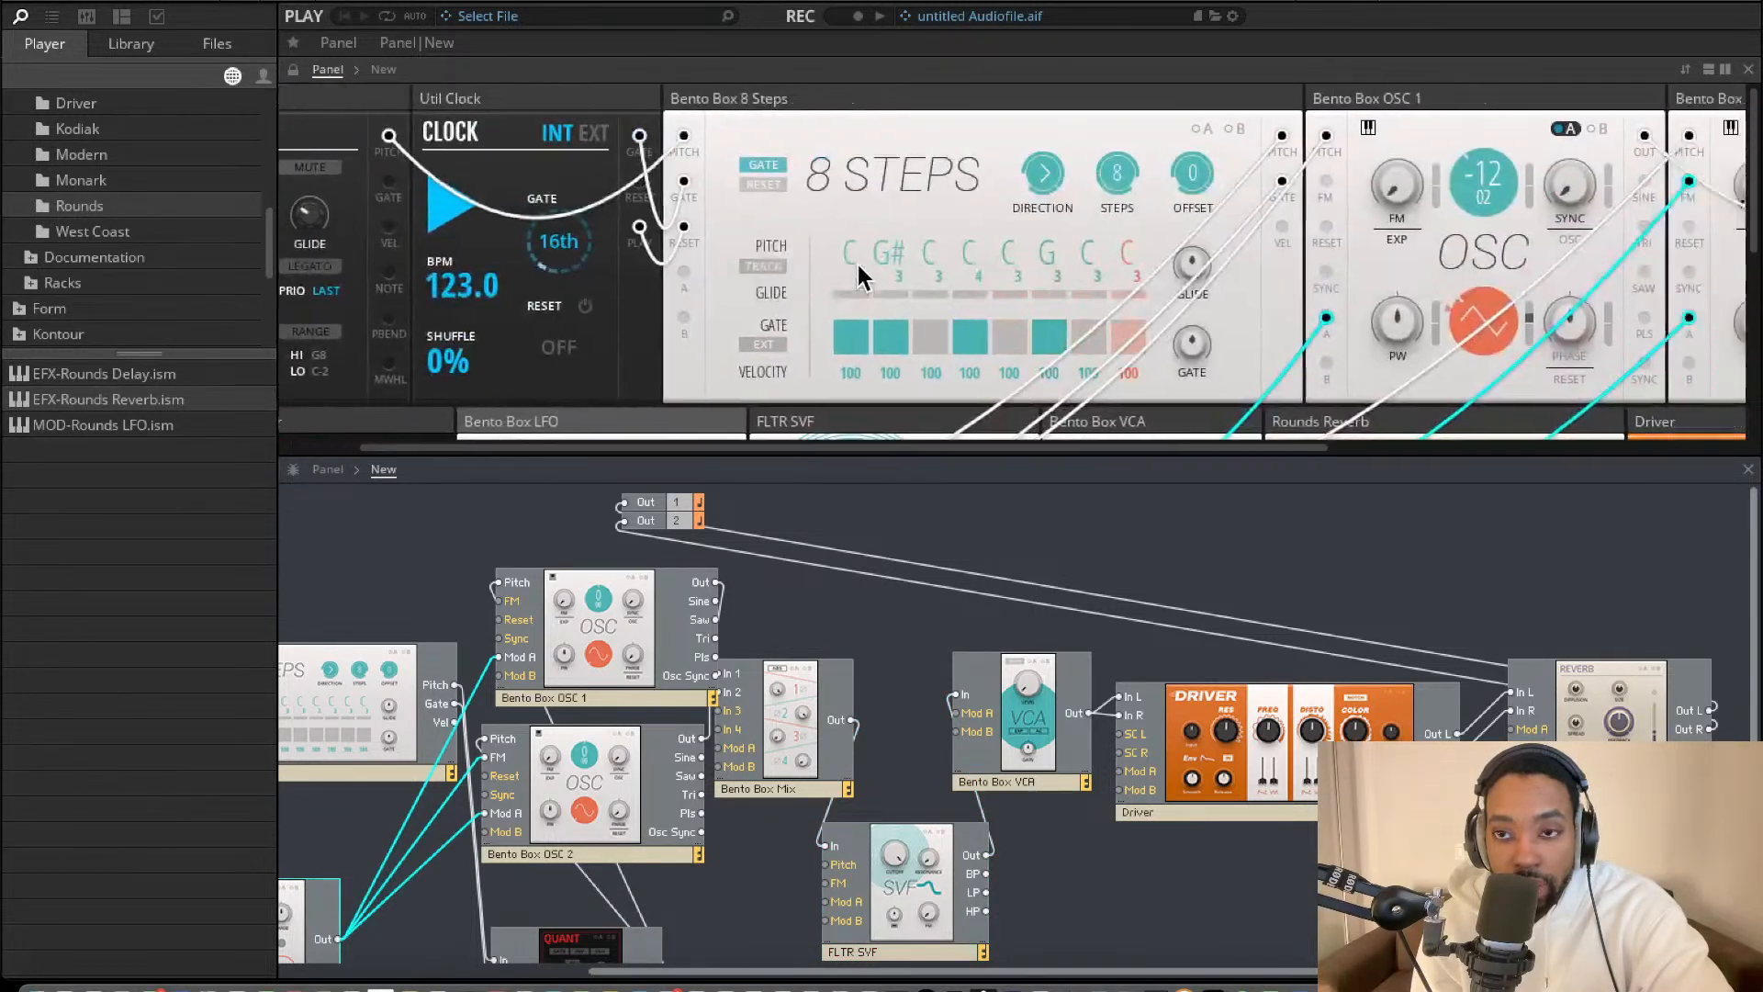
scroll(907, 265, left, 5)
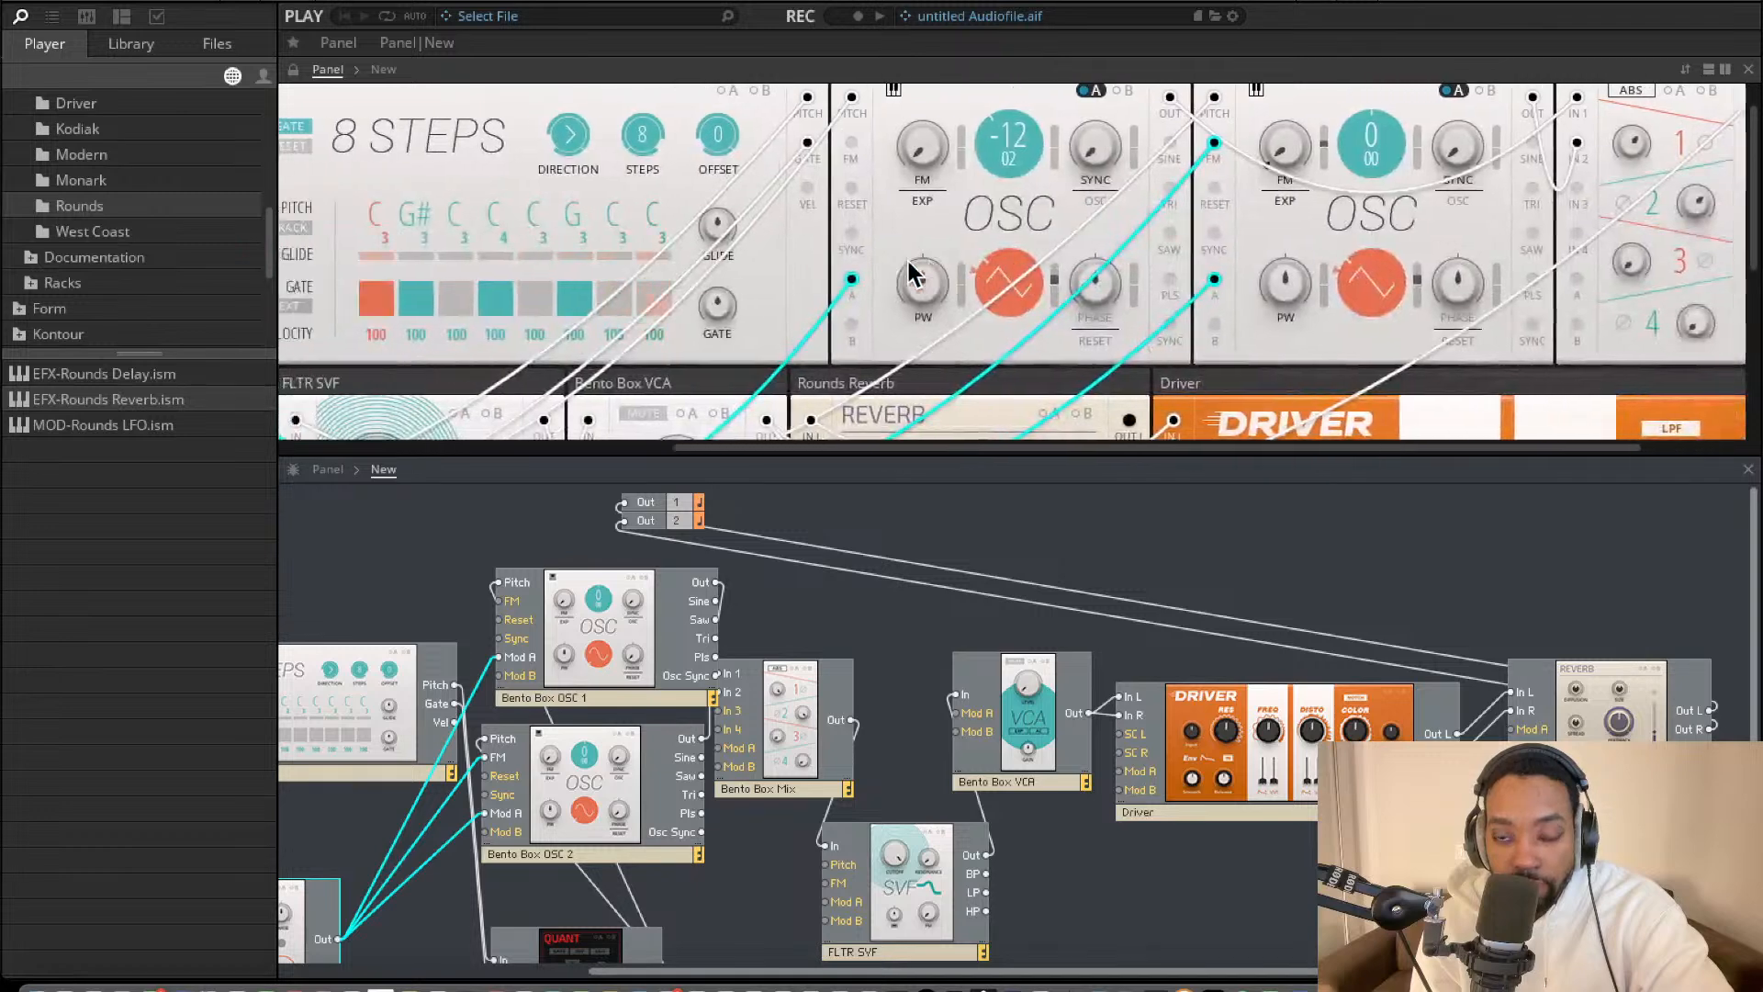
scroll(908, 270, down, 2)
scroll(907, 266, down, 2)
scroll(907, 267, left, 1)
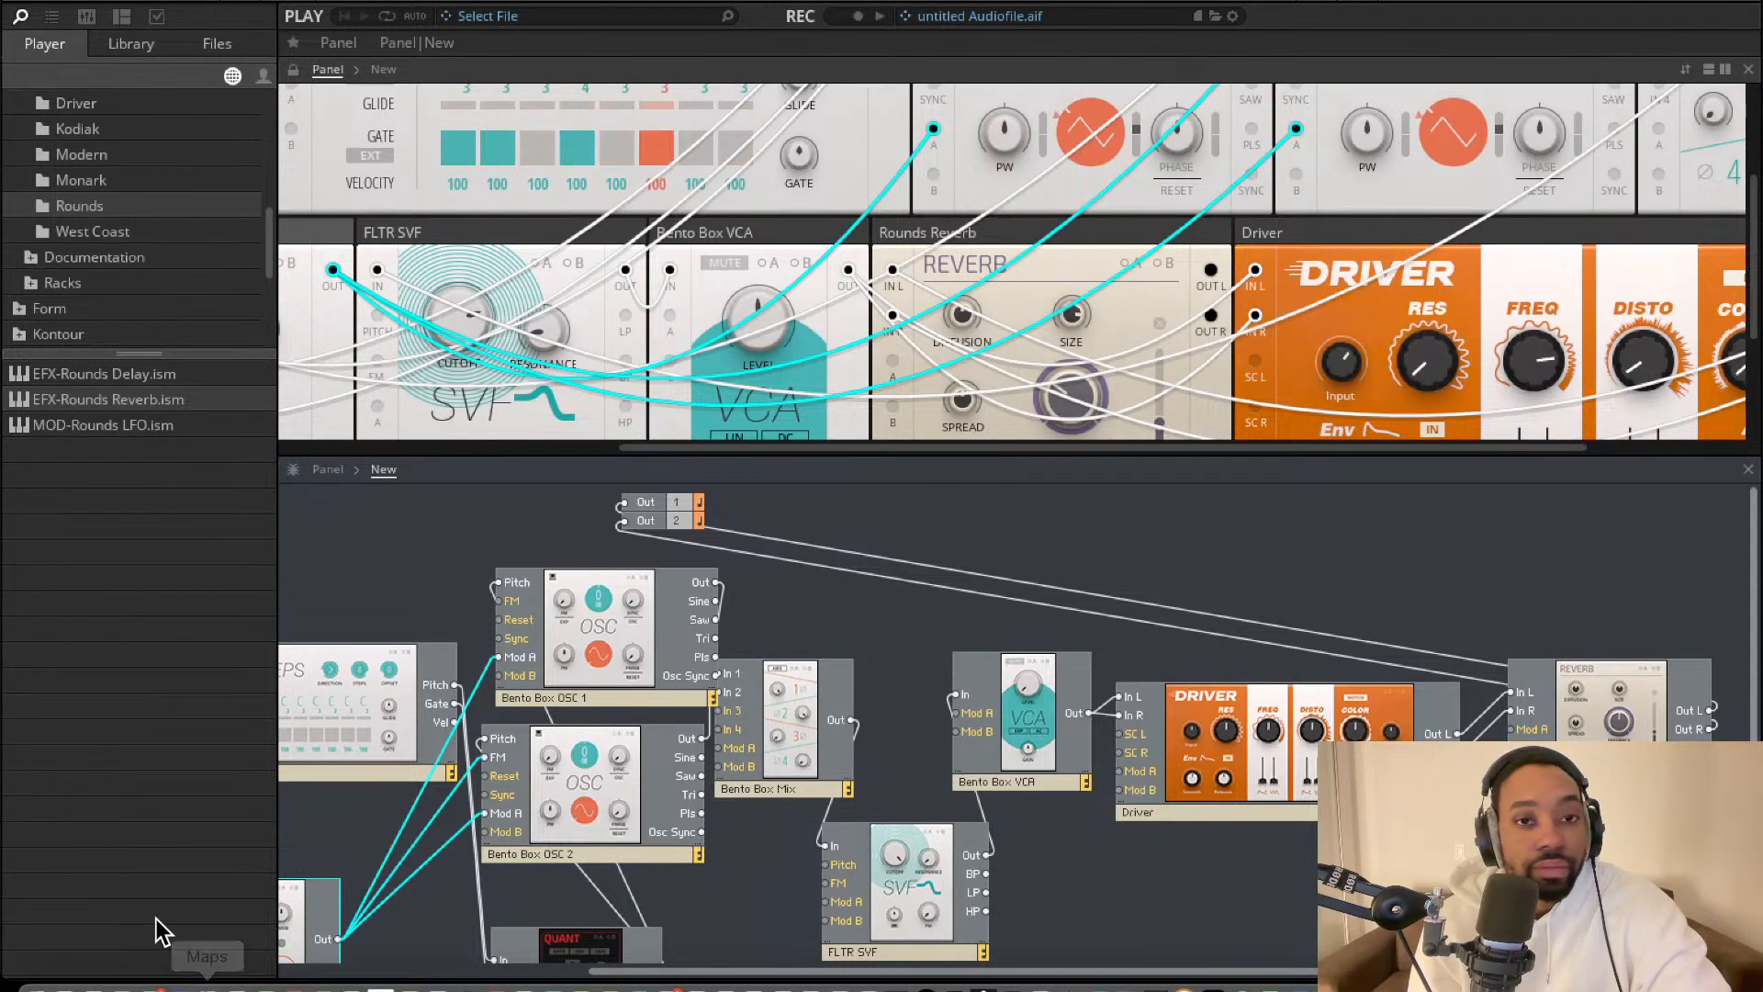
scroll(685, 305, down, 2)
scroll(689, 312, up, 5)
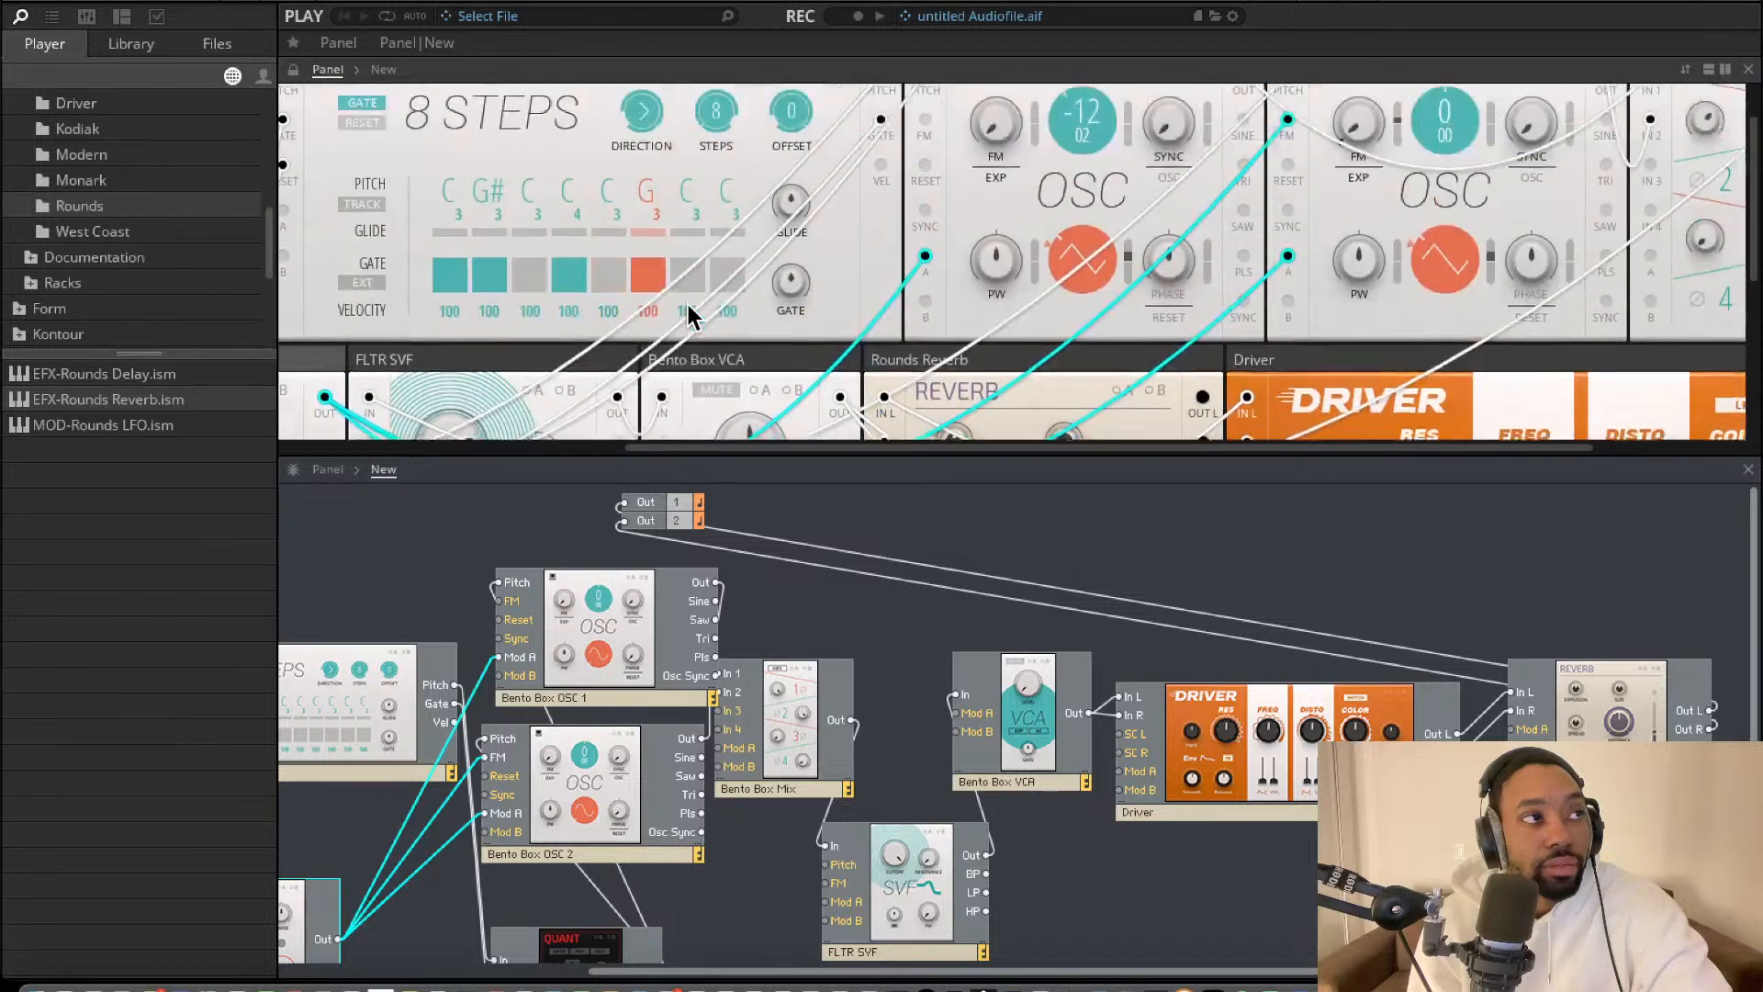